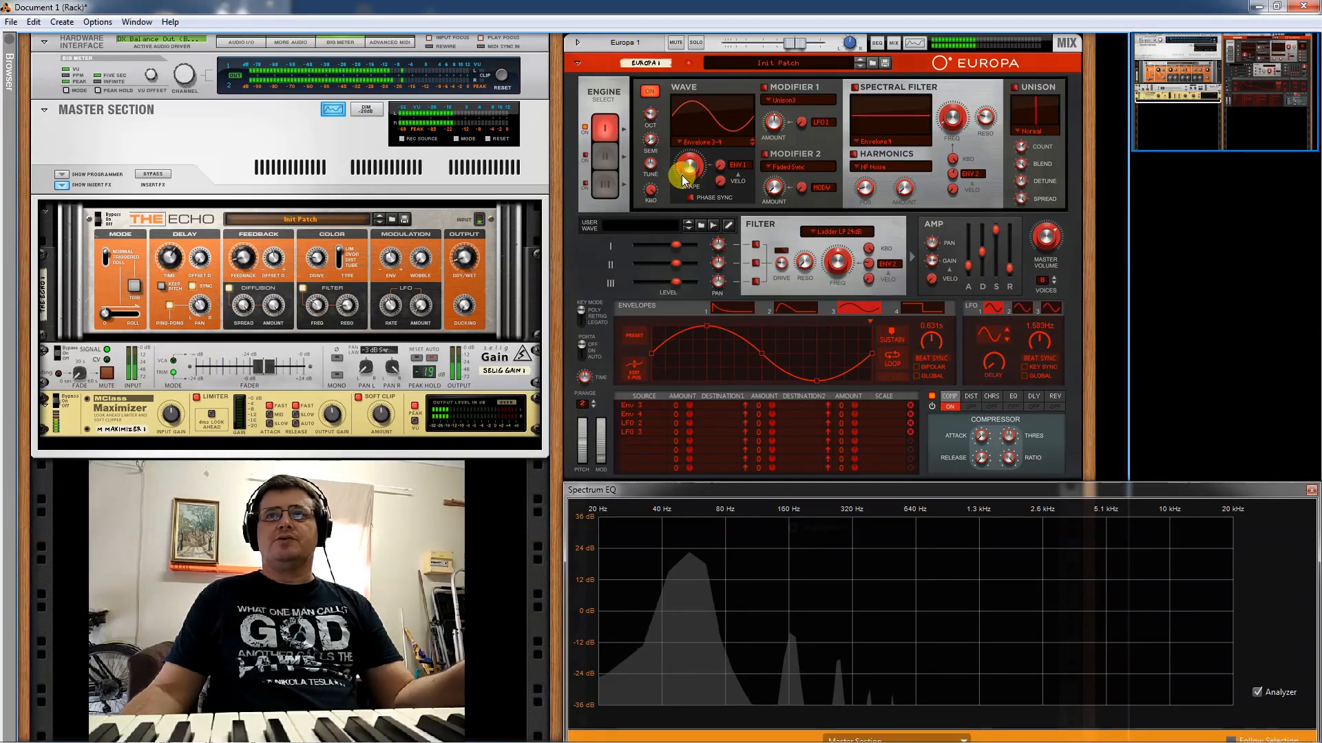
- Sweep Engine 1's Shape across its range on the Envelope 3-4 wave, ending at 100%
left_click_drag(693, 175, 693, 26)
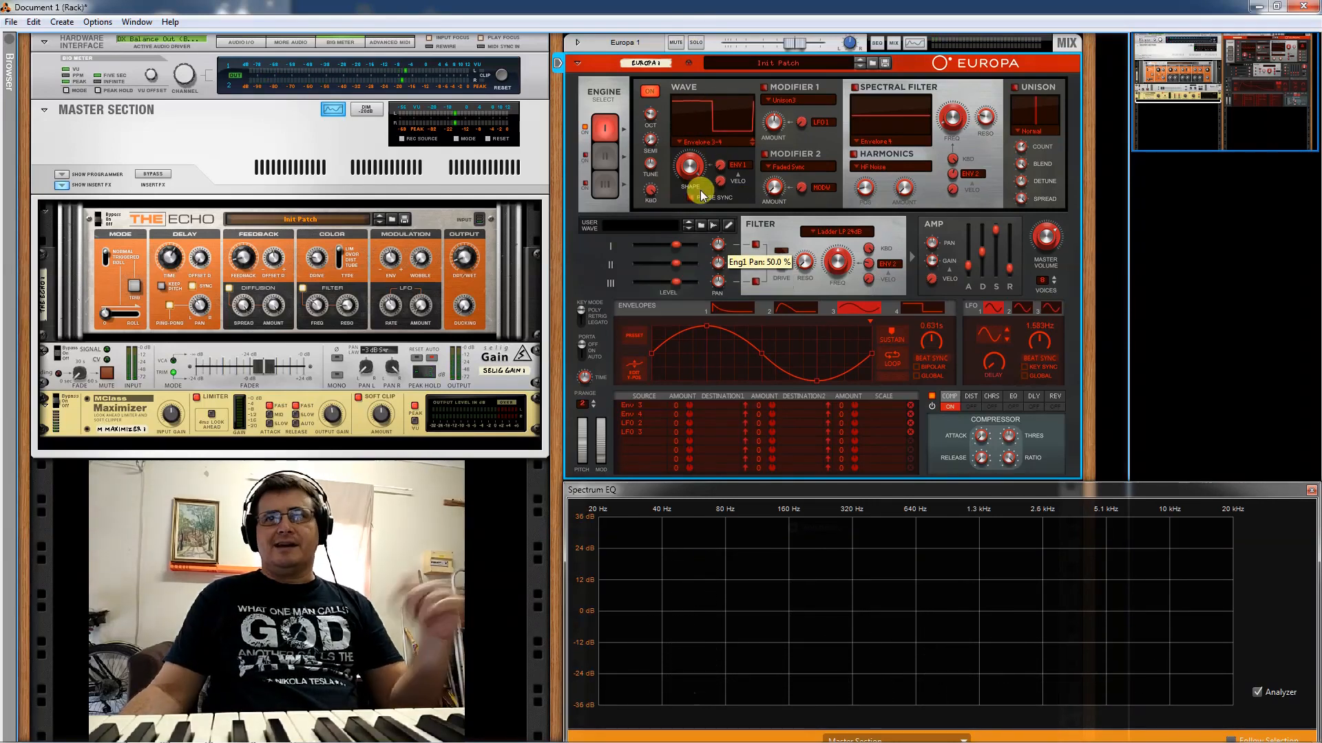
left_click_drag(689, 166, 690, 262)
left_click_drag(775, 511, 704, 69)
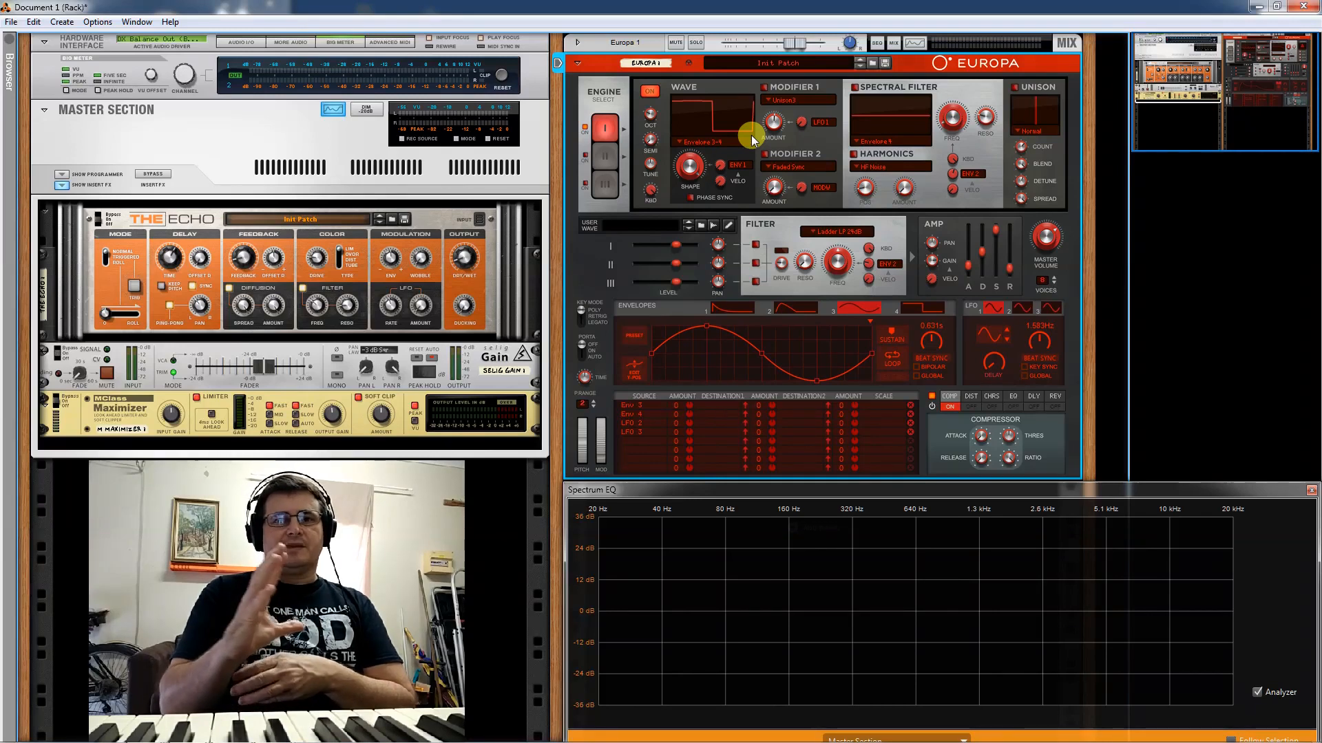
left_click_drag(677, 169, 734, 321)
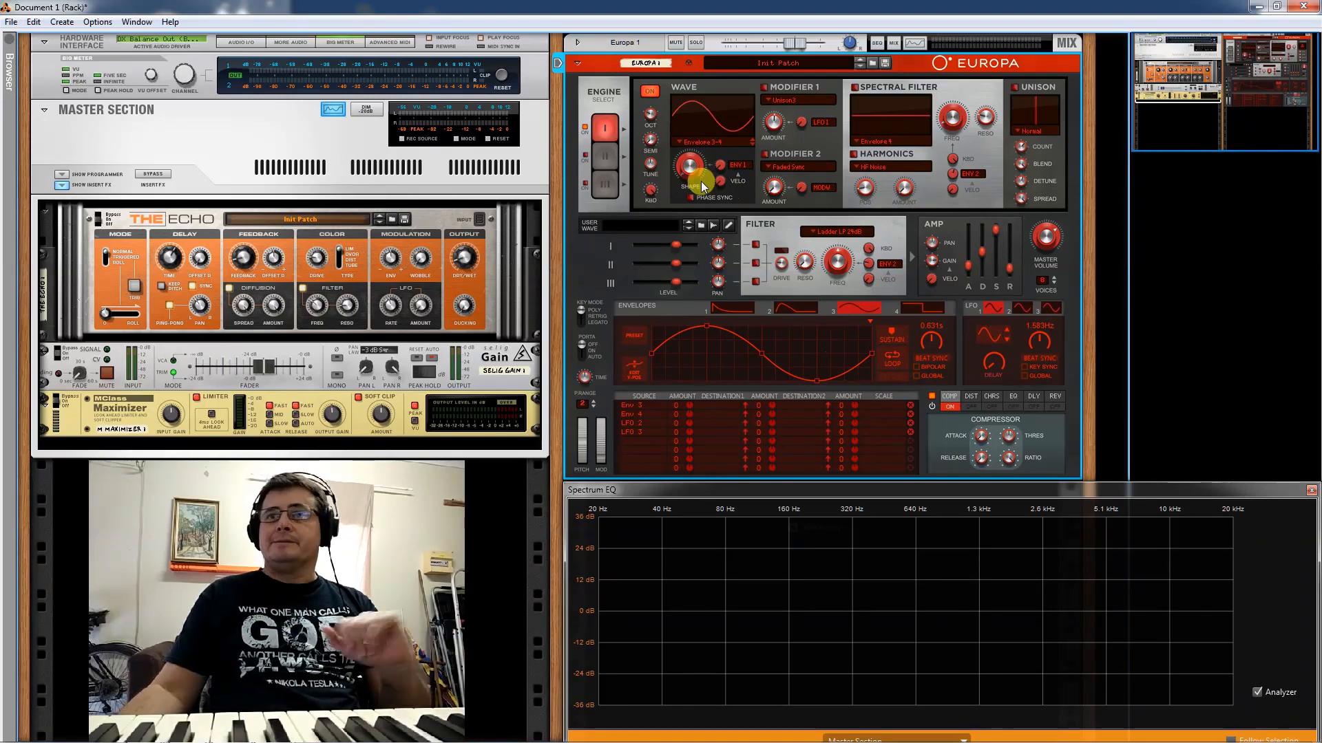
mouse_move(692, 172)
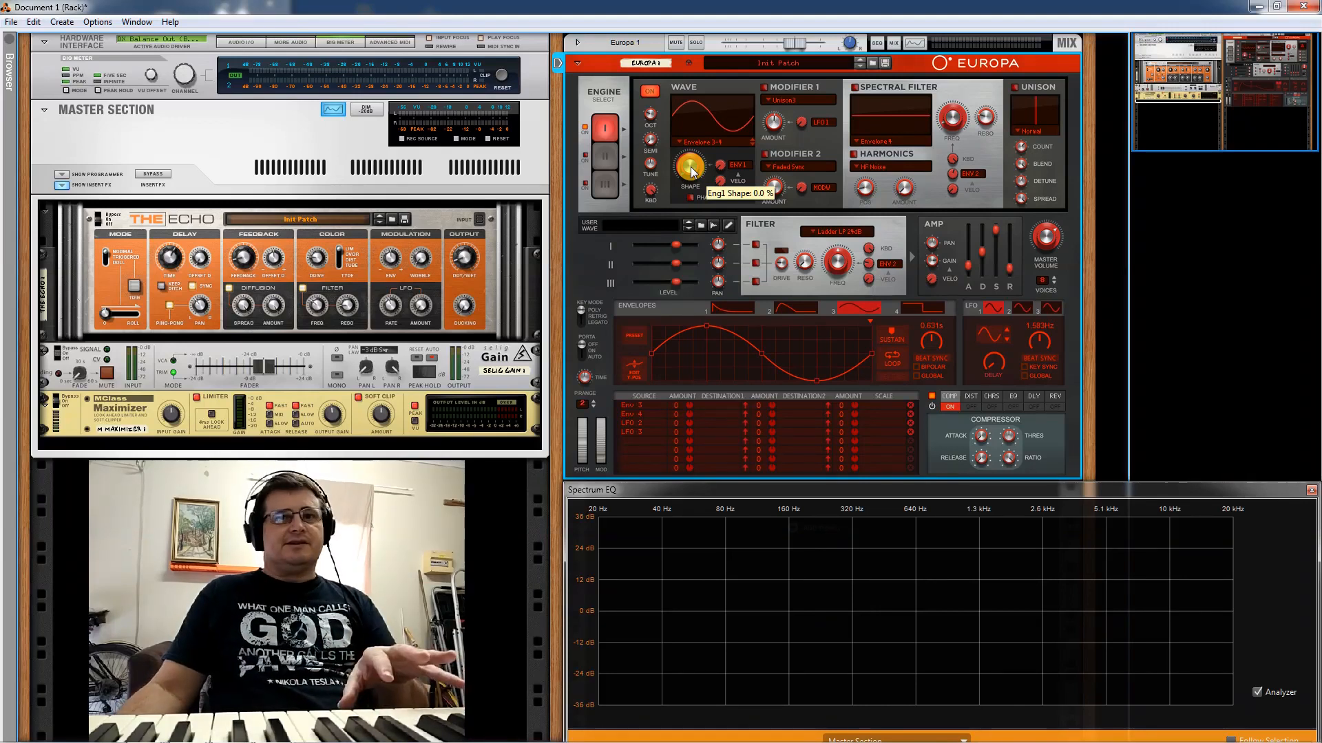
left_click_drag(691, 167, 696, 172)
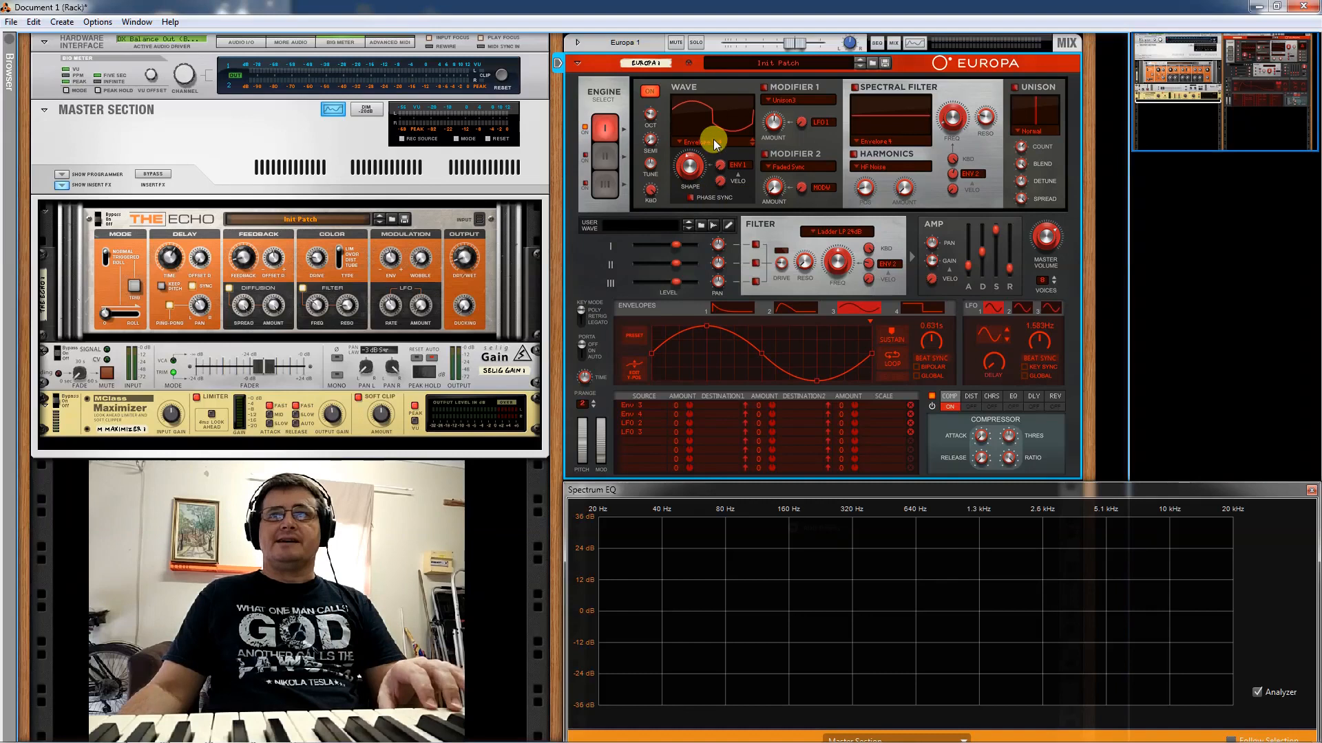
left_click_drag(694, 172, 713, 271)
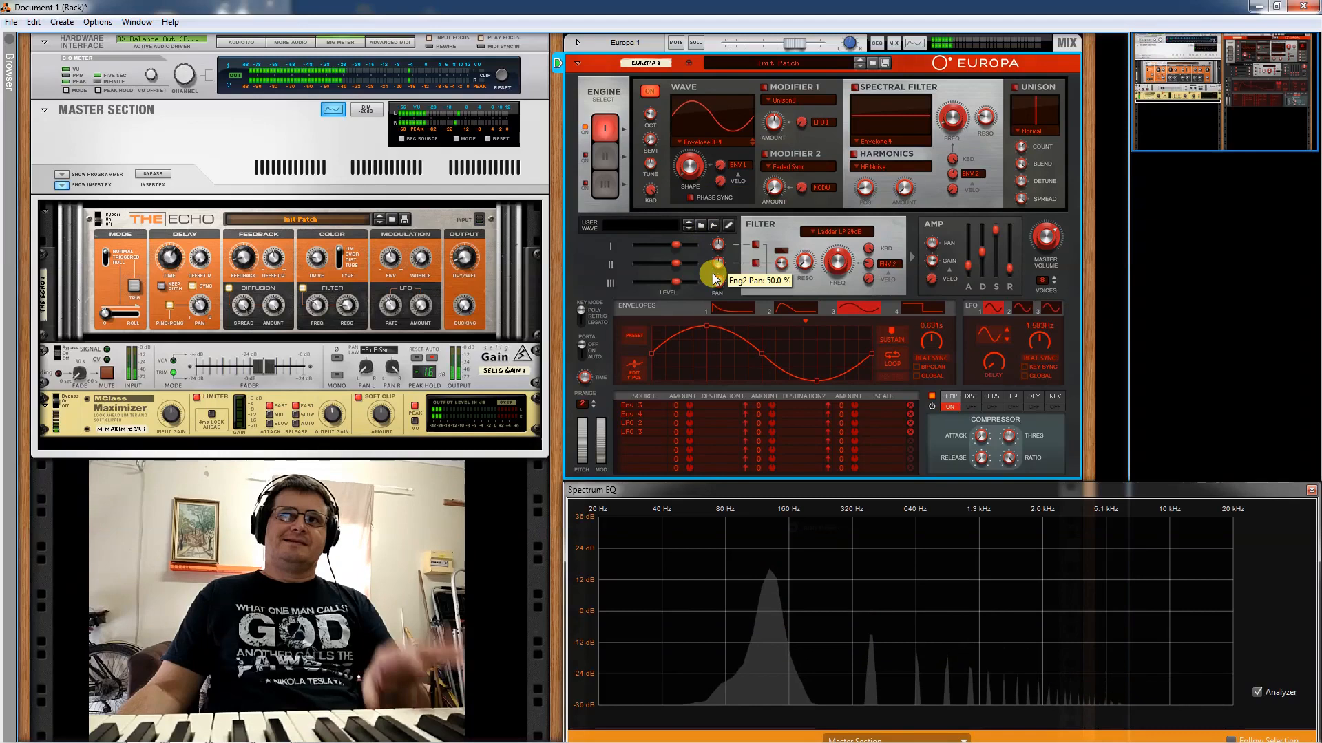
left_click_drag(687, 190, 692, 114)
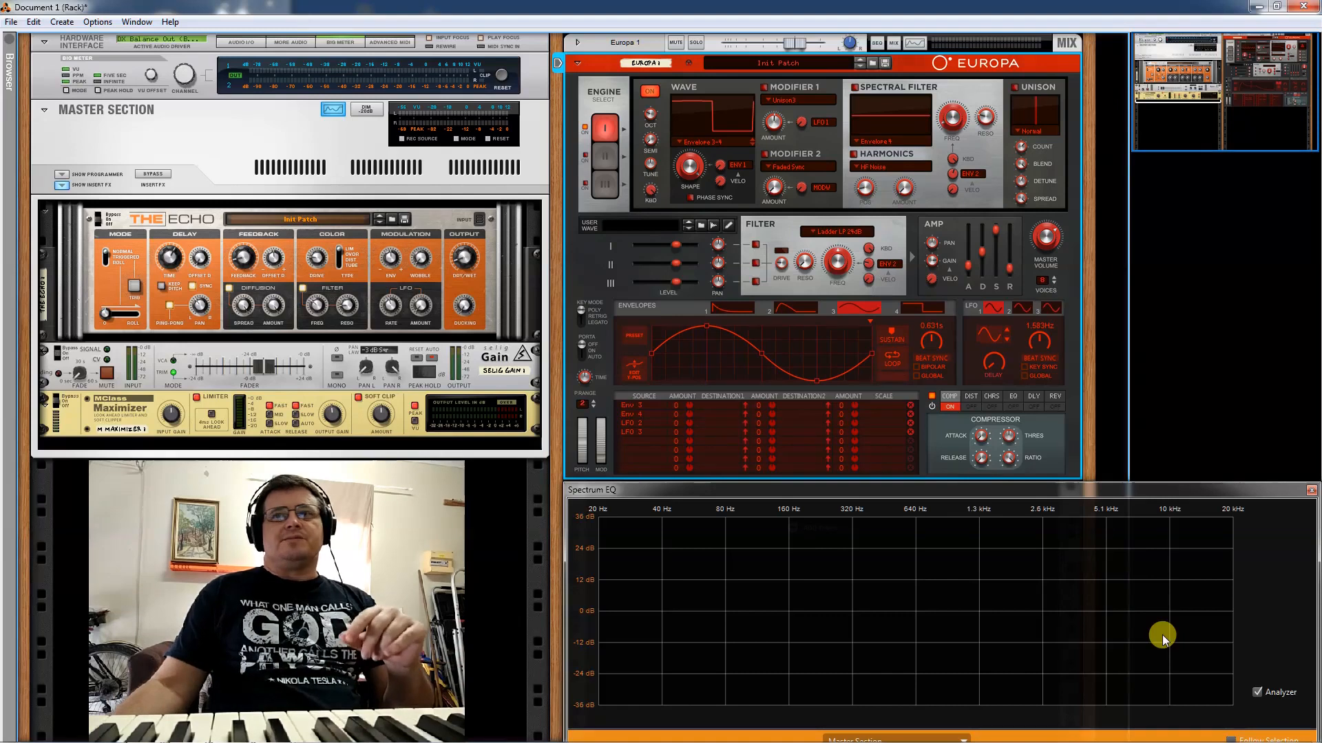
- Switch Engine 1's wave to Basic Analog and sweep its Shape through the available waveforms
left_click(679, 141)
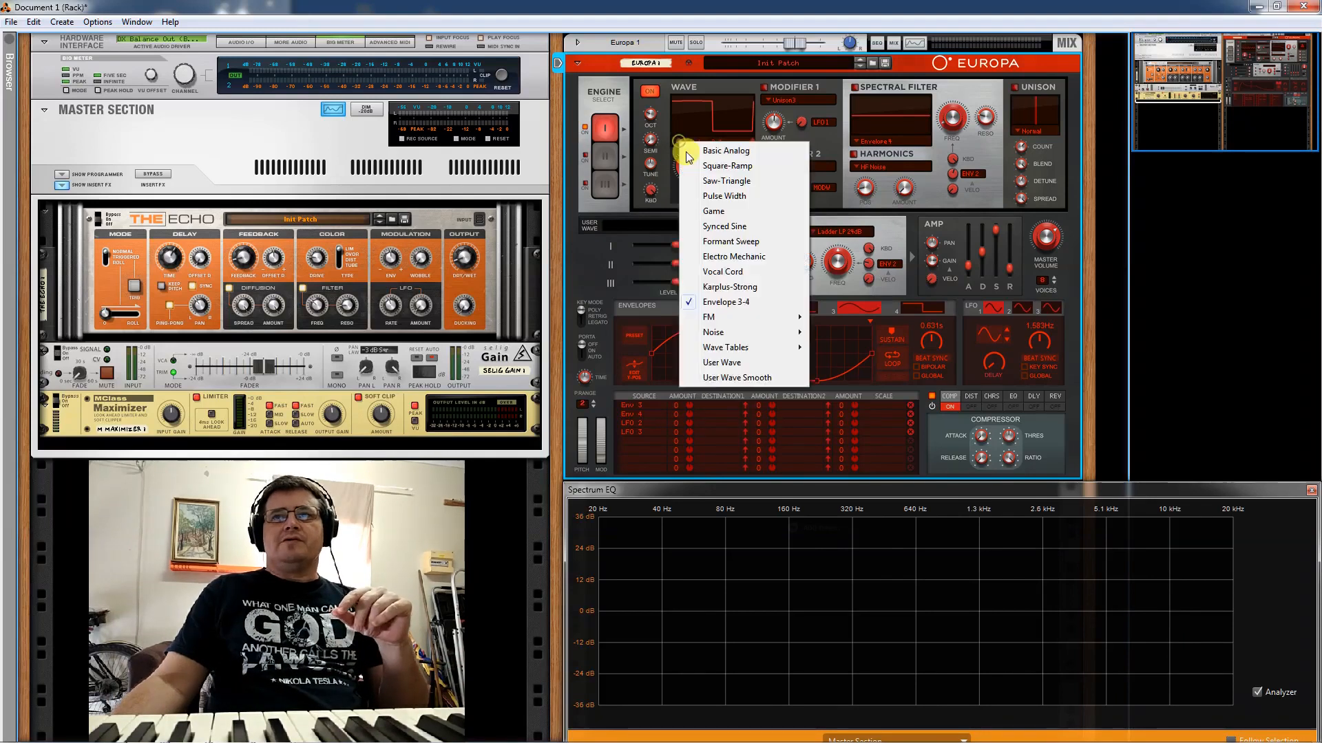
left_click(687, 153)
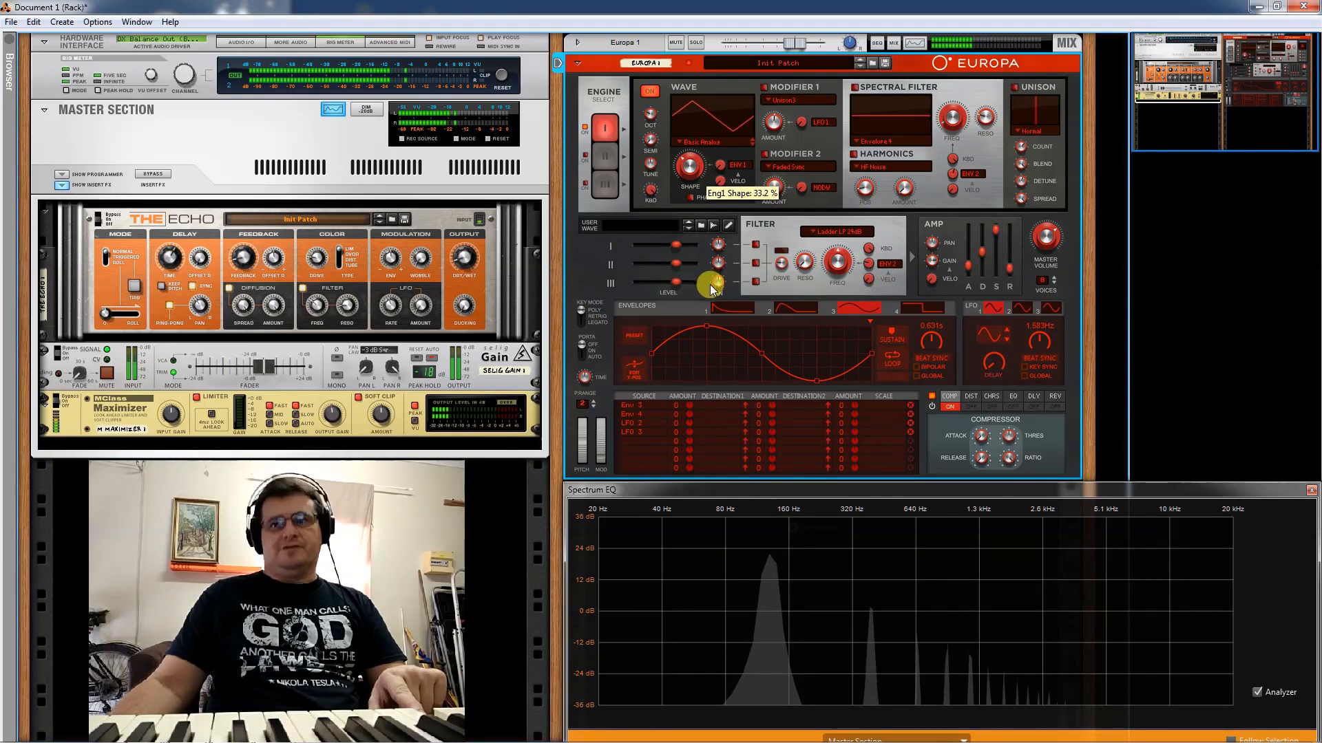
left_click_drag(696, 163, 737, 104)
left_click_drag(683, 170, 691, 186)
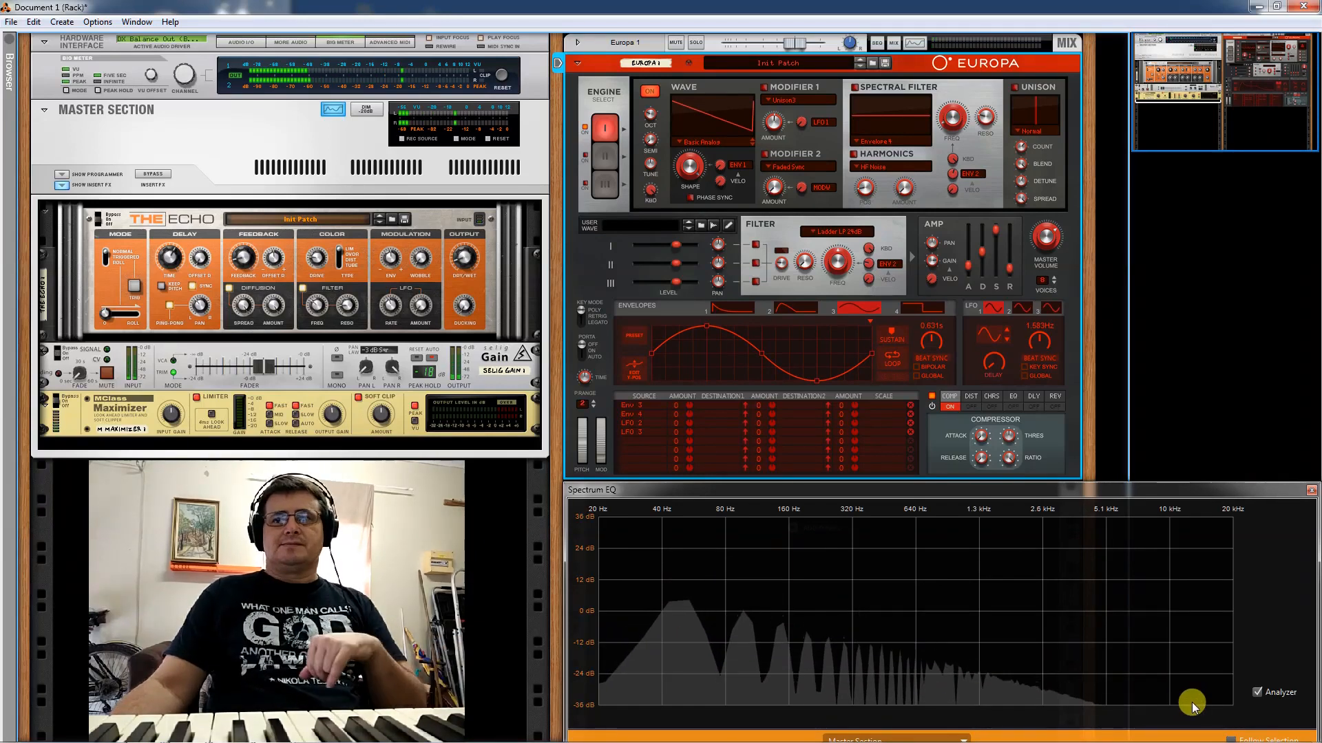
- Switch Engine 1's wave to Pulse Width and sweep its Shape to vary the pulse width
left_click(709, 142)
left_click(729, 199)
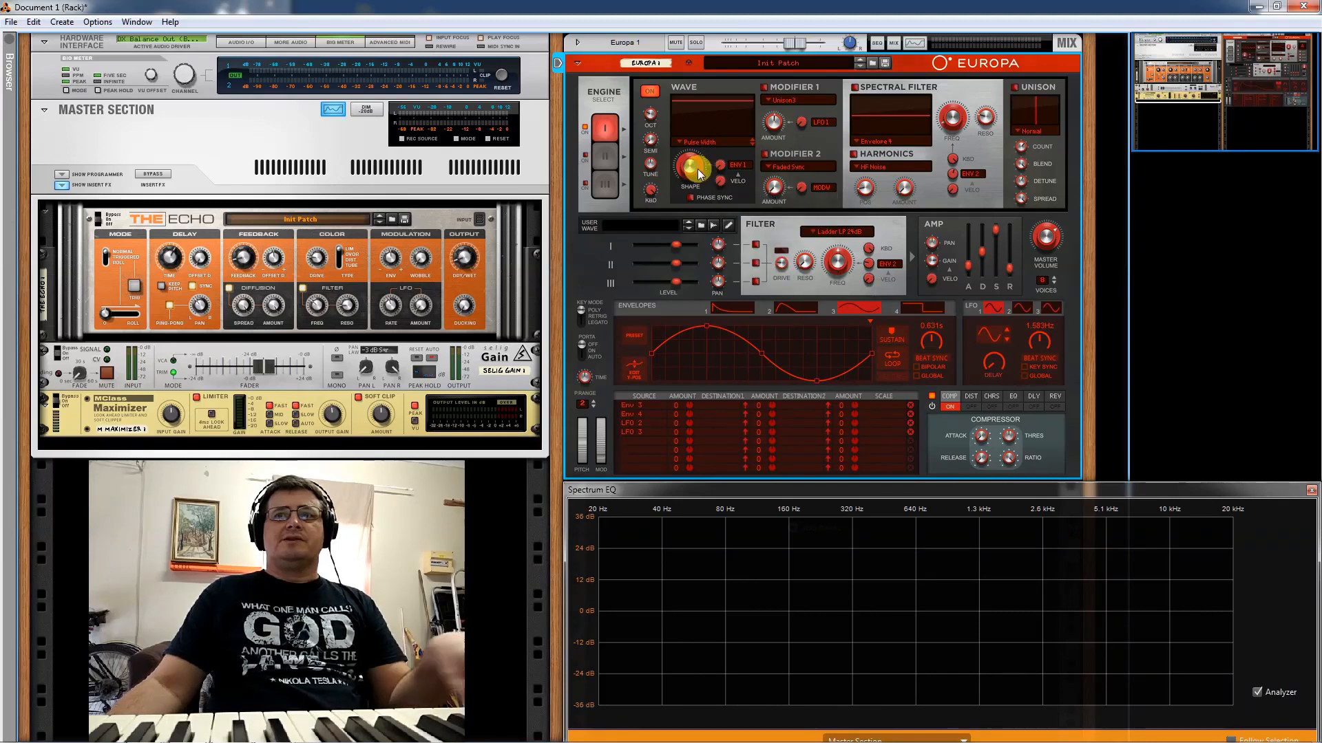
left_click_drag(692, 192, 712, 250)
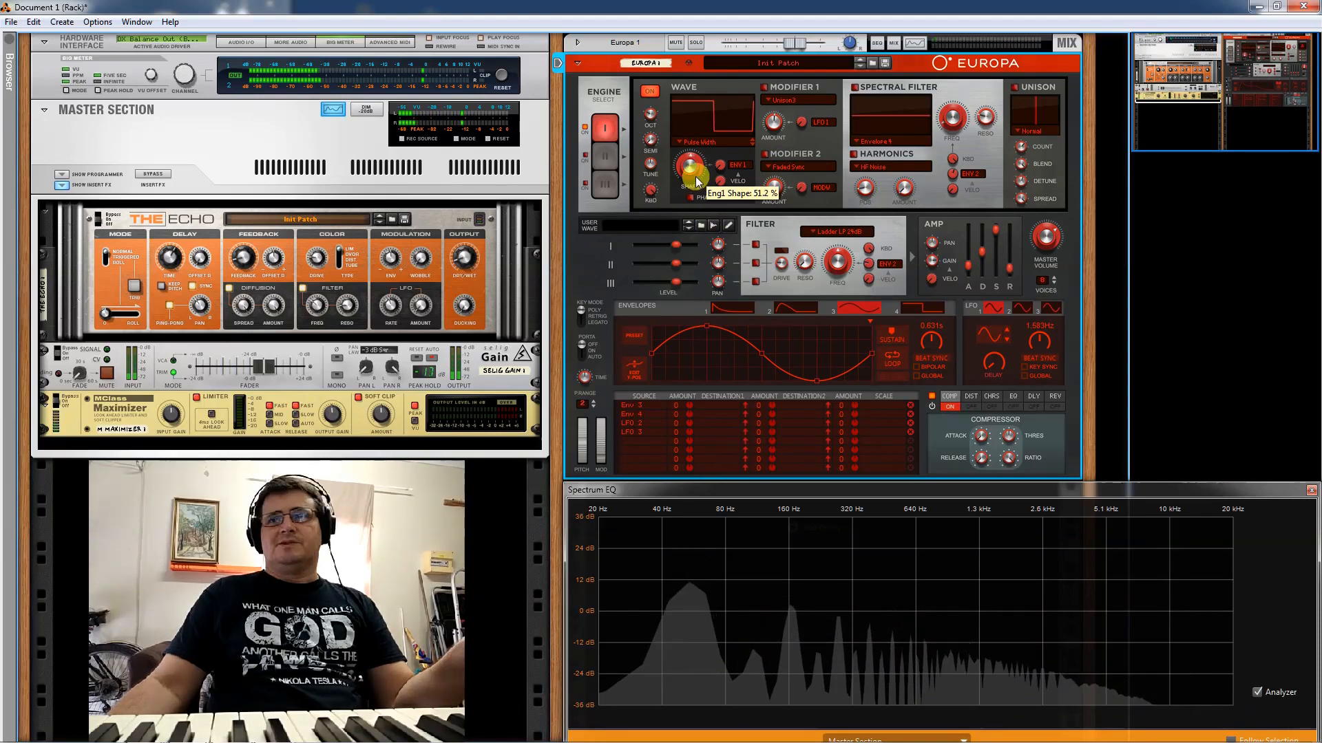
left_click_drag(692, 169, 696, 254)
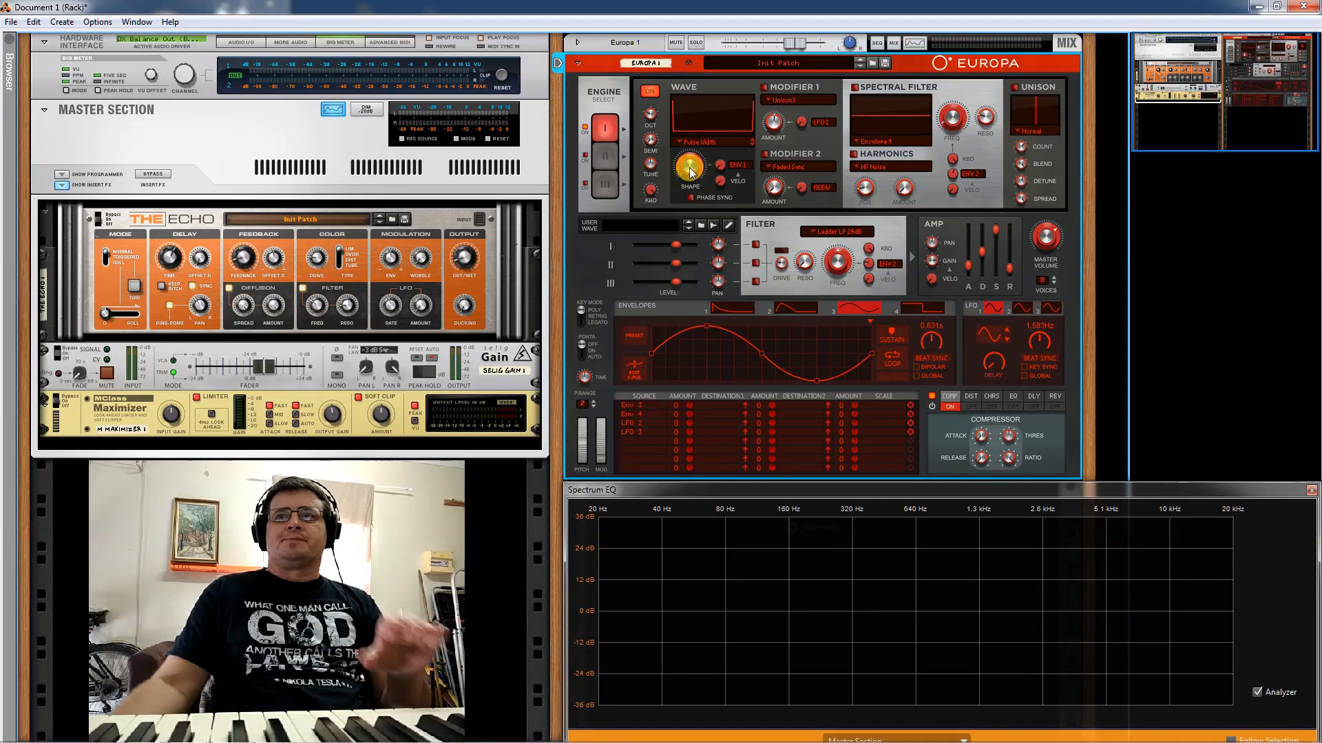
- Set Engine 1's wave back to Envelope 3-4 and sweep its Shape between the two envelope curves
left_click(687, 142)
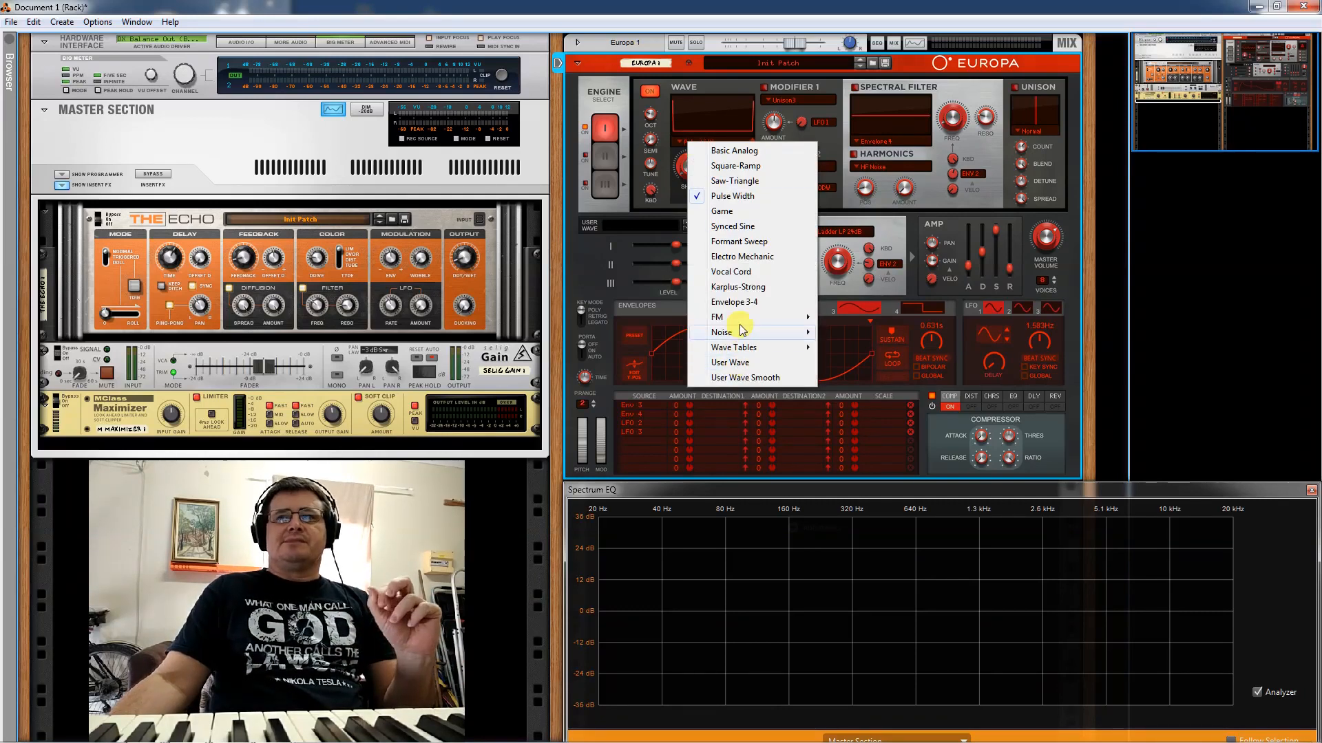
left_click(743, 302)
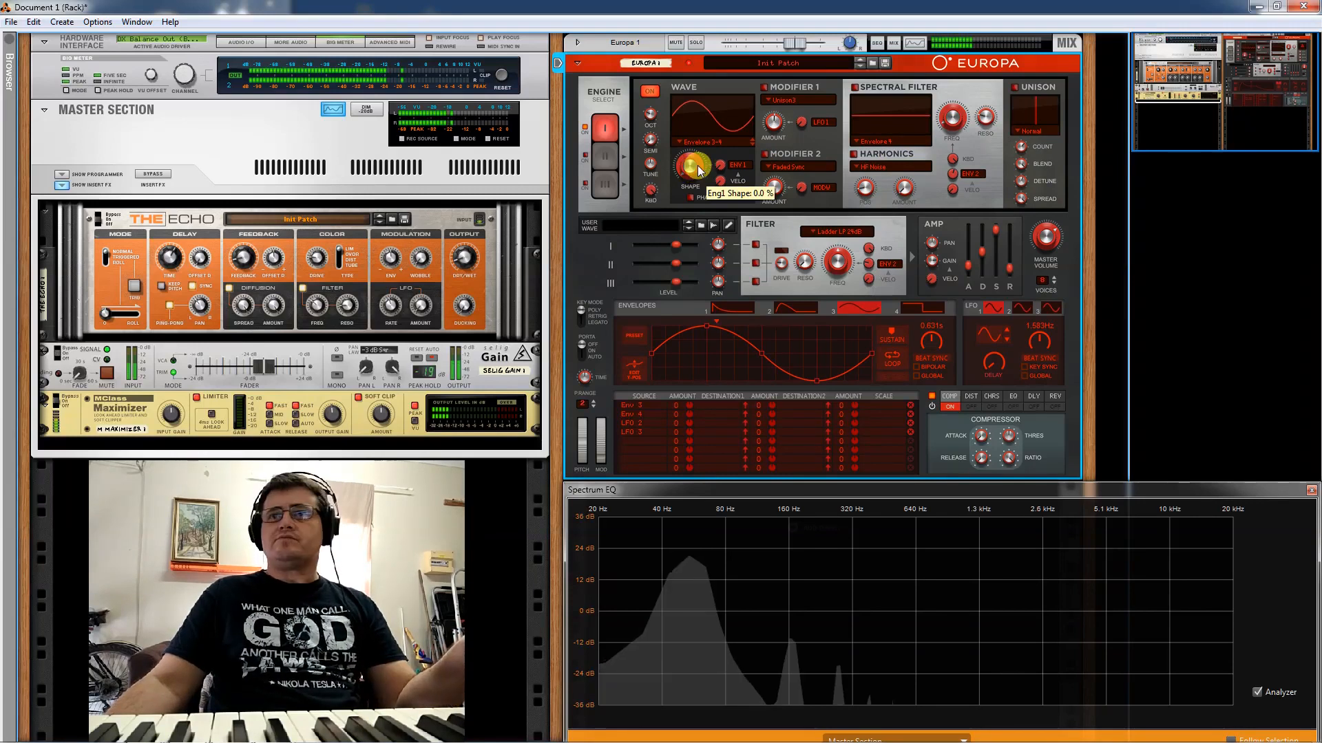
left_click_drag(693, 172, 698, 355)
left_click_drag(703, 189, 712, 87)
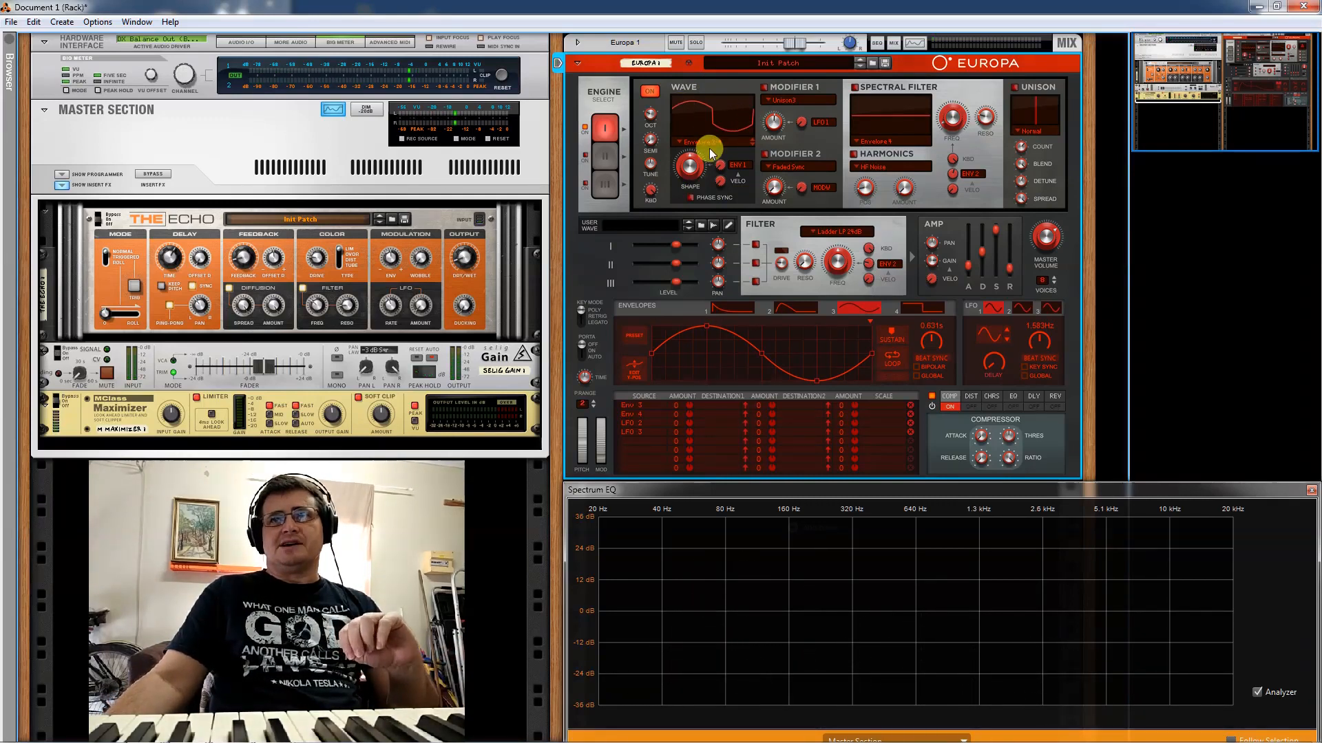
- Raise Engine 1's Shape to 100%, bring it back to an in-between blend, and toggle Engine 1's routing to the filter
mouse_move(694, 176)
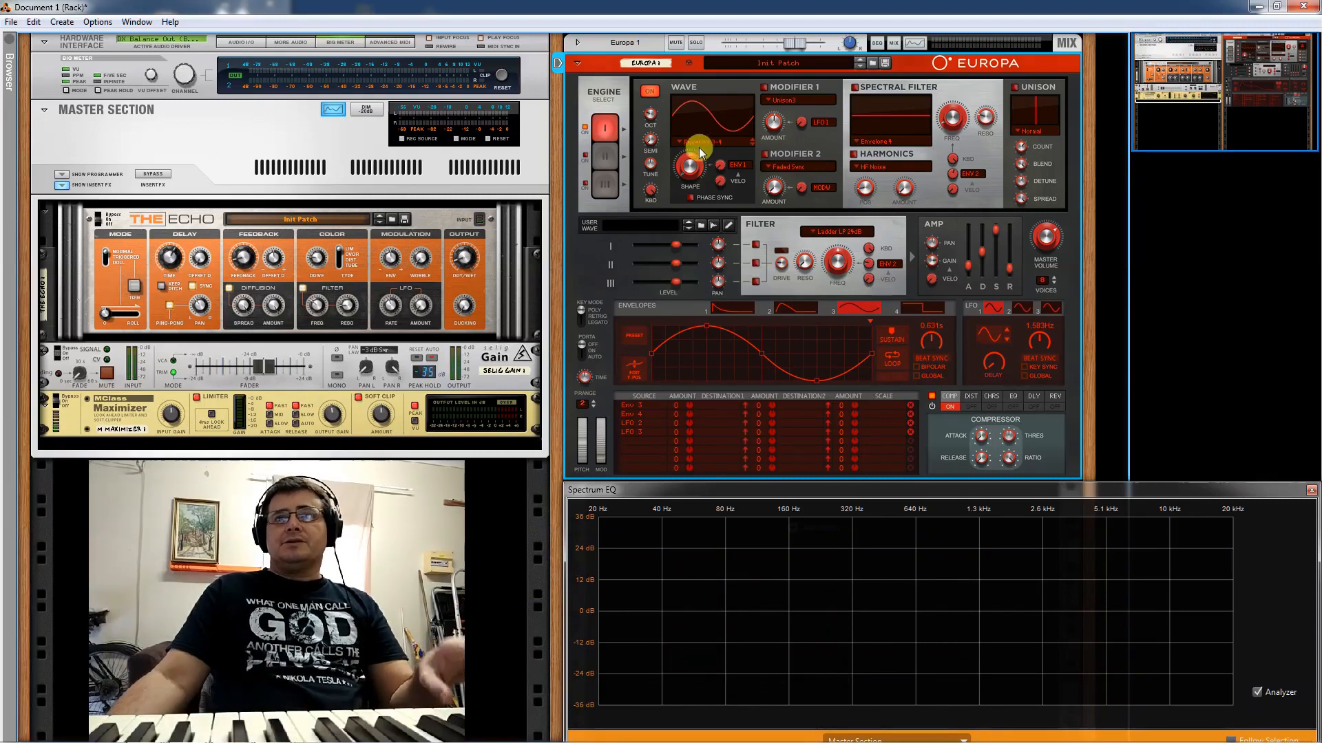
left_click_drag(695, 167, 699, 119)
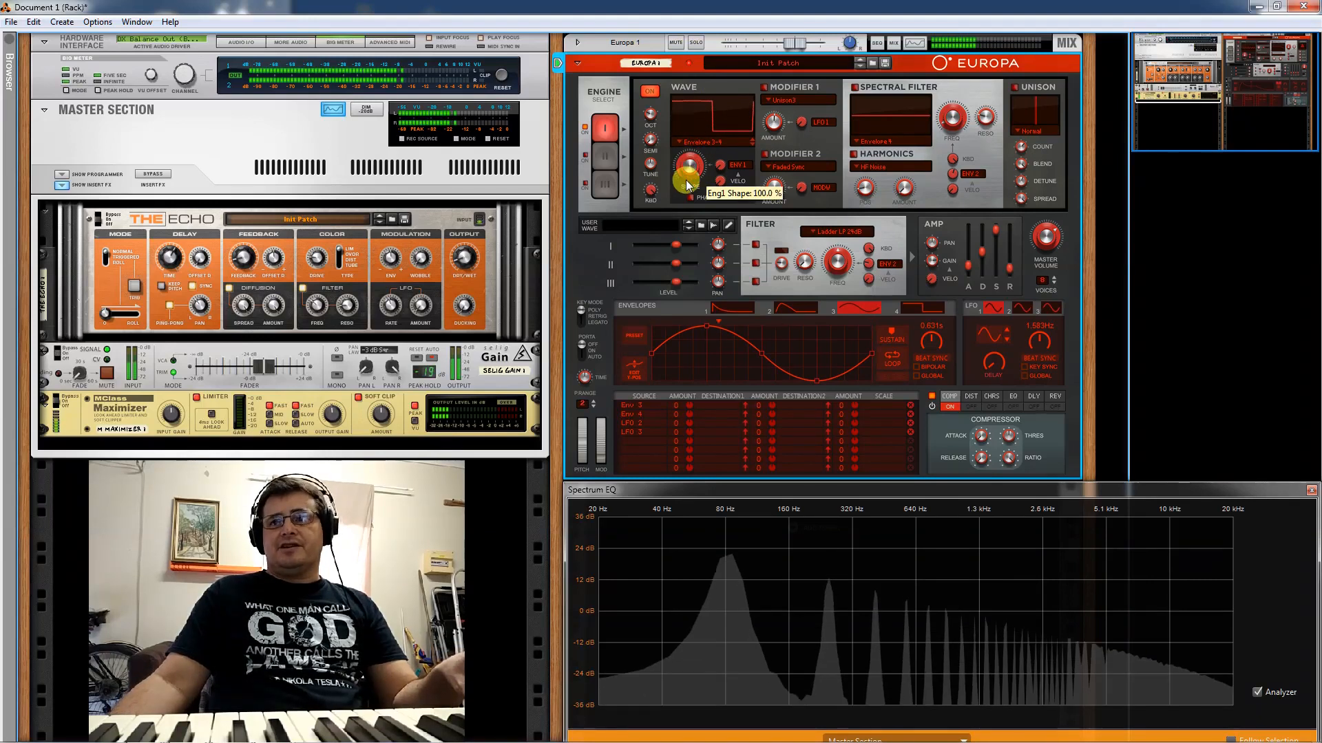
left_click_drag(692, 188, 697, 247)
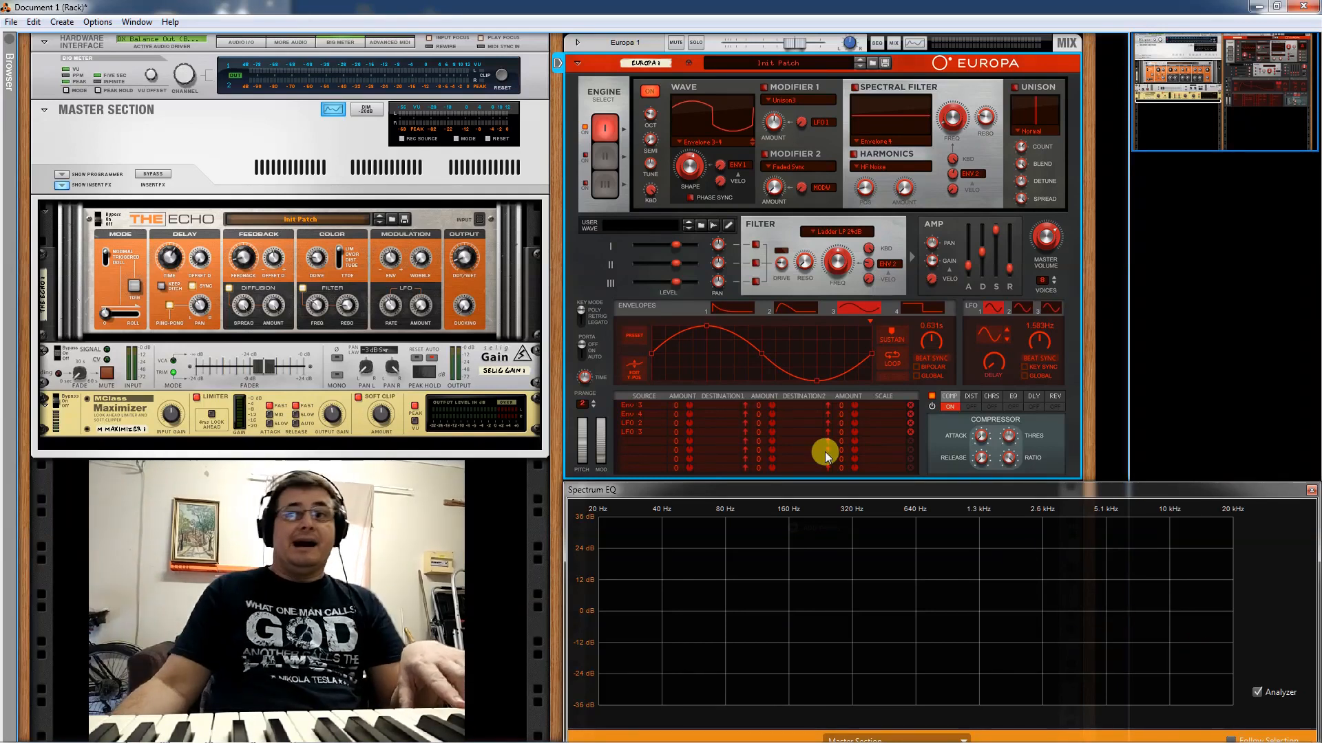
left_click(756, 244)
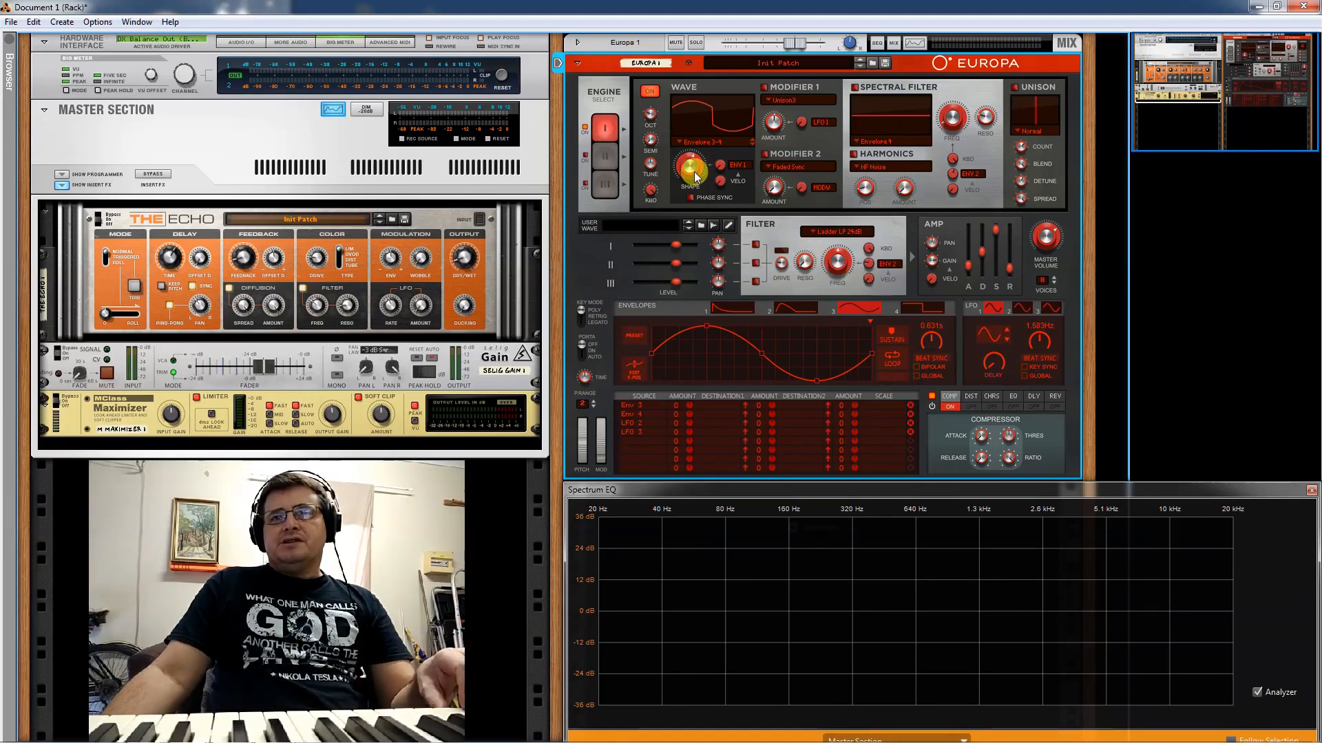
mouse_move(694, 171)
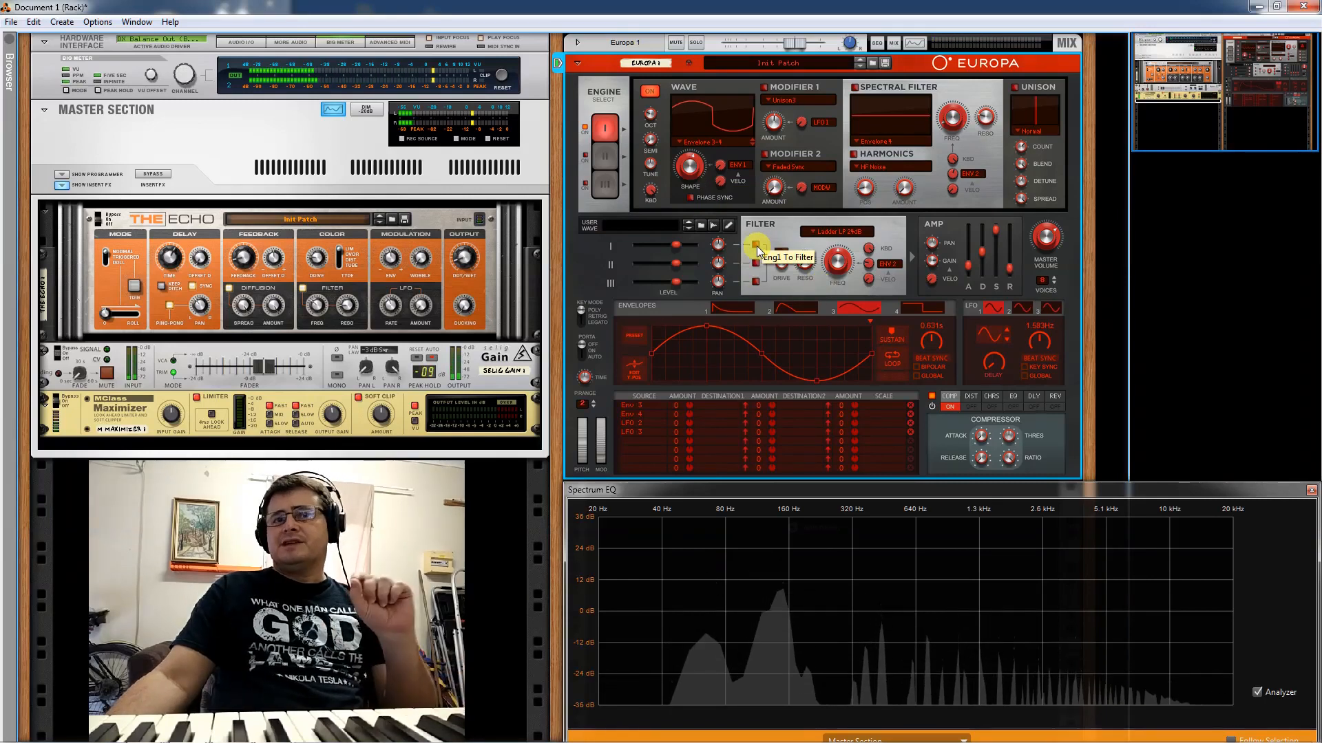
- Enable Engine 1's unison plus the chorus, reverb and delay effects, and adjust the amp envelope's attack
left_click(1016, 90)
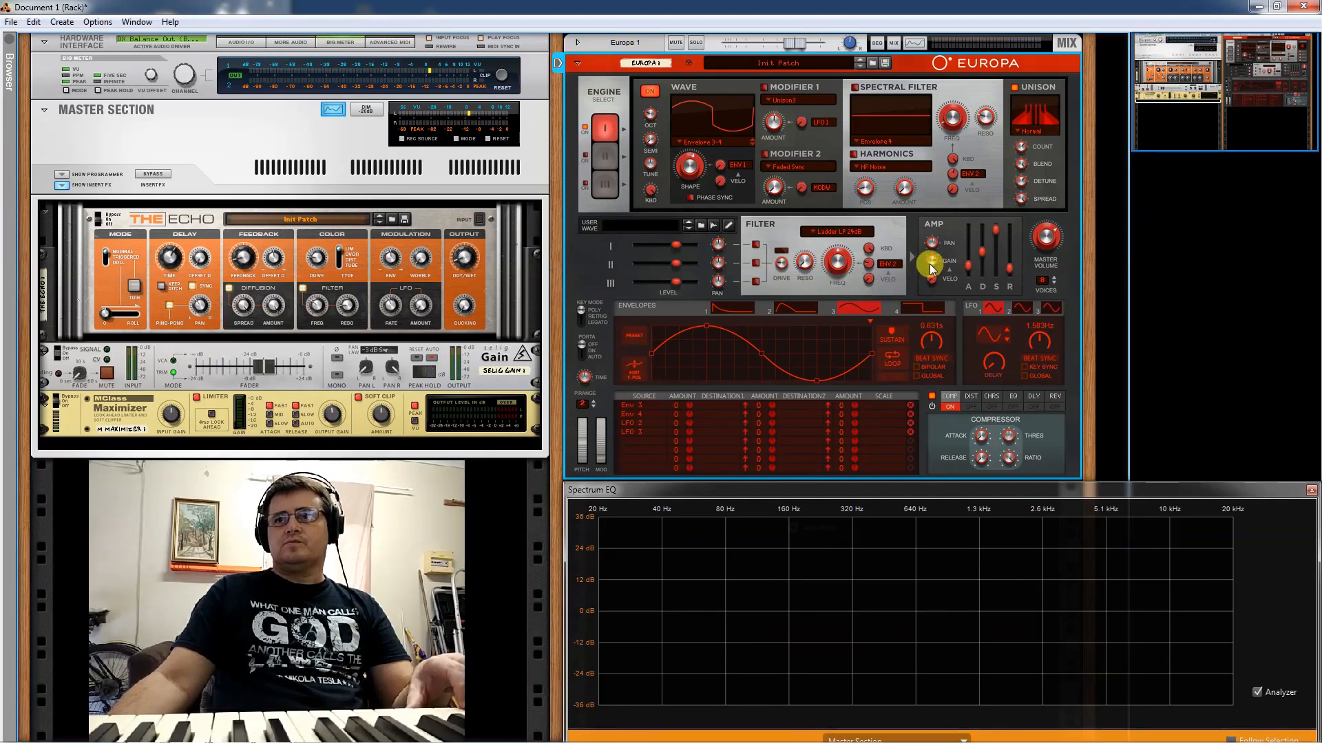
left_click(992, 407)
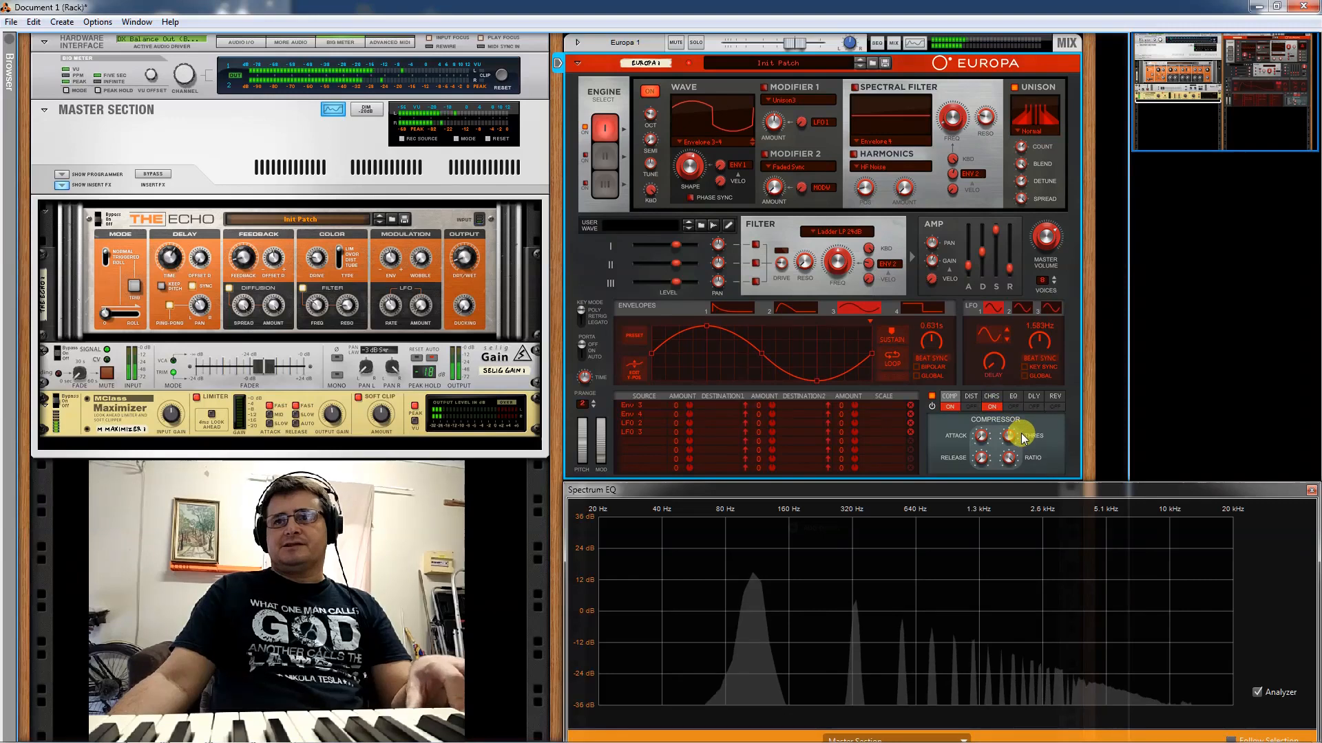
left_click(1051, 408)
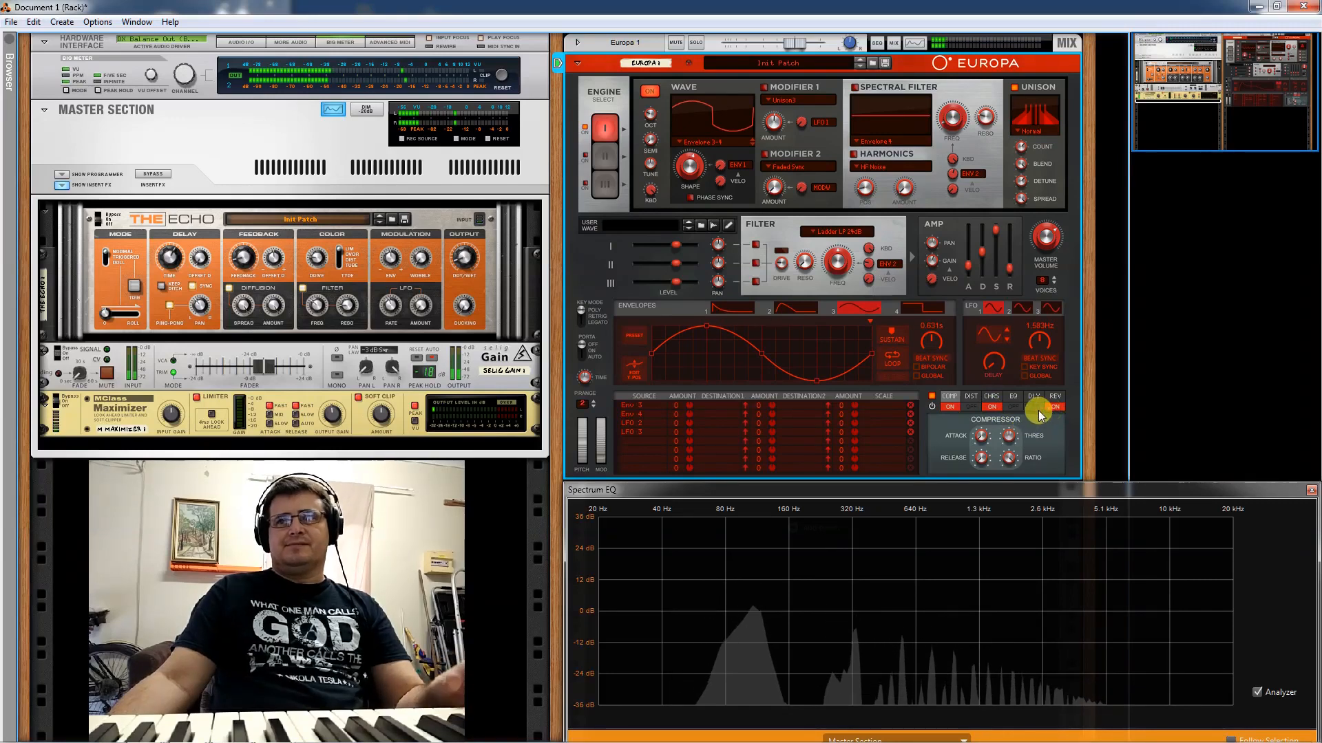
left_click(1034, 407)
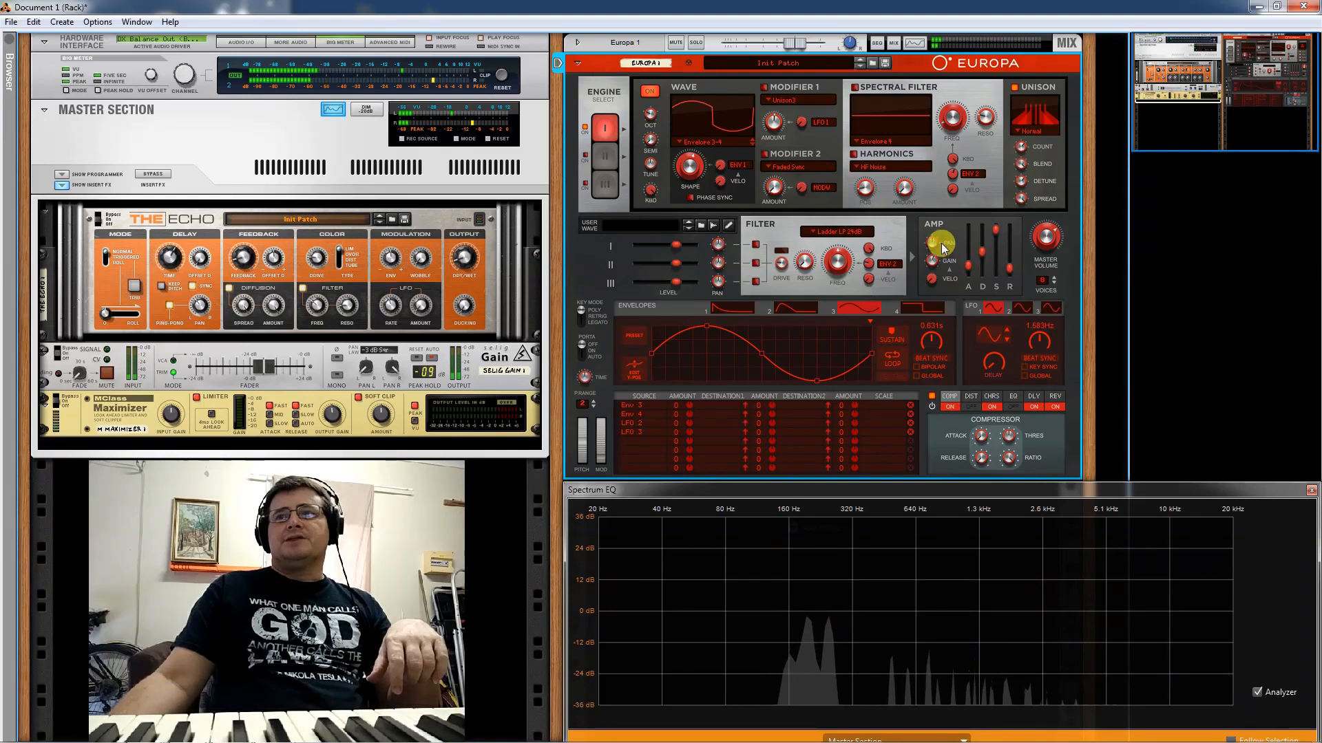
mouse_move(965, 251)
left_mouse_down()
mouse_move(964, 271)
mouse_move(993, 267)
mouse_move(973, 257)
left_mouse_up()
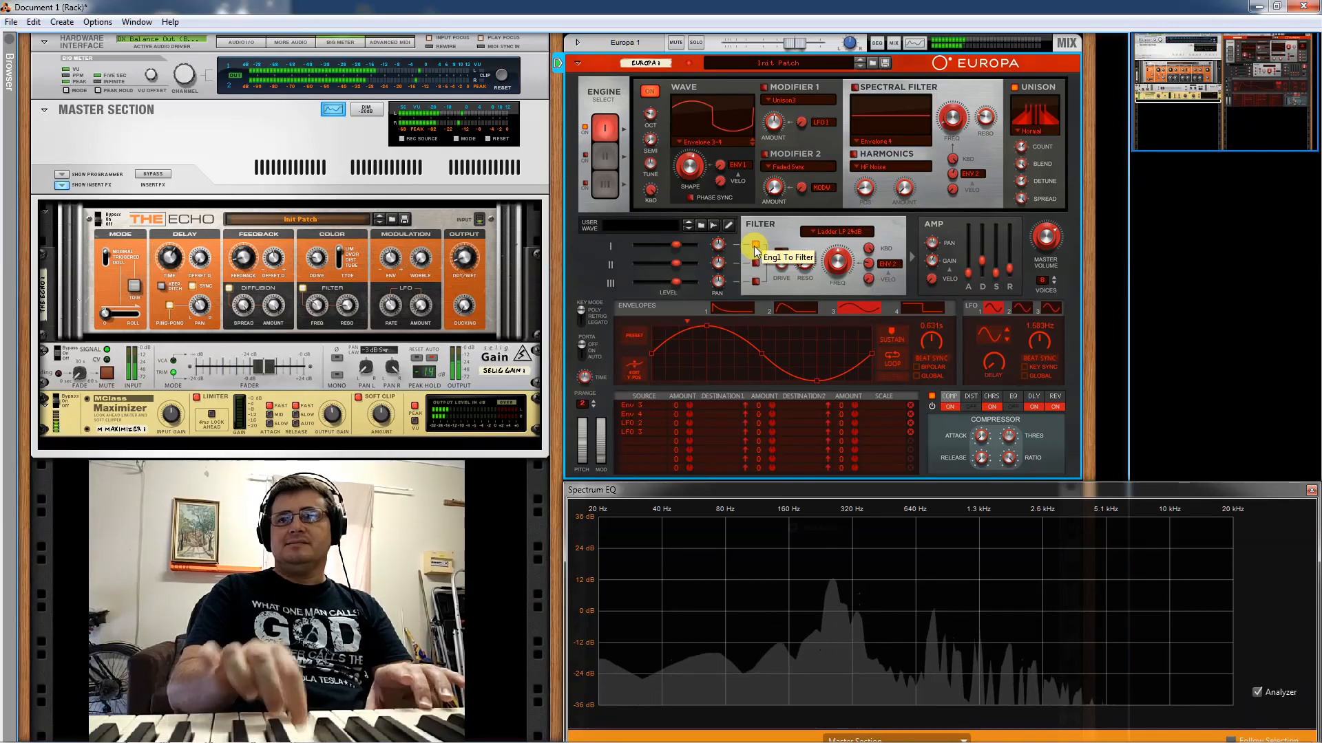
- Show envelope 2 in the envelope editor and set Engine 1's spectral filter to LP 24
left_click(785, 310)
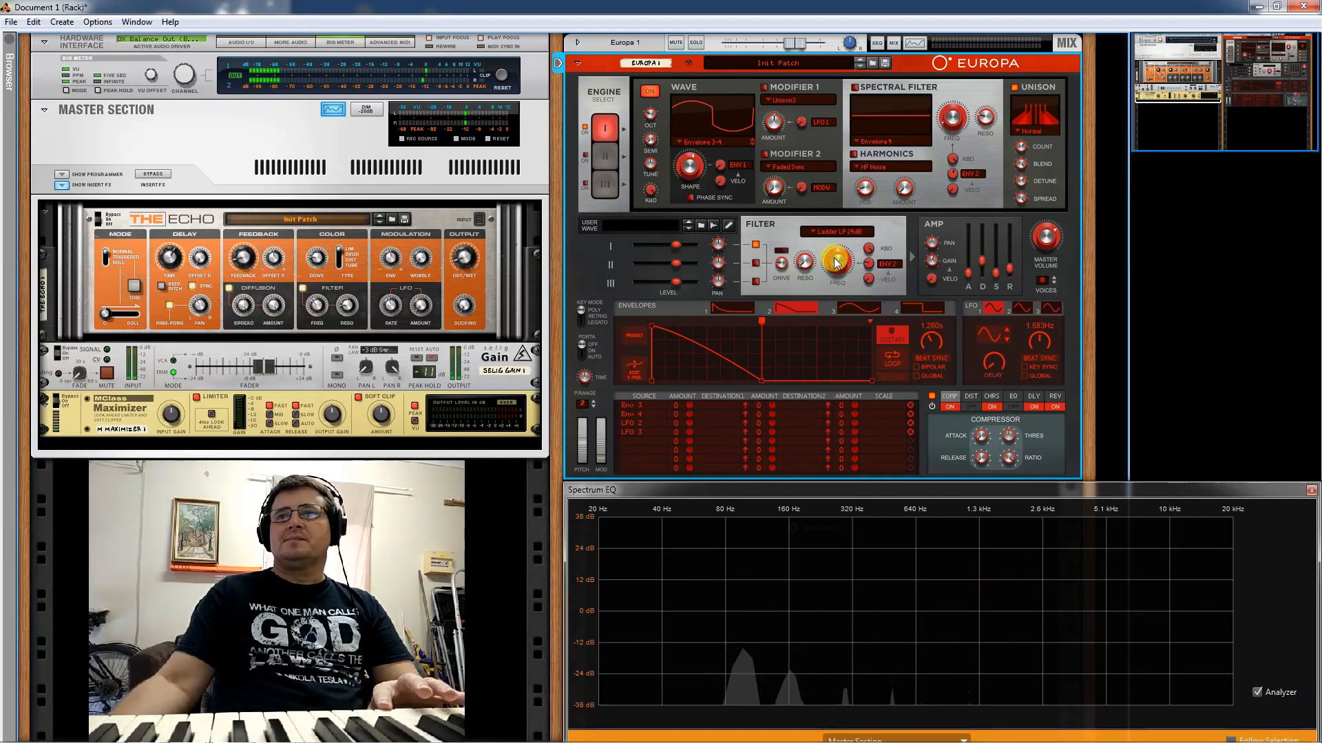
left_click(855, 141)
left_click(906, 165)
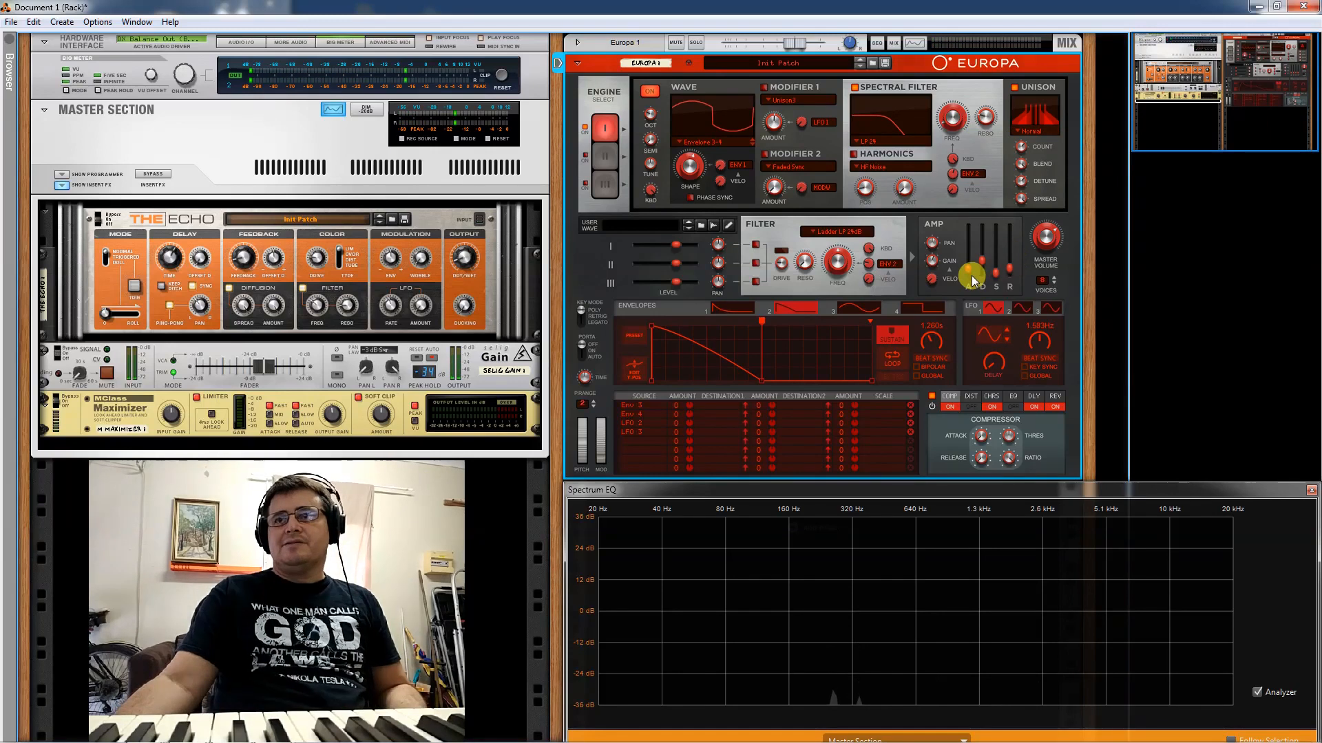
- Raise the amp envelope's sustain and increase the spectral filter's frequency
mouse_move(972, 275)
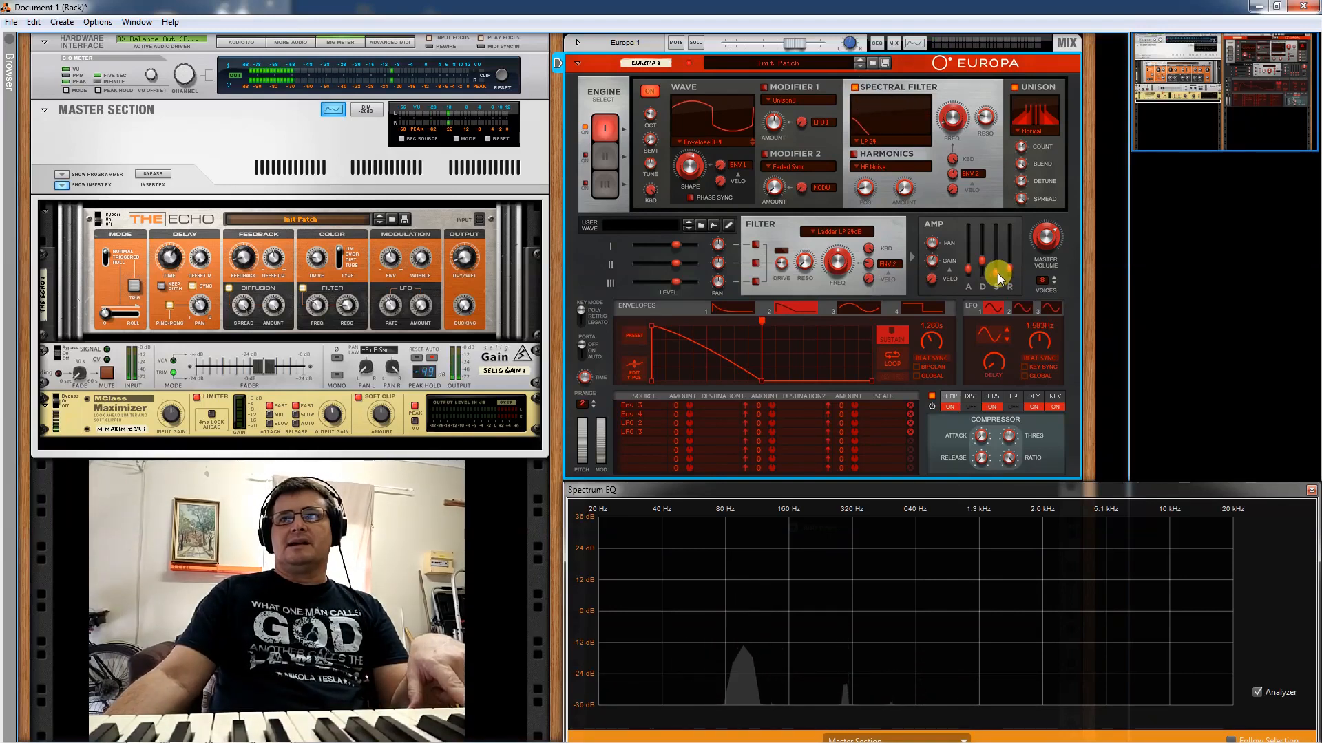
left_click_drag(999, 272, 998, 219)
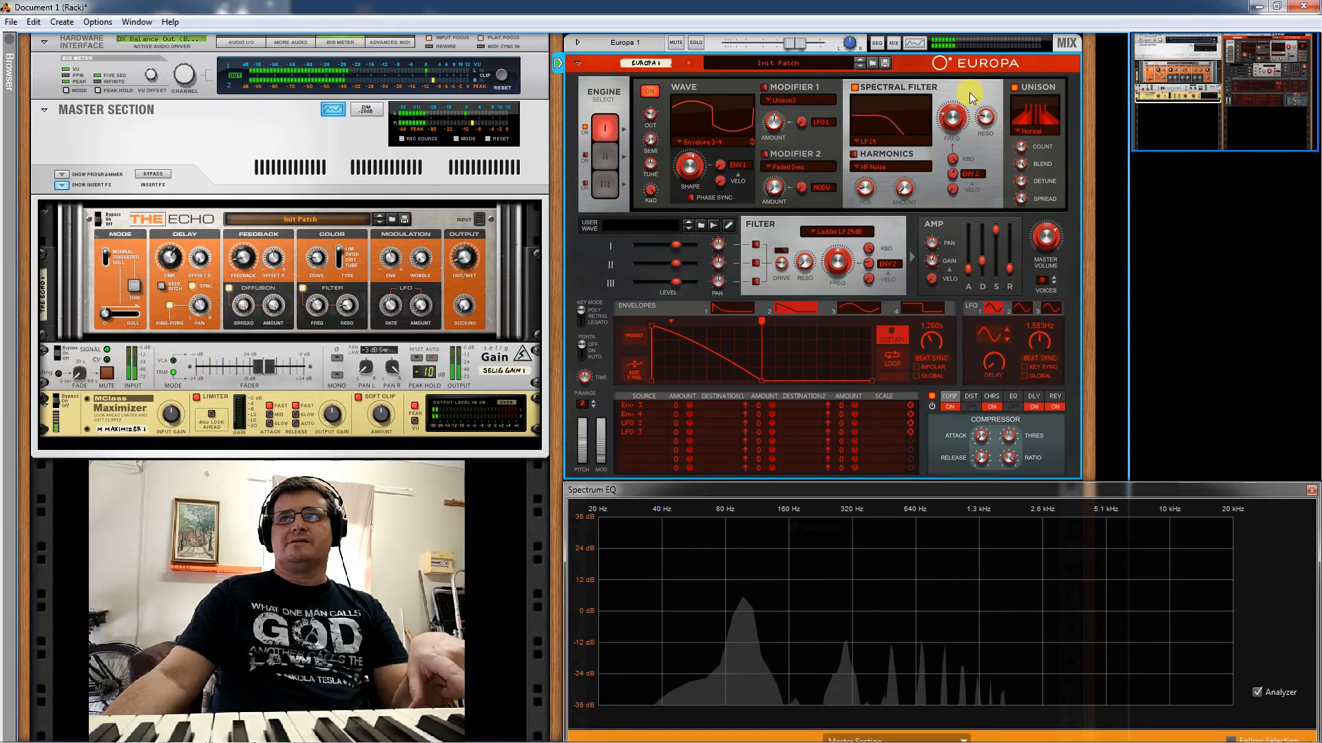
left_click_drag(952, 116, 952, 90)
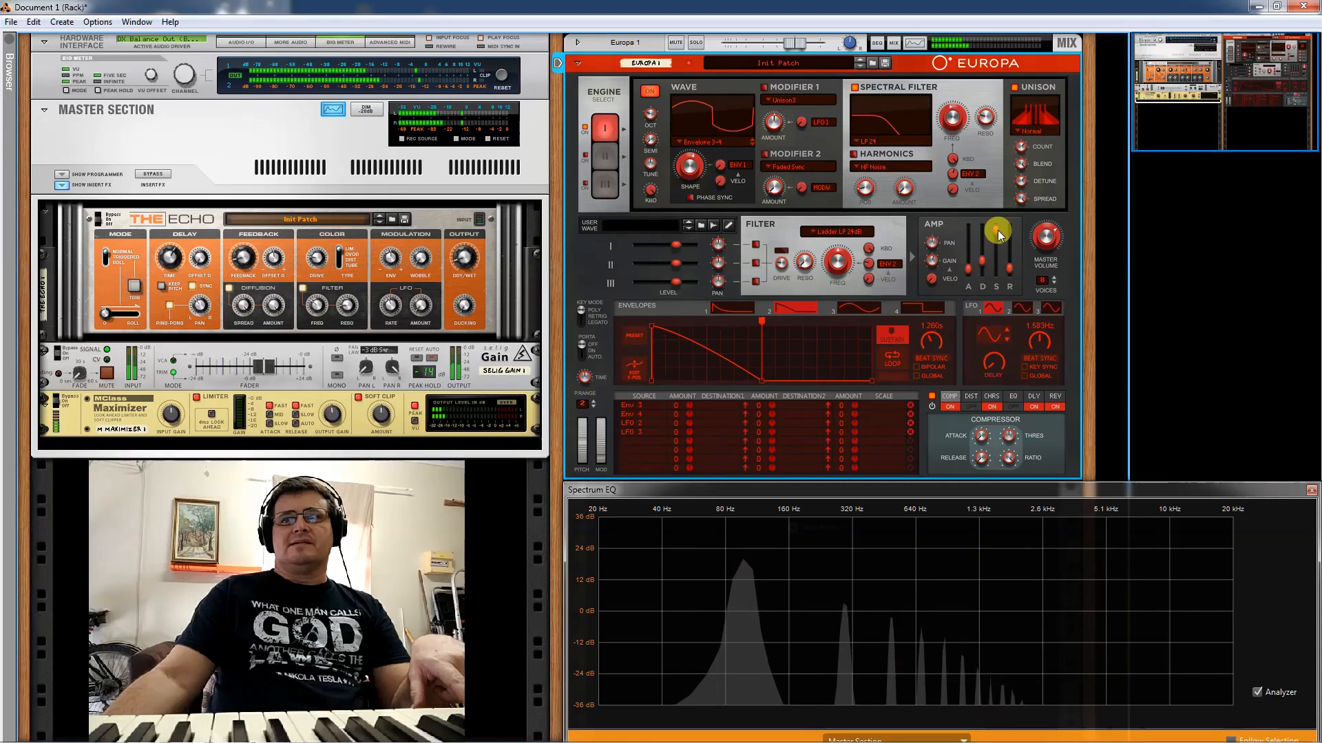
- Compare the sound with Engine 1's spectral filter off and on, and lower Engine 1's Shape from 100% to an in-between blend
left_click(855, 88)
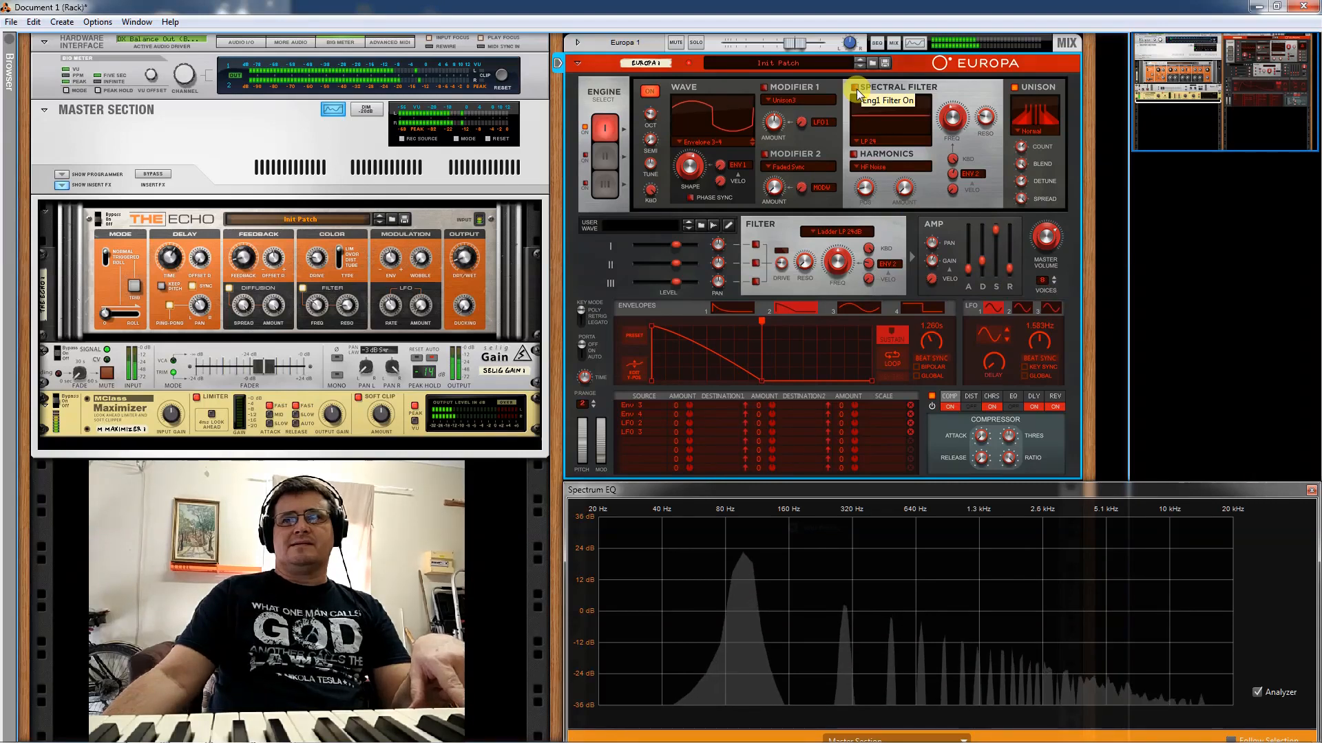
left_click(856, 89)
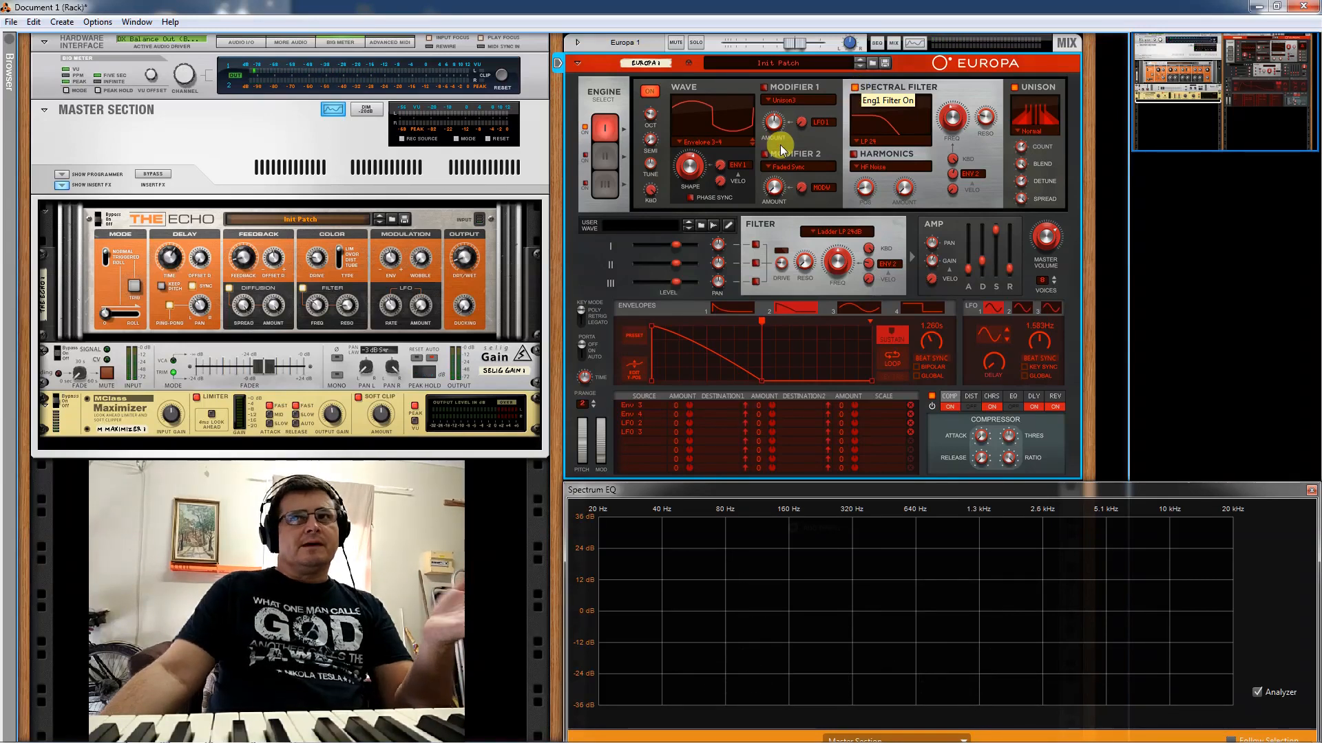
mouse_move(692, 172)
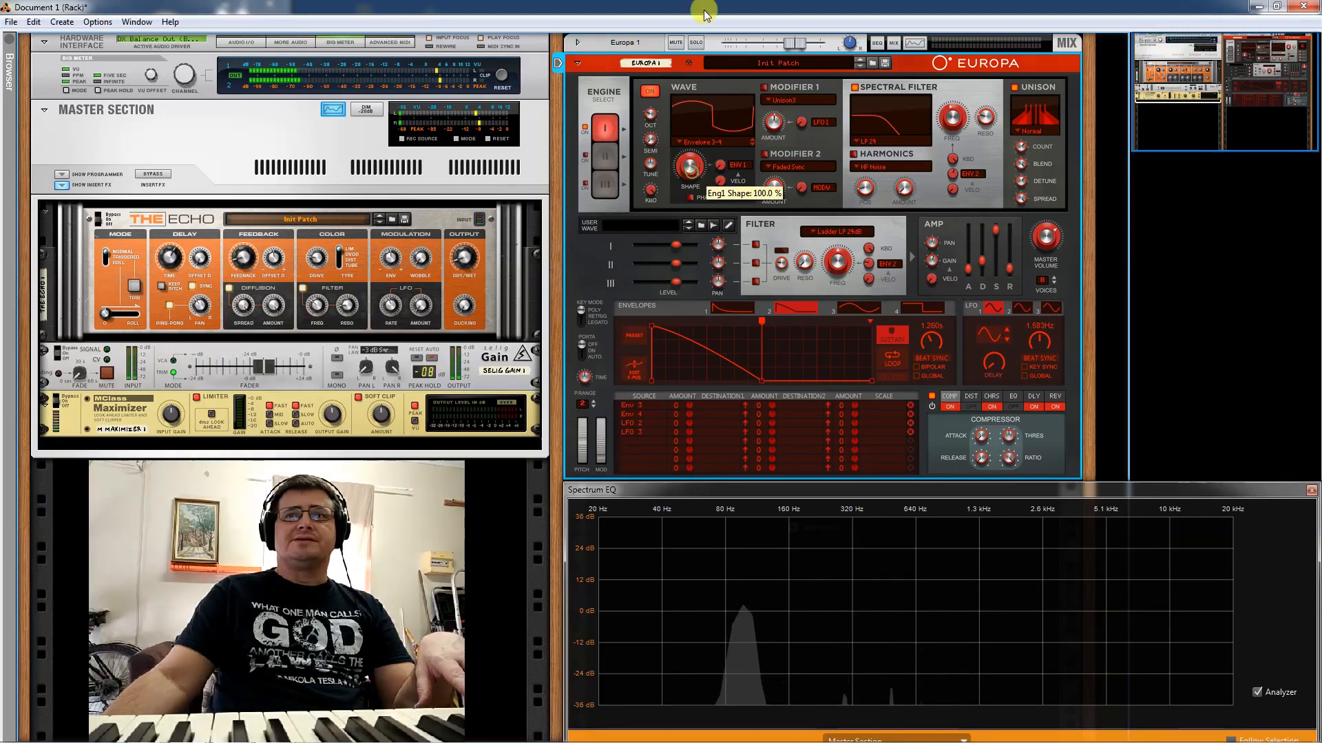
left_click_drag(695, 164, 701, 255)
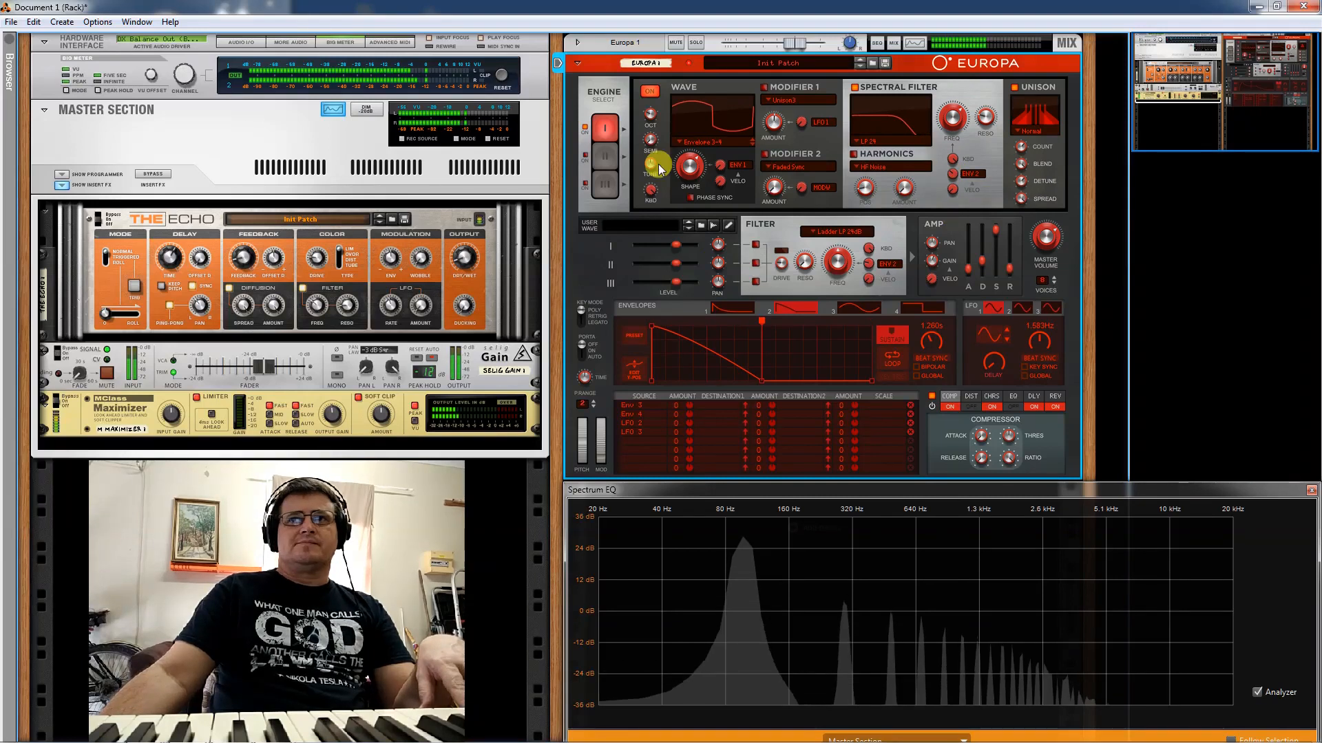
- Raise Engine 1's Shape to the square envelope 4 curve and set its spectral filter type to Envelope 4
left_click_drag(690, 164, 691, 166)
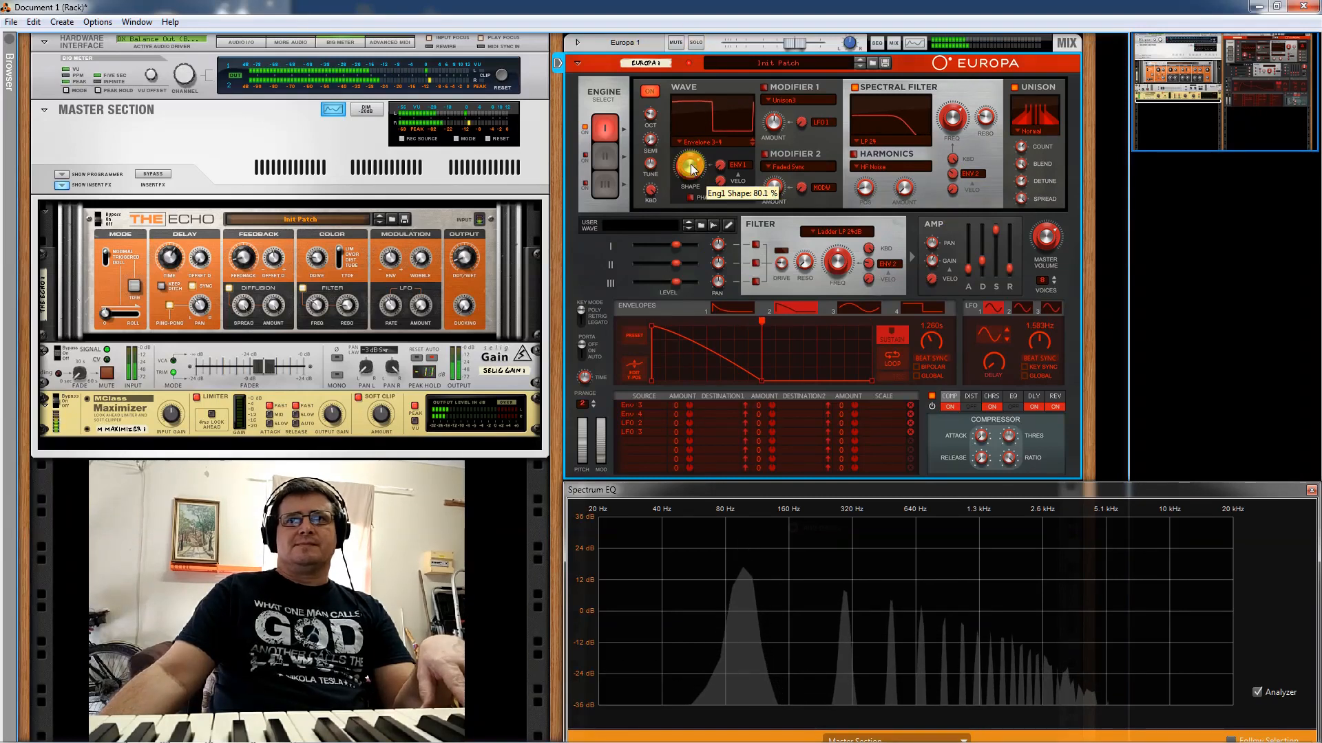
left_click_drag(697, 235, 708, 108)
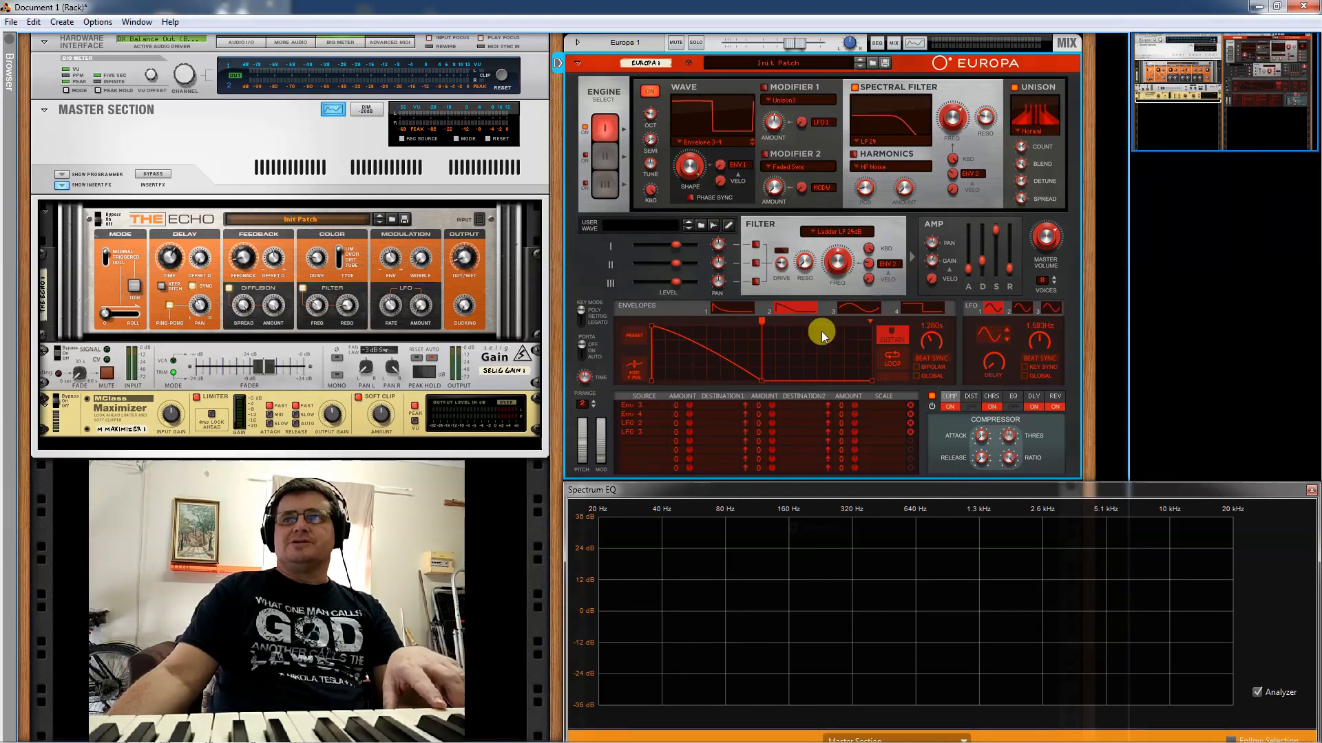
left_click(869, 141)
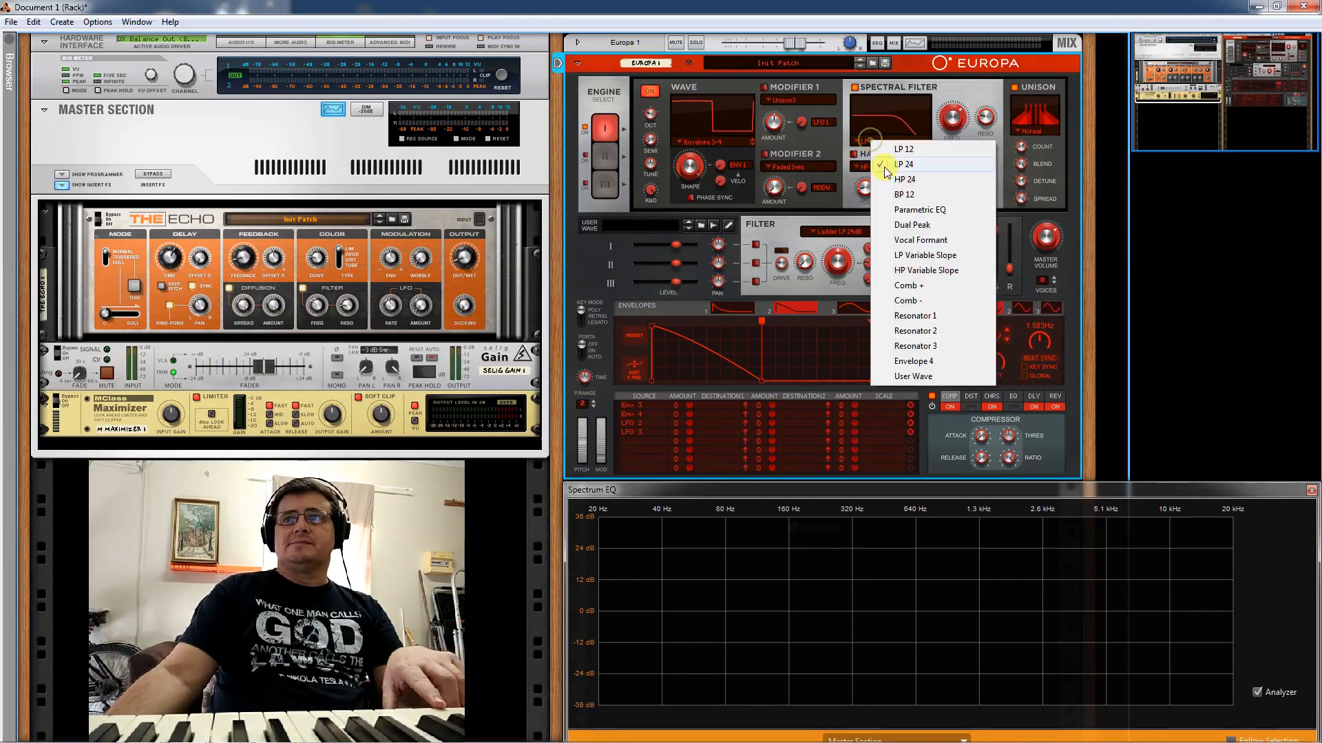
left_click(936, 362)
- Show envelope 4 in the envelope editor and reshape its square curve into a single central peak rising from and falling to zero
left_click(918, 307)
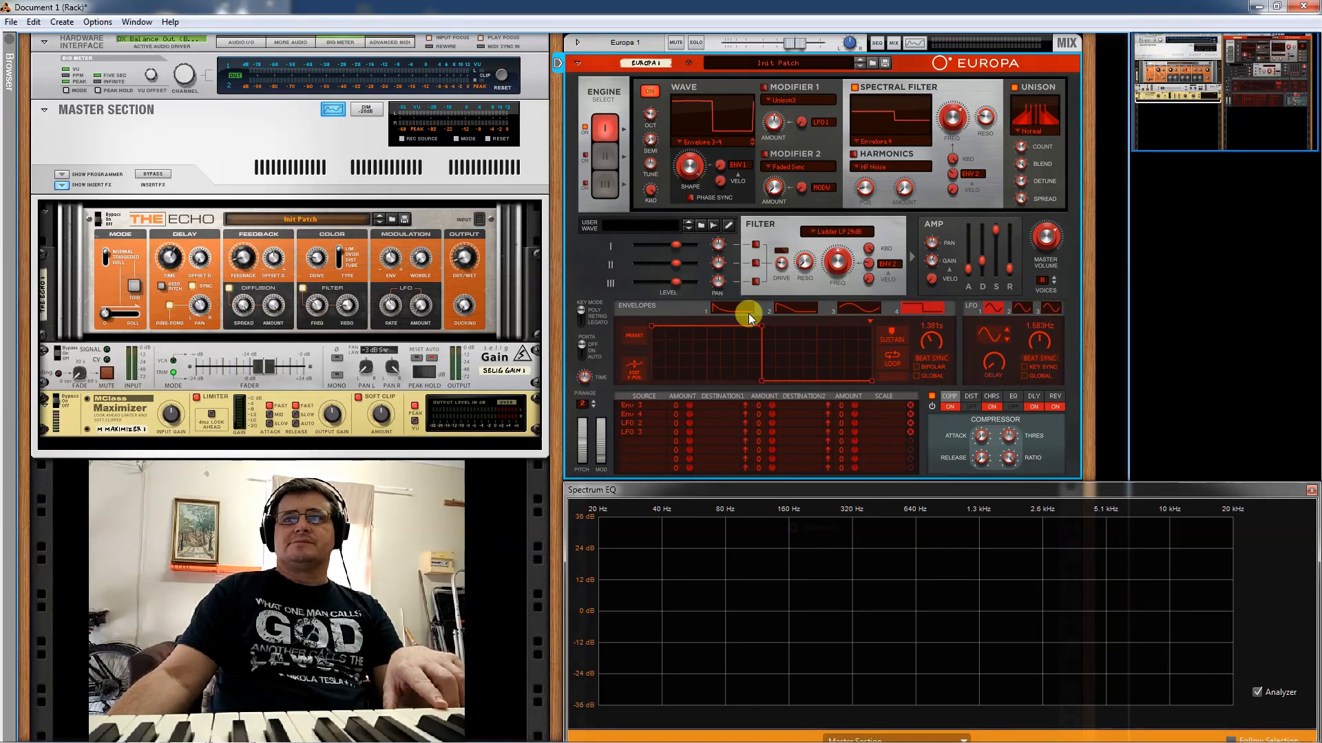
left_click_drag(761, 325, 748, 343)
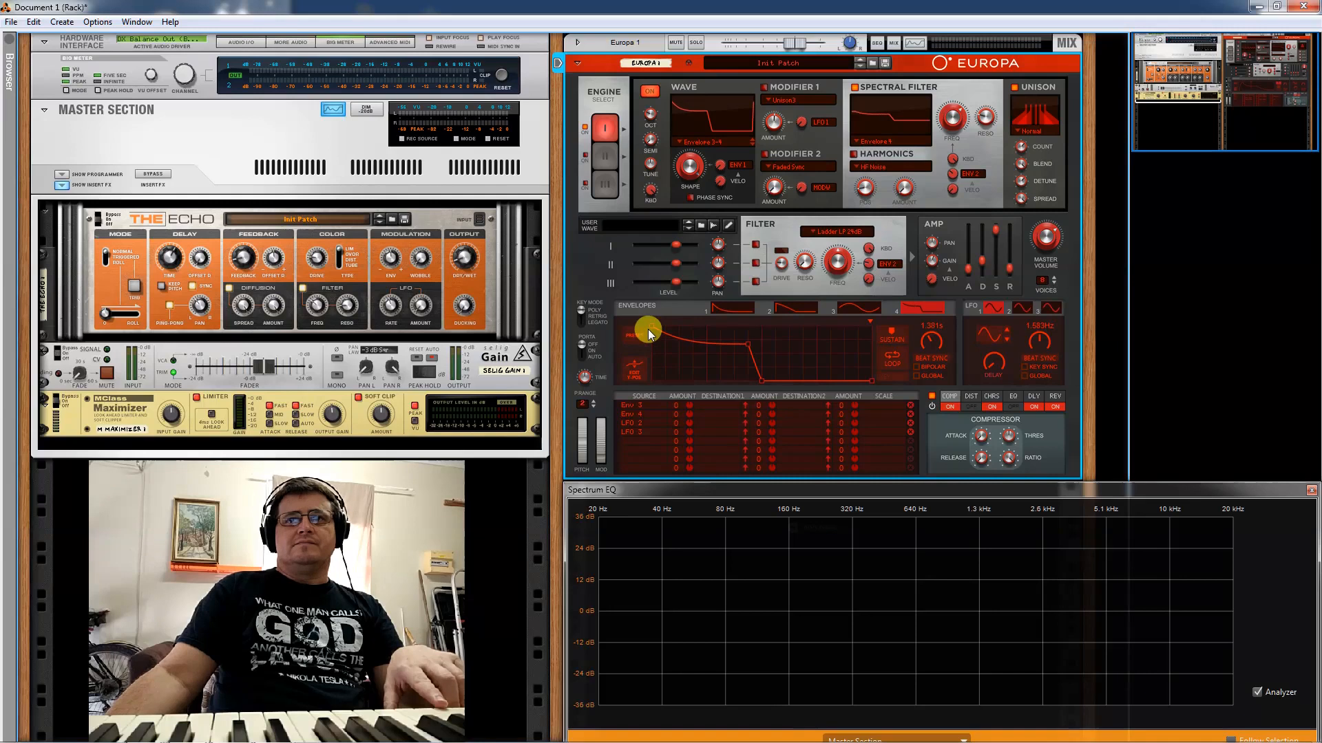
left_click_drag(652, 335, 728, 393)
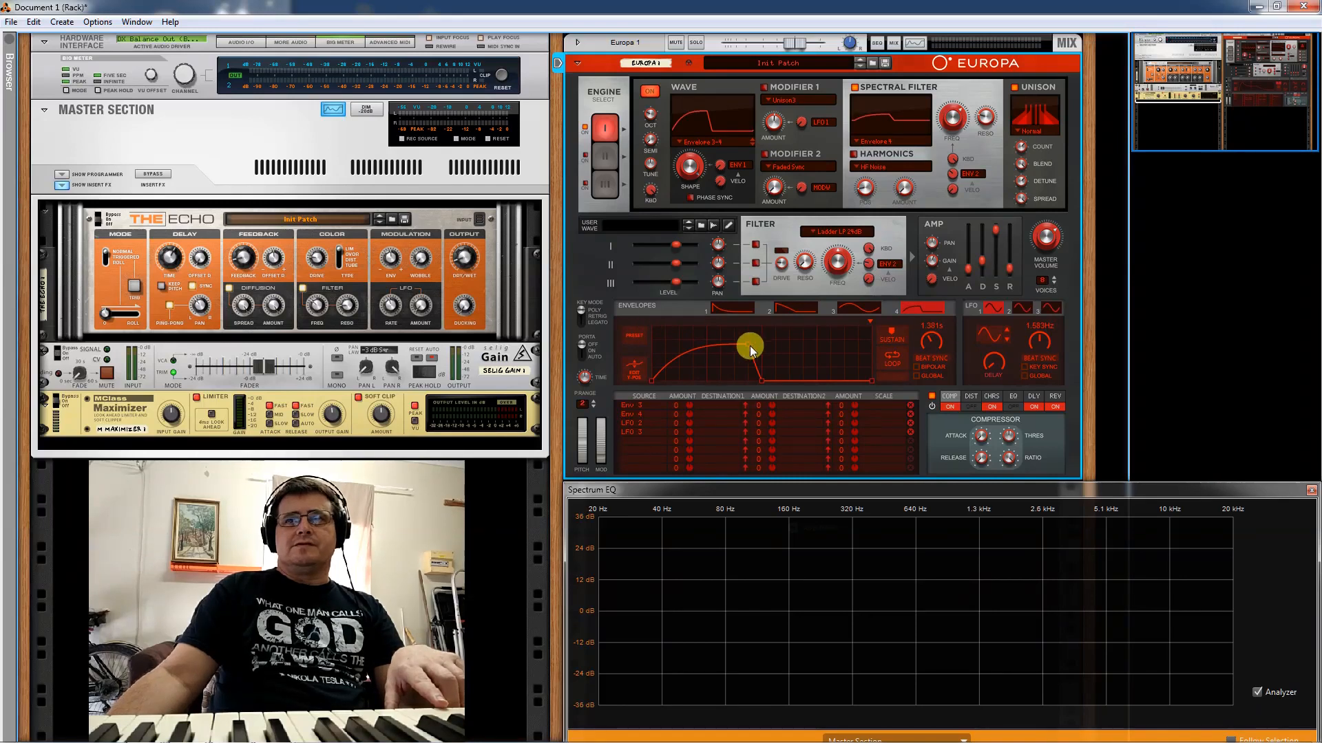
left_click_drag(750, 346, 765, 356)
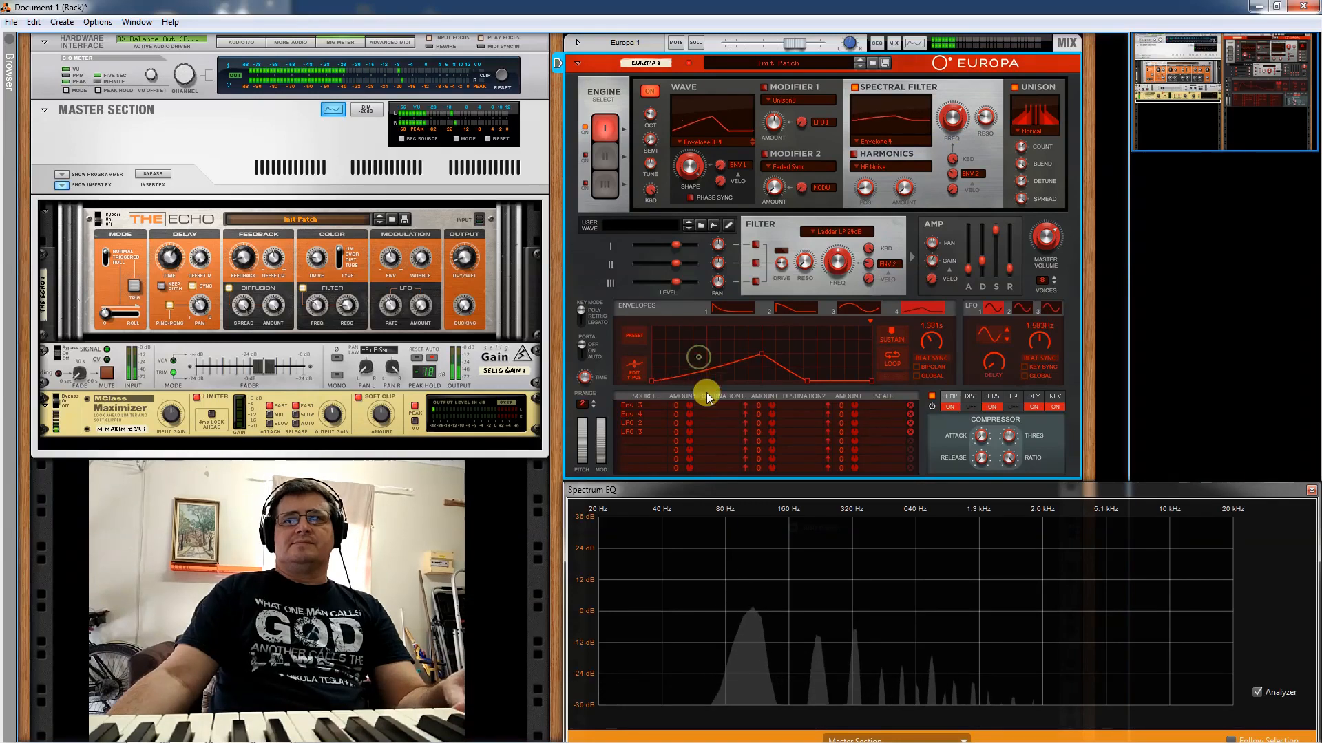
left_click(800, 377)
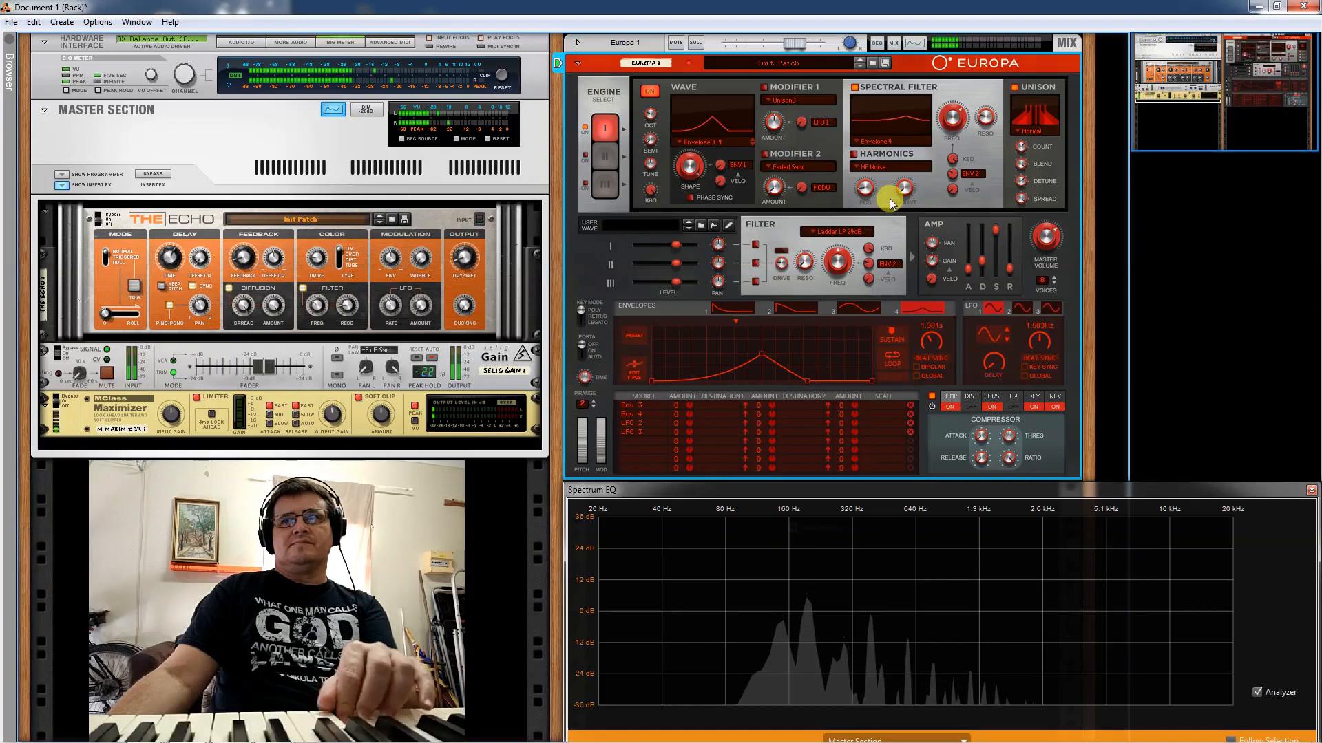
- Raise the resonance of Engine 1's spectral filter to about 42% and sweep the oscillator's Shape
left_click_drag(985, 117, 989, 84)
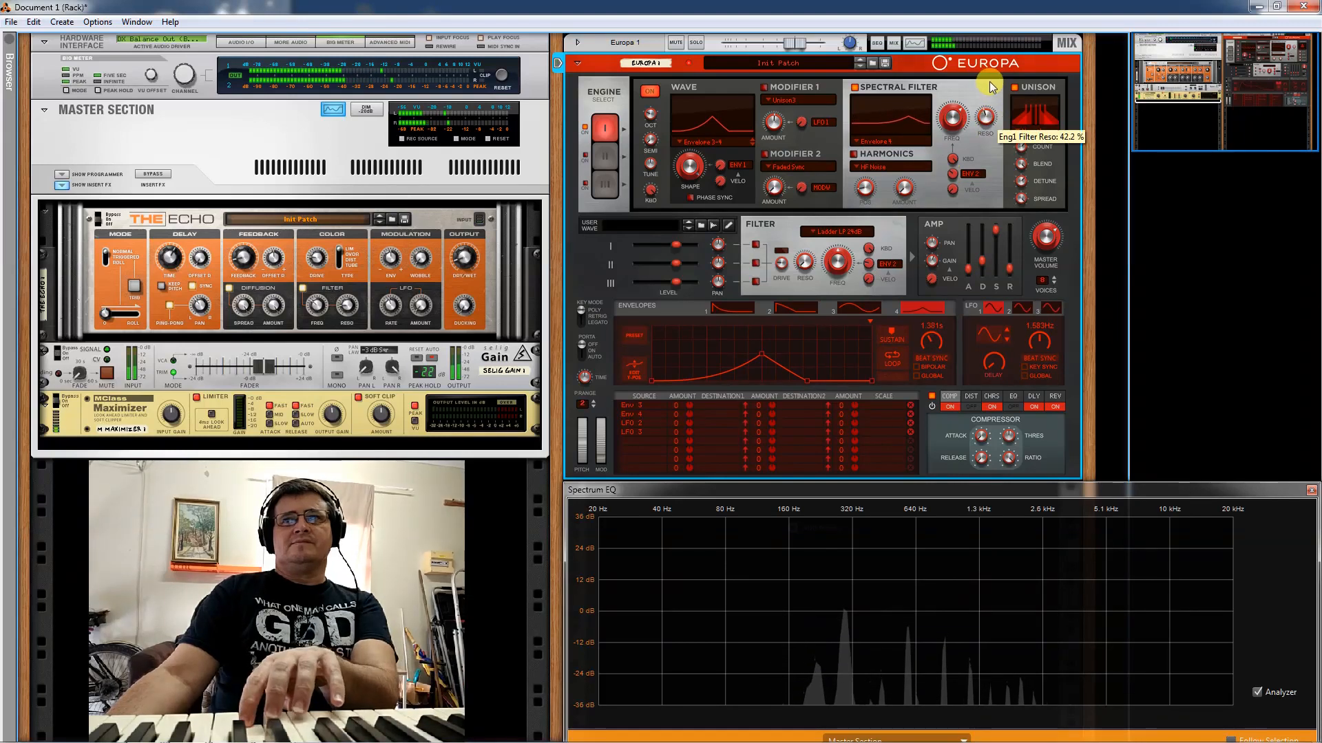
mouse_move(956, 122)
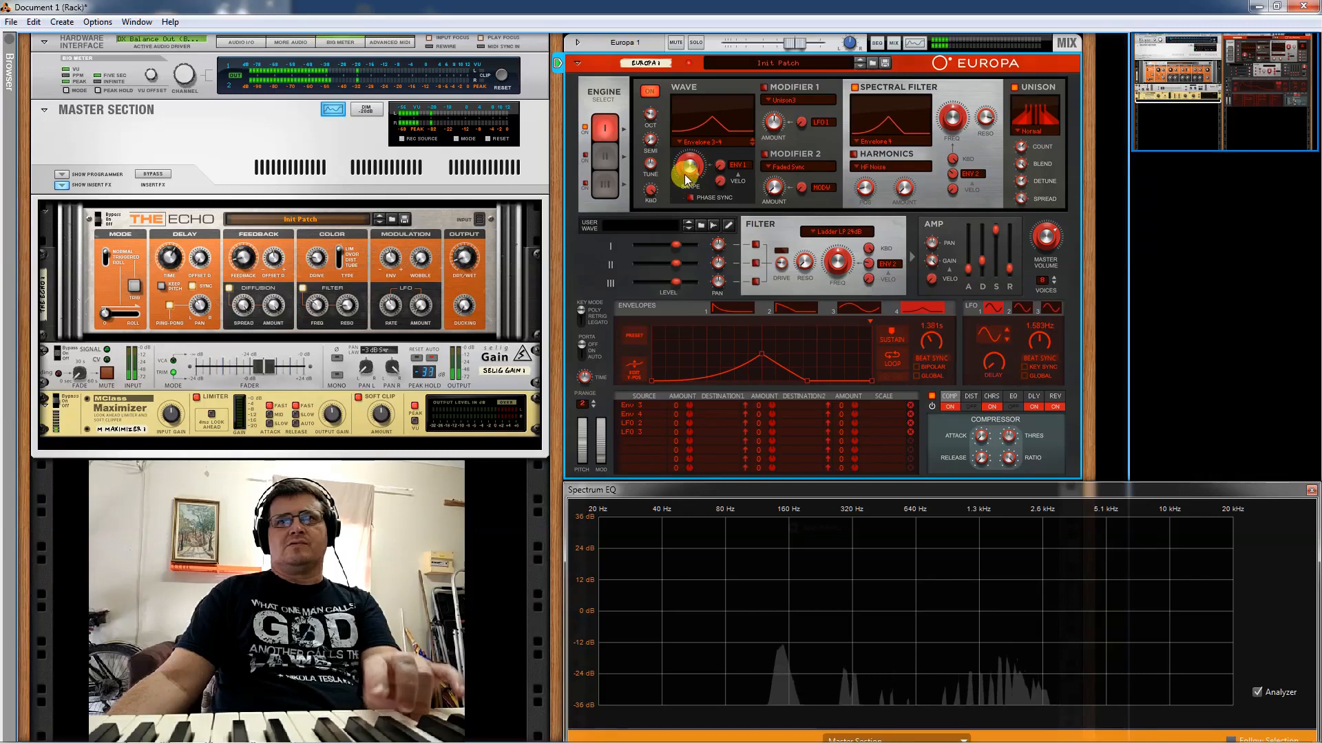
left_click_drag(692, 164, 689, 87)
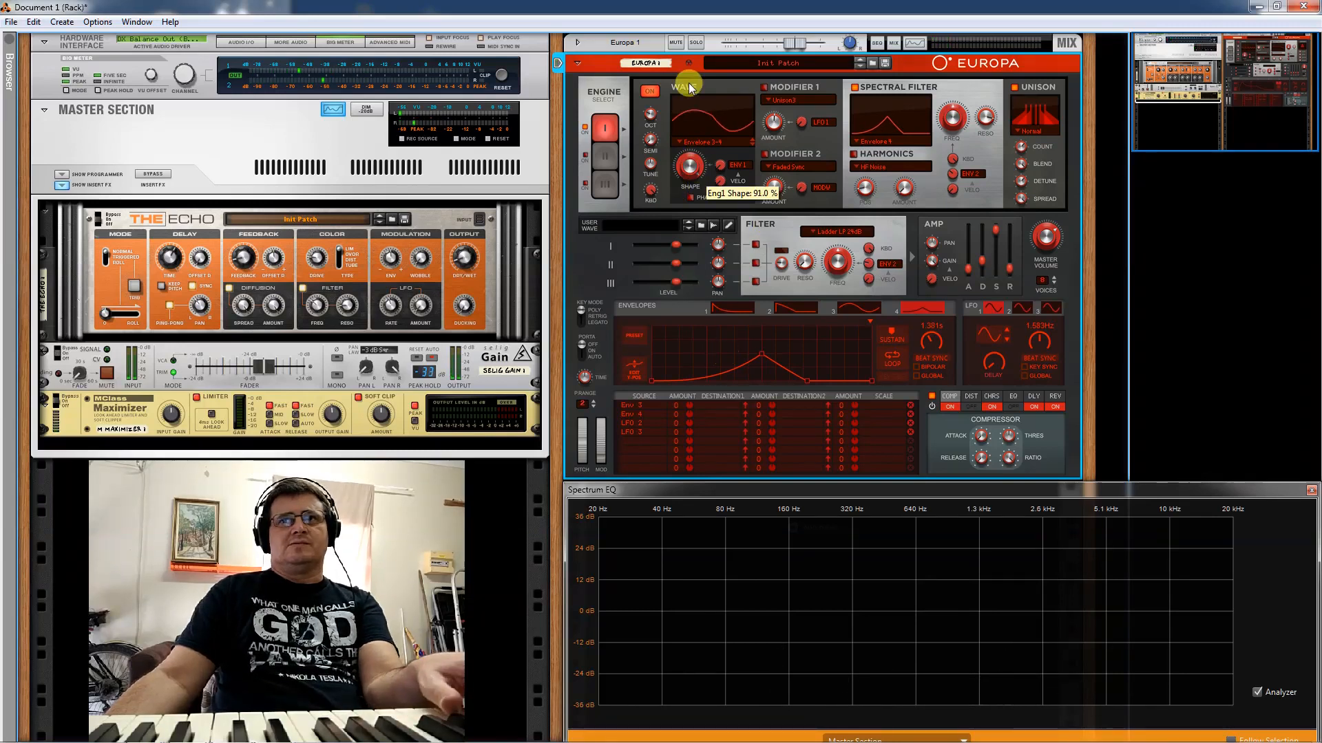
- Change Engine 1's wave to Basic Analog and adjust its Shape to a square wave
left_click(680, 143)
left_click(698, 154)
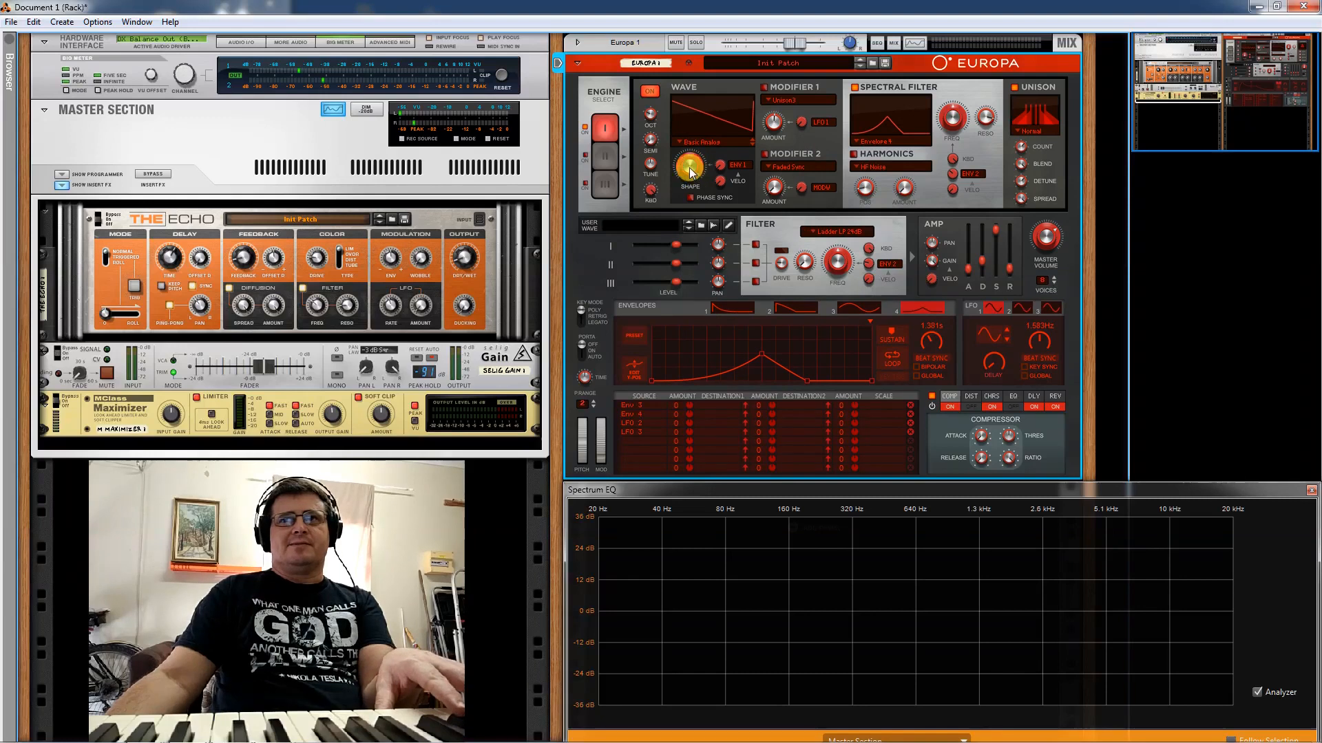
mouse_move(699, 220)
left_mouse_down()
mouse_move(701, 242)
mouse_move(701, 222)
left_mouse_up()
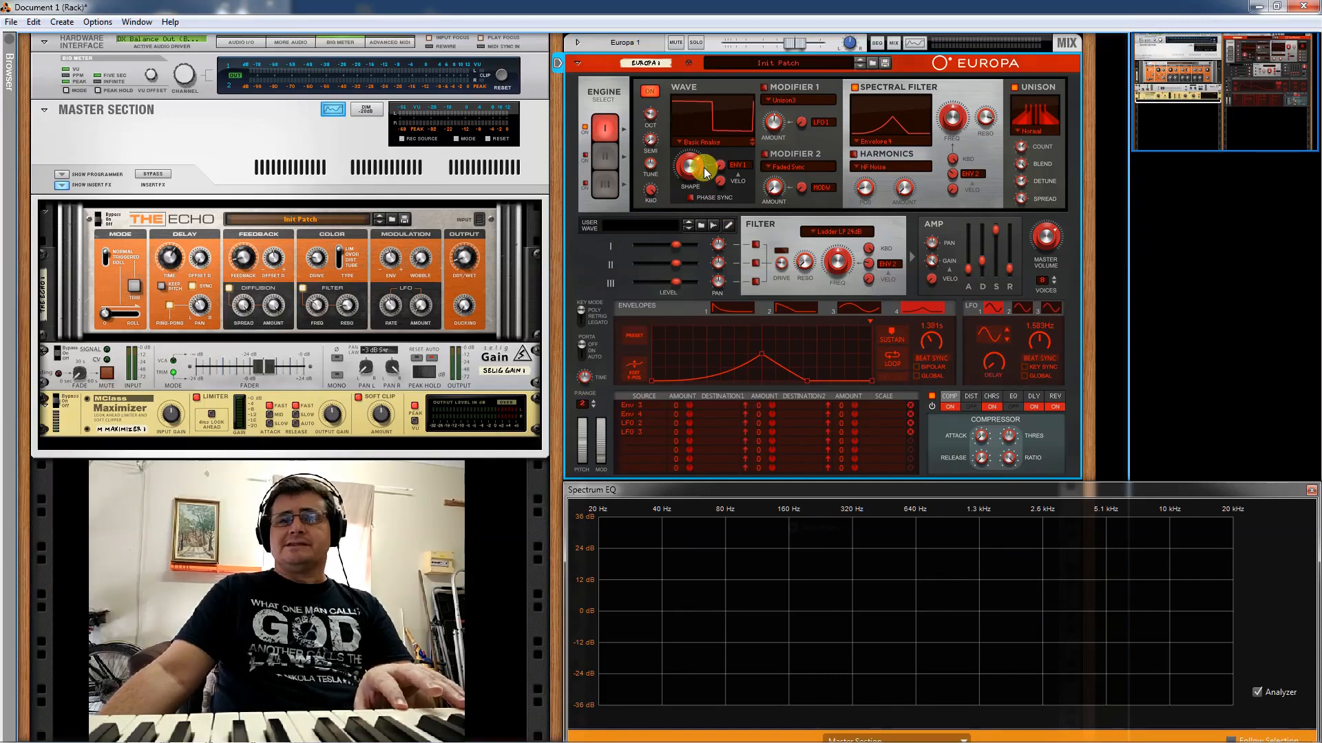
mouse_move(704, 168)
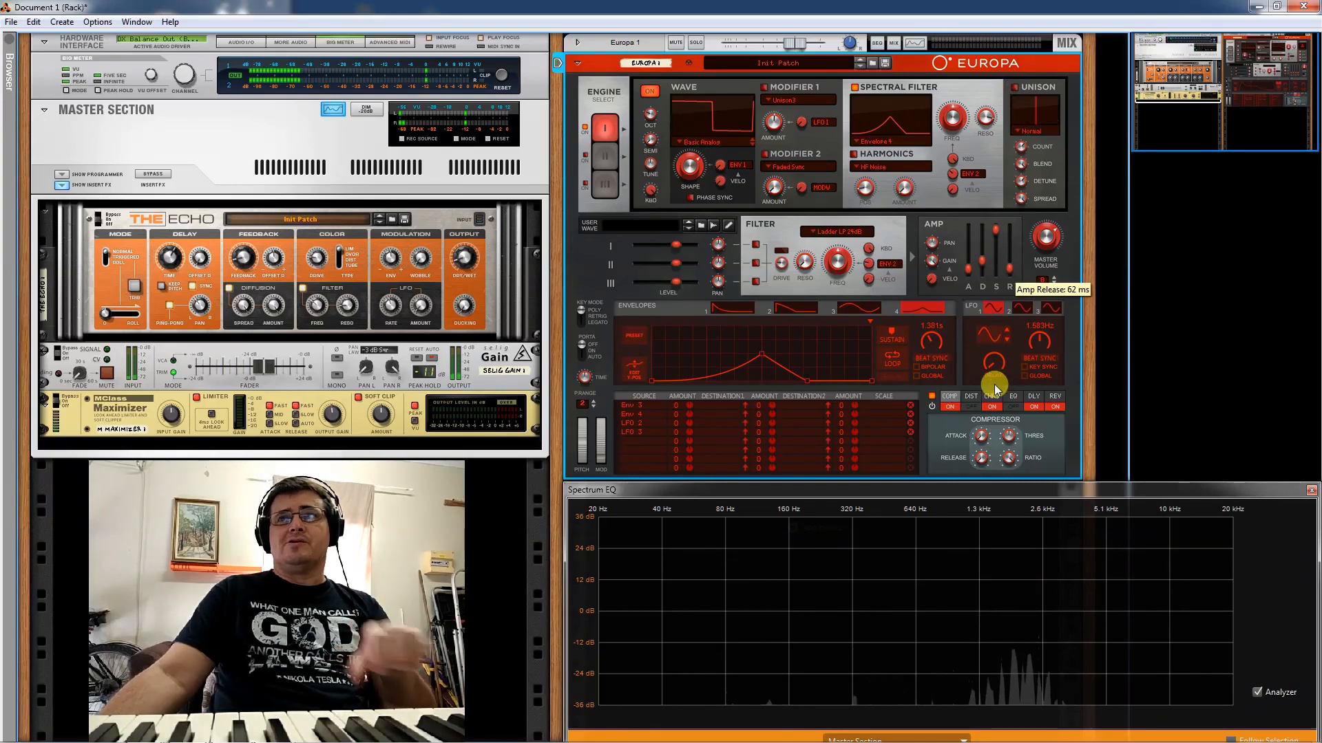
- Turn off the chorus, delay and reverb effects
left_click(992, 407)
left_click(1035, 407)
left_click(1053, 407)
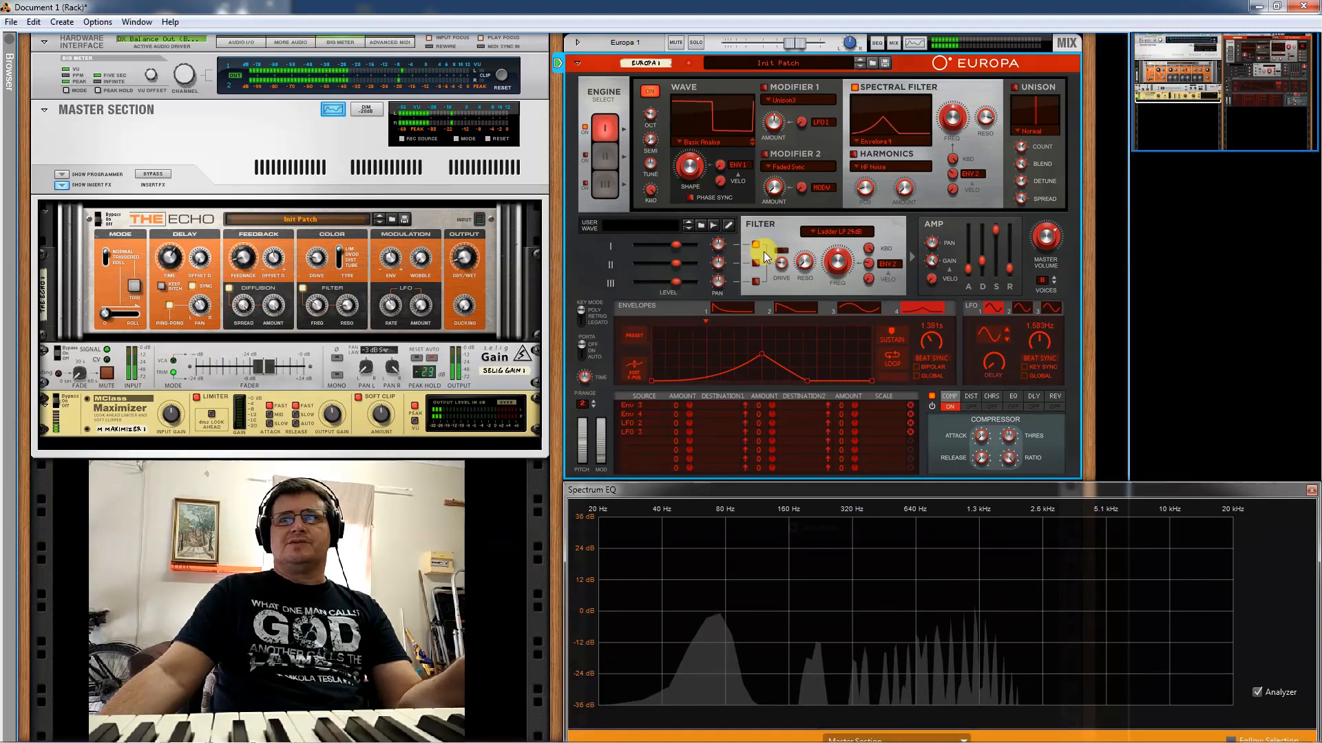
- Switch Engine 1's spectral filter off and on for comparison, set it to LP 24 and adjust its frequency
left_click(855, 87)
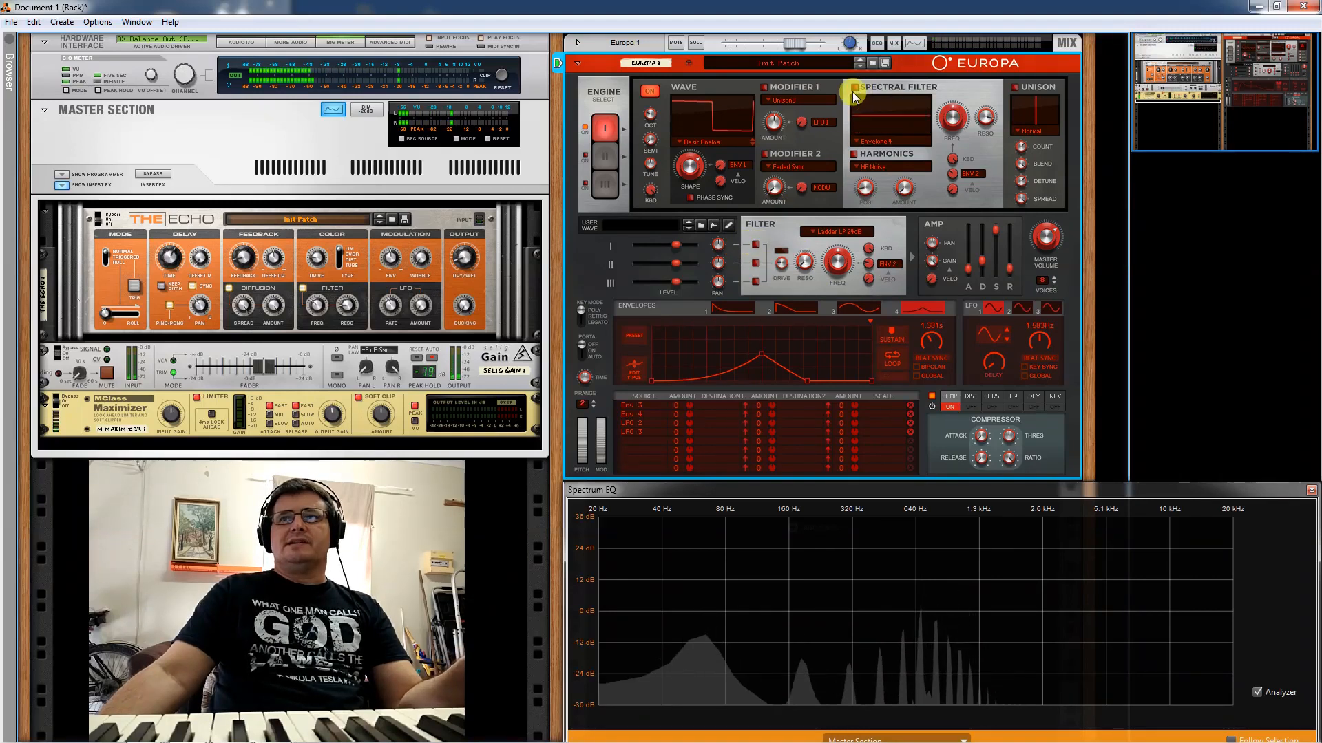
left_click(857, 142)
left_click(864, 170)
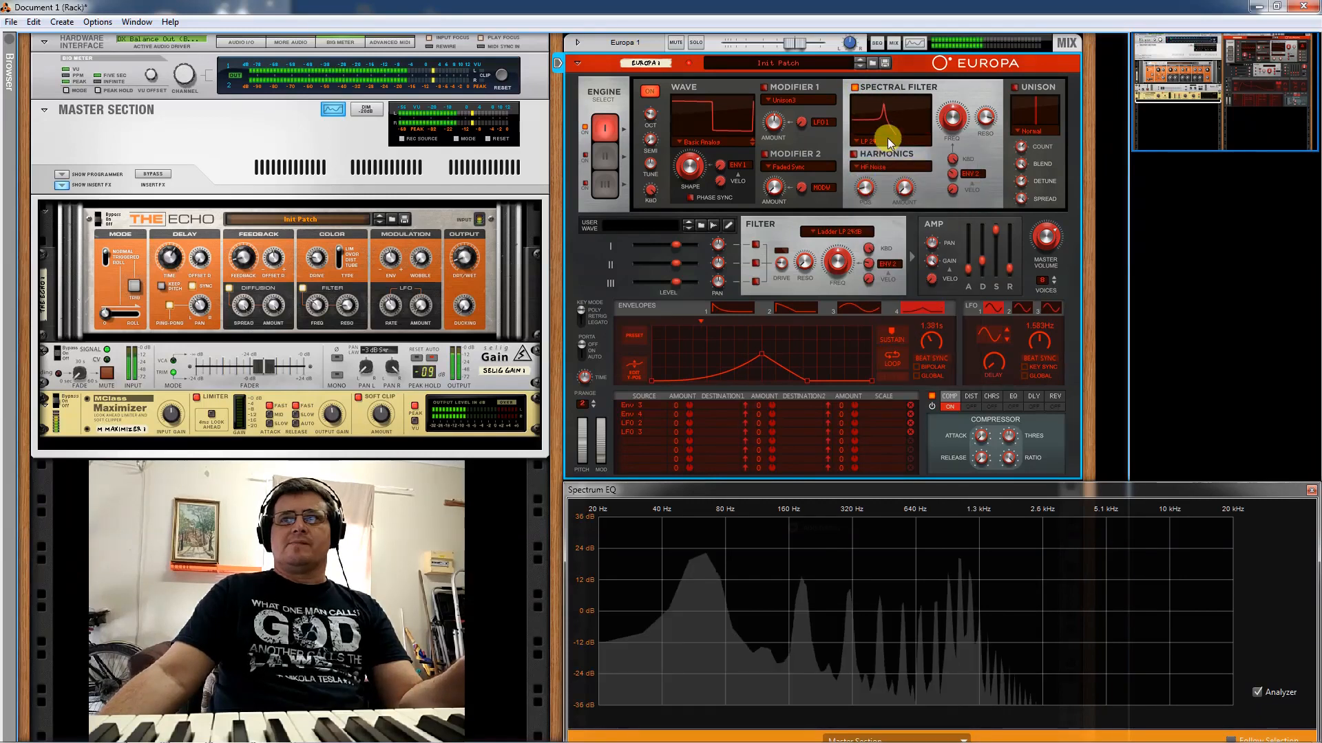
mouse_move(952, 118)
left_mouse_down()
mouse_move(1026, 312)
mouse_move(964, 118)
left_mouse_up()
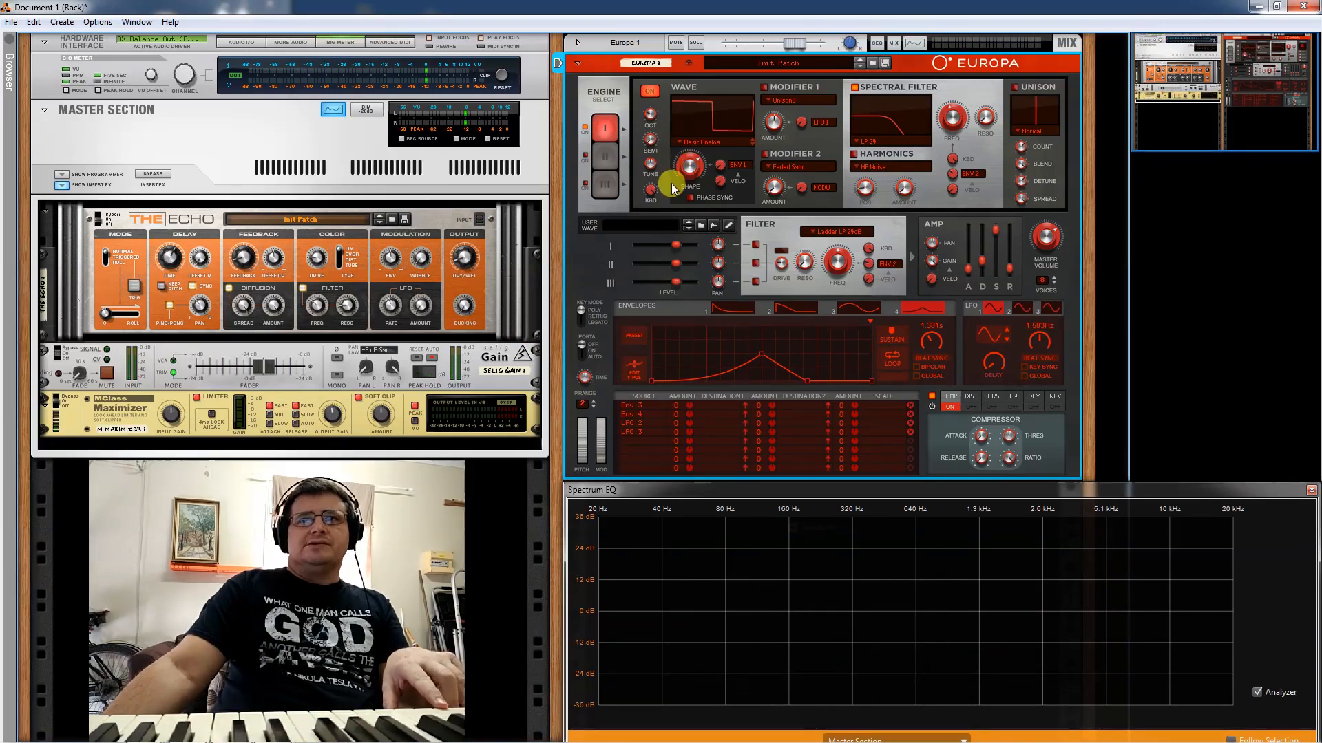
- Set Engine 1's wave back to Envelope 3-4 and raise its Shape to the envelope 4 curve
left_click(682, 143)
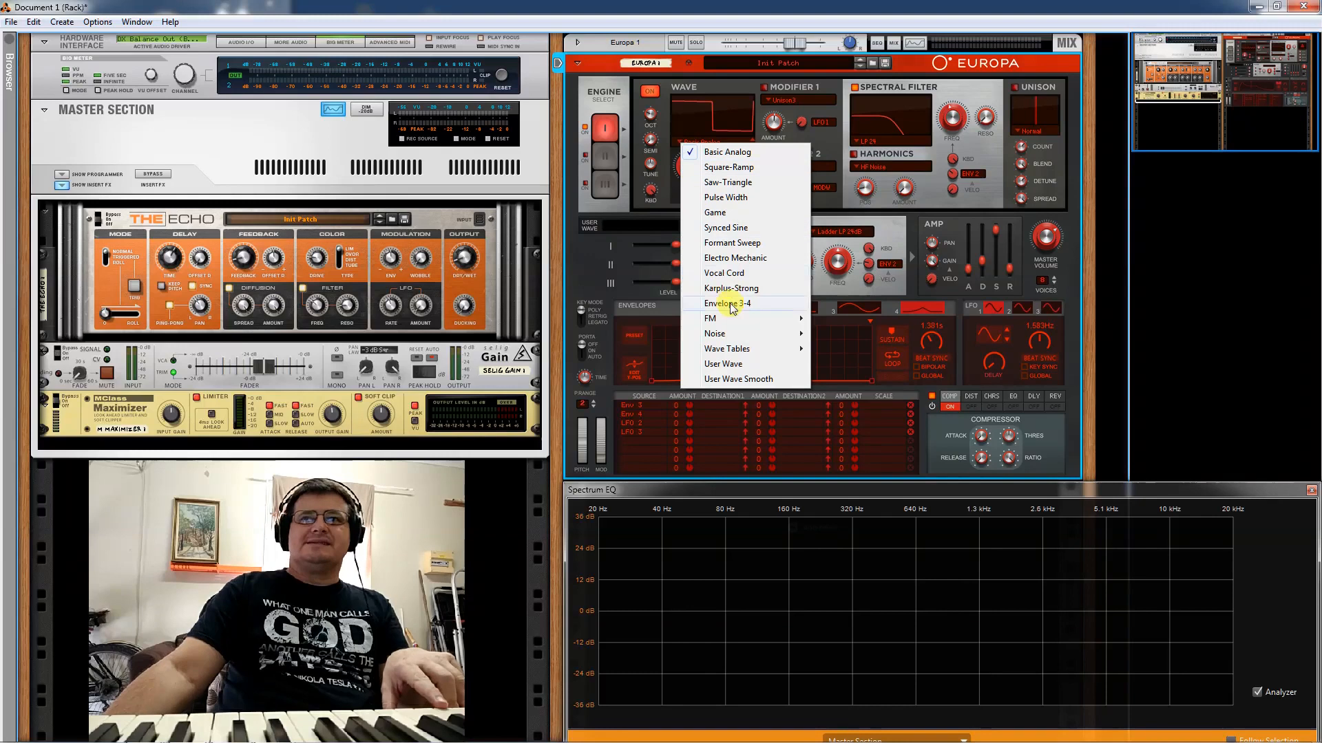
mouse_move(741, 331)
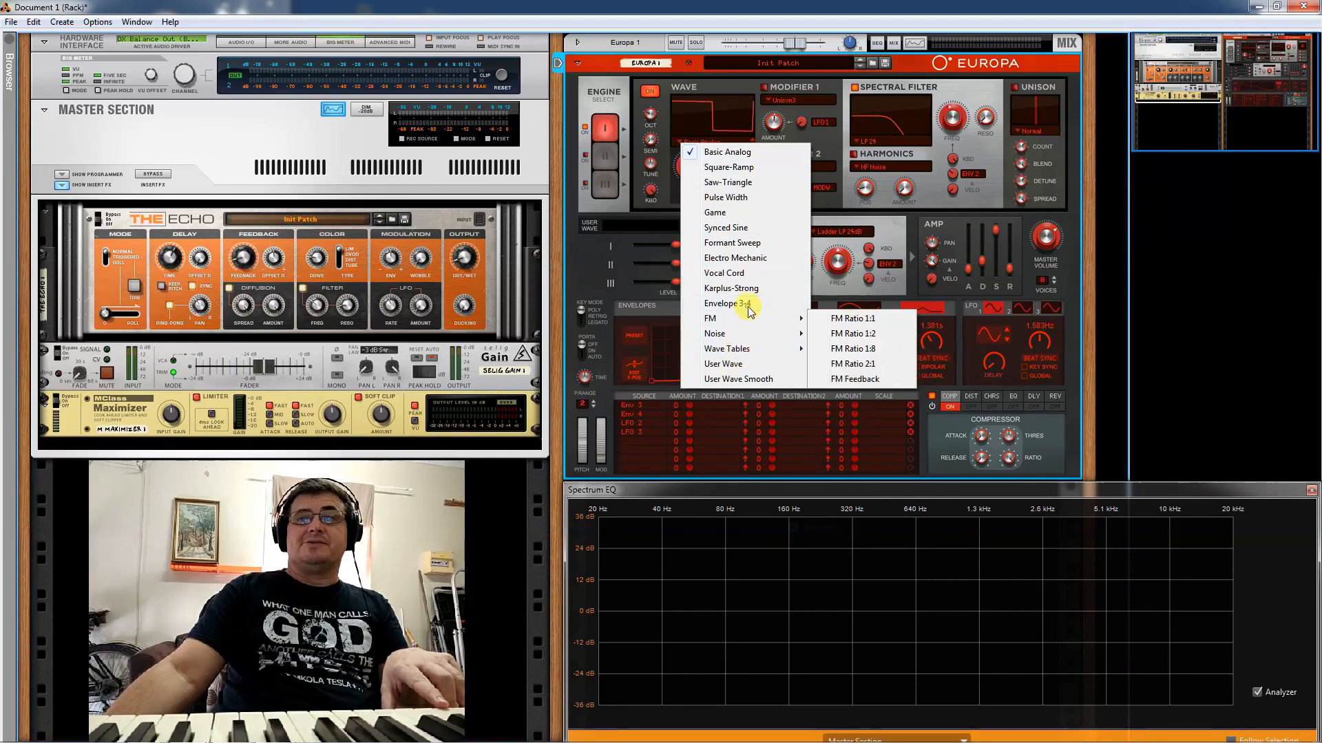
left_click(744, 303)
left_click_drag(669, 164, 688, 32)
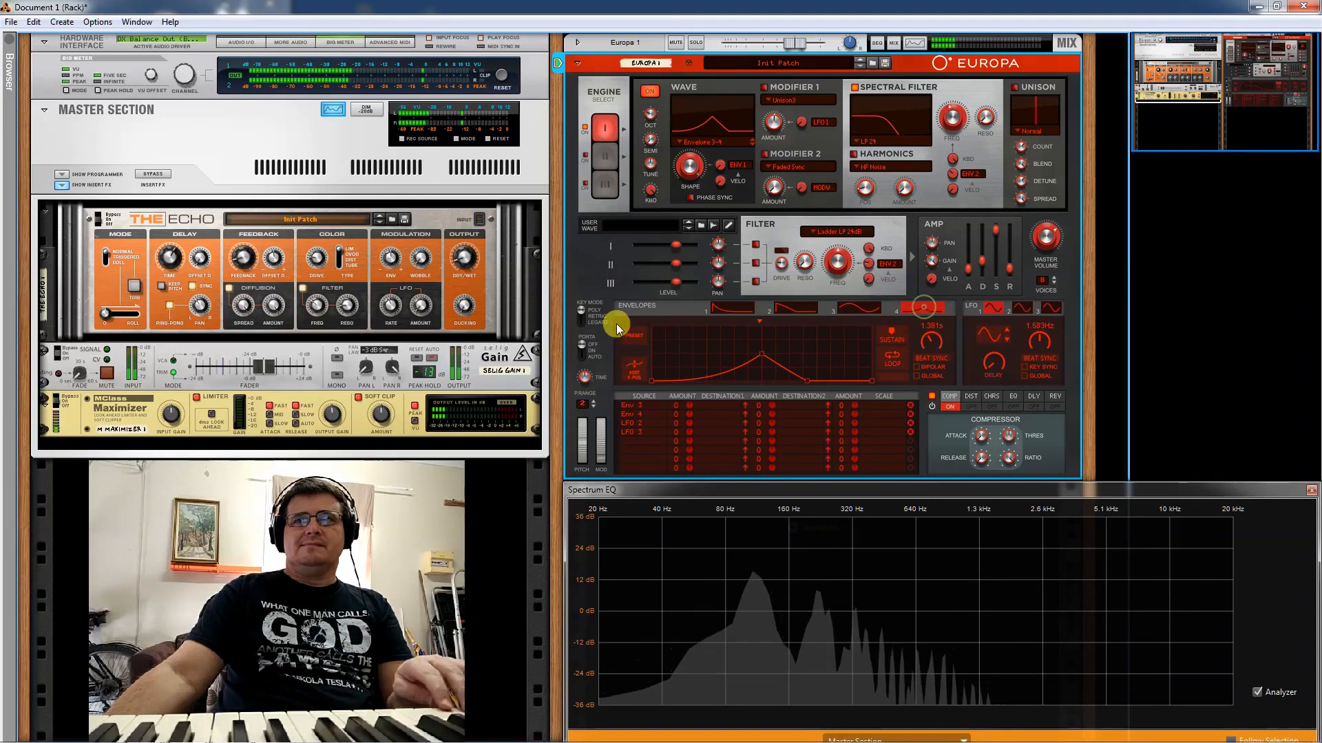
- Load the square preset curve into envelope 4 and replace it with the dense, random-looking preset
left_click(632, 337)
left_click(712, 365)
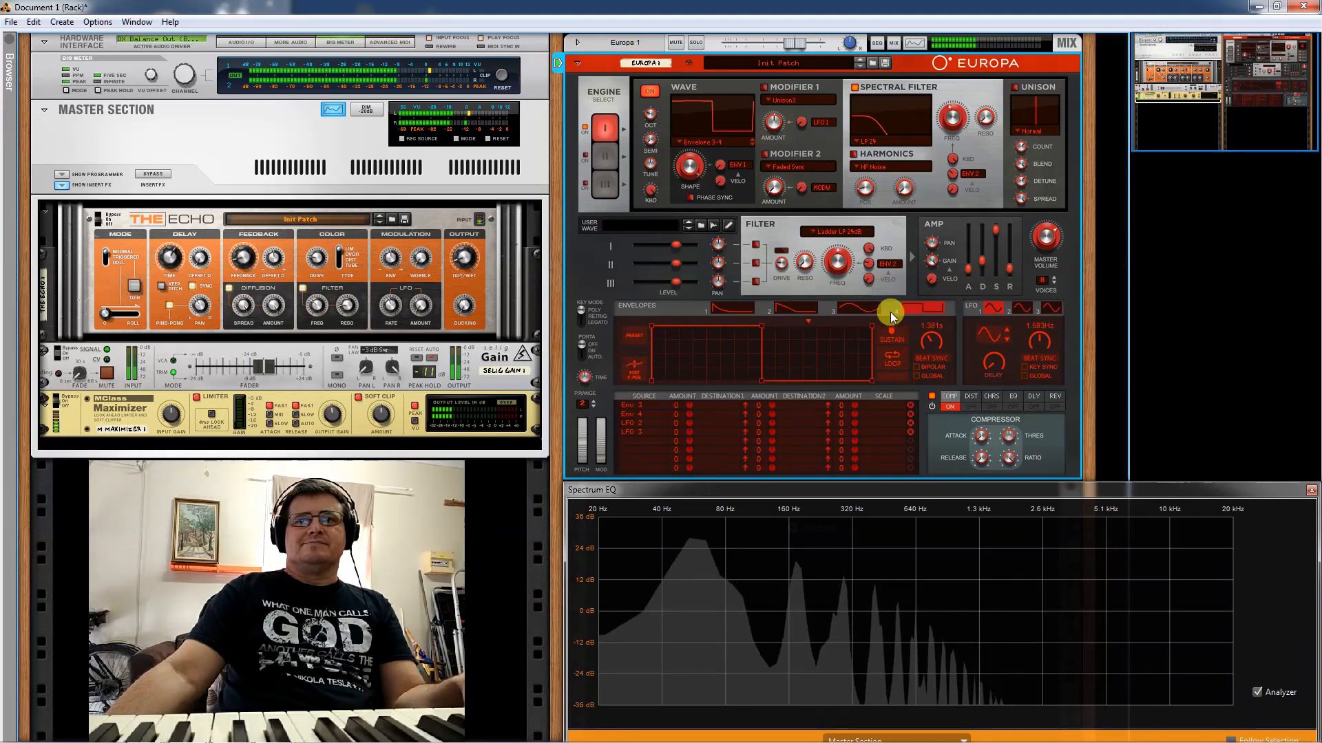
left_click(633, 341)
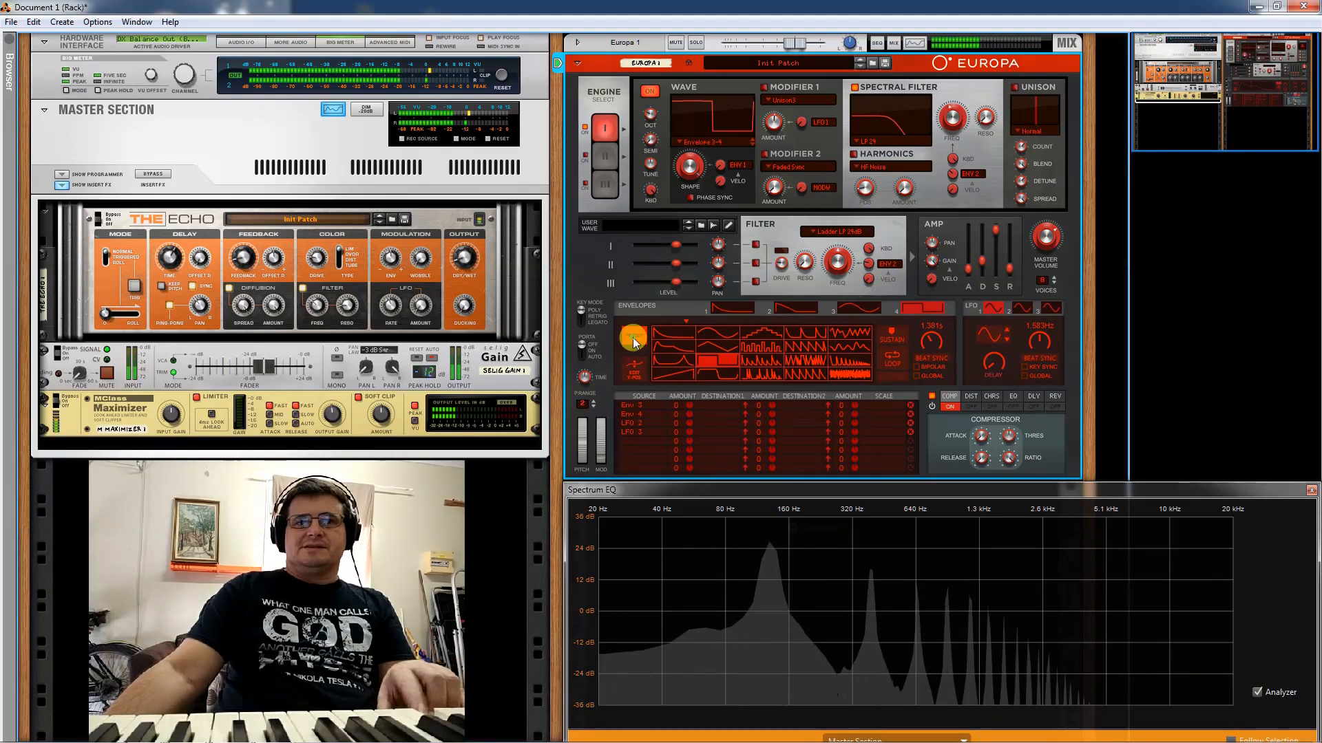
left_click(838, 372)
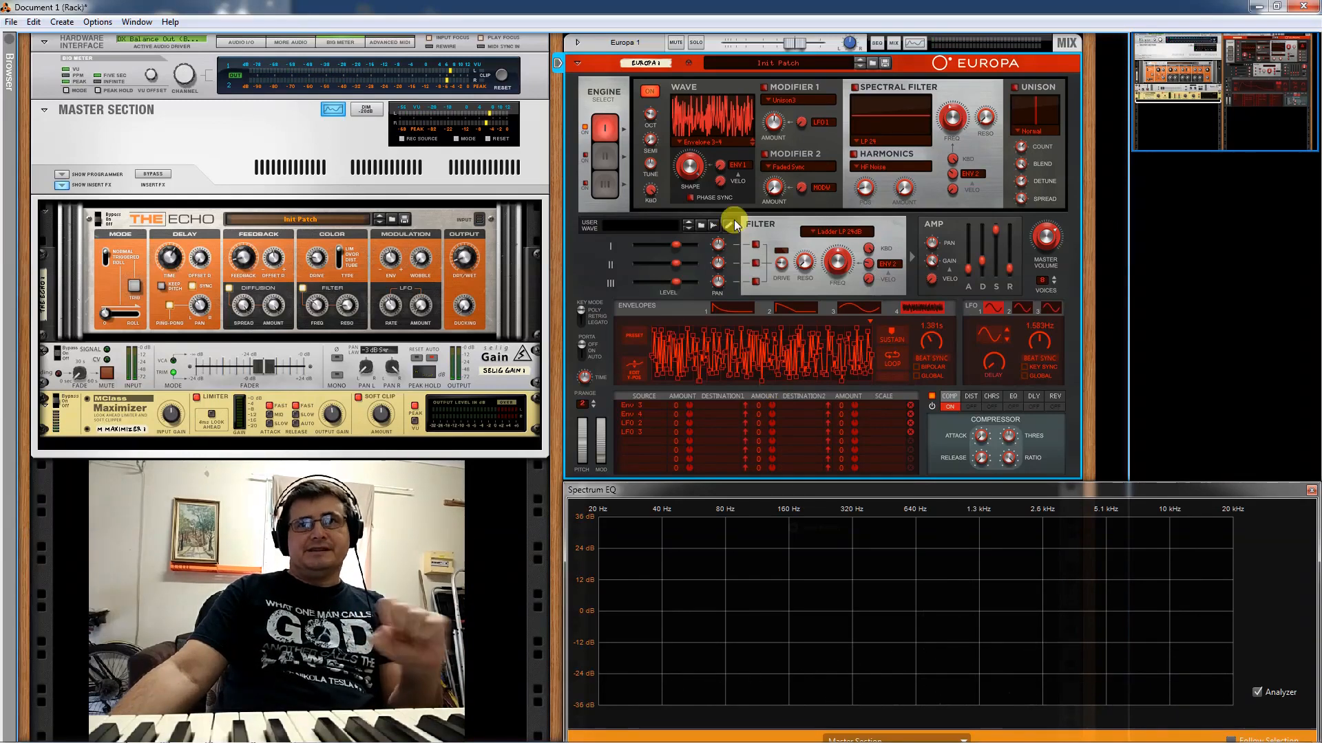
- Lower Engine 1's octave and, with envelope 3 shown in the editor, reduce its Shape to about 3%
left_click_drag(650, 117, 672, 233)
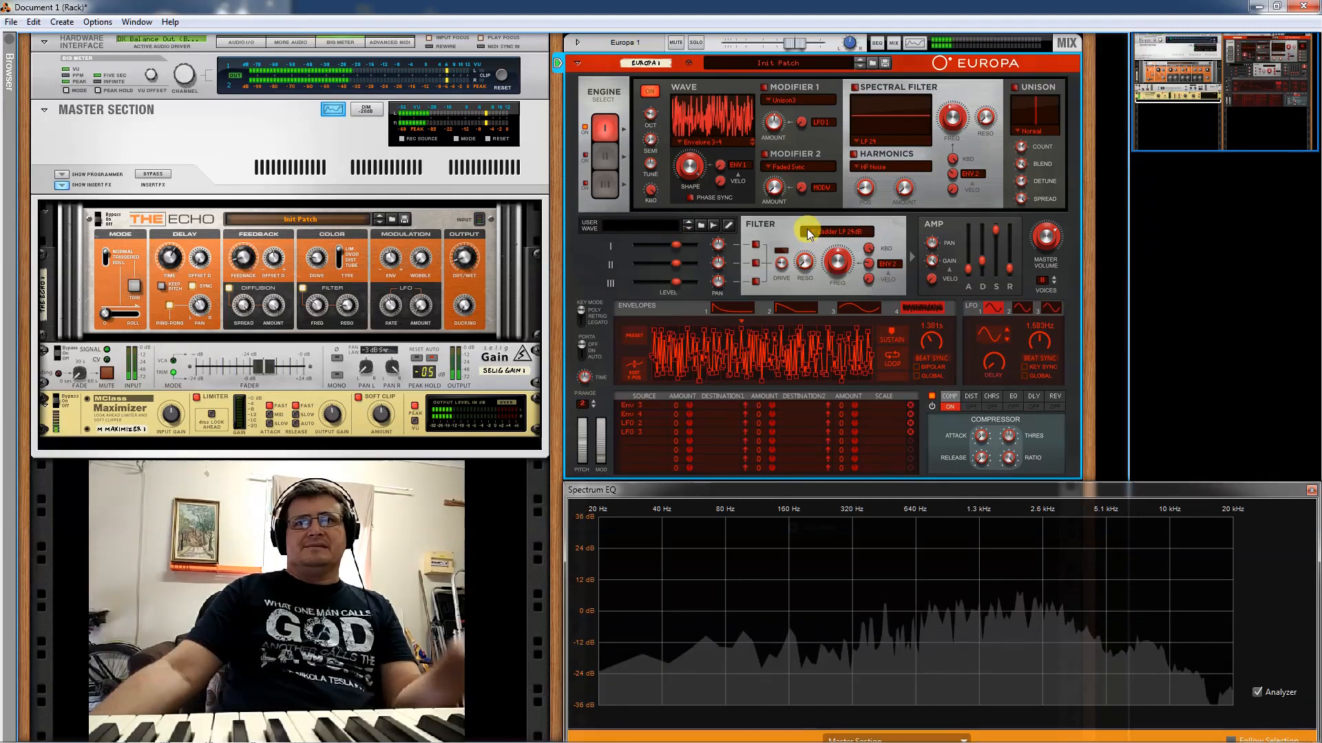
left_click(848, 310)
left_click_drag(685, 158, 711, 338)
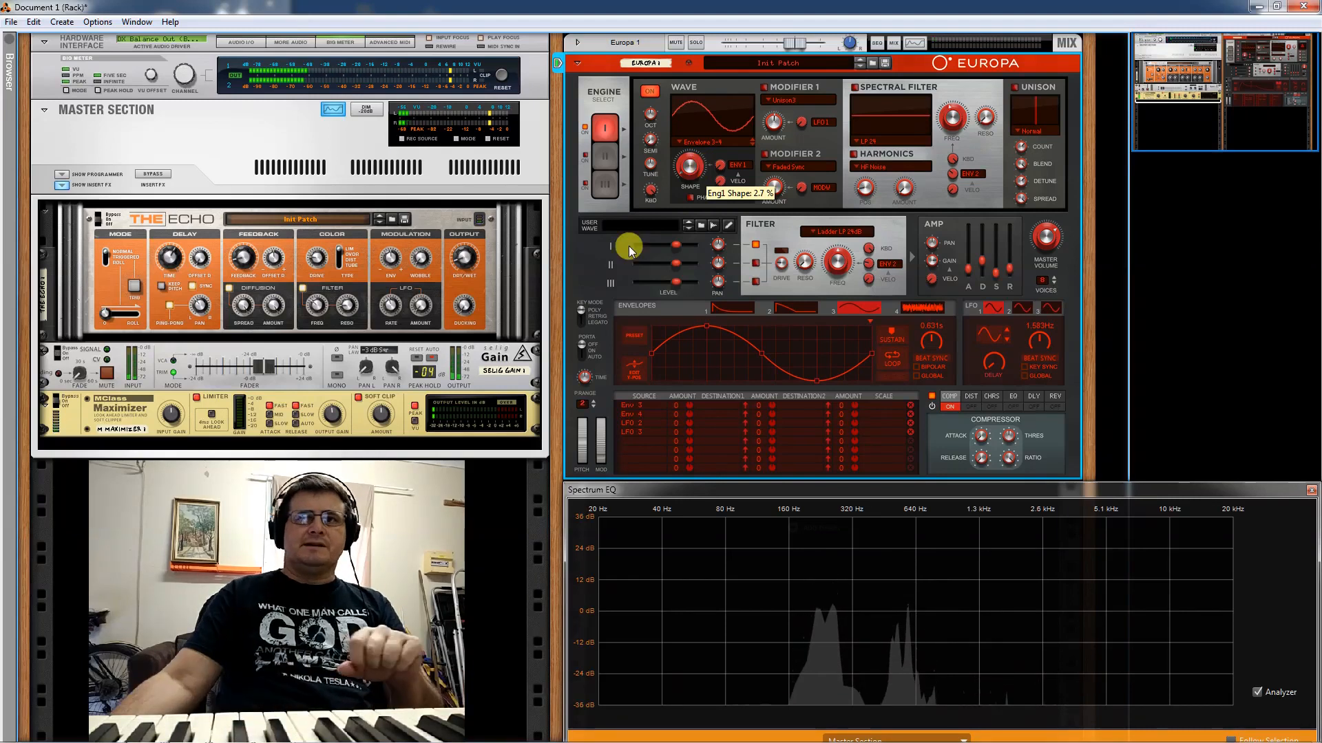
- Sweep Engine 1's Shape up to envelope 4's random curve and back down to envelope 3's sine
left_click_drag(691, 163, 700, 160)
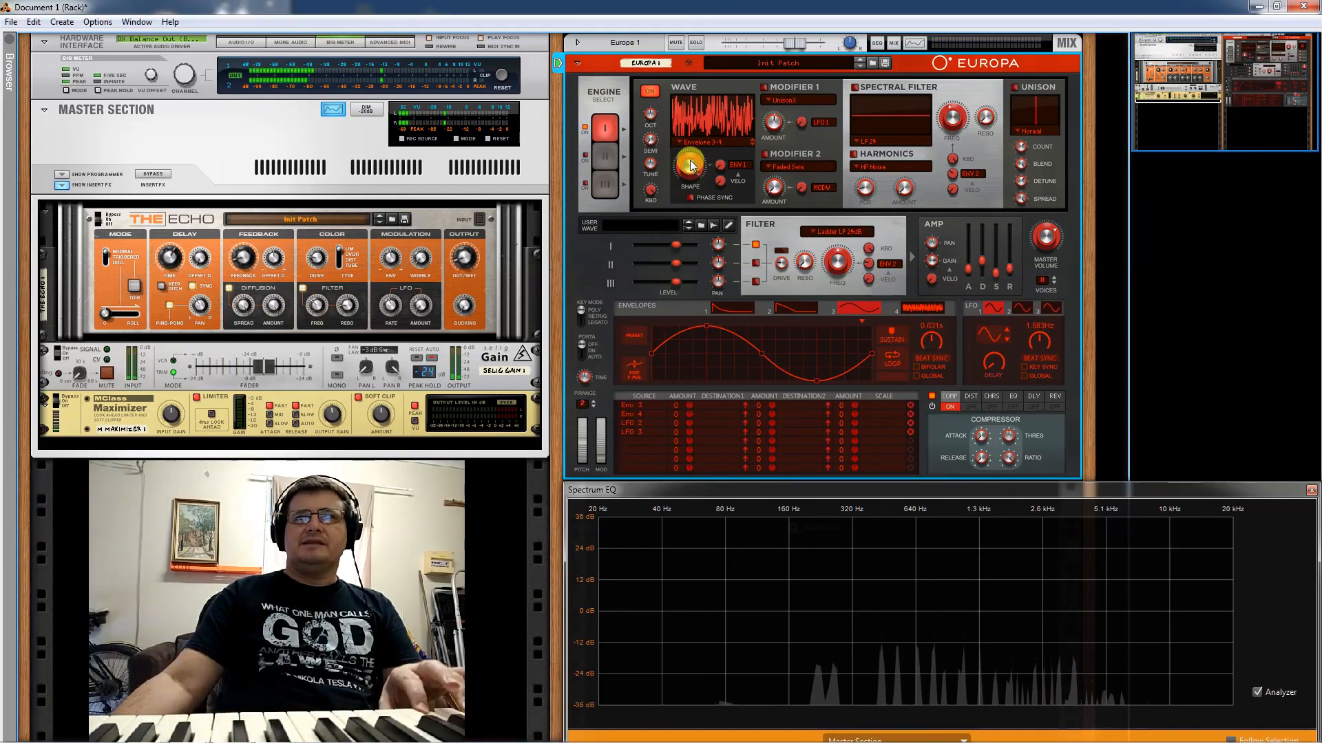
mouse_move(691, 165)
left_click_drag(691, 165, 737, 448)
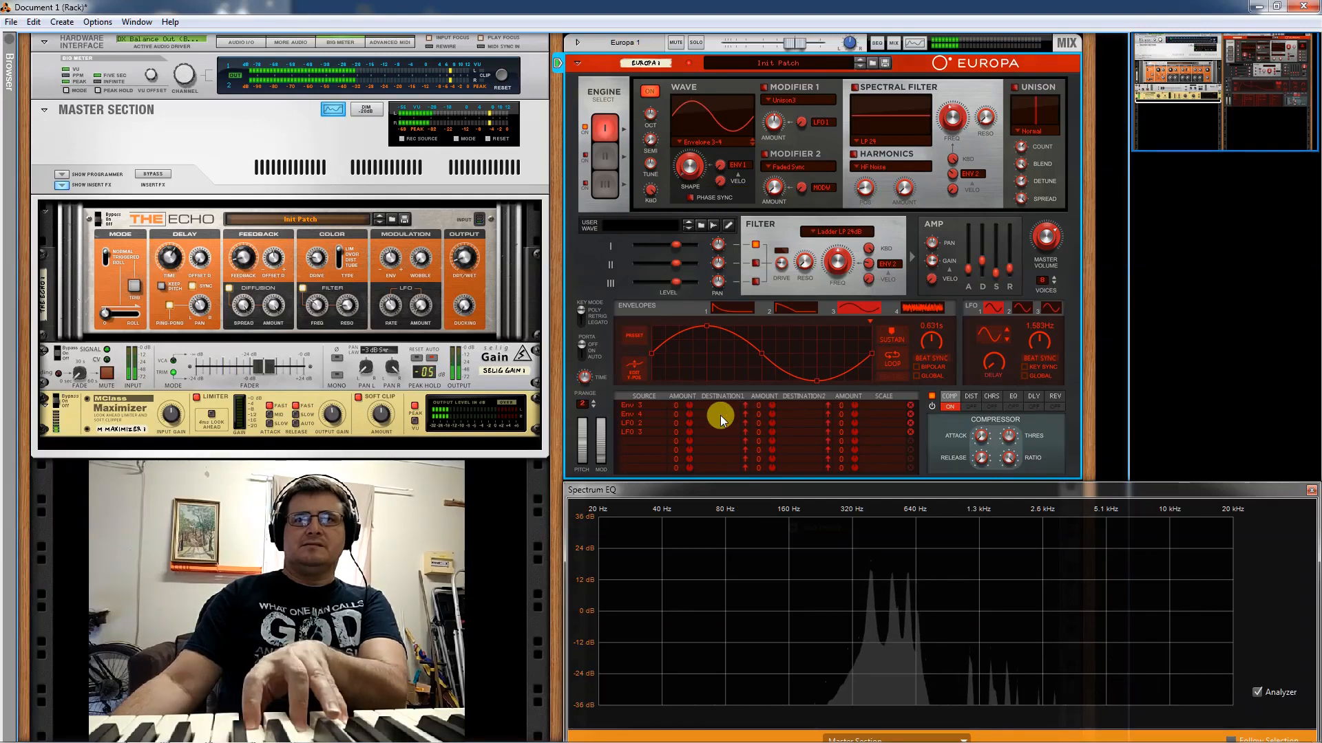
- Set Engine 1's Shape to about 15% to blend a little of envelope 4 into the sine
left_click_drag(690, 175, 695, 143)
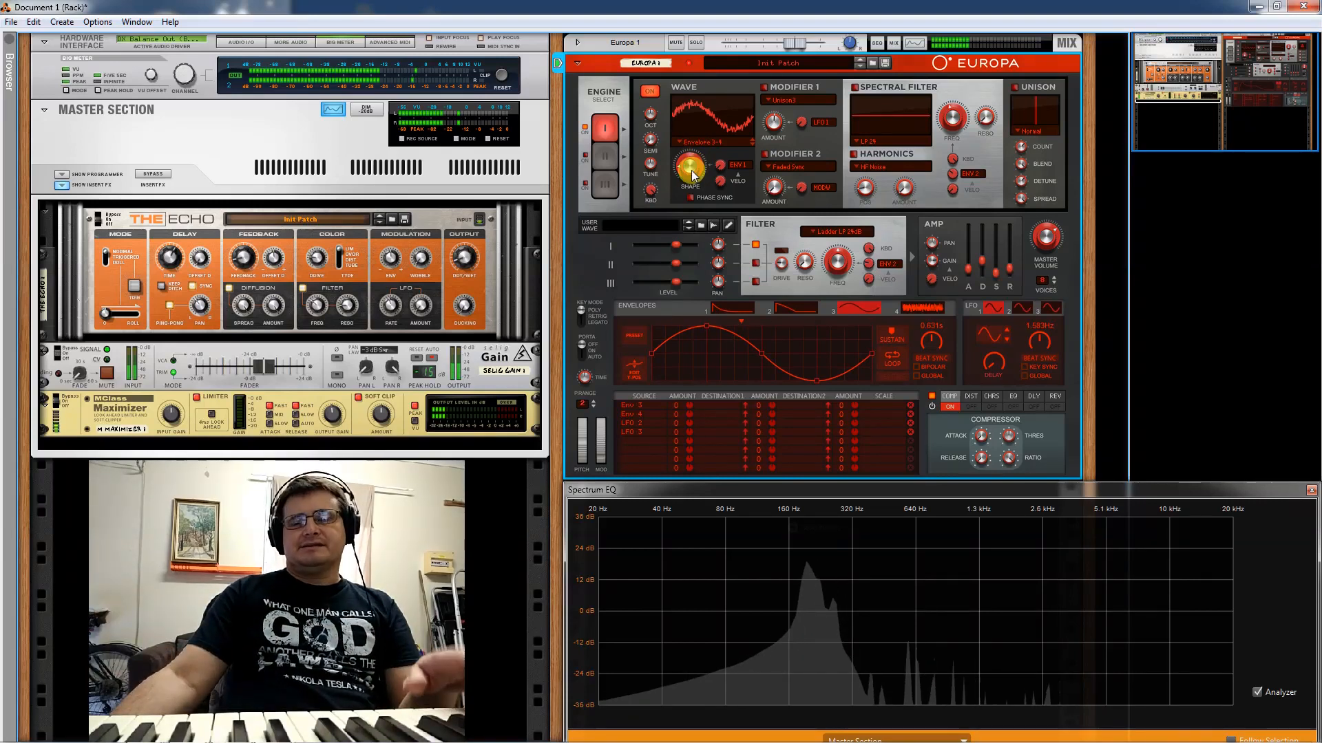
mouse_move(692, 175)
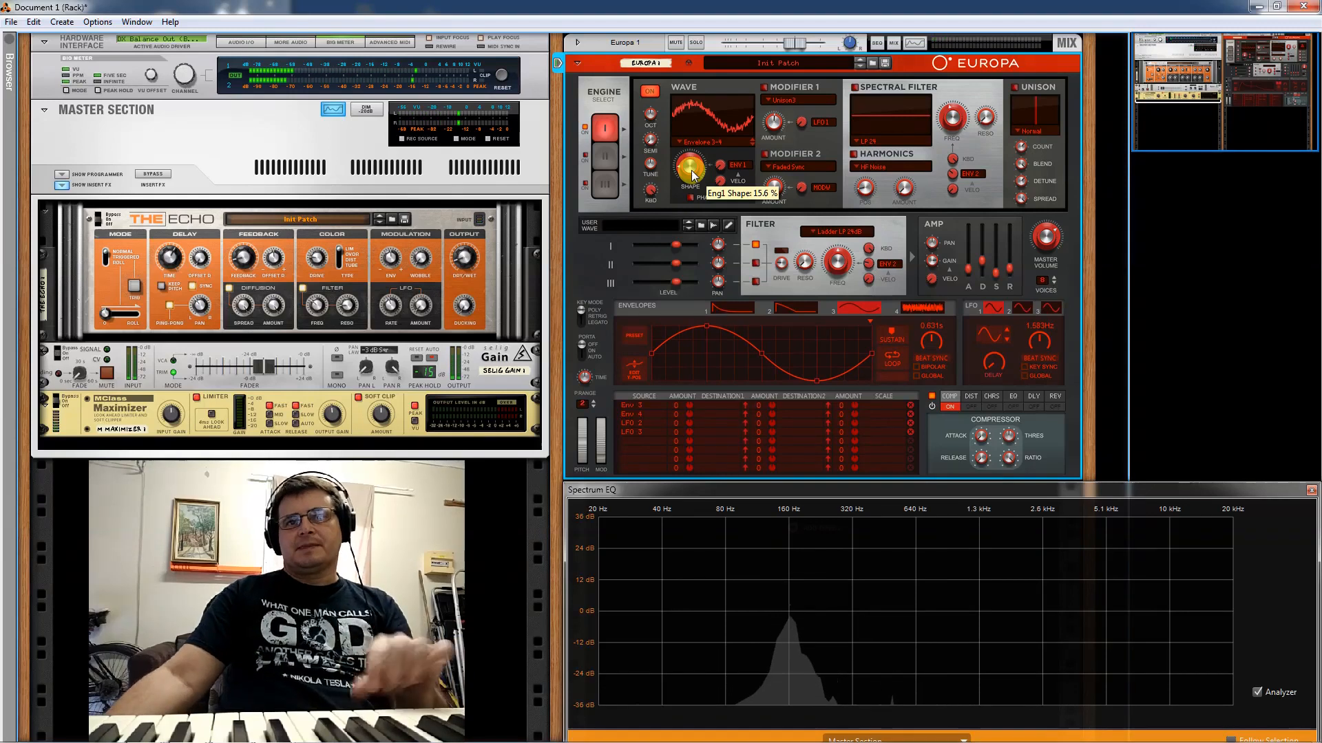
mouse_move(692, 172)
left_mouse_down()
mouse_move(700, 212)
mouse_move(702, 175)
left_mouse_up()
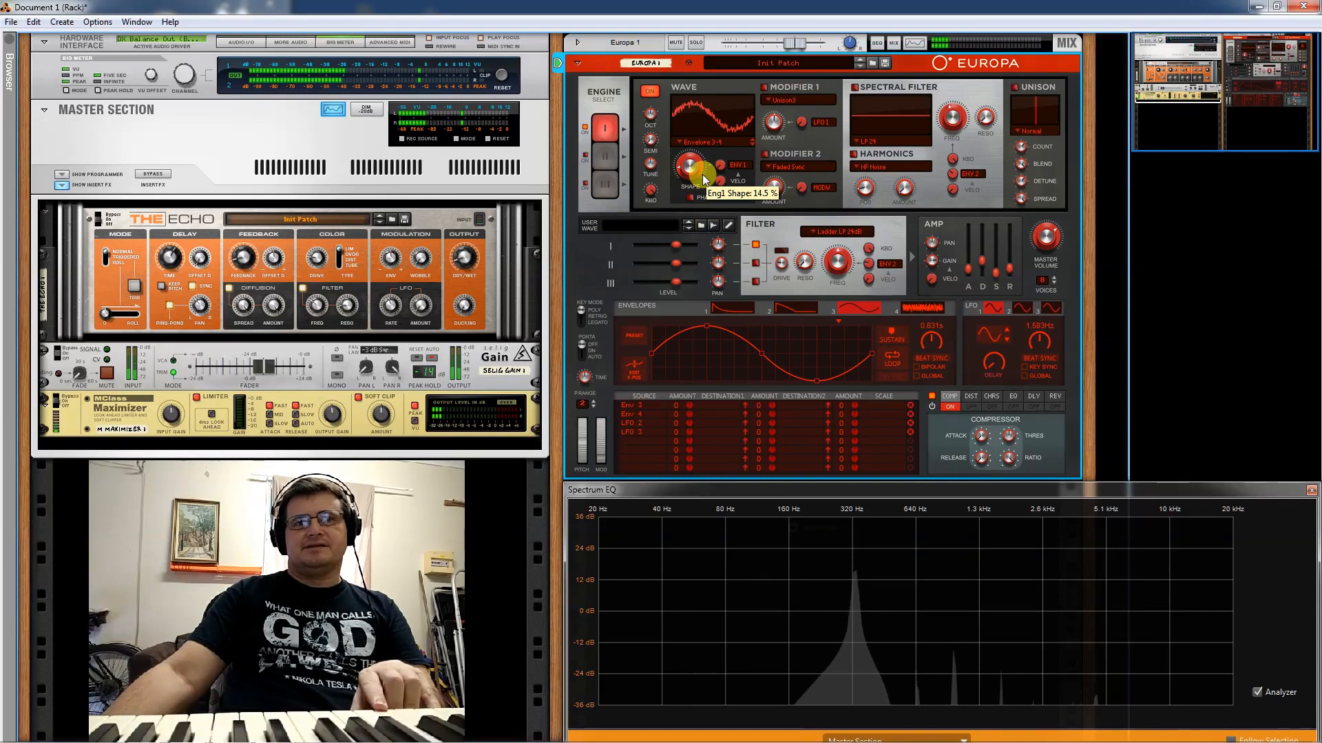
- Raise Engine 1's Shape further to audition a noisier blend, and return it to envelope 3's pure sine
left_click_drag(702, 175, 700, 93)
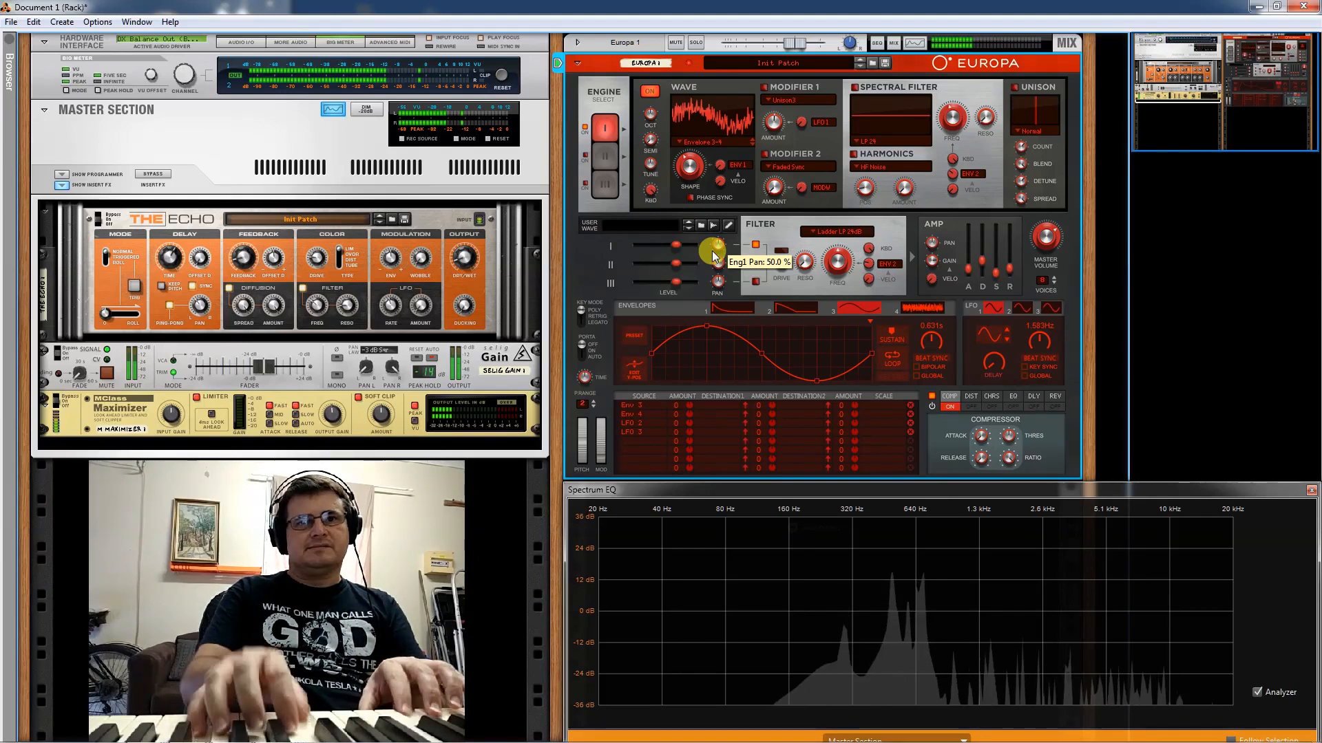
left_click_drag(710, 192, 700, 242)
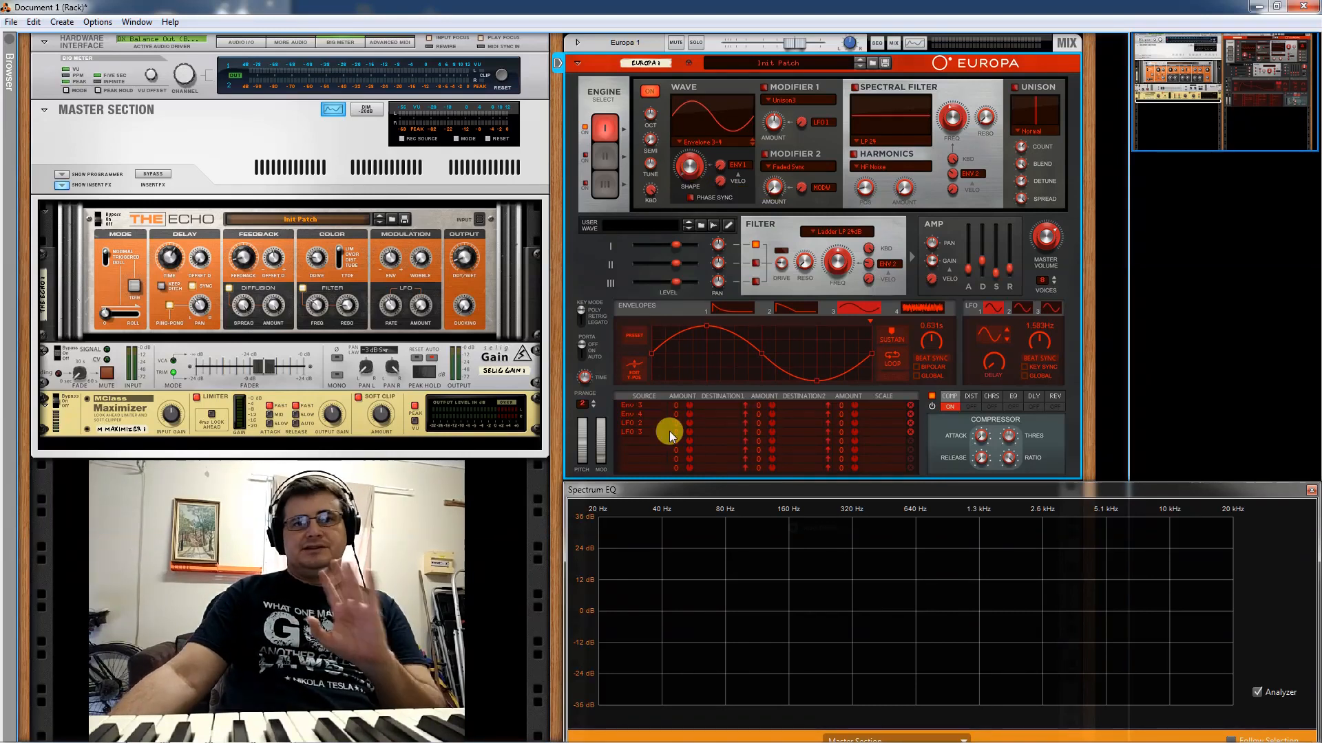
- Enable the distortion effect on the sine sound
left_click(971, 406)
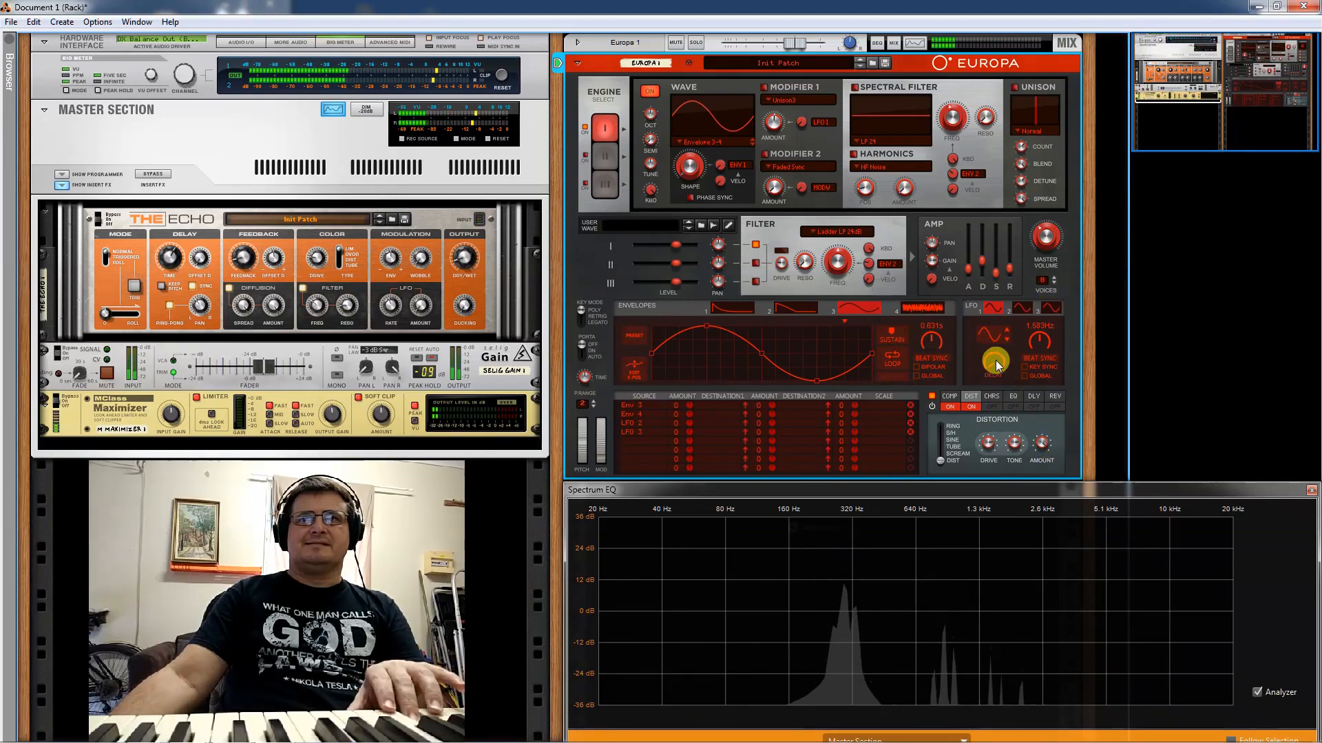
left_click(972, 407)
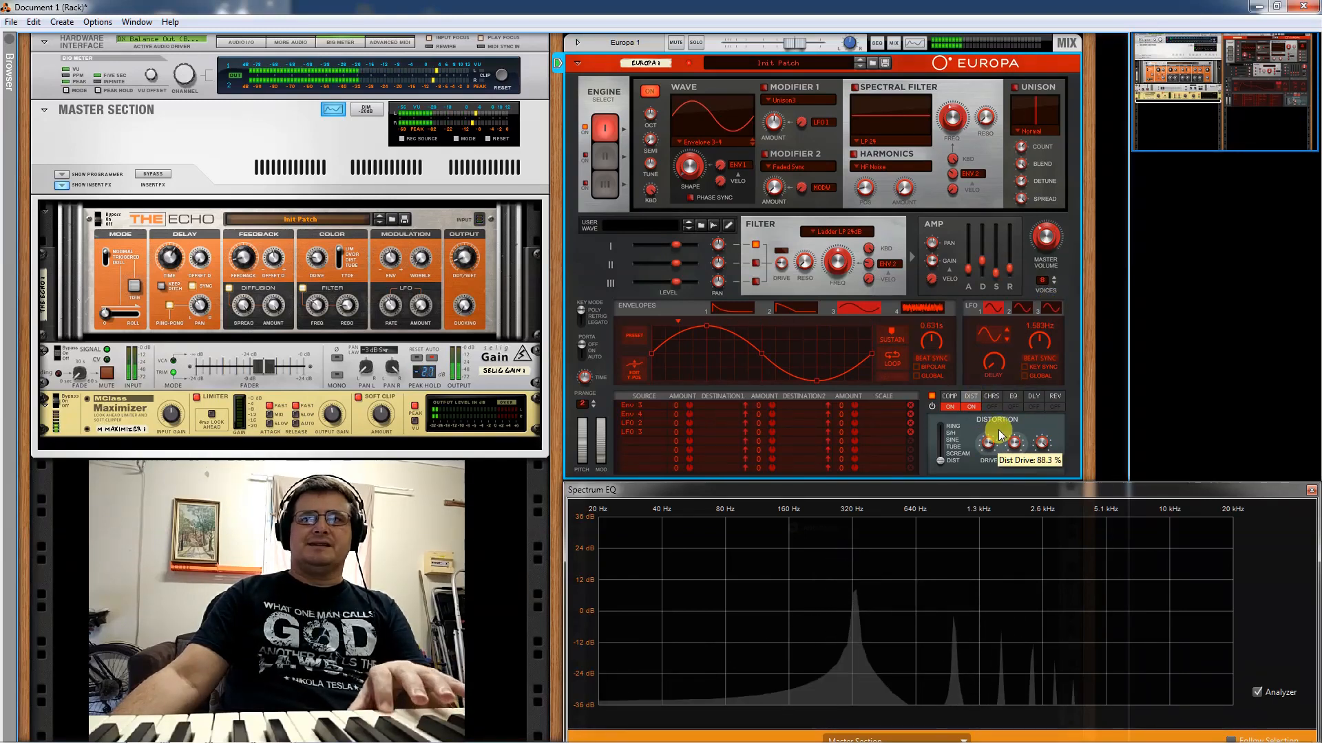
- Lower the distortion drive and switch the distortion off, and raise Engine 1's Shape to blend some of envelope 4 into the sine
left_click_drag(1001, 424, 998, 456)
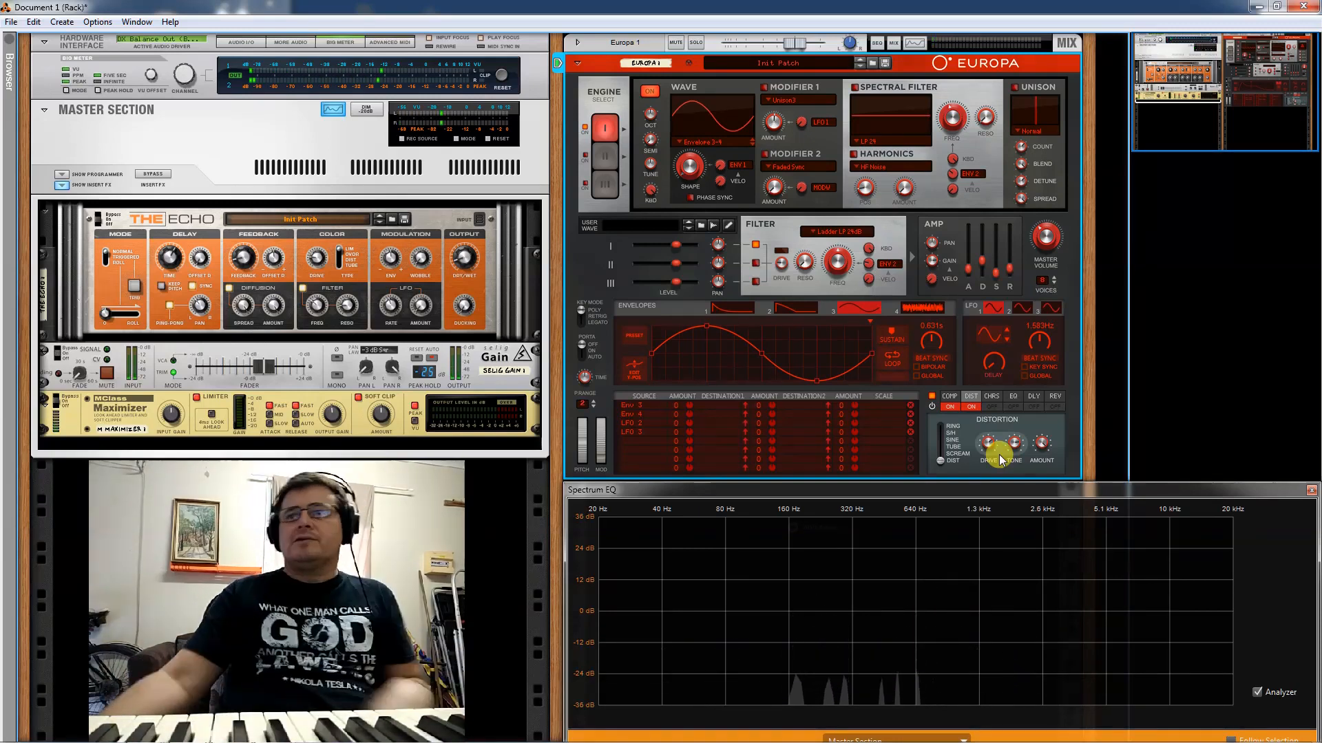
left_click(976, 406)
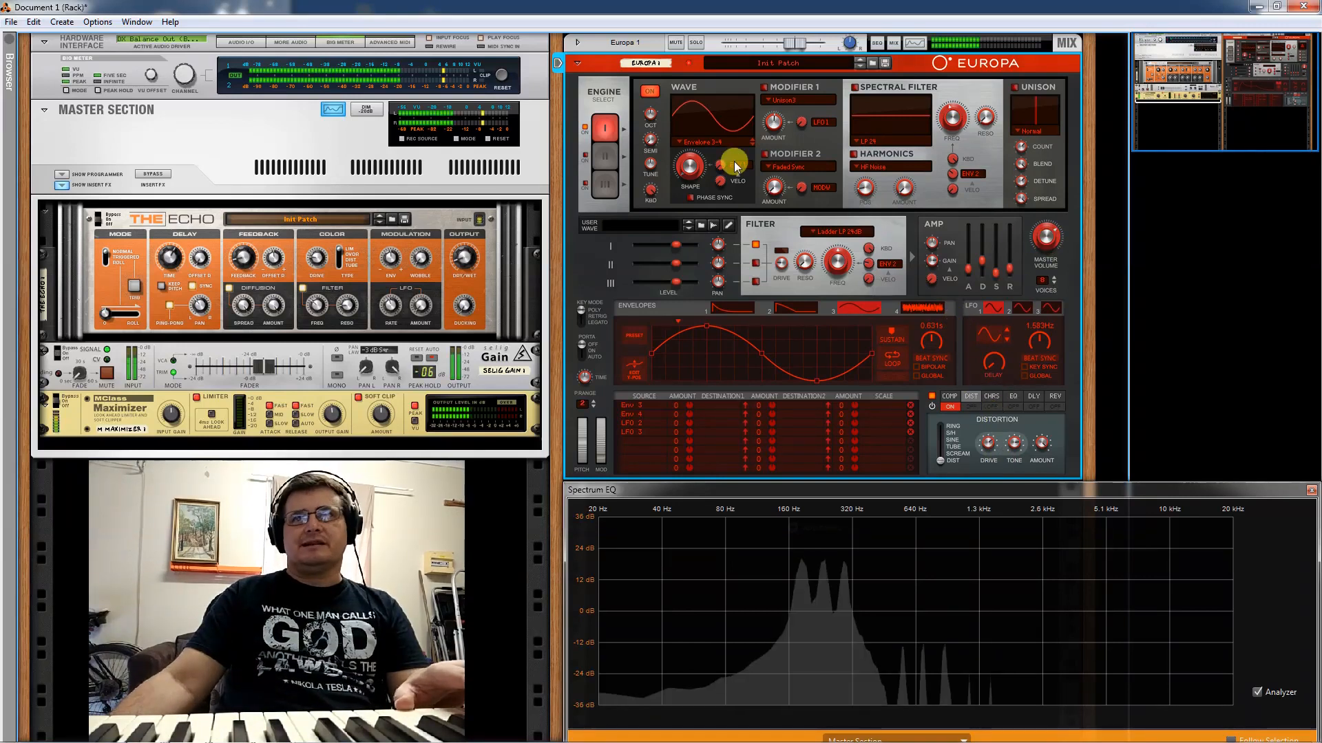
left_click_drag(693, 171, 707, 150)
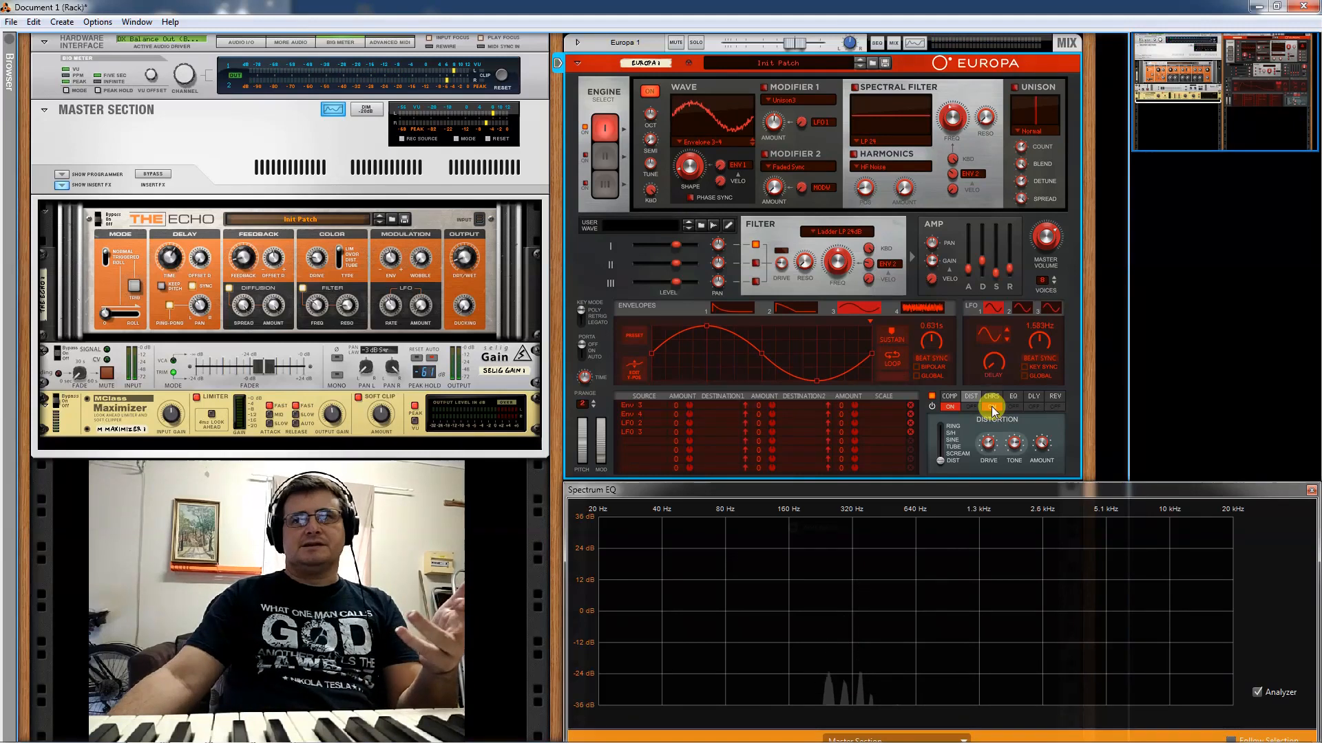
left_click(1056, 409)
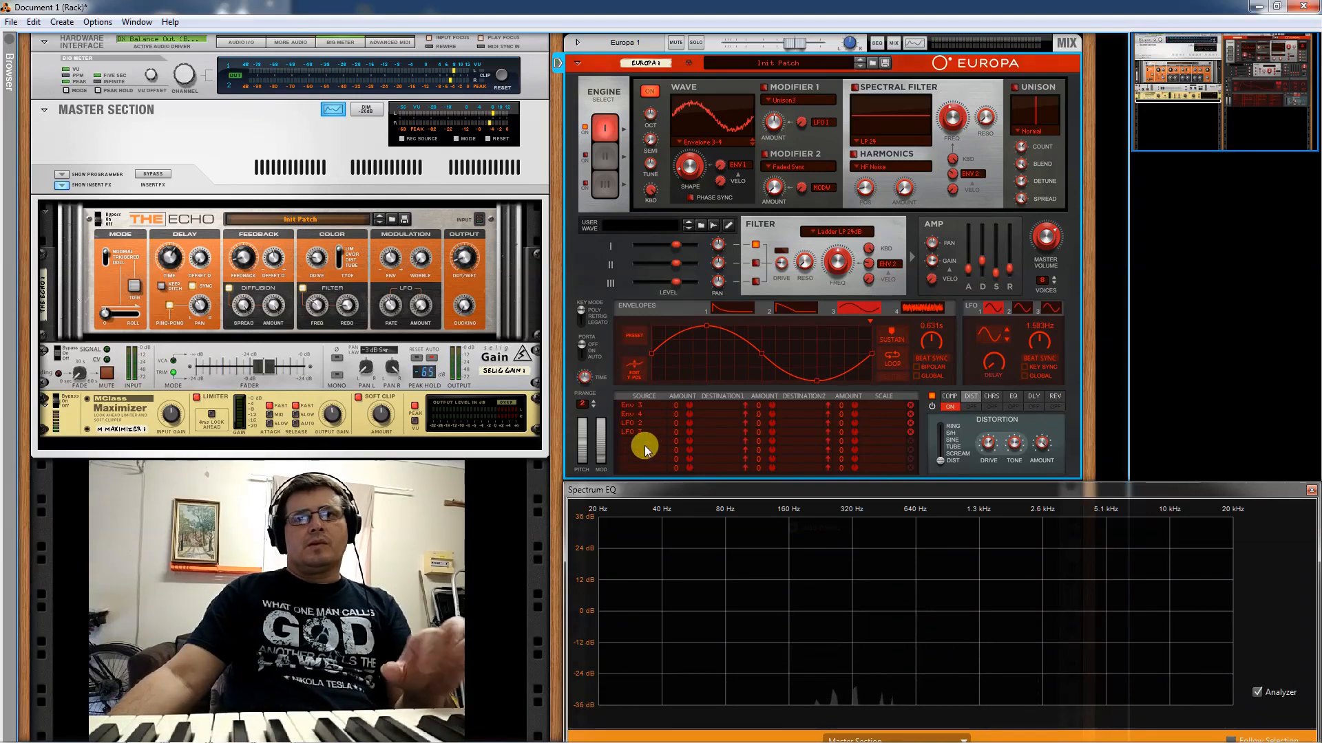
- Try routing Random to Engine 1's pitch in an empty modulation row, and clear that row
left_click(634, 467)
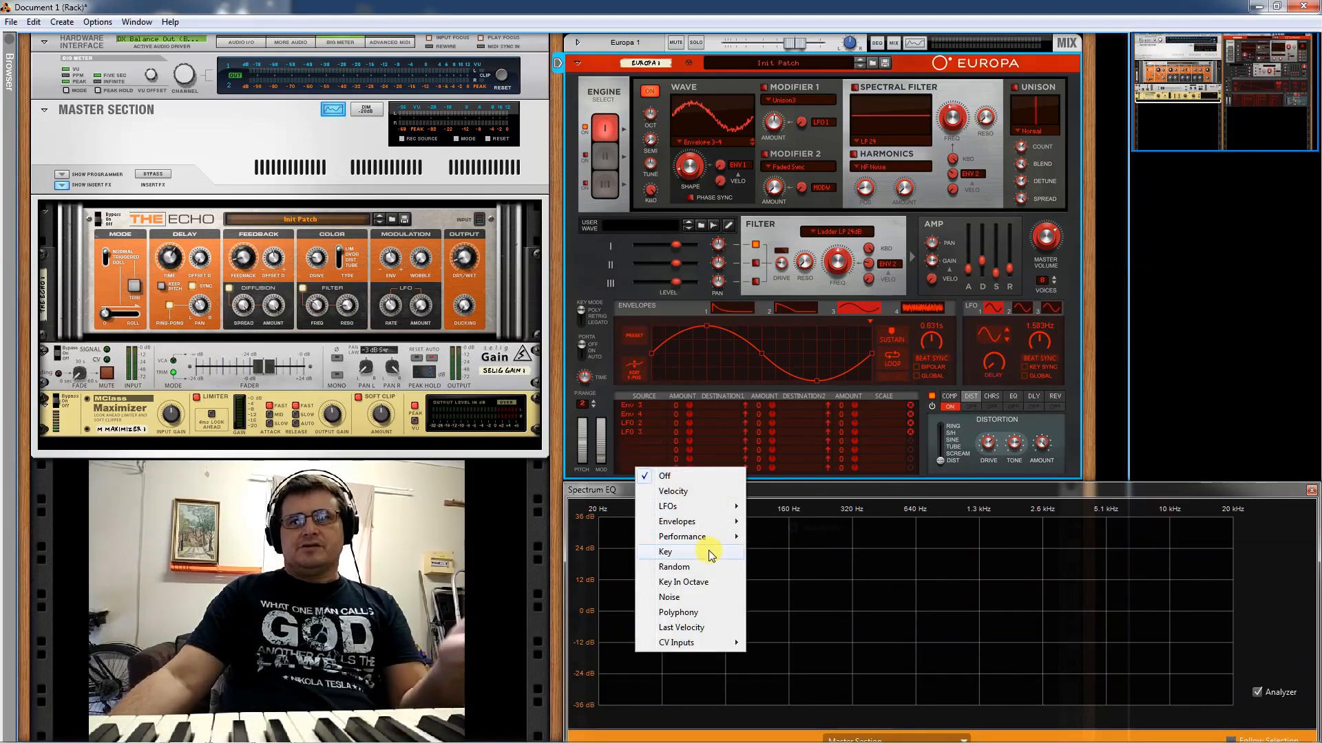
left_click(710, 569)
left_click(707, 468)
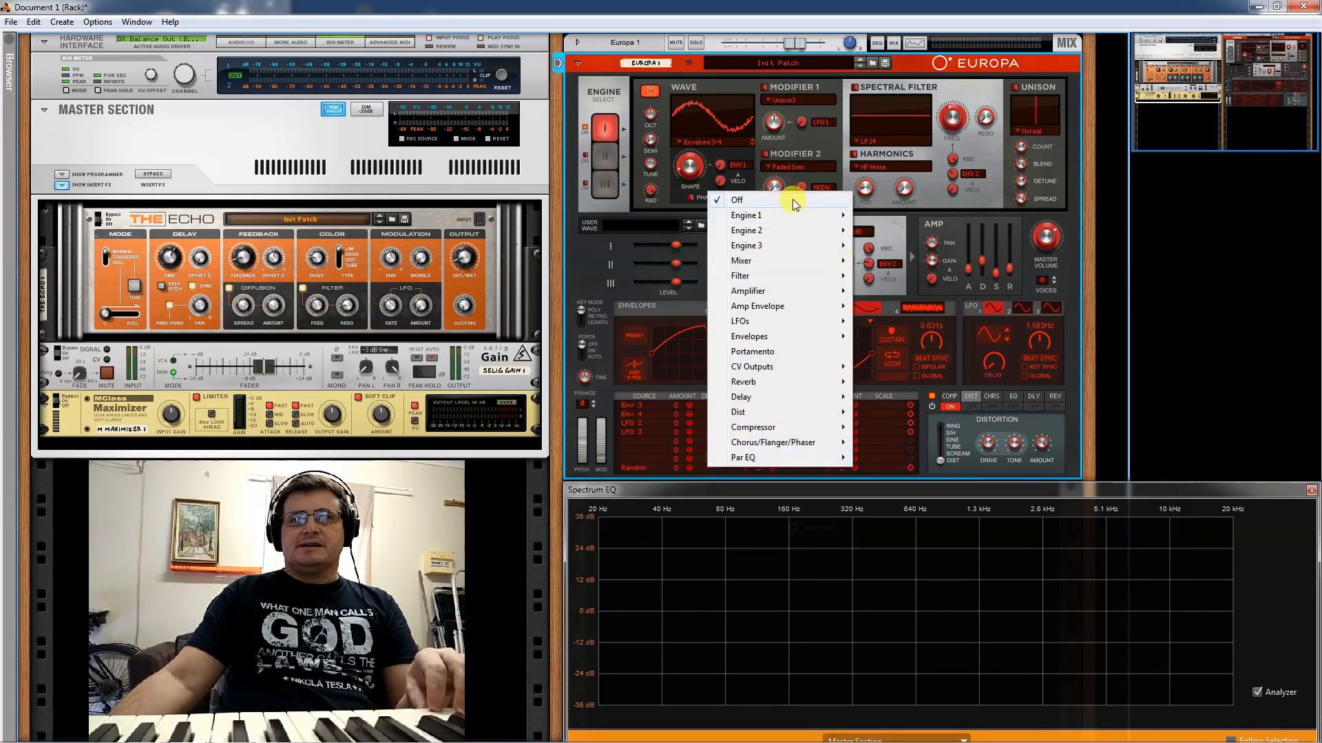
left_click(885, 215)
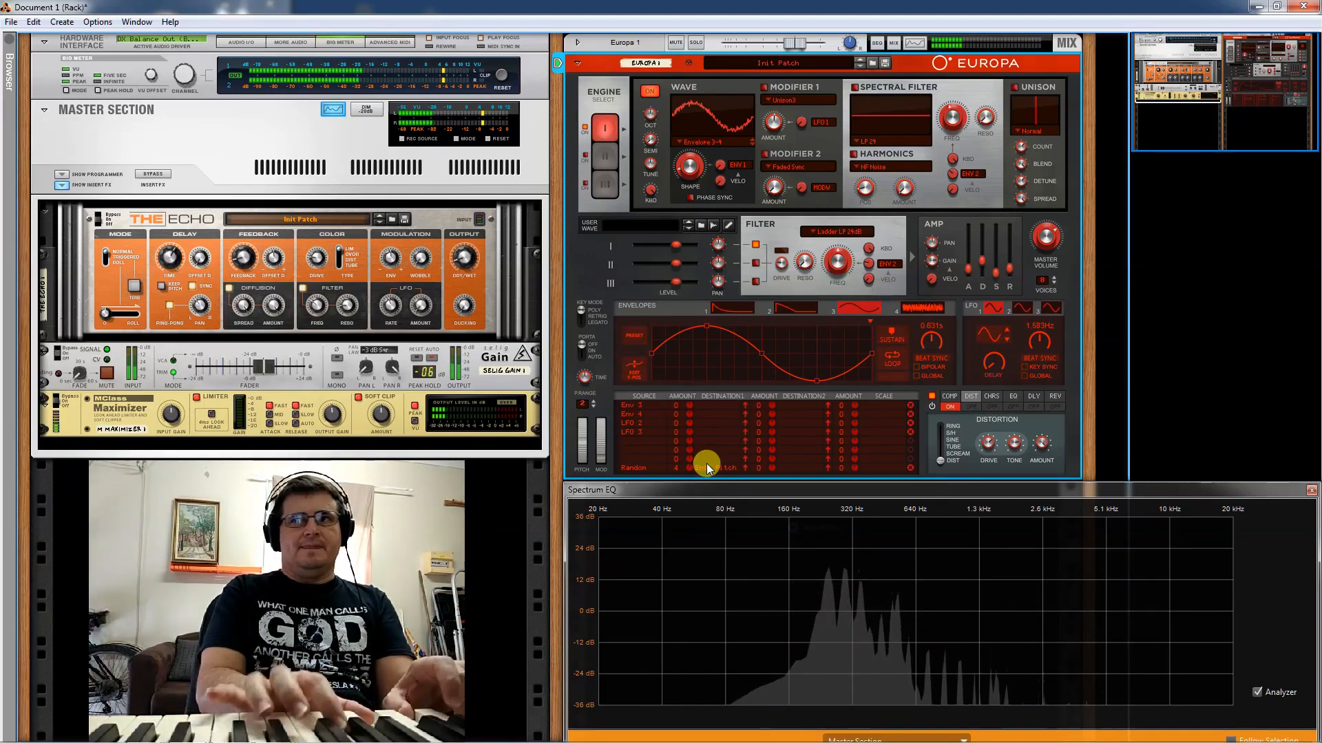
left_click(912, 470)
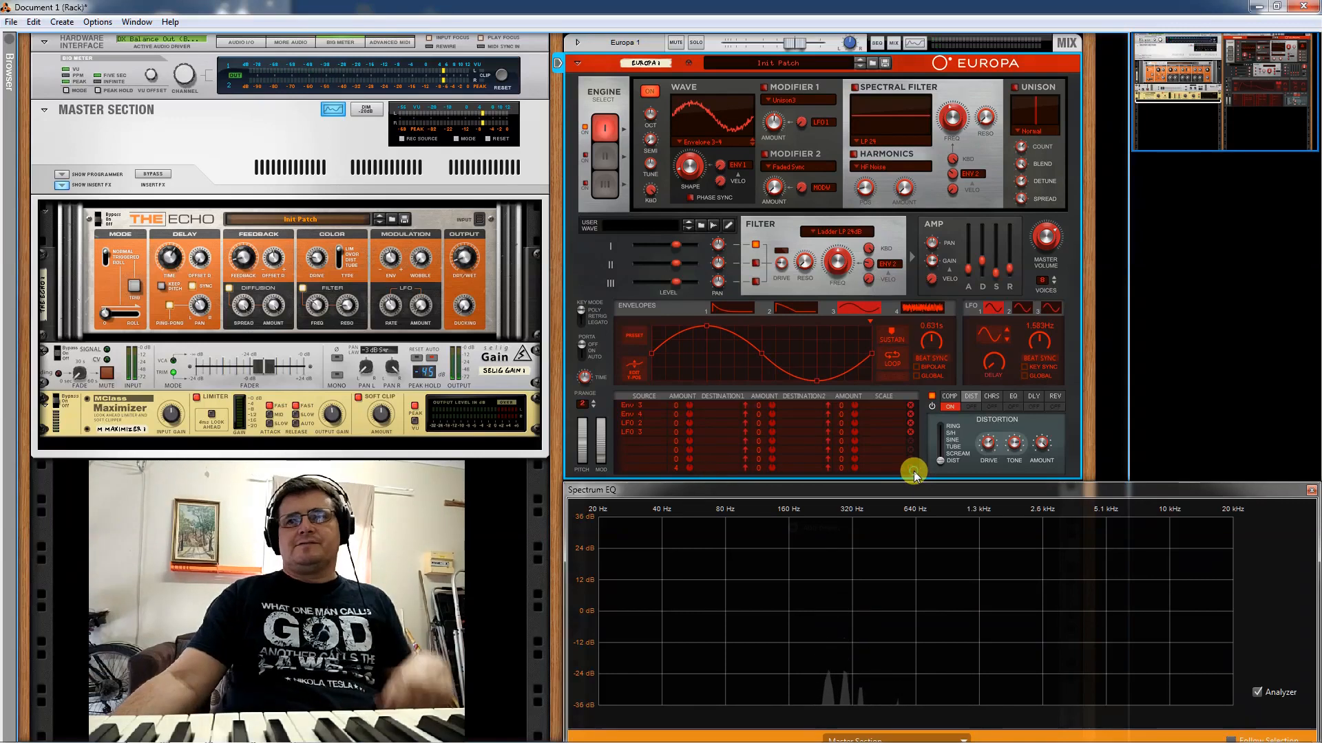
- Sweep Engine 1's Shape over to envelope 4's curve, and give envelope 4 the jagged zigzag preset
mouse_move(853, 415)
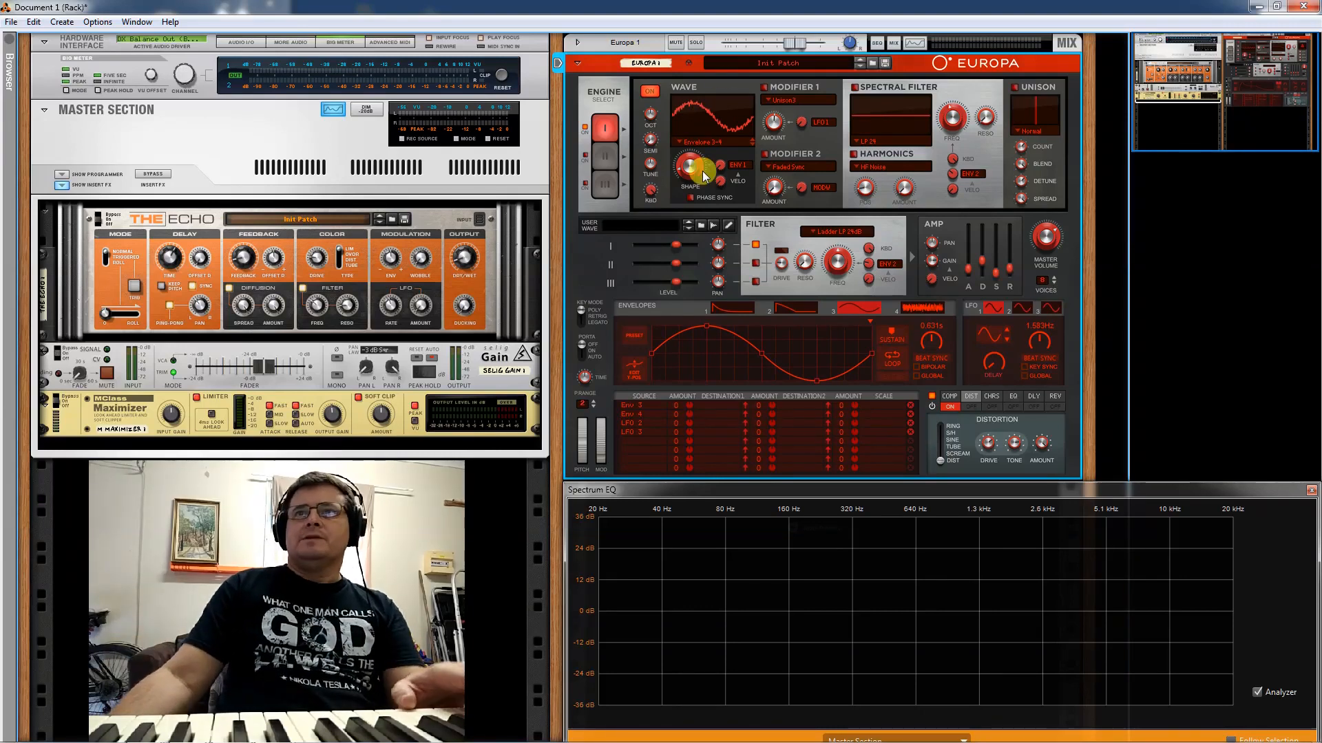
left_click_drag(692, 166, 706, 205)
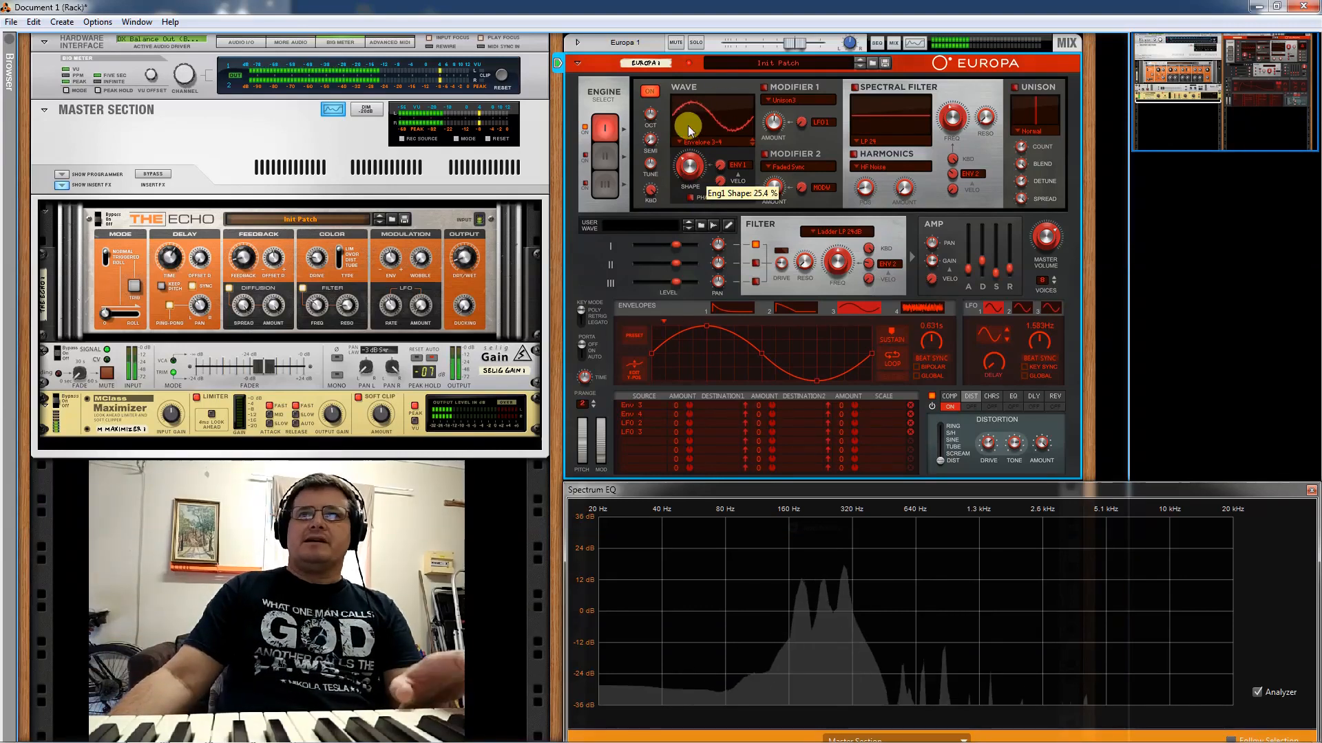
left_click(924, 308)
left_click(639, 336)
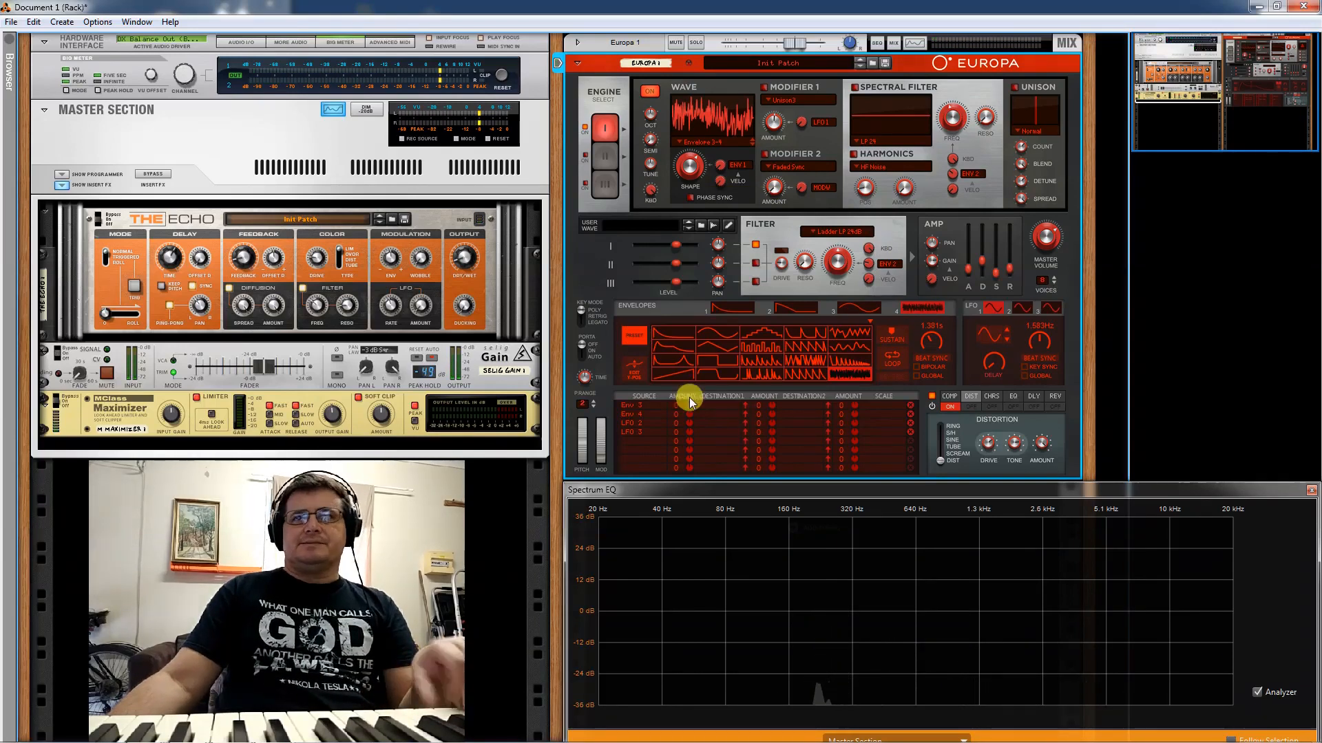
left_click(853, 333)
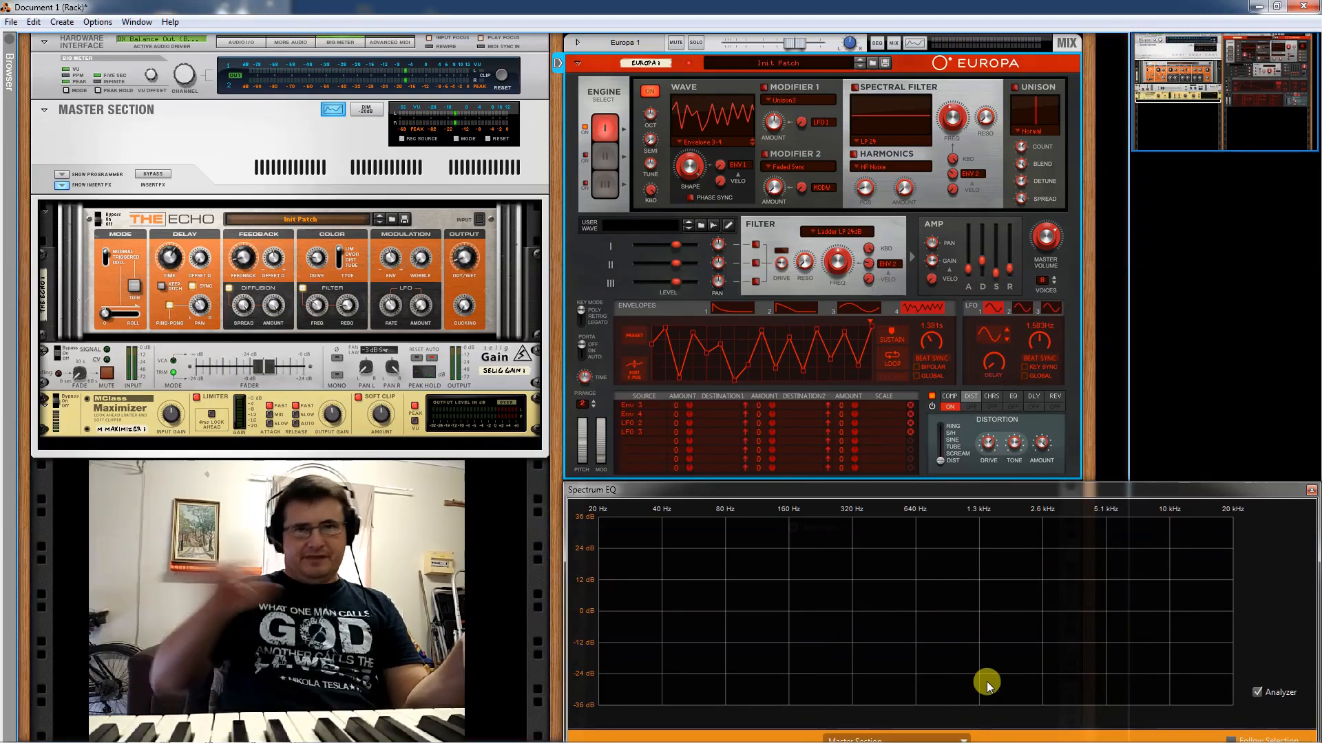
- Turn on Engine 1's spectral filter to audition it on the zigzag wave, and turn it back off
scroll(997, 208, "down", 1)
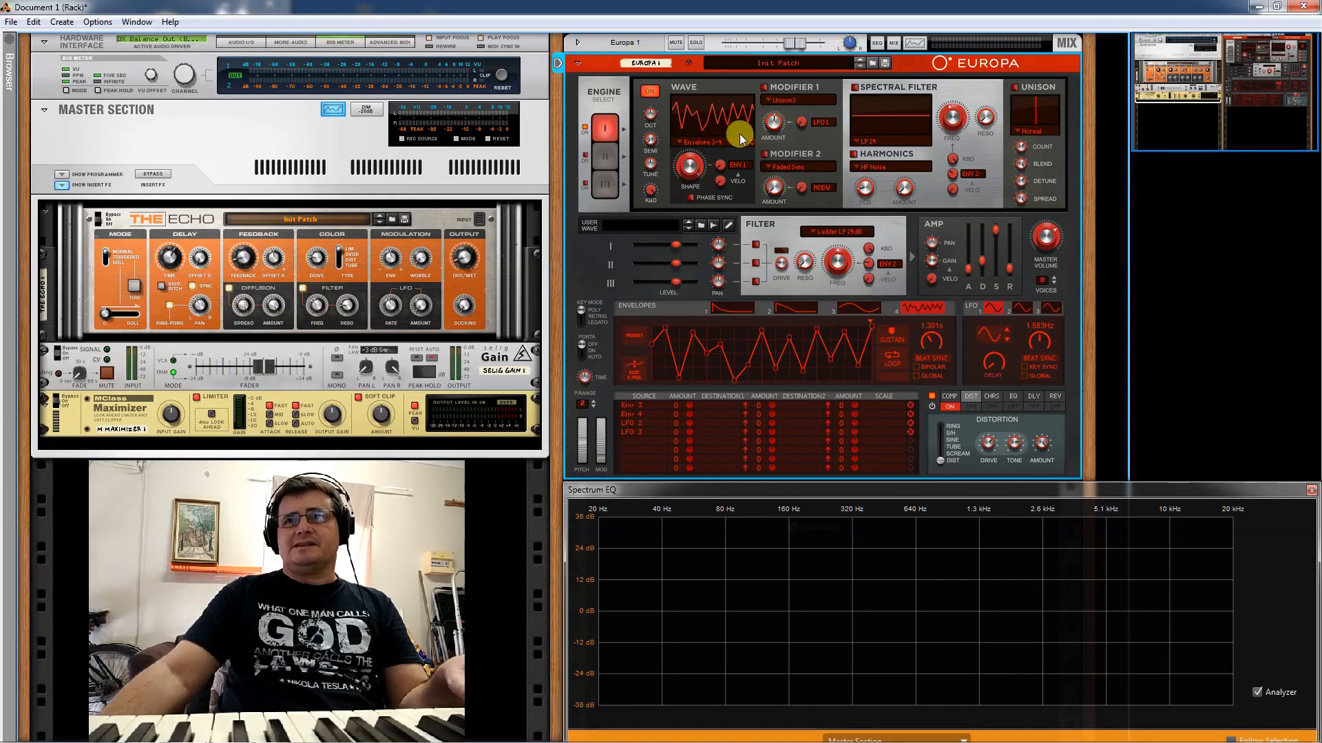
left_click(853, 88)
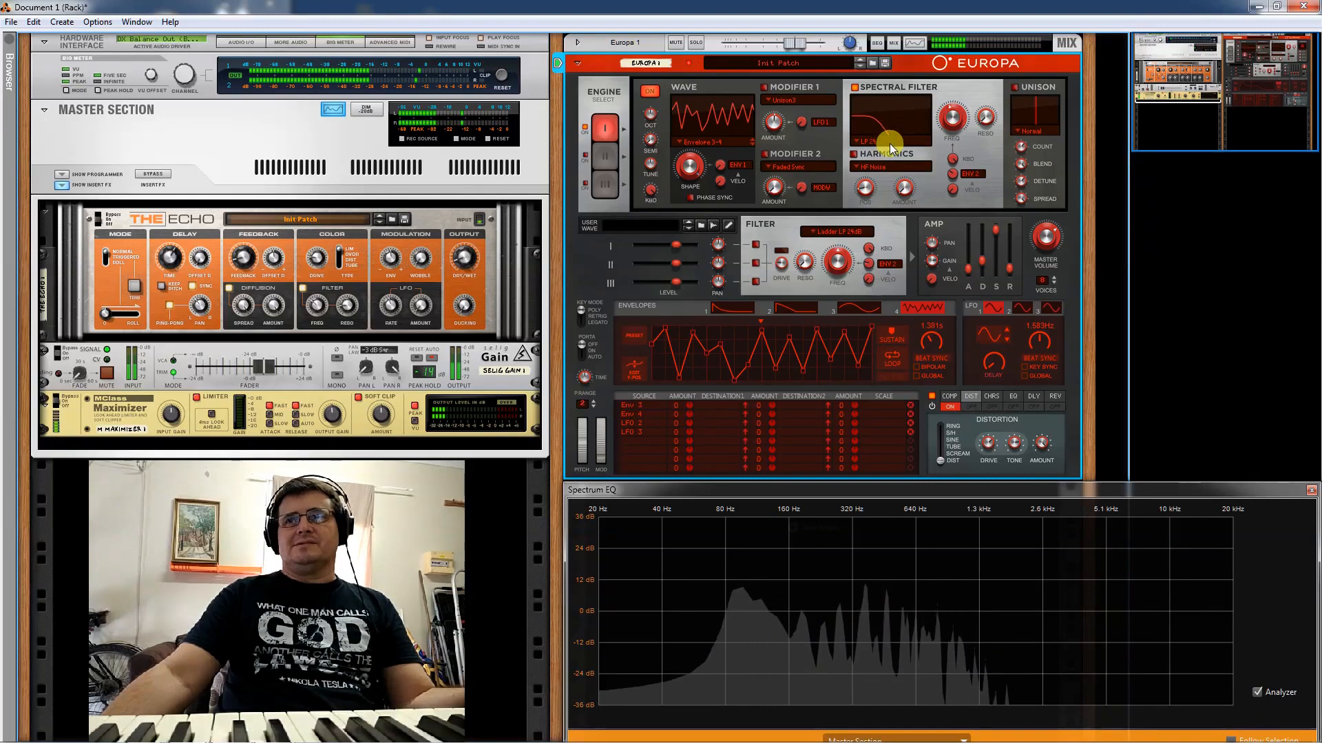
left_click(855, 88)
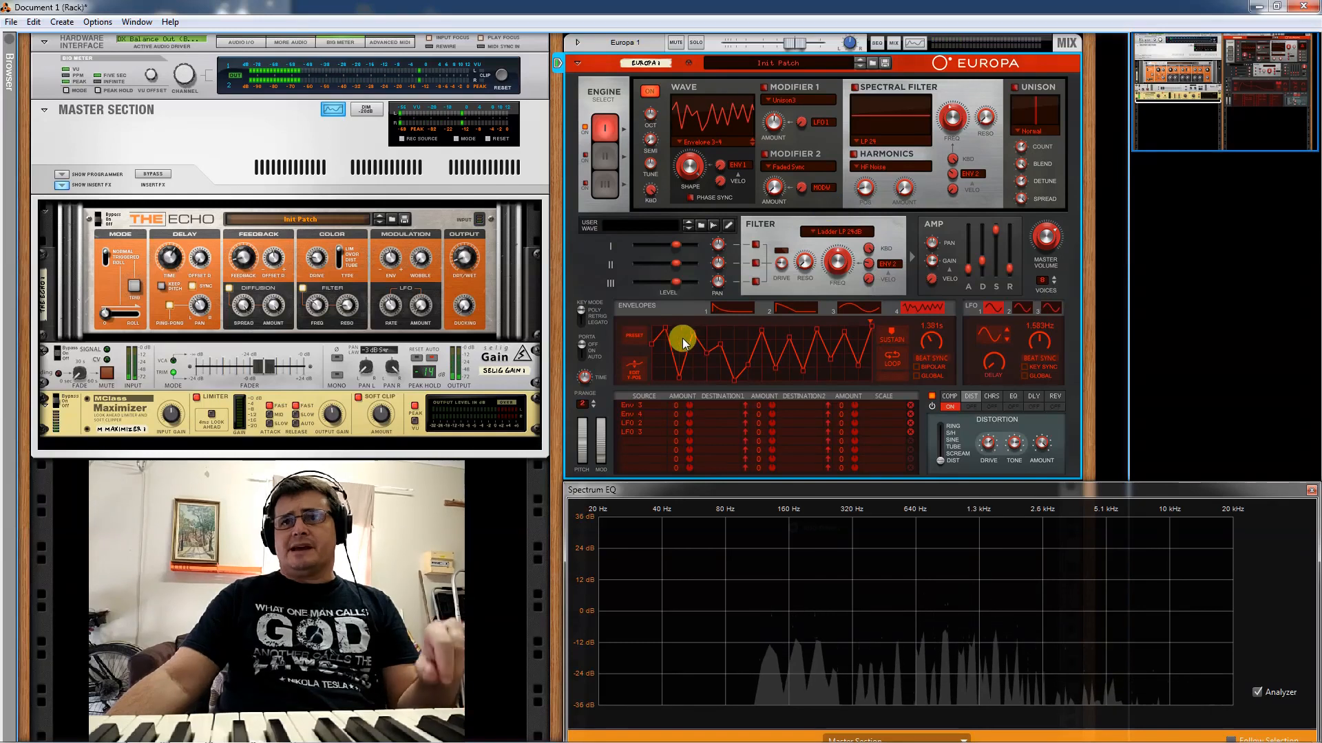
- Give envelope 4 the decaying preset curve, and straighten it into a falling sawtooth ramp
left_click(634, 337)
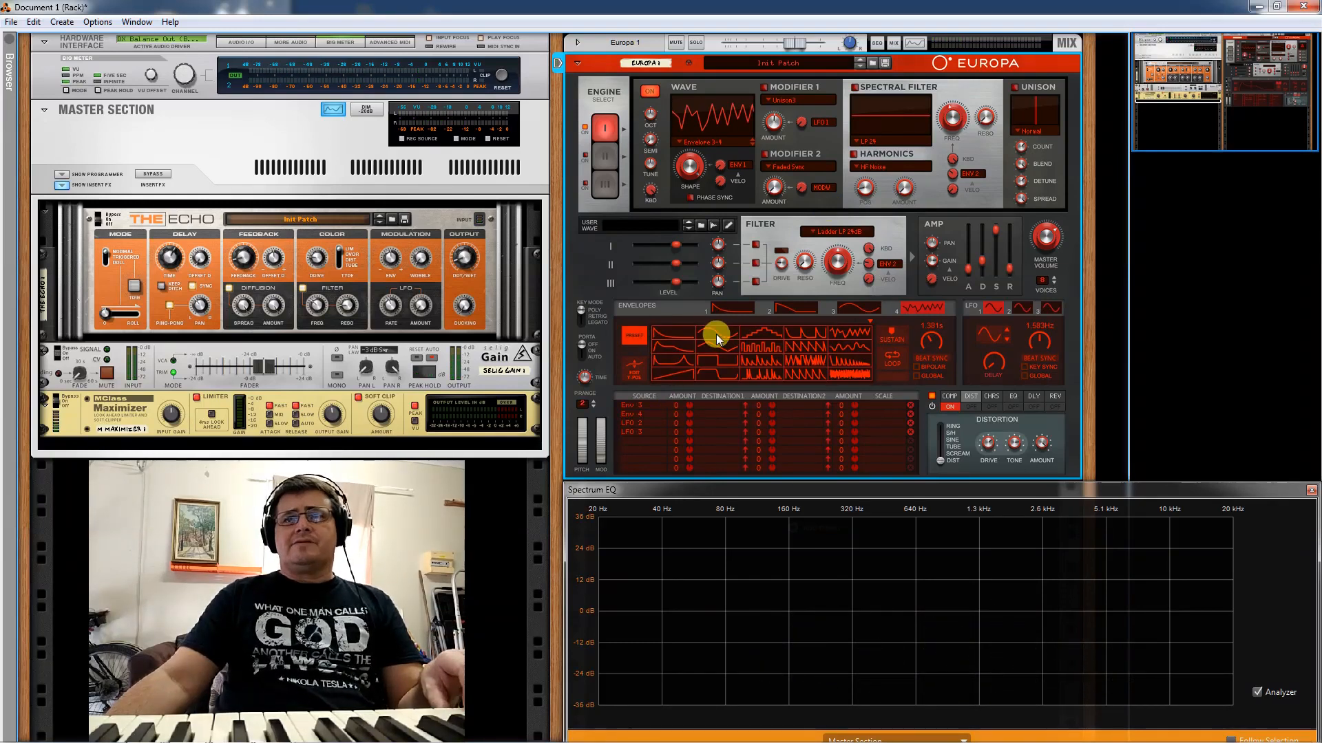
left_click(672, 327)
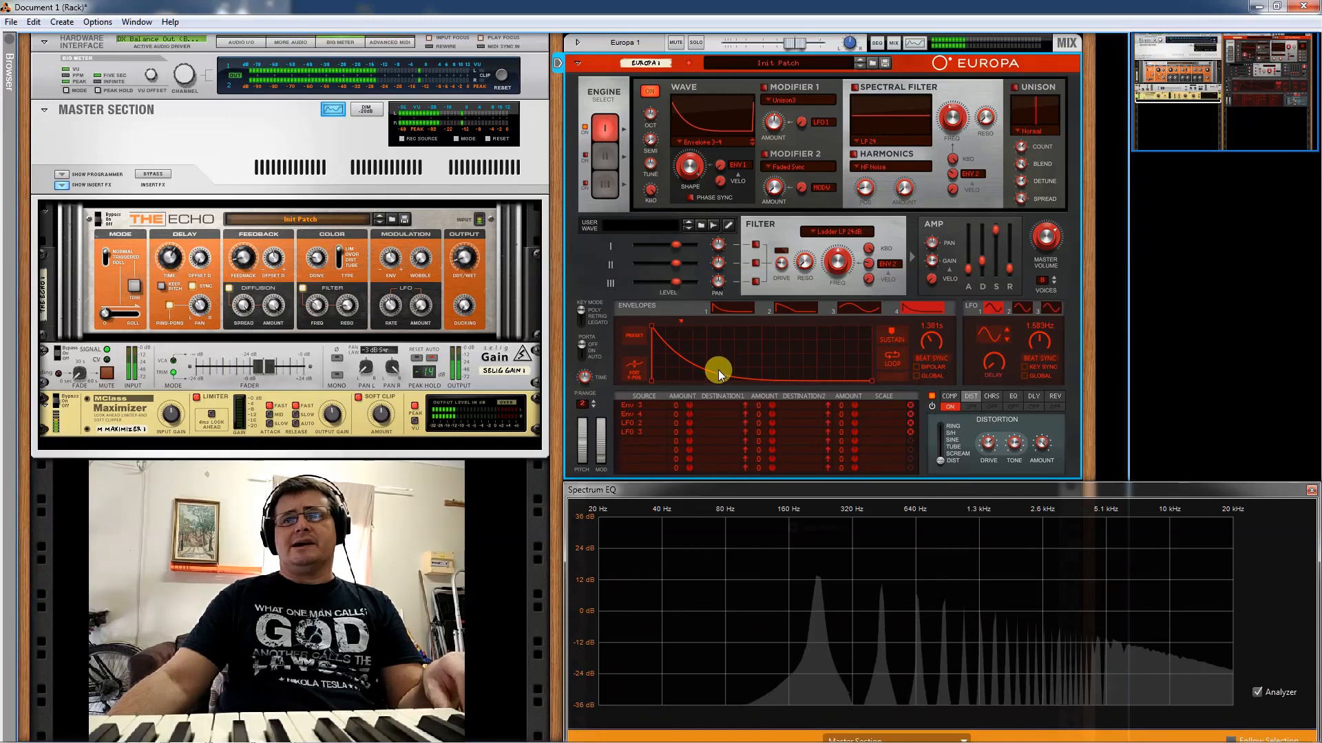
left_click_drag(733, 361, 766, 337)
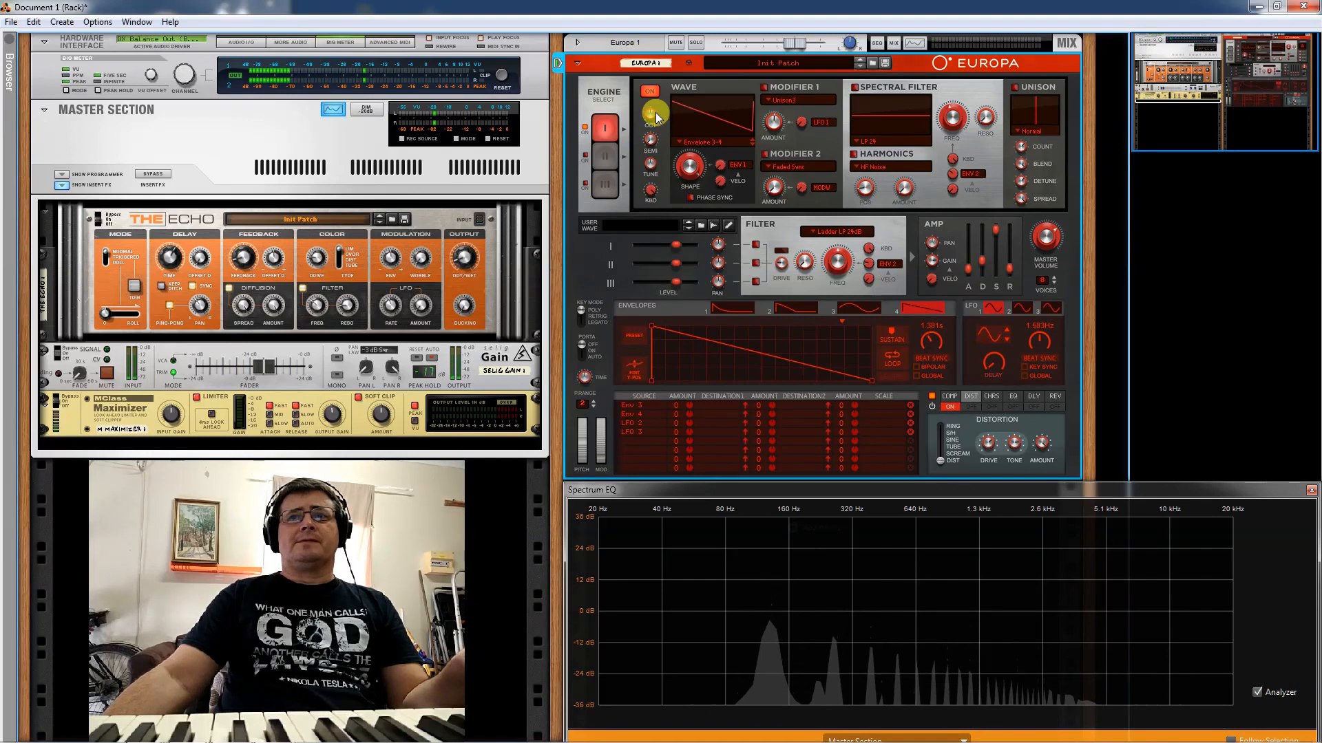
- Lower Engine 1's octave, and bend envelope 4's ramp into a steep concave curve and over to a strongly convex one
left_click_drag(654, 113, 653, 137)
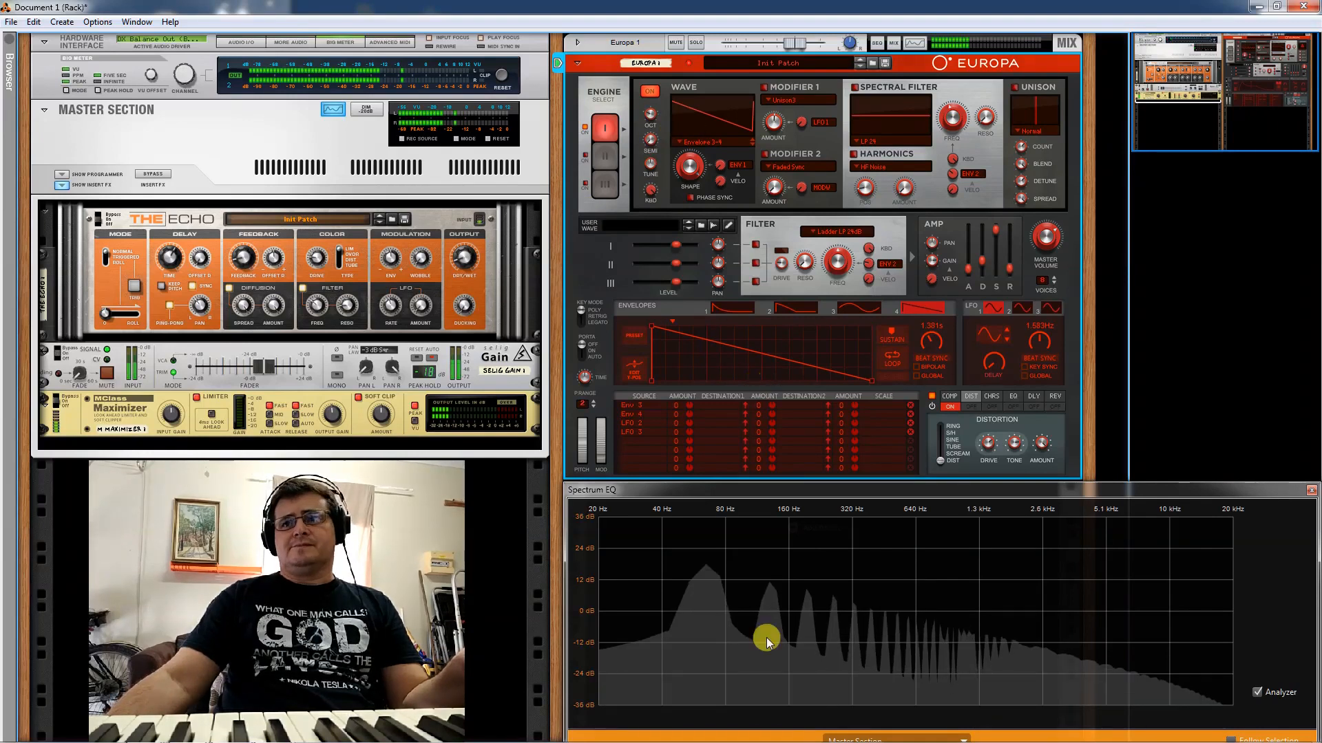
left_click_drag(774, 363, 758, 436)
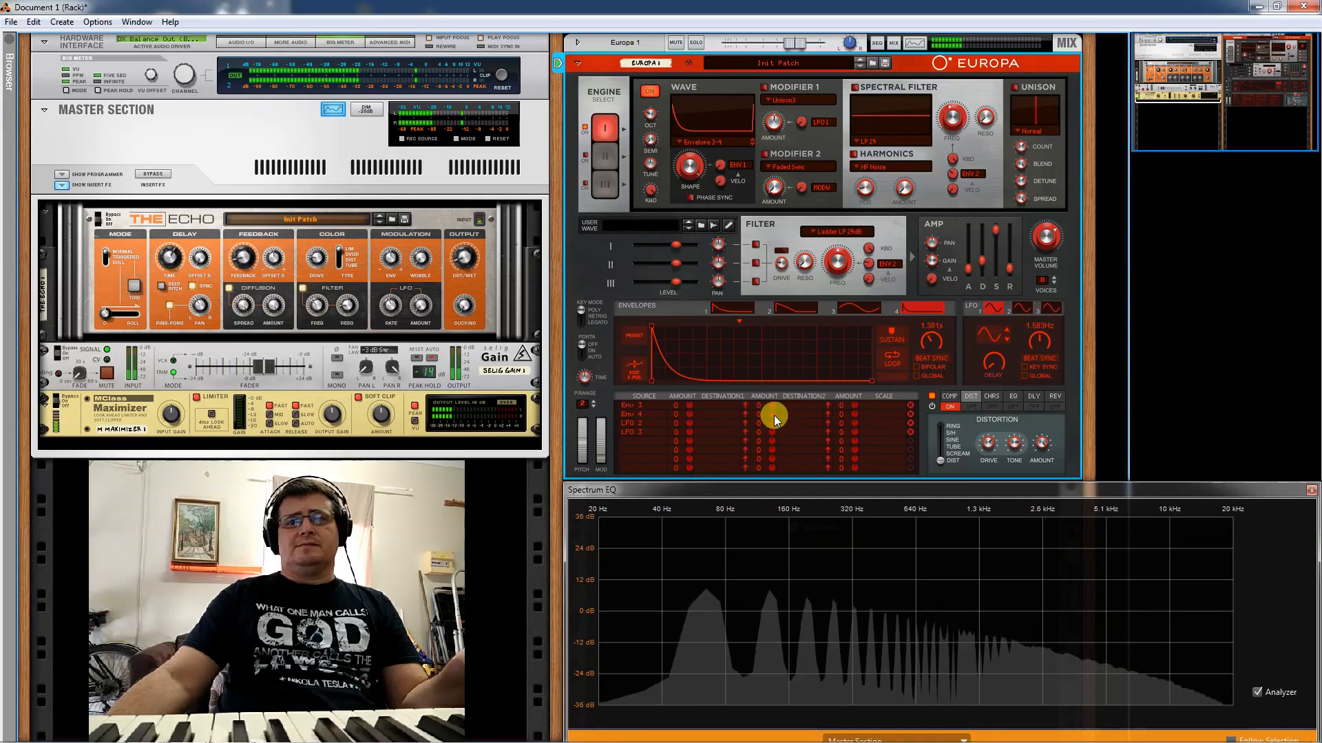
double_click(676, 374)
left_click_drag(730, 348, 760, 260)
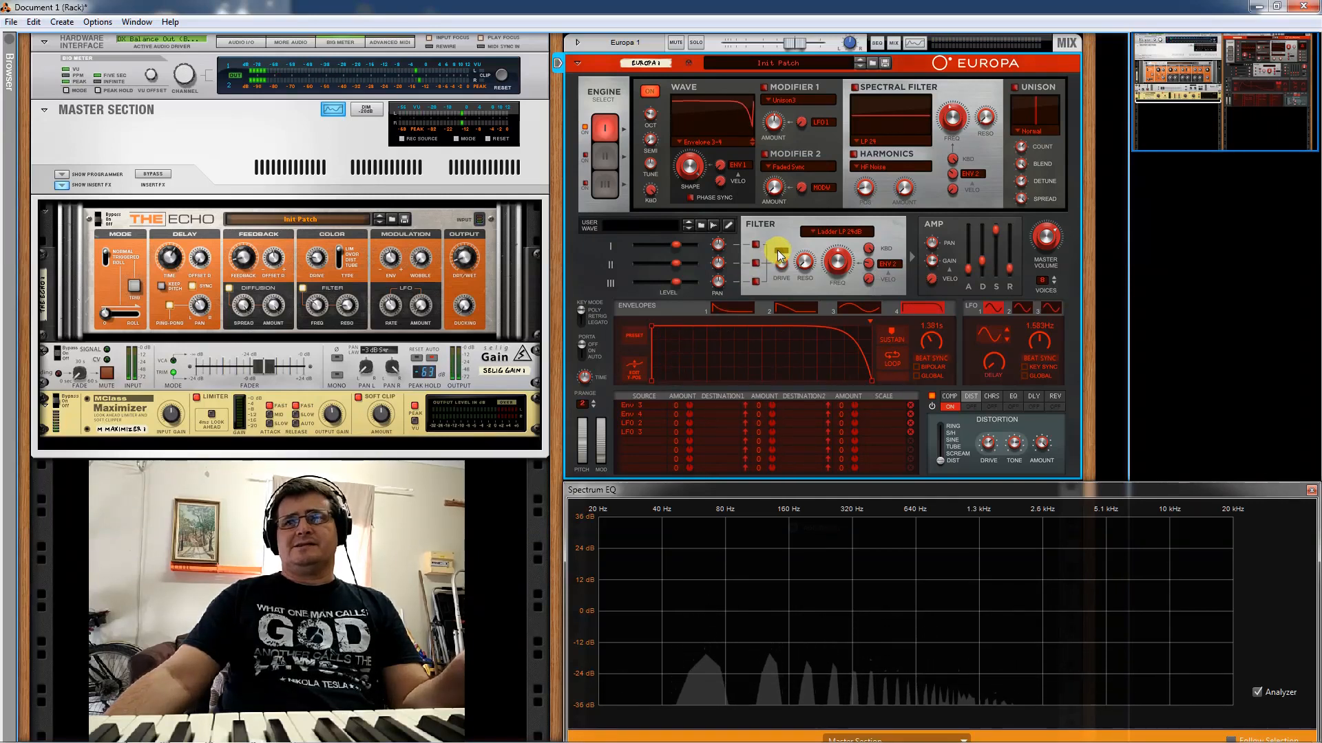
- Reshape envelope 4 into two equal falling sawtooth ramps, and delete the added midpoints to restore a single ramp
left_click_drag(832, 356, 764, 314)
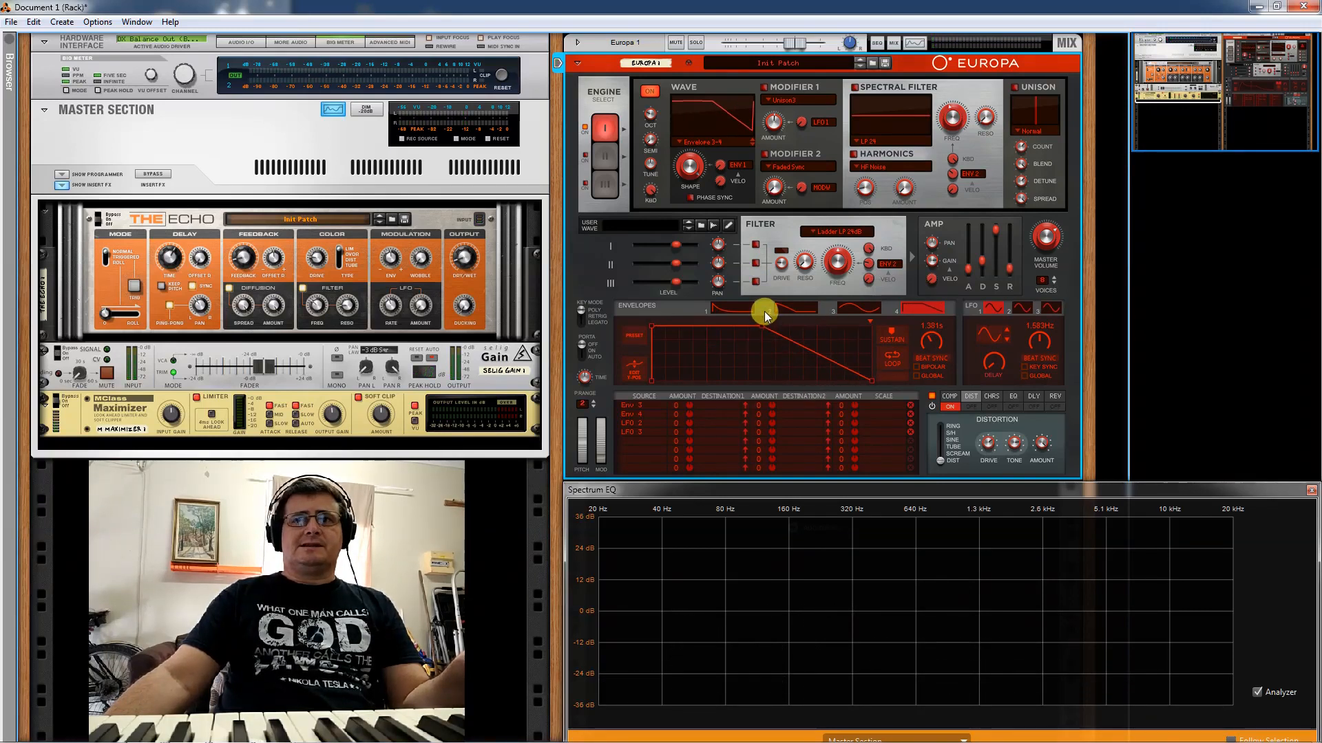
left_click_drag(750, 329, 767, 404)
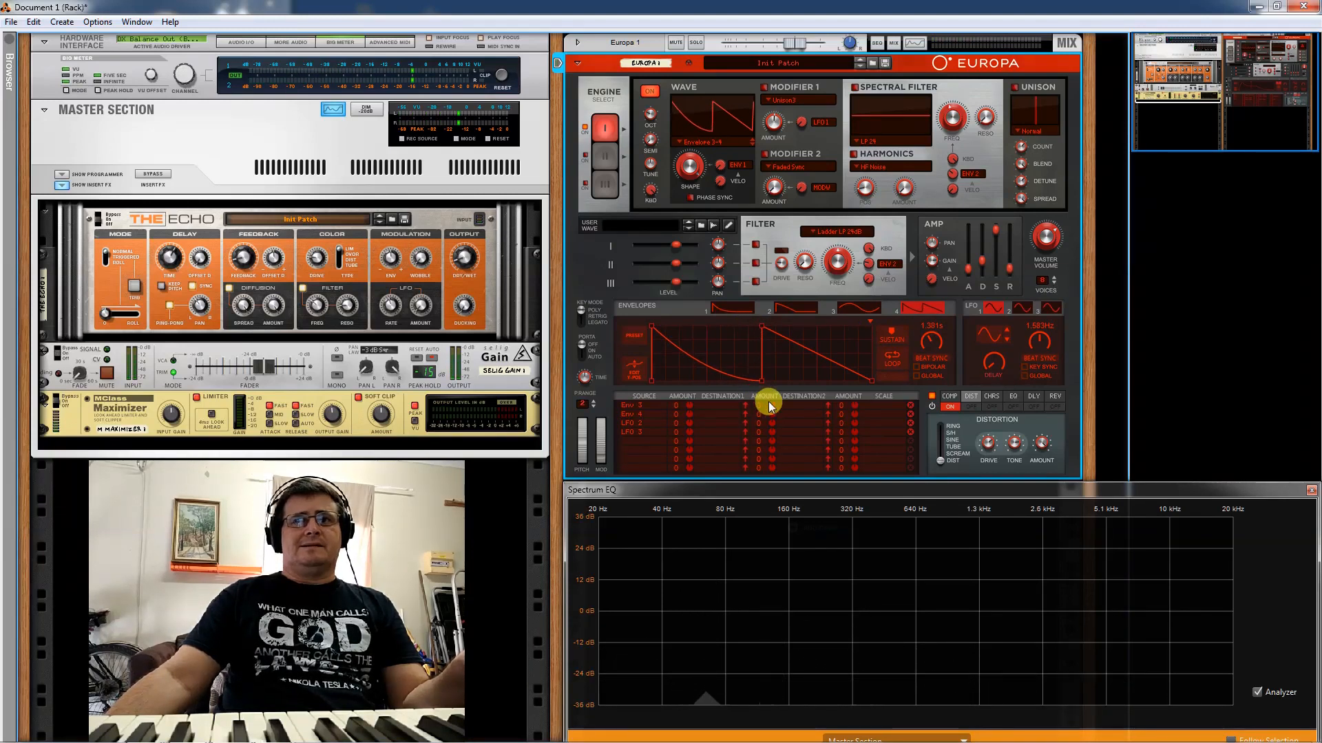
left_click_drag(696, 358, 712, 348)
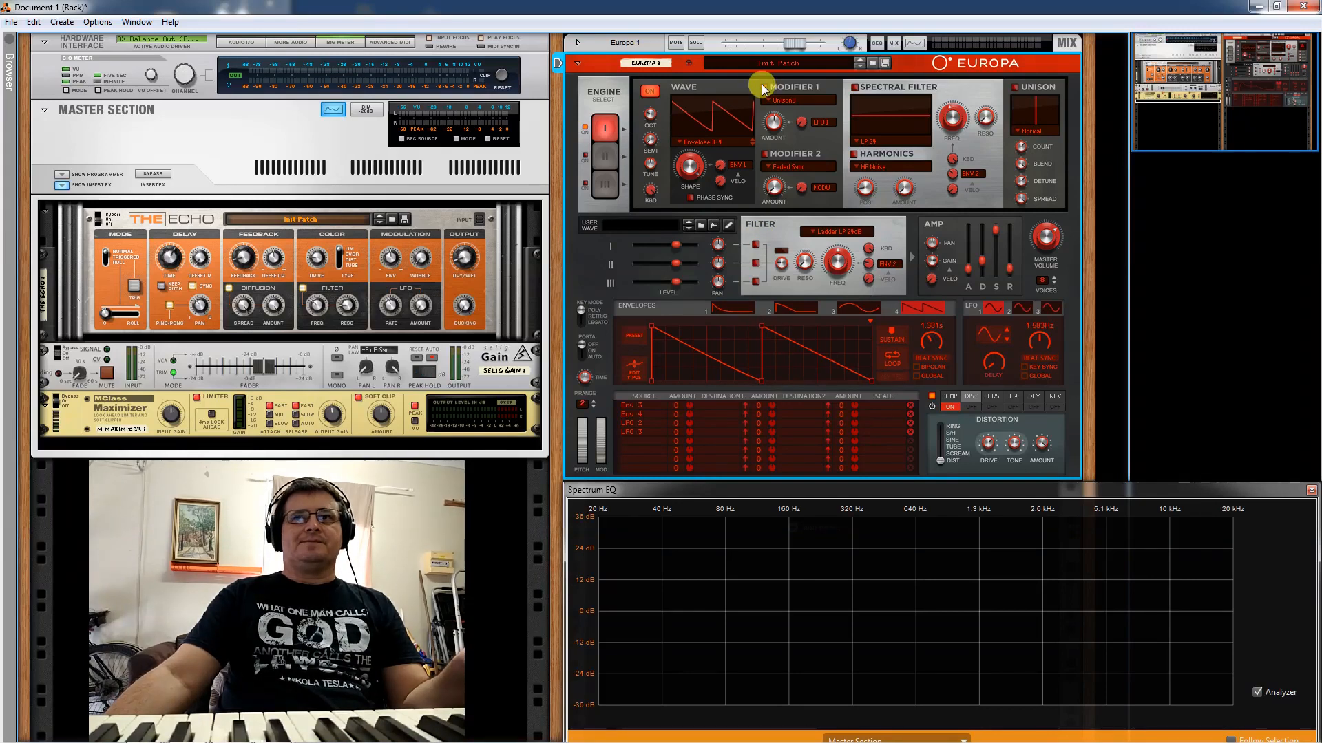
double_click(761, 327)
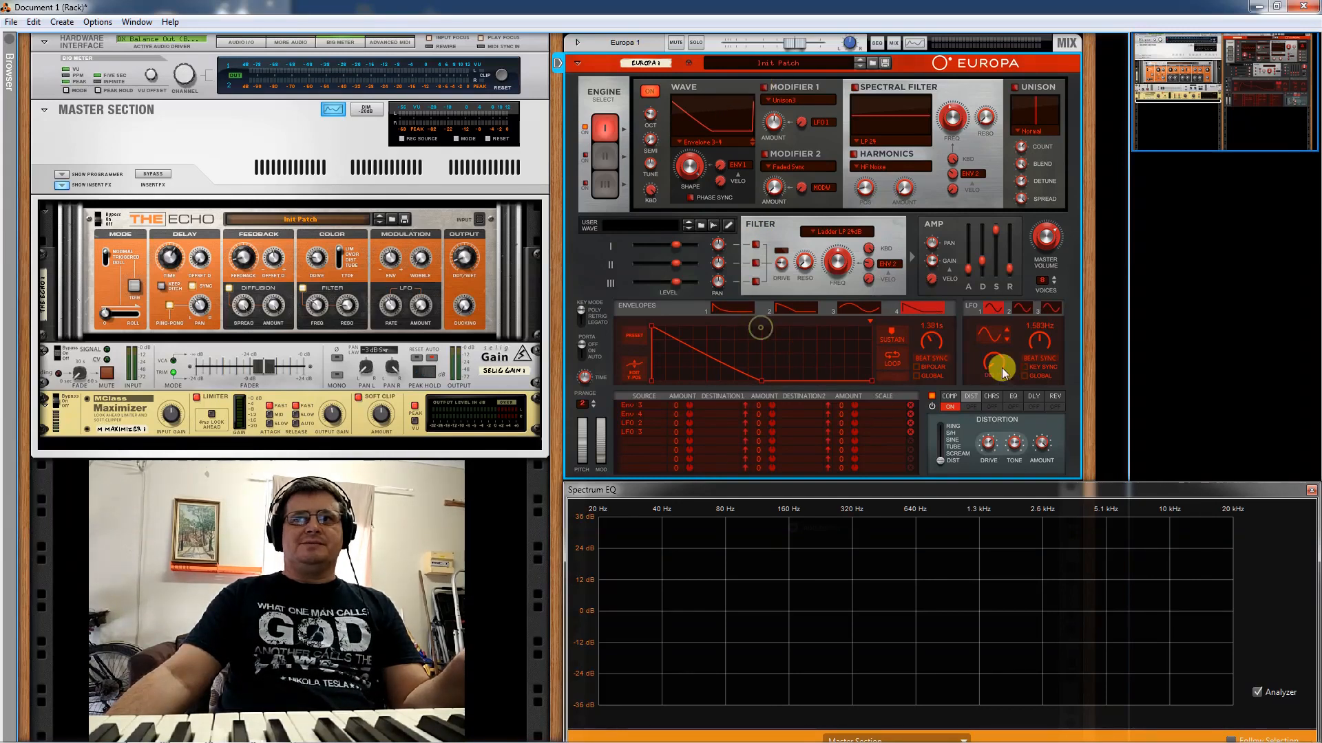
double_click(761, 382)
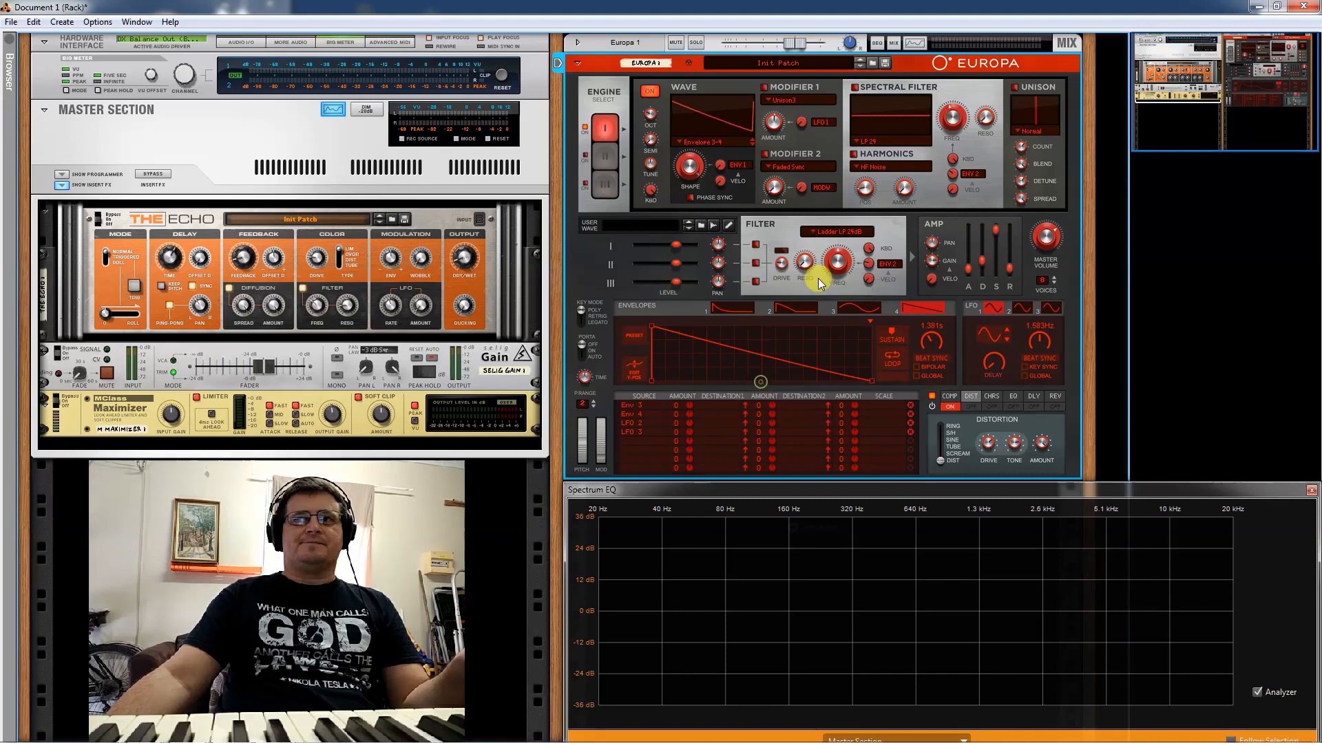
- Enable Engine 1's Modifier 1 as Hard Sync, and sweep its Amount down to 0% and up again on the sawtooth
left_click(776, 101)
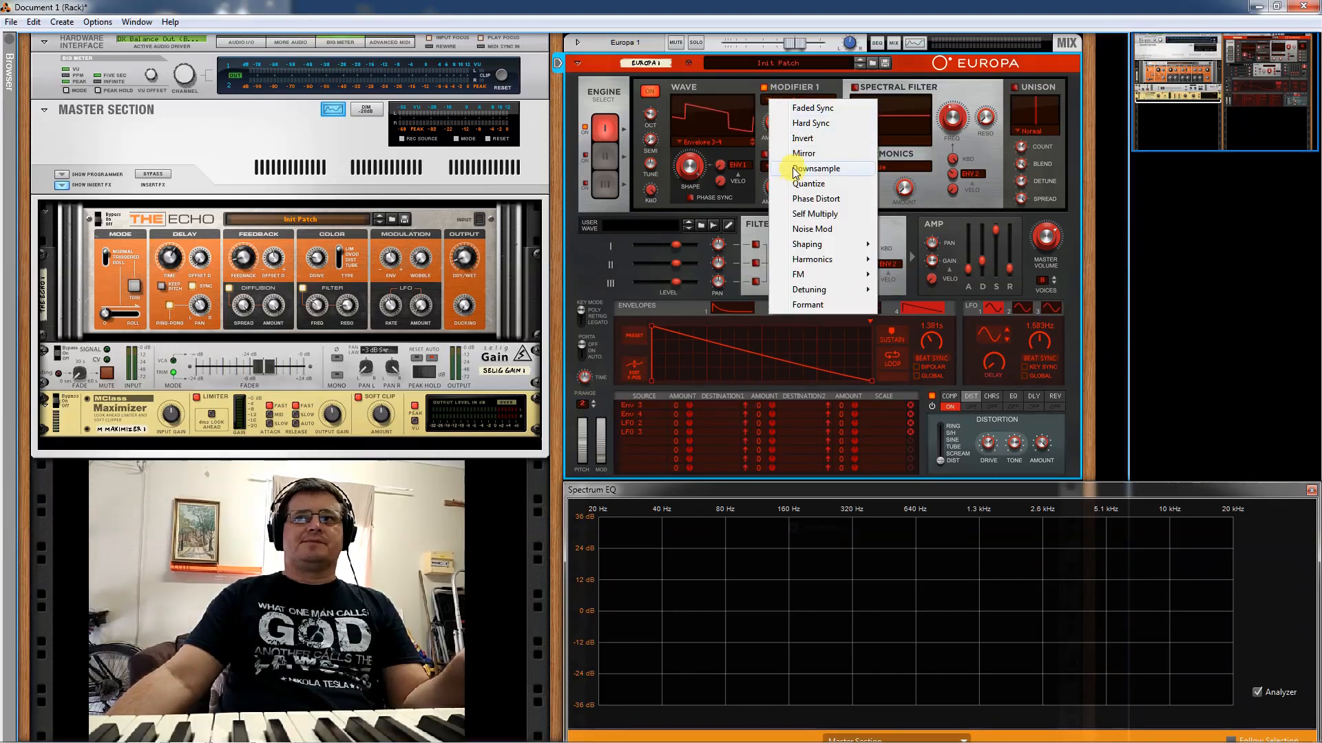
left_click(819, 124)
left_click_drag(779, 134, 799, 261)
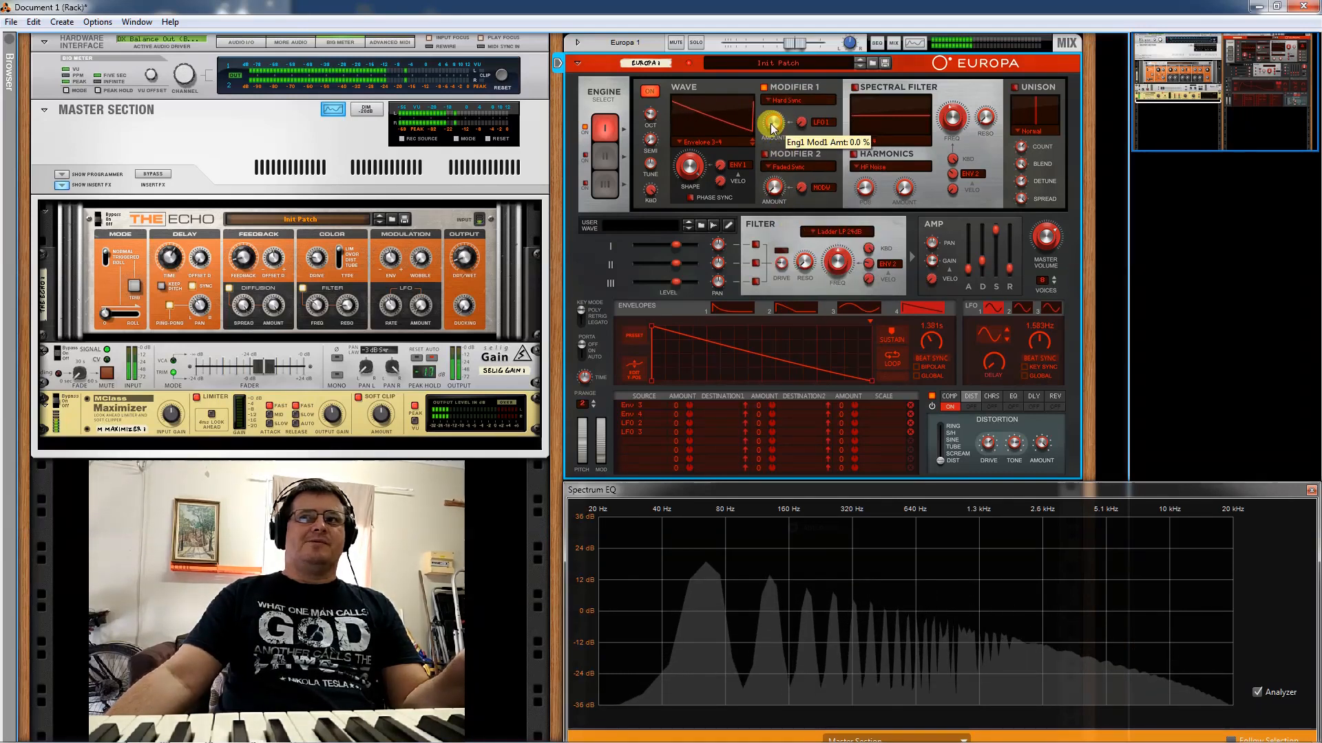
left_click_drag(791, 118, 788, 11)
left_click_drag(766, 129, 785, 343)
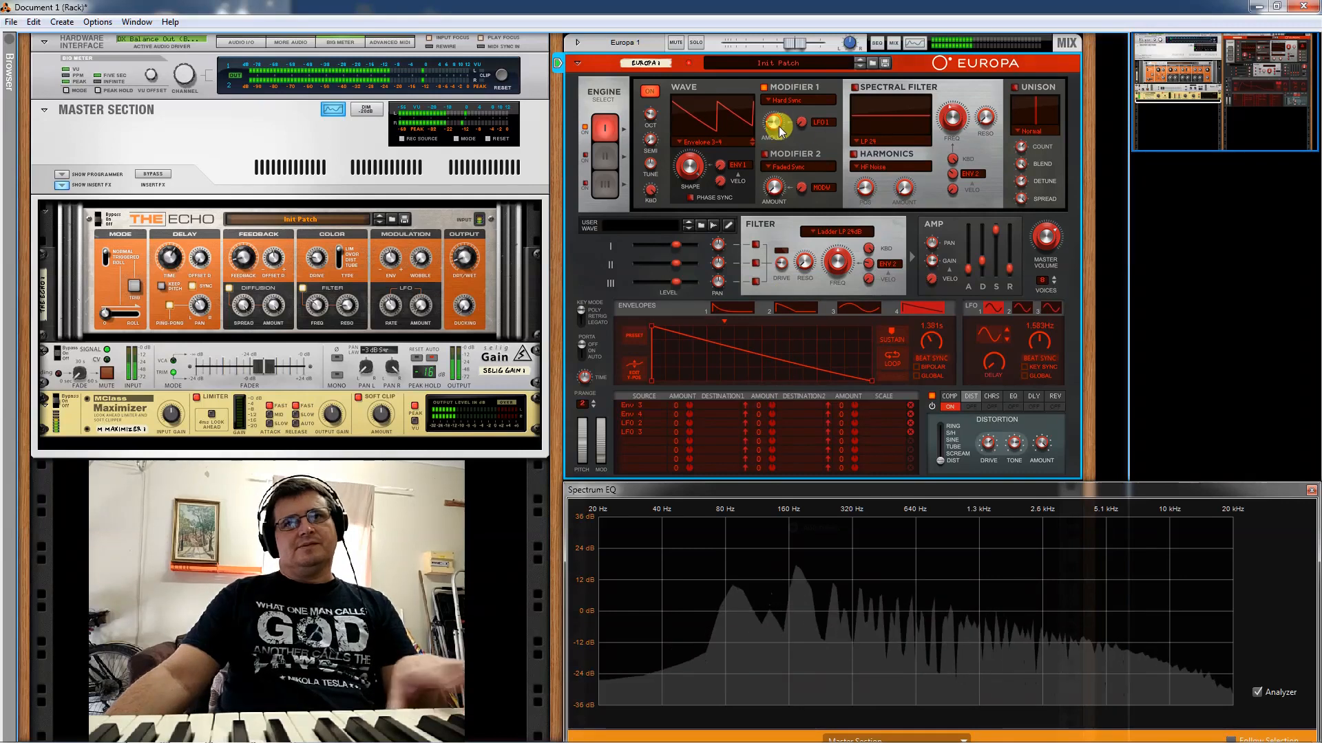
left_click_drag(779, 127, 848, 341)
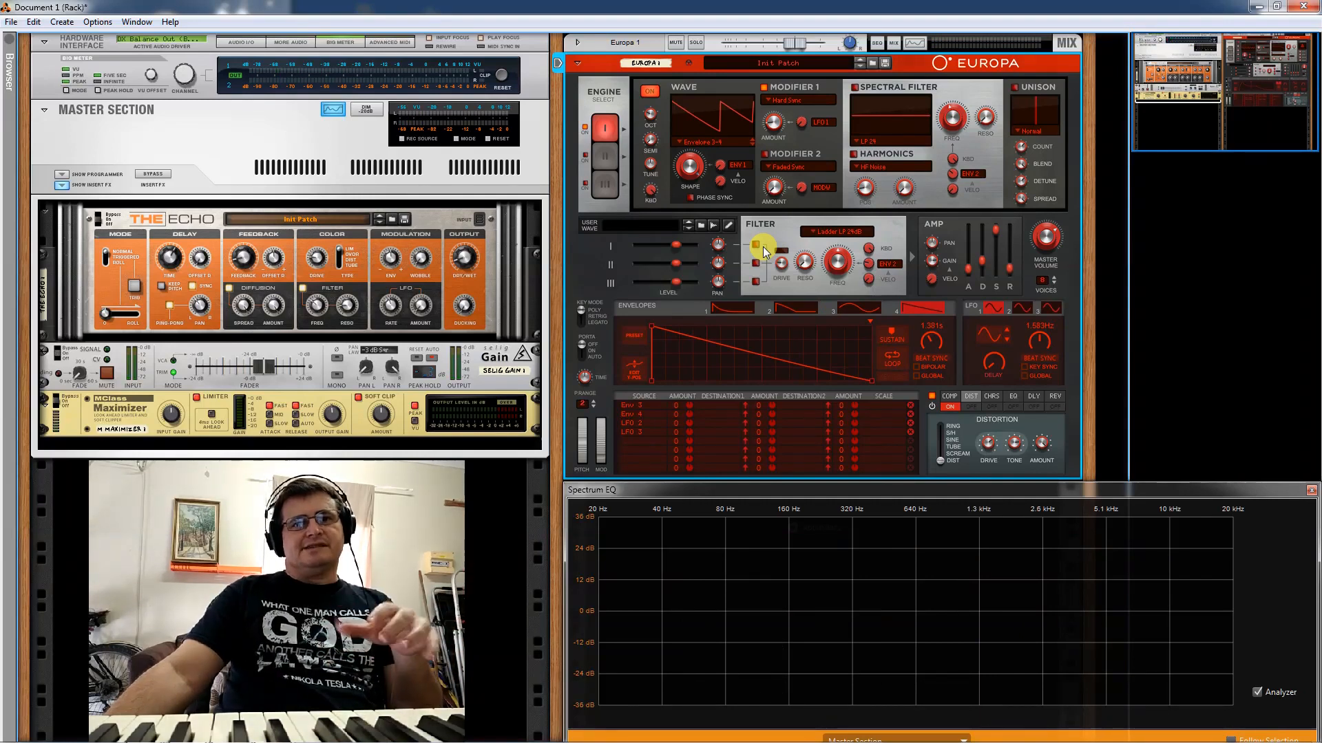
- Switch Modifier 1 to Self Multiply, and audition it on the sawtooth by sweeping the Amount
left_click(767, 100)
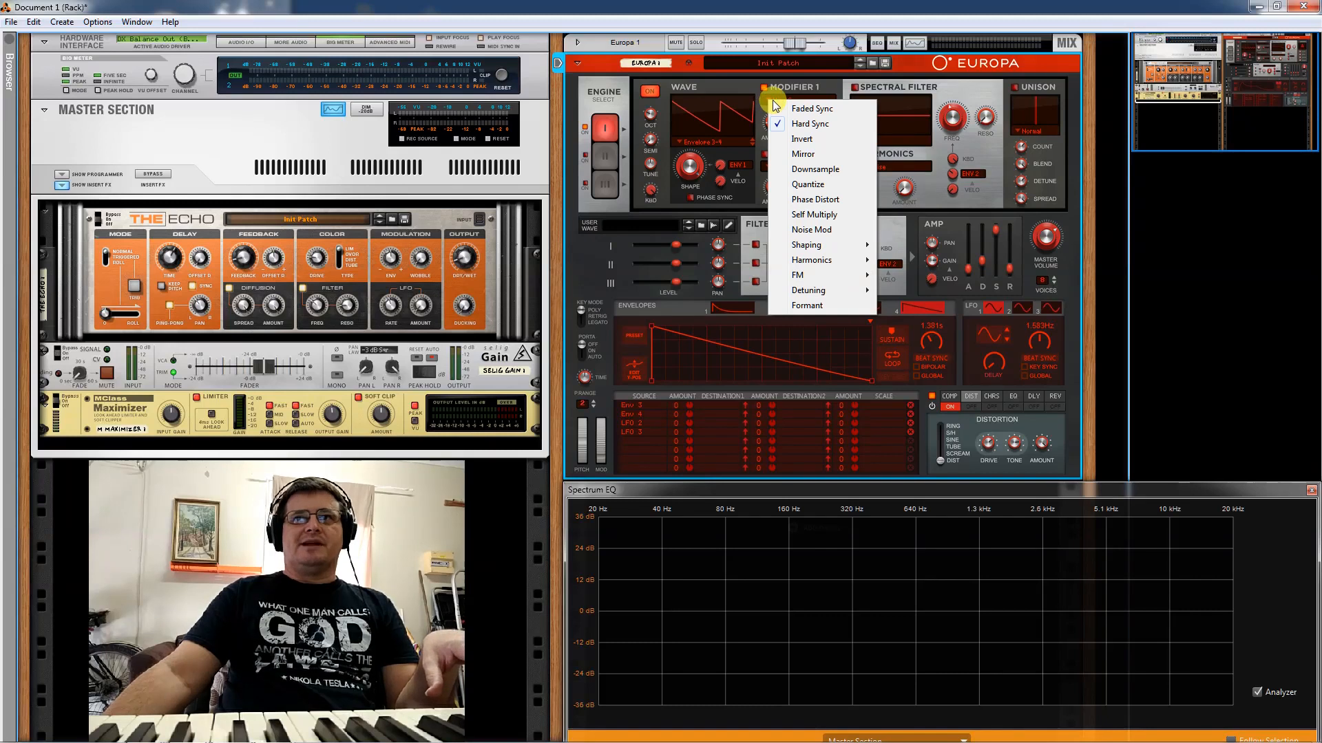
left_click(798, 214)
left_click_drag(783, 173, 776, 101)
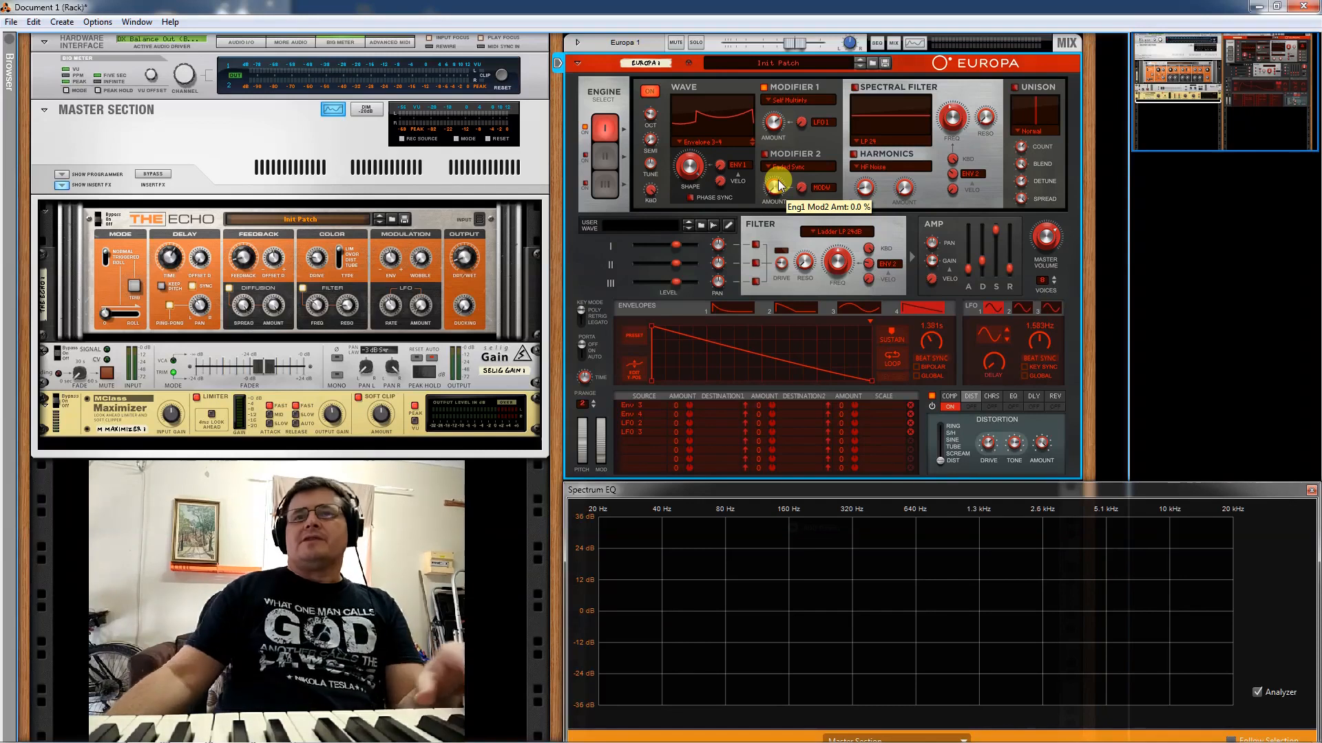
- Switch Modifier 1 to Quantize, and sweep its Amount to audition the stepped sawtooth
left_click(795, 101)
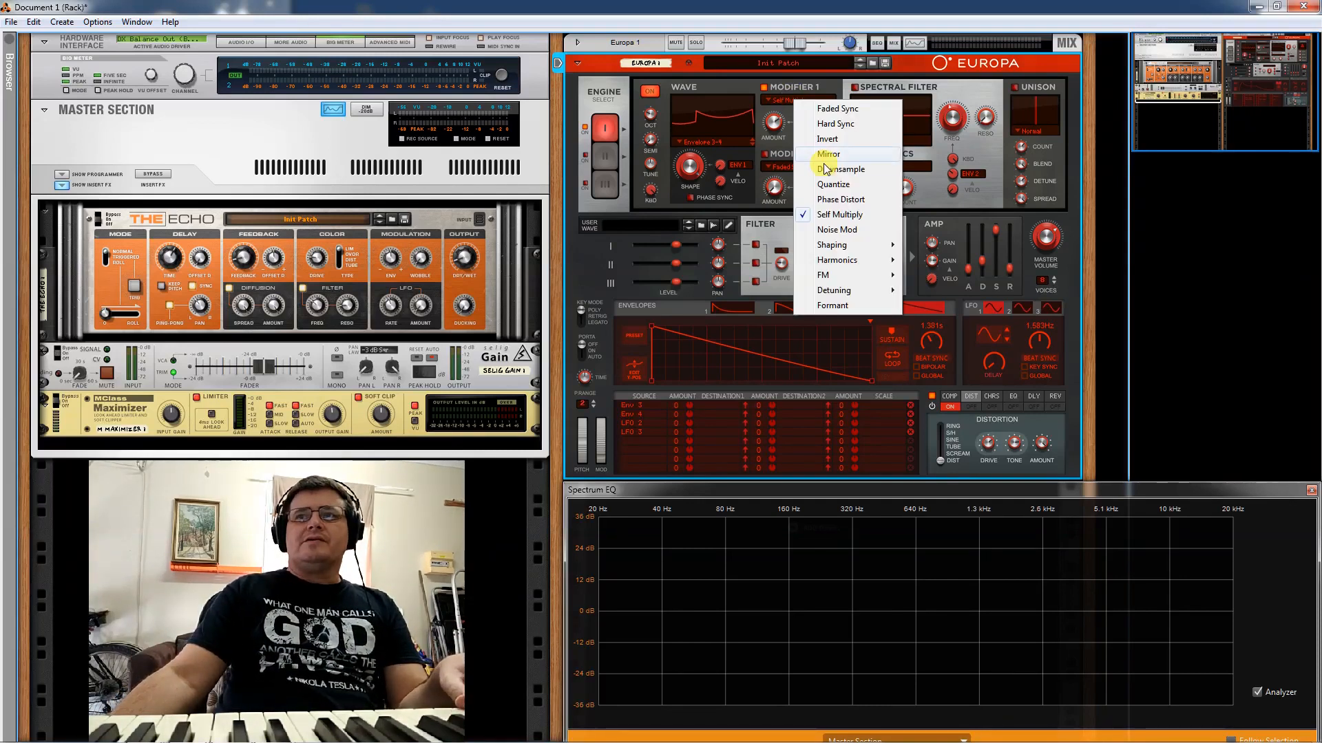
left_click(832, 190)
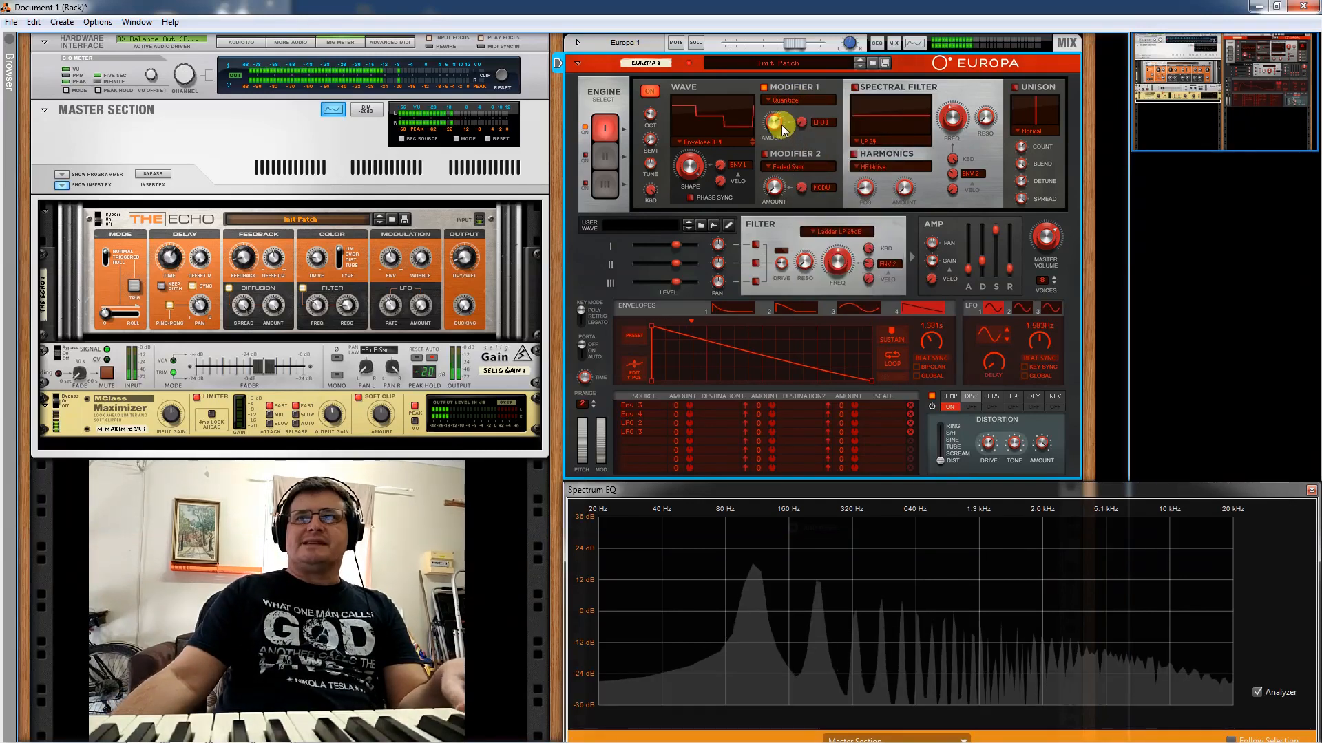
left_click_drag(785, 169, 753, 5)
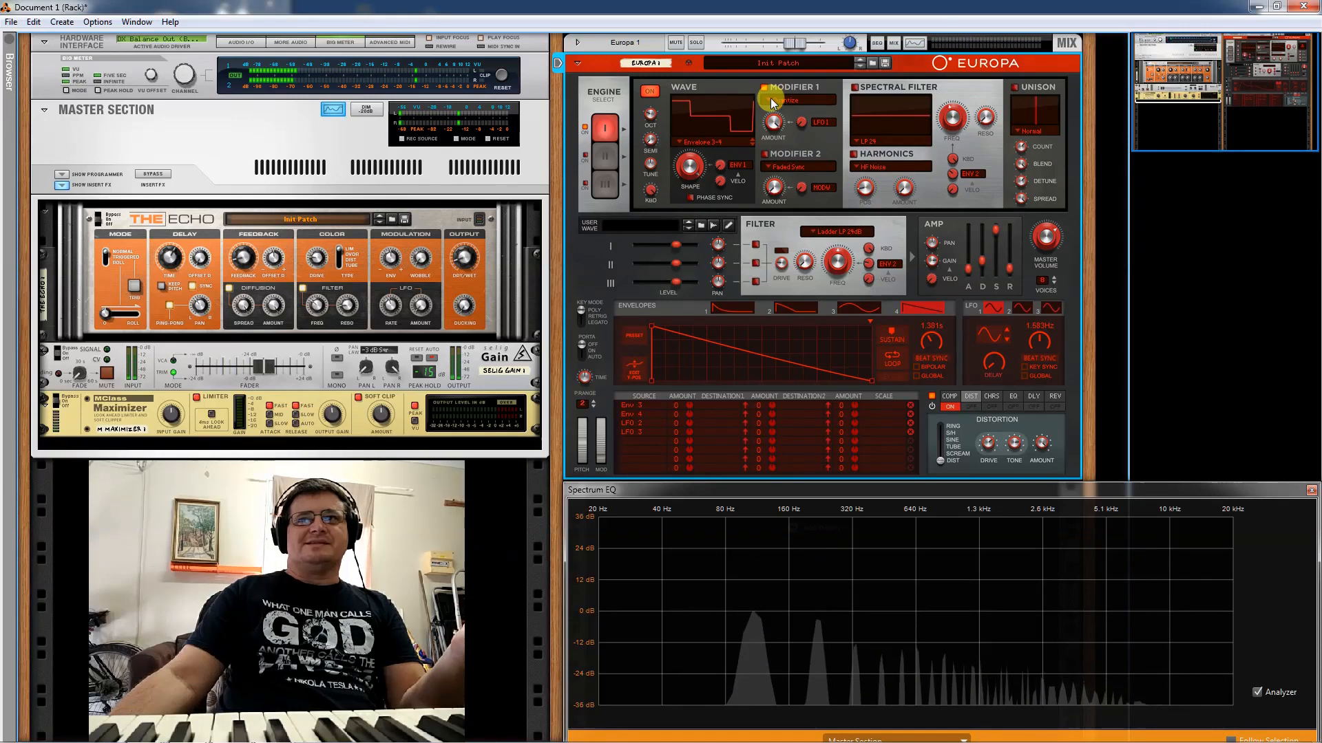
- Audition Modifier 1 as Downsample at 100% Amount, and as Mirror with its Amount swept down to 0%
left_click(771, 102)
left_click(787, 169)
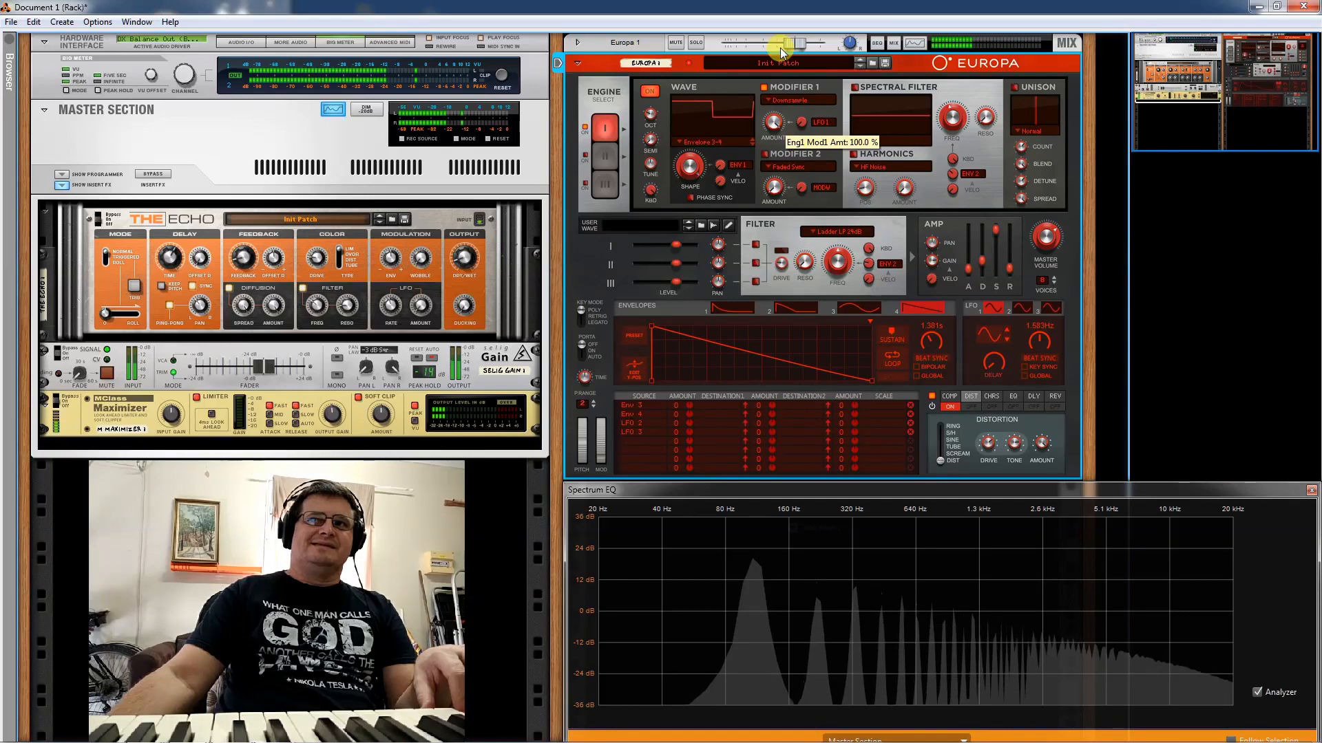
left_click(794, 100)
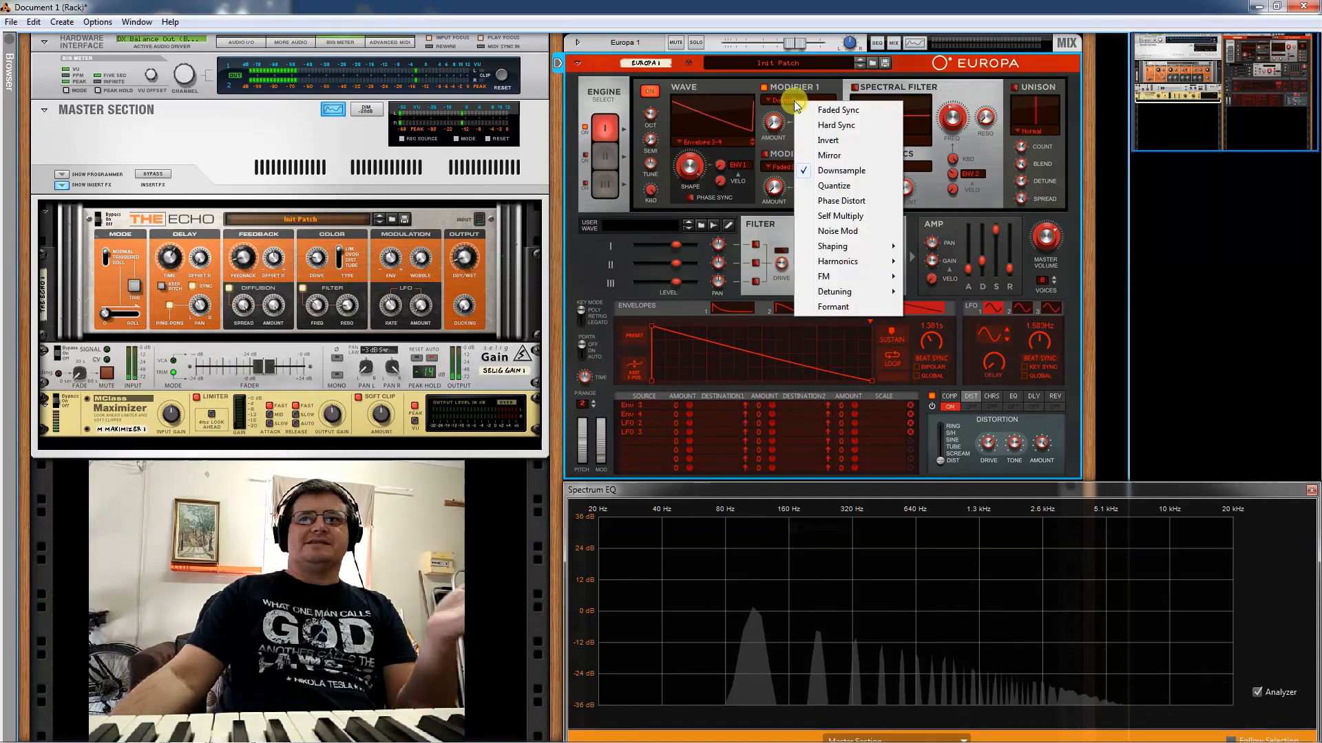
left_click(826, 155)
left_click_drag(778, 128, 771, 278)
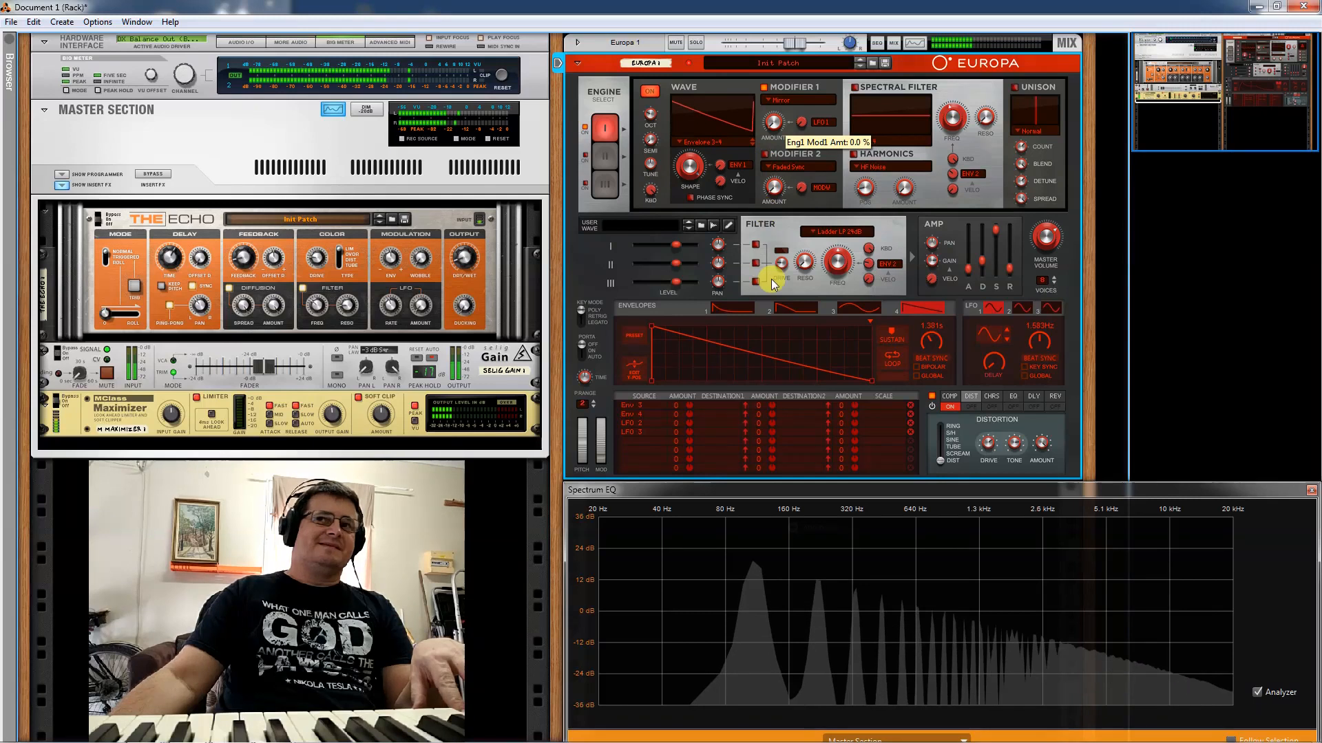
- Audition Modifier 1 on the sawtooth as Invert, and as Phase Distort with its Amount swept down and up
left_click(770, 101)
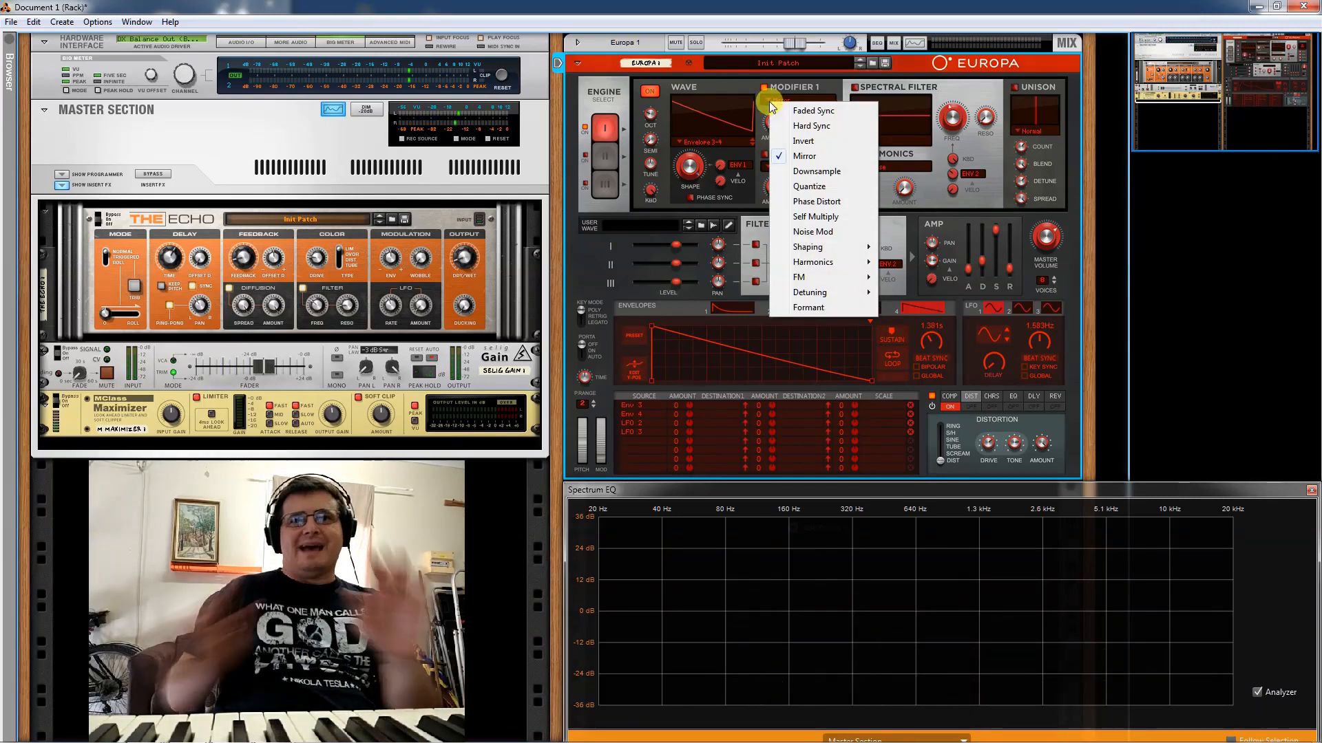
left_click(800, 141)
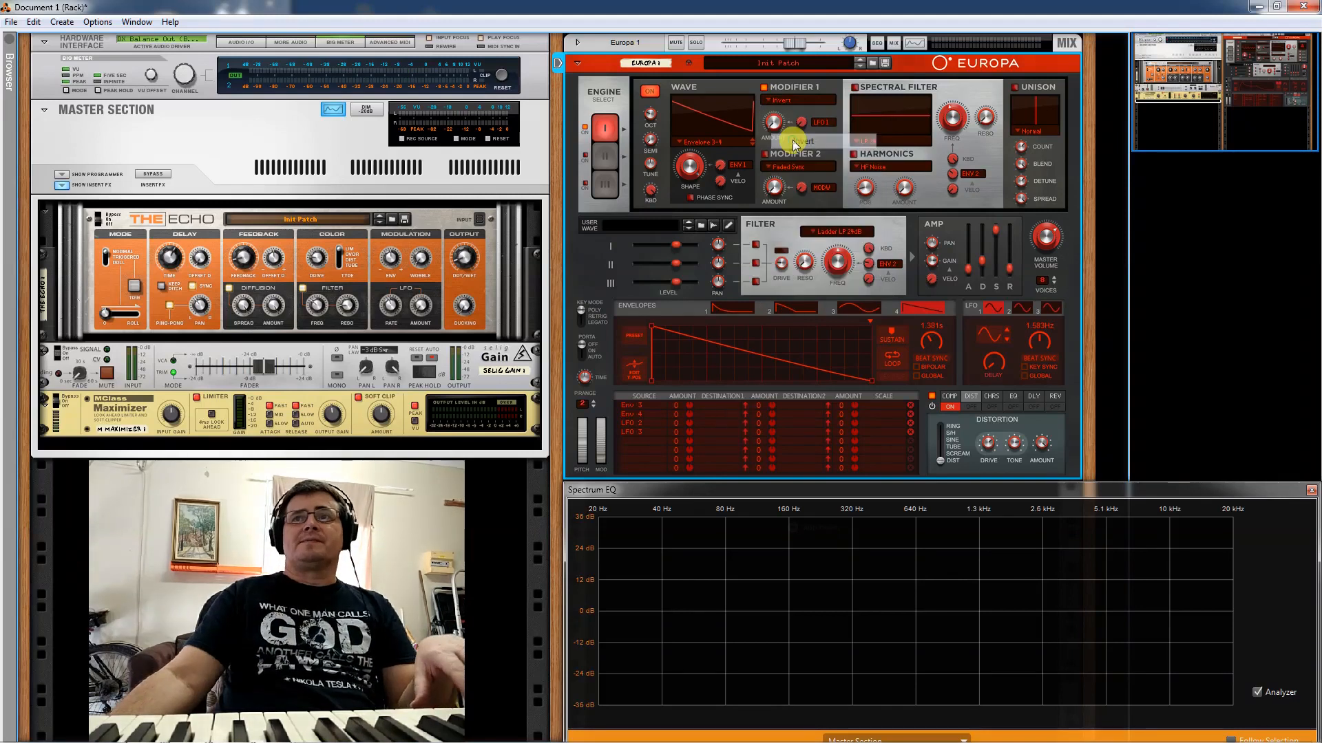
left_click(777, 100)
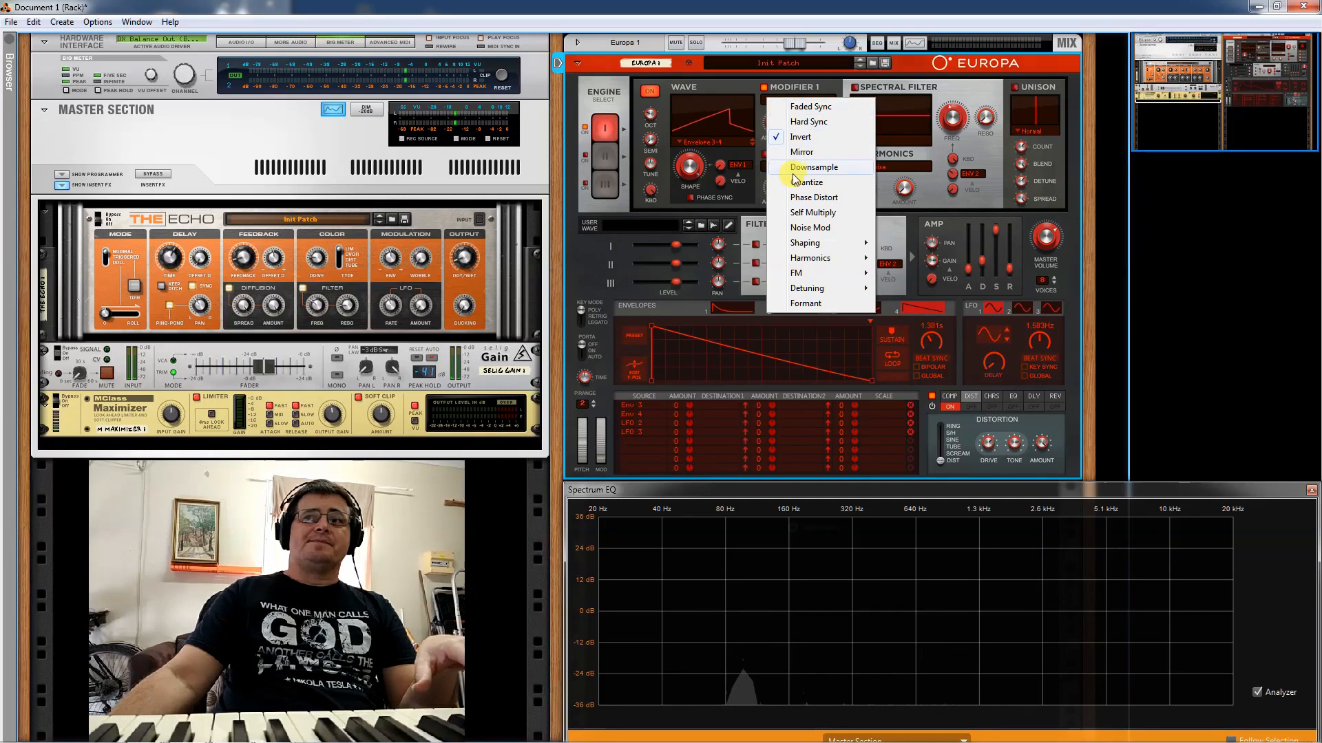
left_click(797, 200)
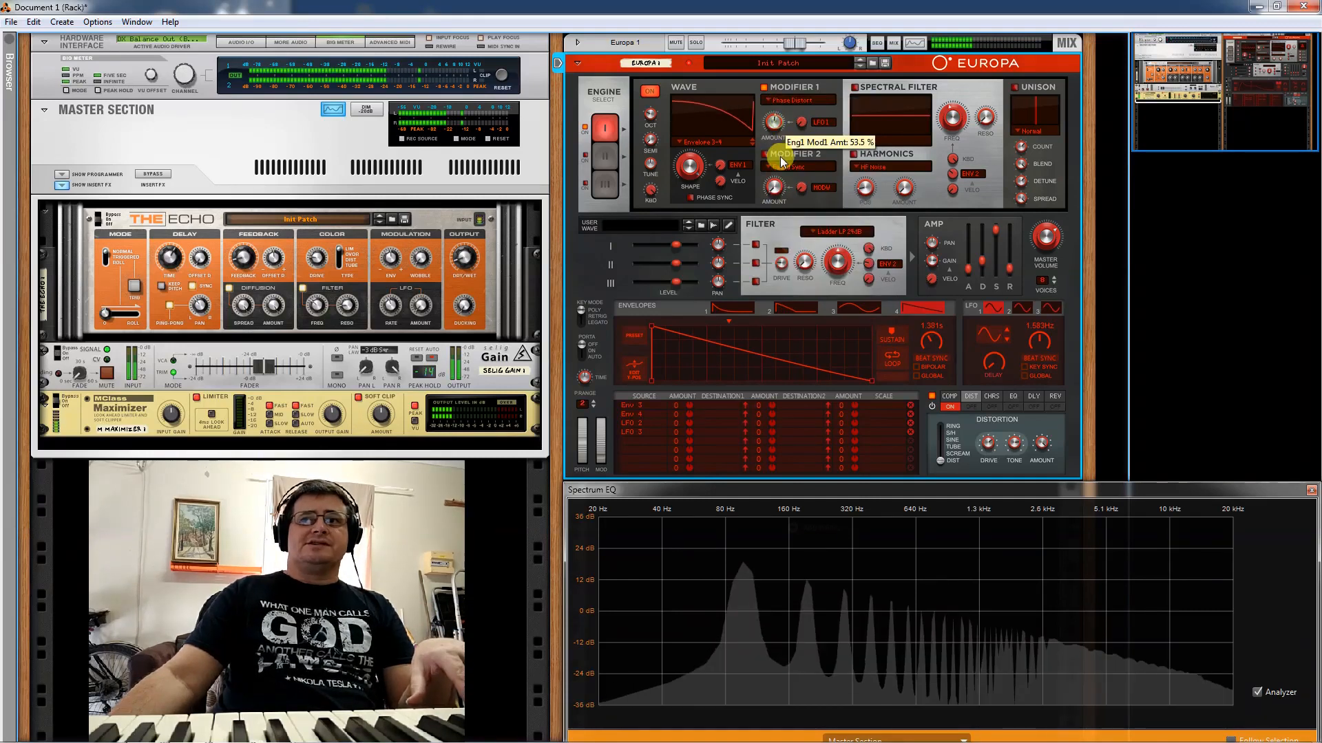
left_click_drag(784, 160, 782, 187)
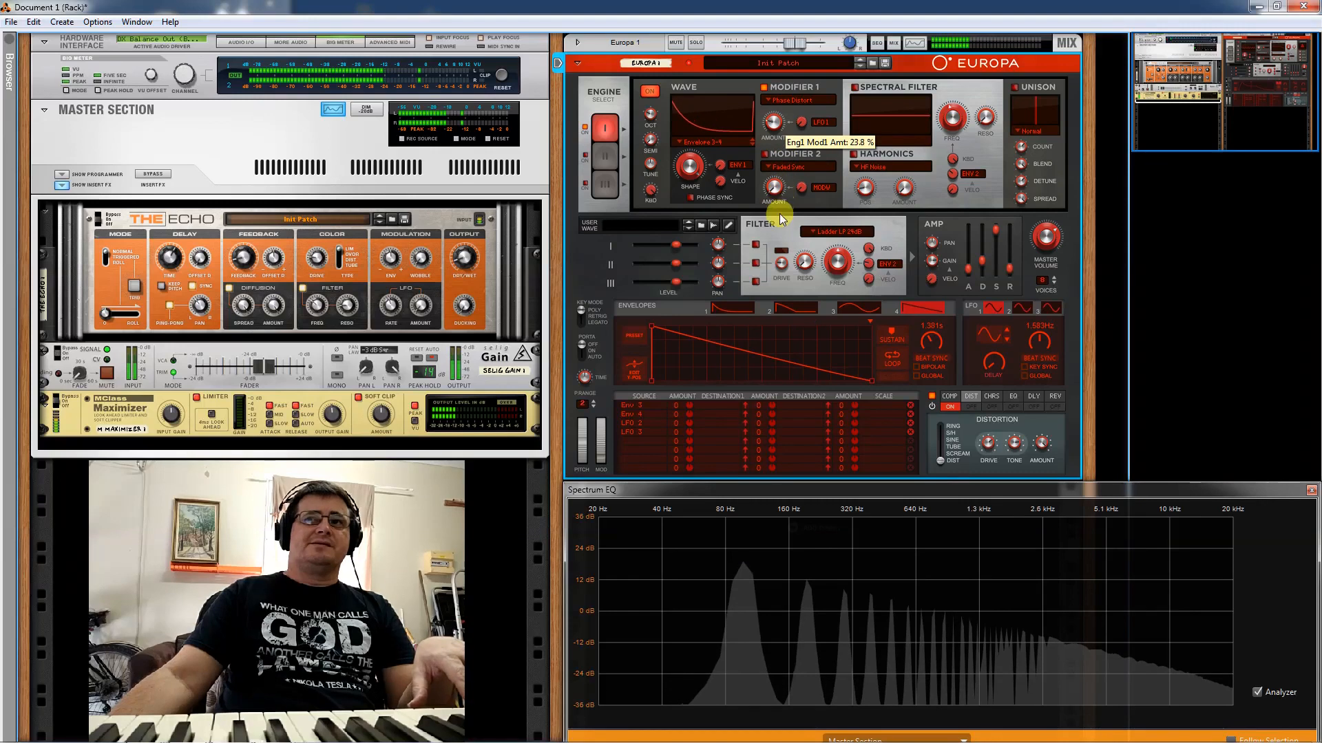
left_click_drag(771, 264, 766, 104)
- Bend envelope 4's ramp into a steep exponential decay, and audition it by varying the Phase Distort Amount
left_click_drag(755, 47, 753, 27)
left_click_drag(666, 334, 673, 477)
mouse_move(774, 123)
left_mouse_down()
mouse_move(788, 301)
mouse_move(779, 138)
left_mouse_up()
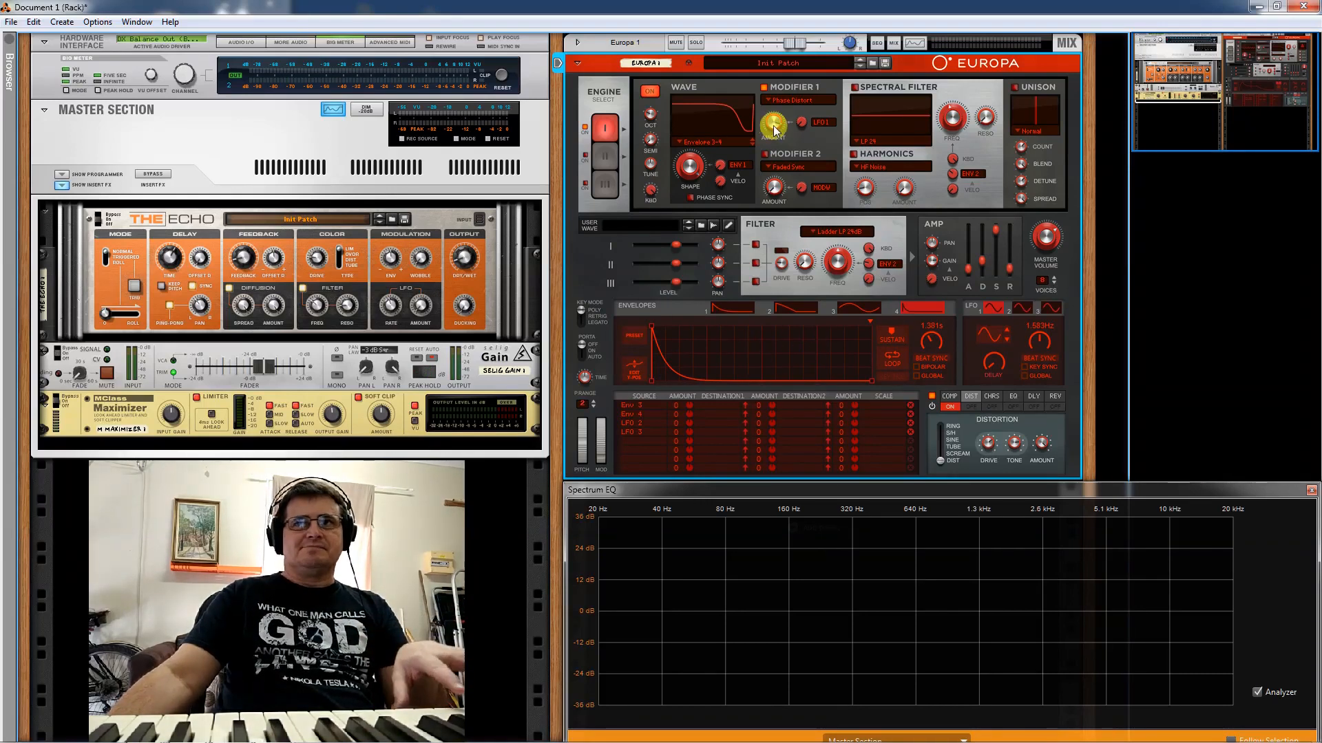
- Switch Modifier 1 to Noise Mod, and sweep its Amount while straightening envelope 4 back into a linear ramp
left_click(765, 99)
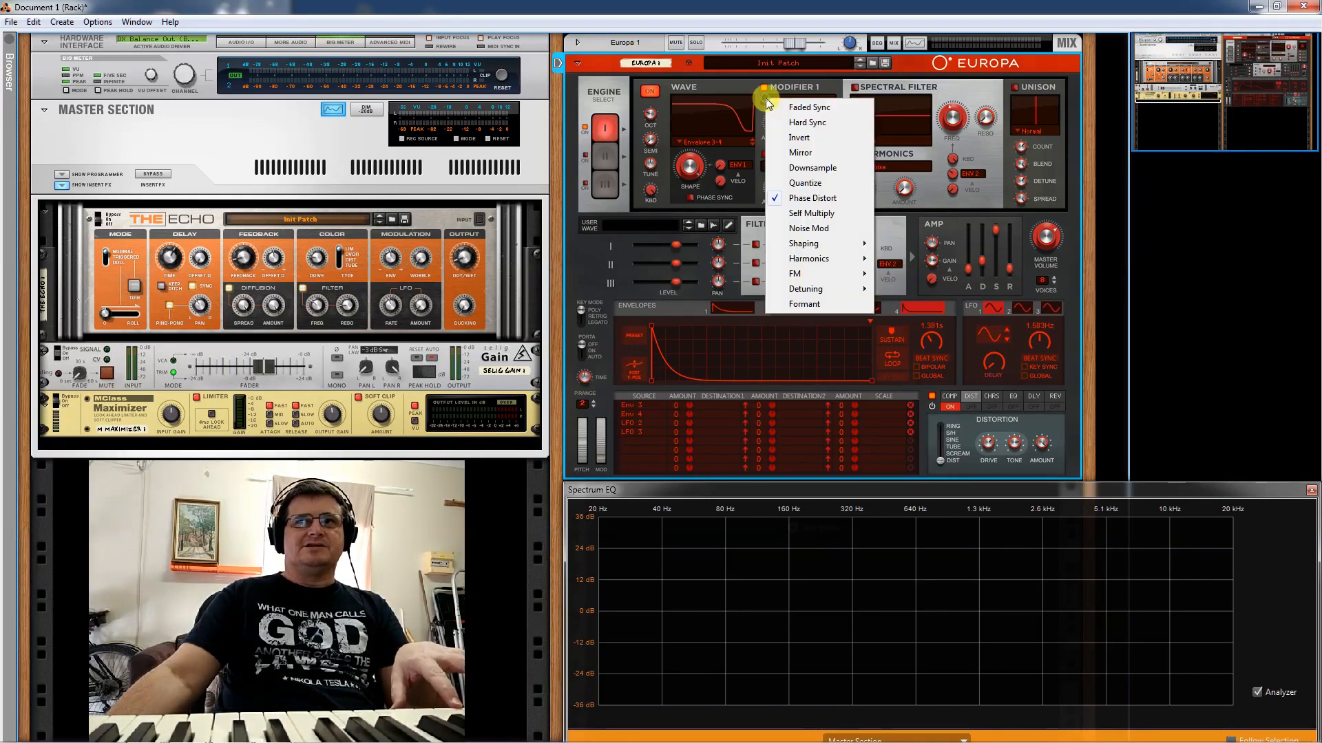
left_click(803, 229)
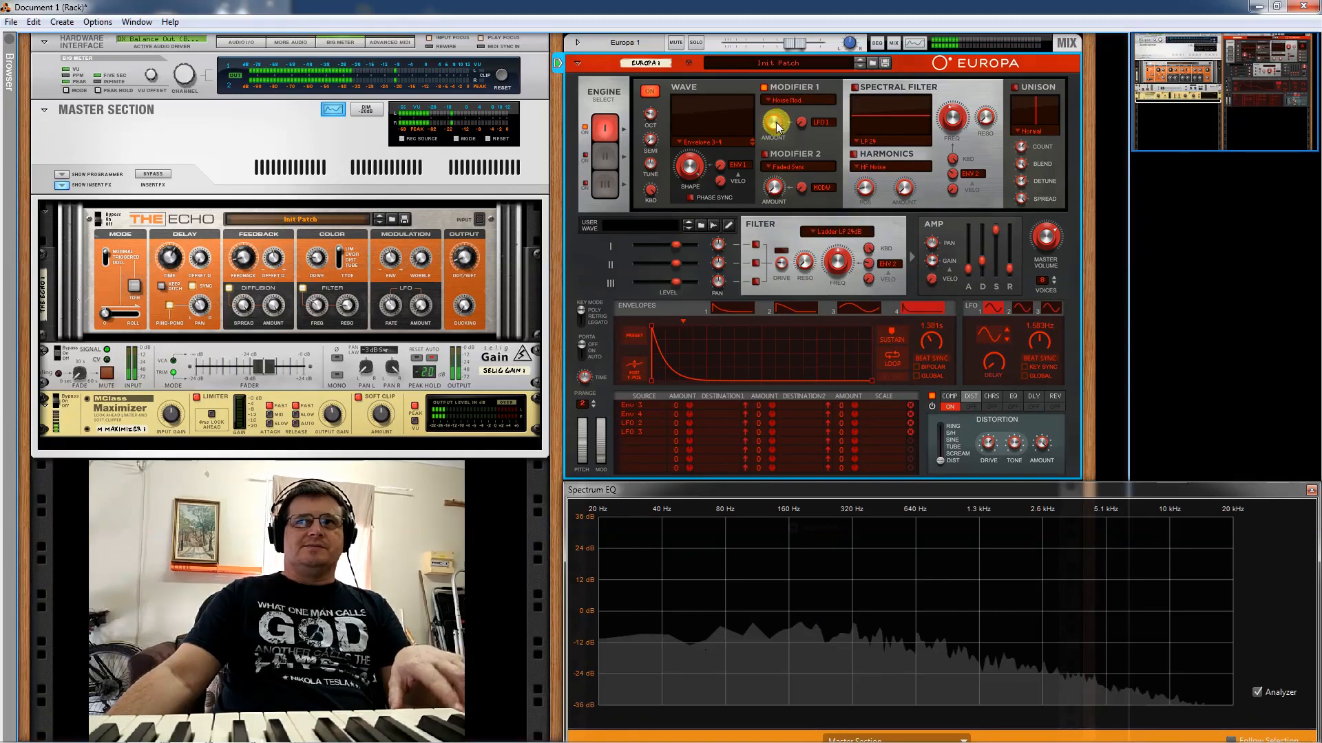
left_click_drag(776, 126, 781, 288)
left_click_drag(713, 374, 757, 318)
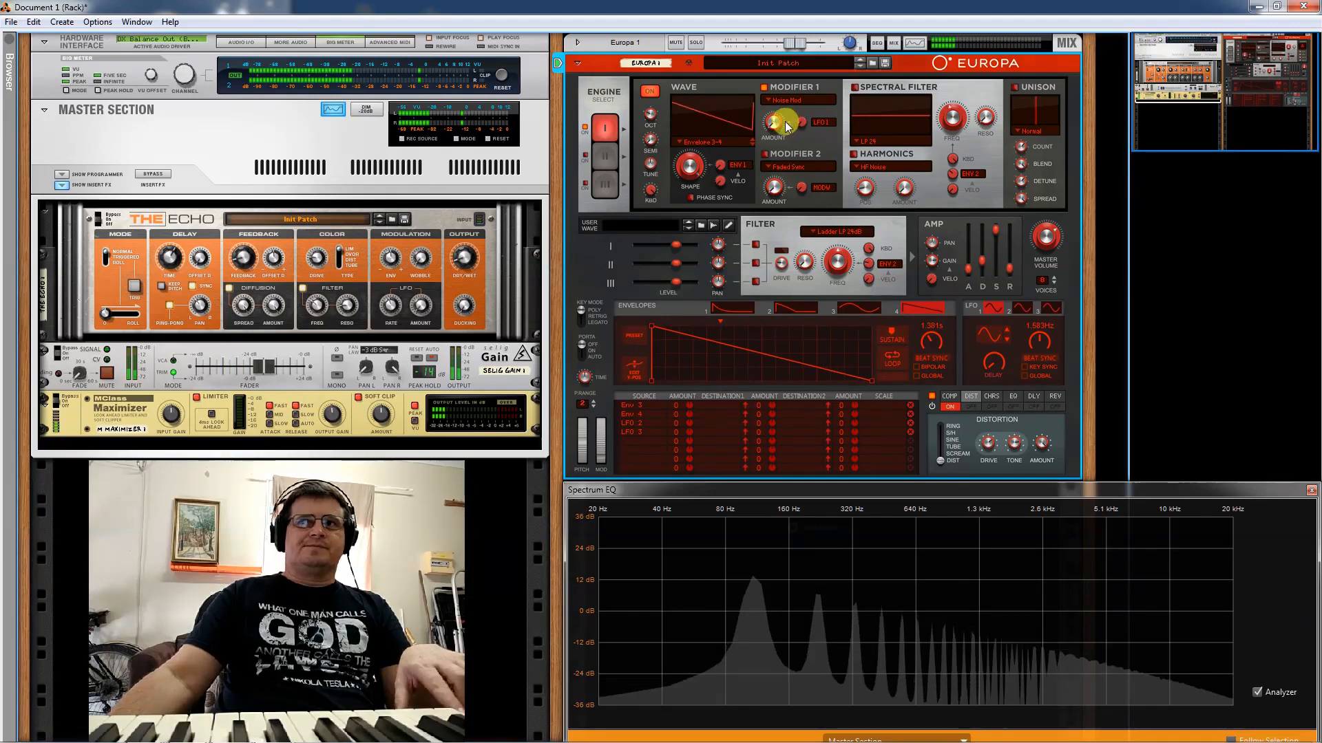
left_click_drag(790, 124, 803, 79)
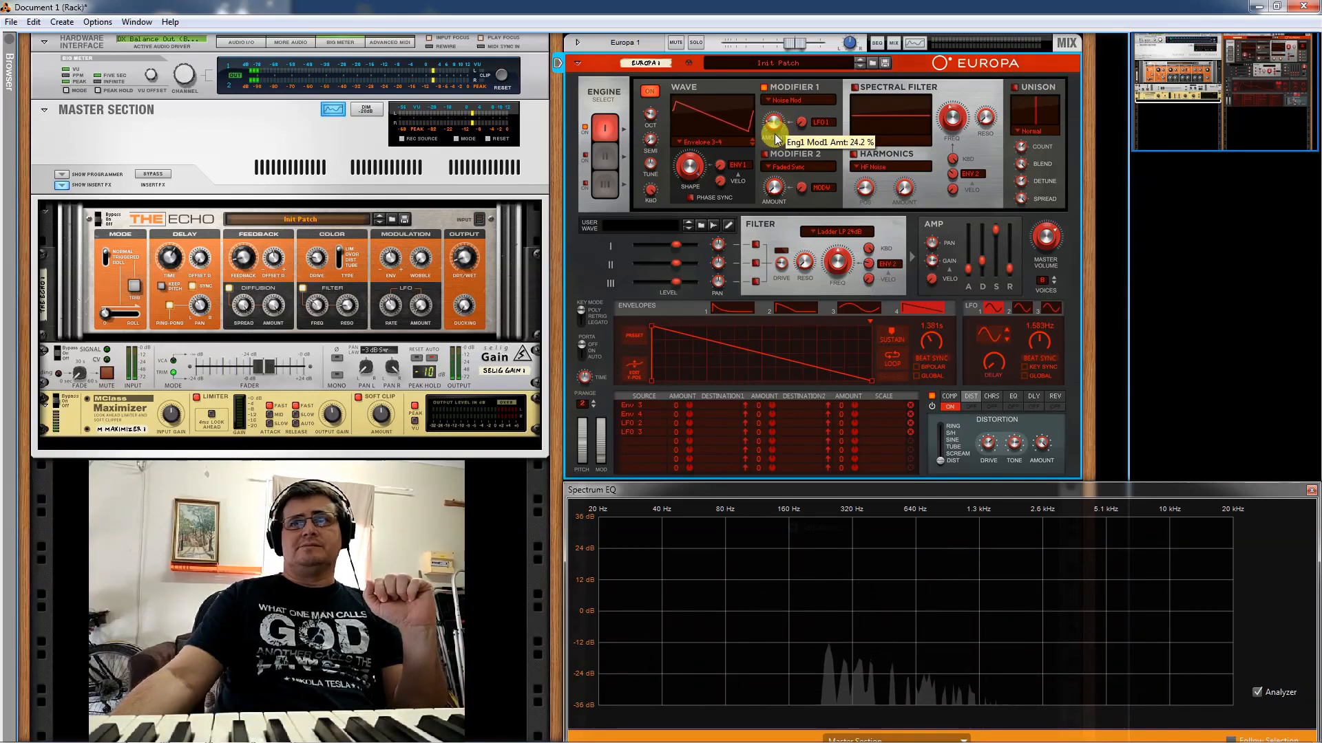
- Audition Engine 1's Spectral Filter as LP 24 on the noise-modulated sawtooth by sweeping its frequency down and up
left_click(855, 87)
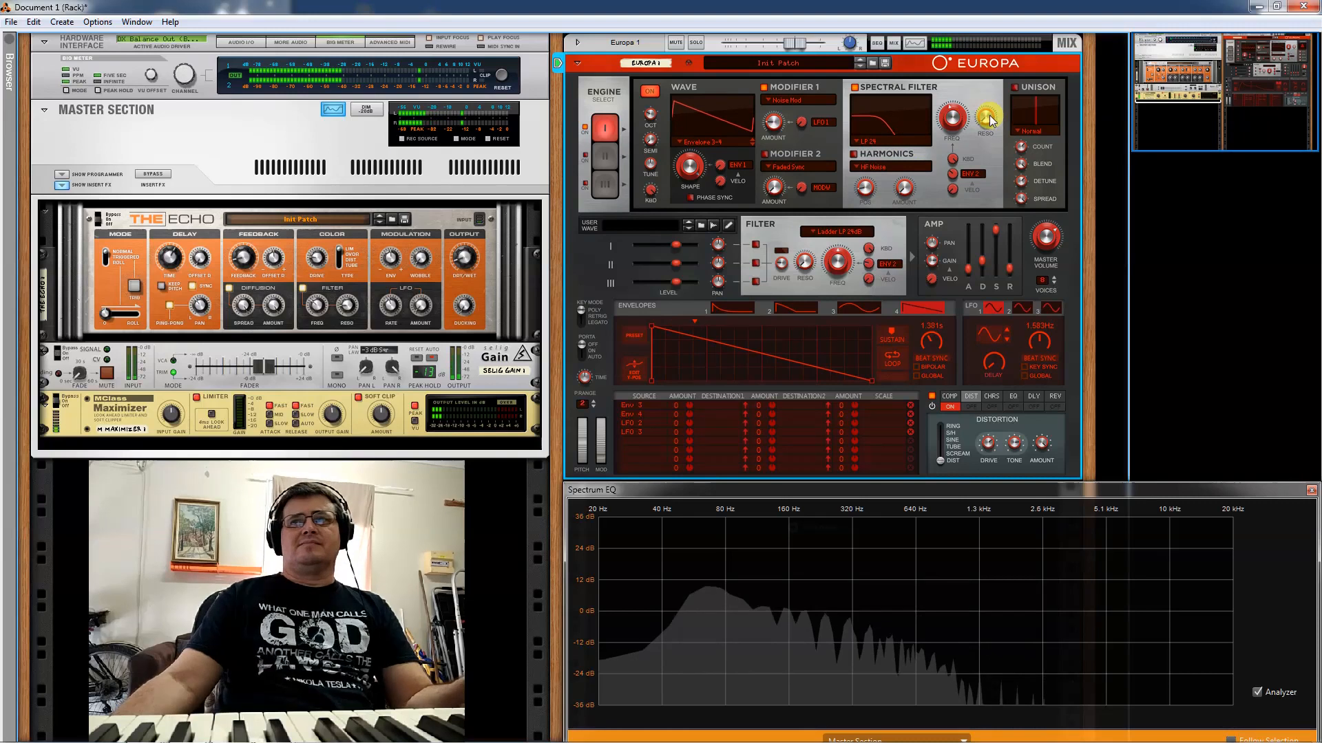
scroll(956, 137, "down", 5)
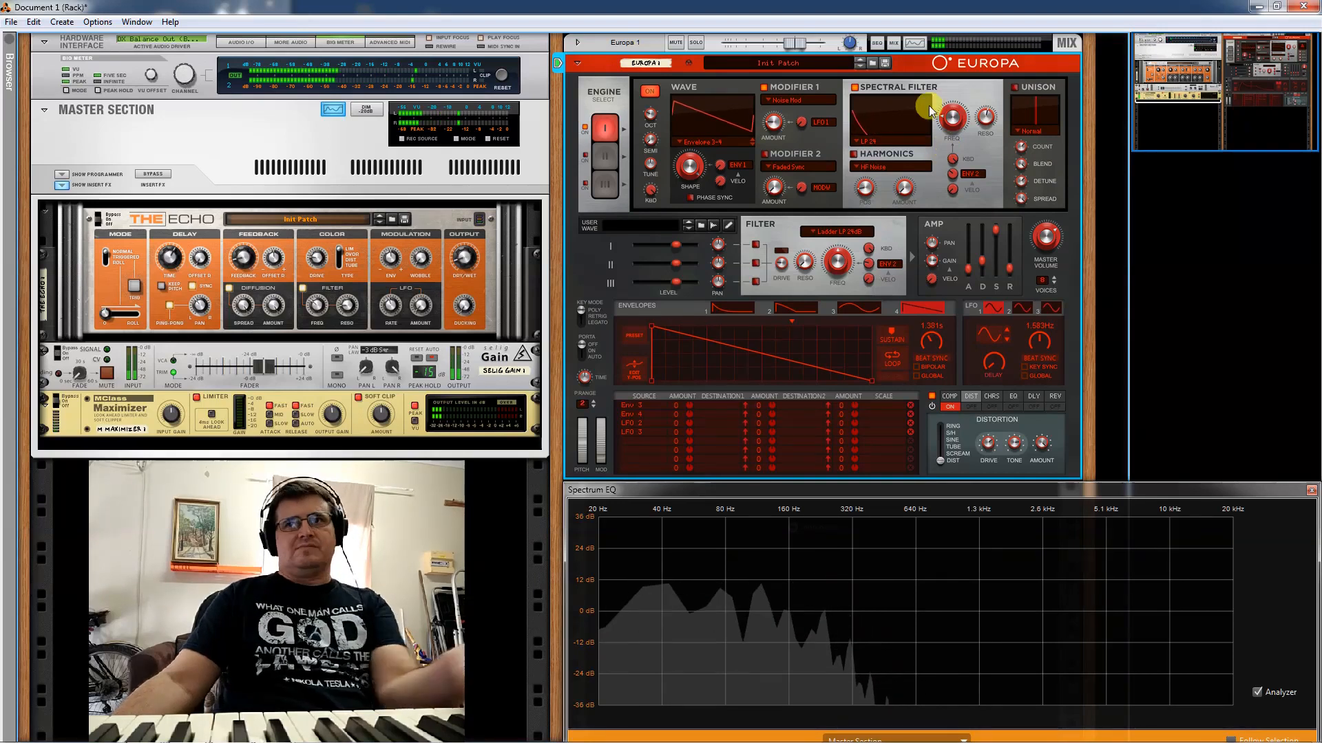
scroll(953, 113, "up", 5)
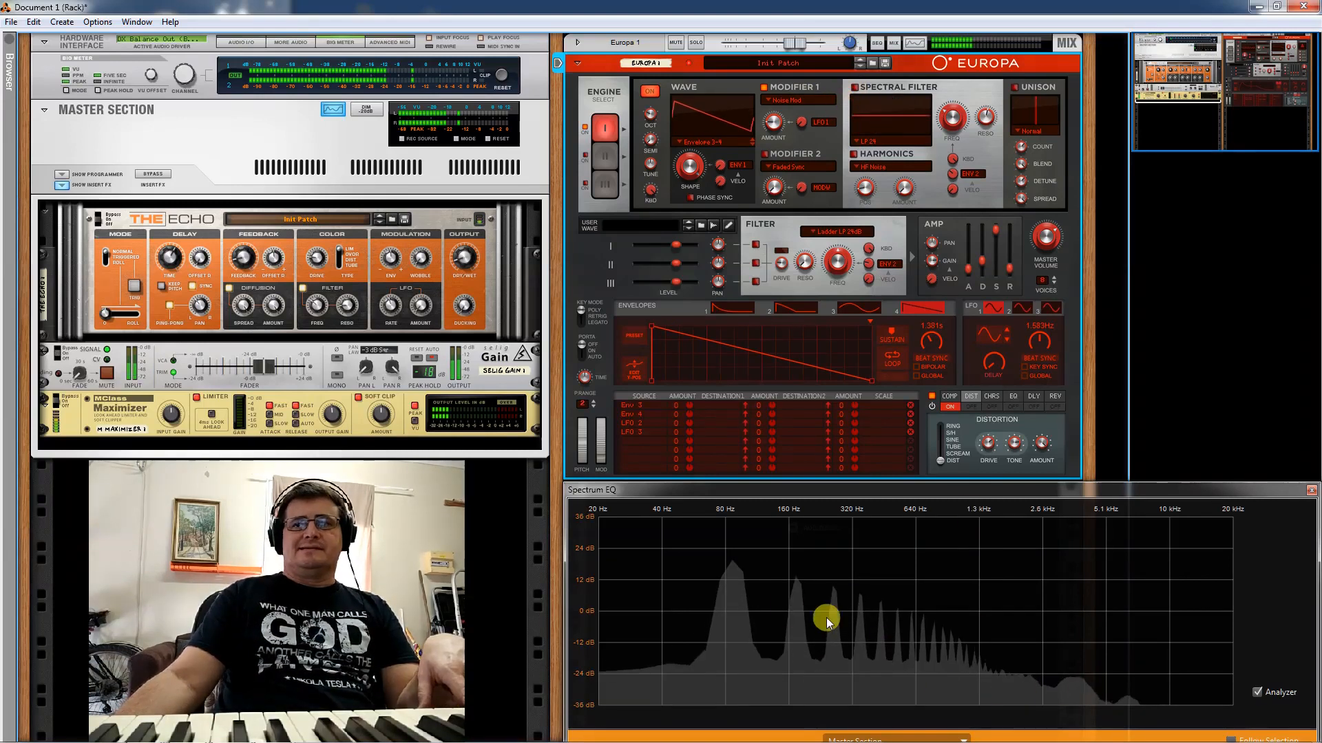
- Compare the sawtooth with Modifier 1 off and on, and set the Noise Mod Amount to 14.8%
left_click(764, 87)
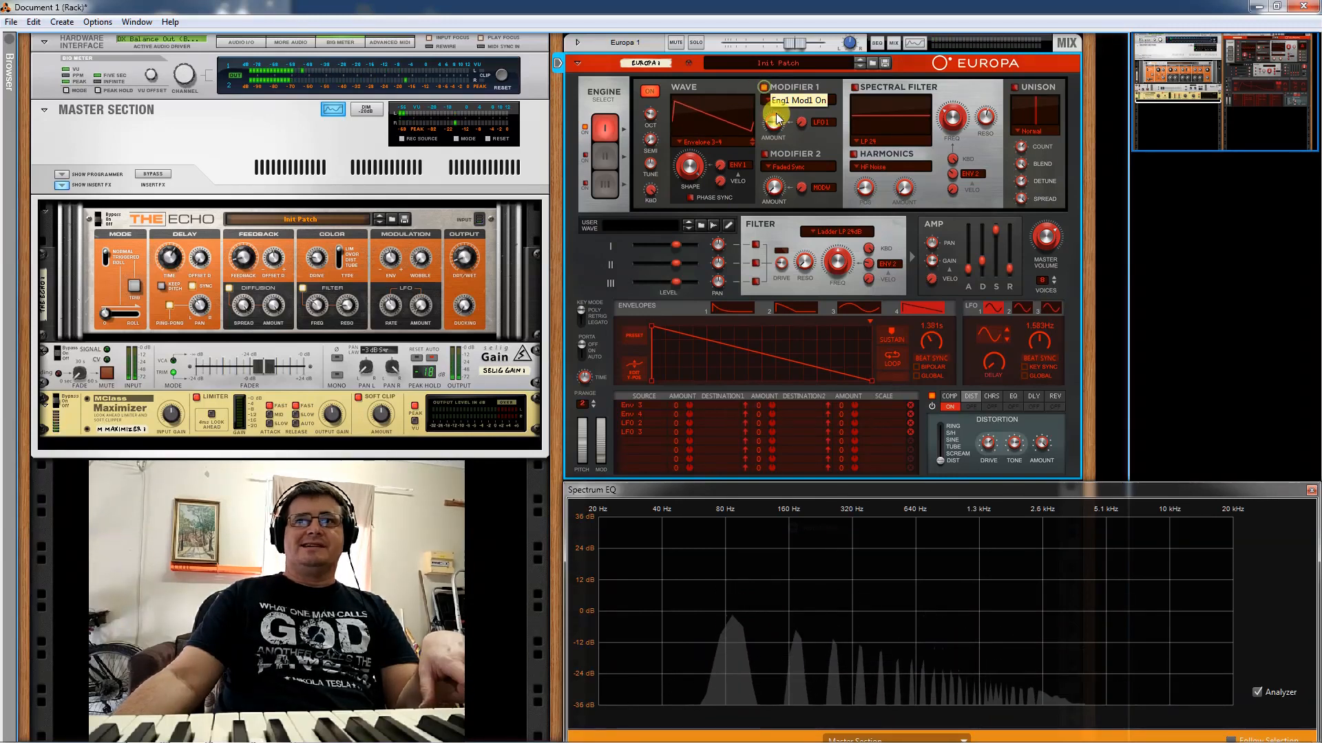
left_click_drag(776, 124, 785, 30)
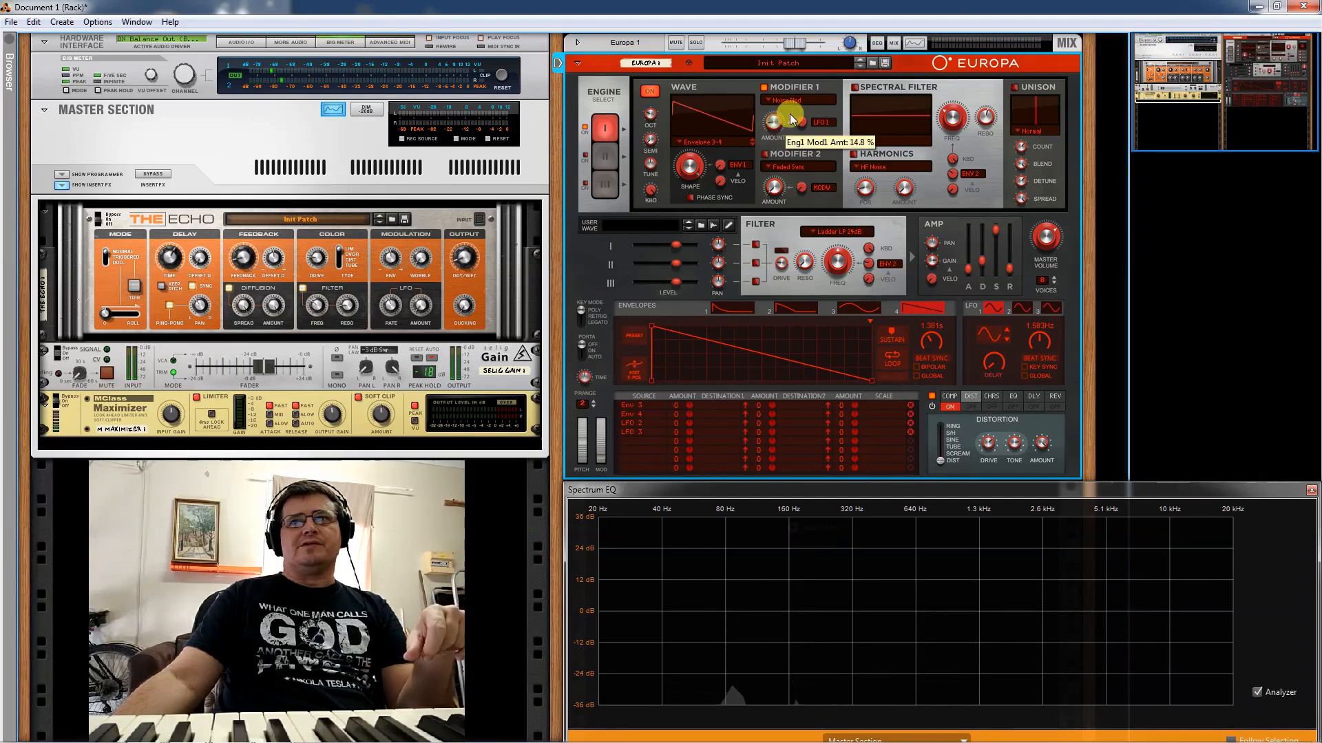
- Enable Engine 1's Spectral Filter and set its type to Envelope 4
left_click(856, 88)
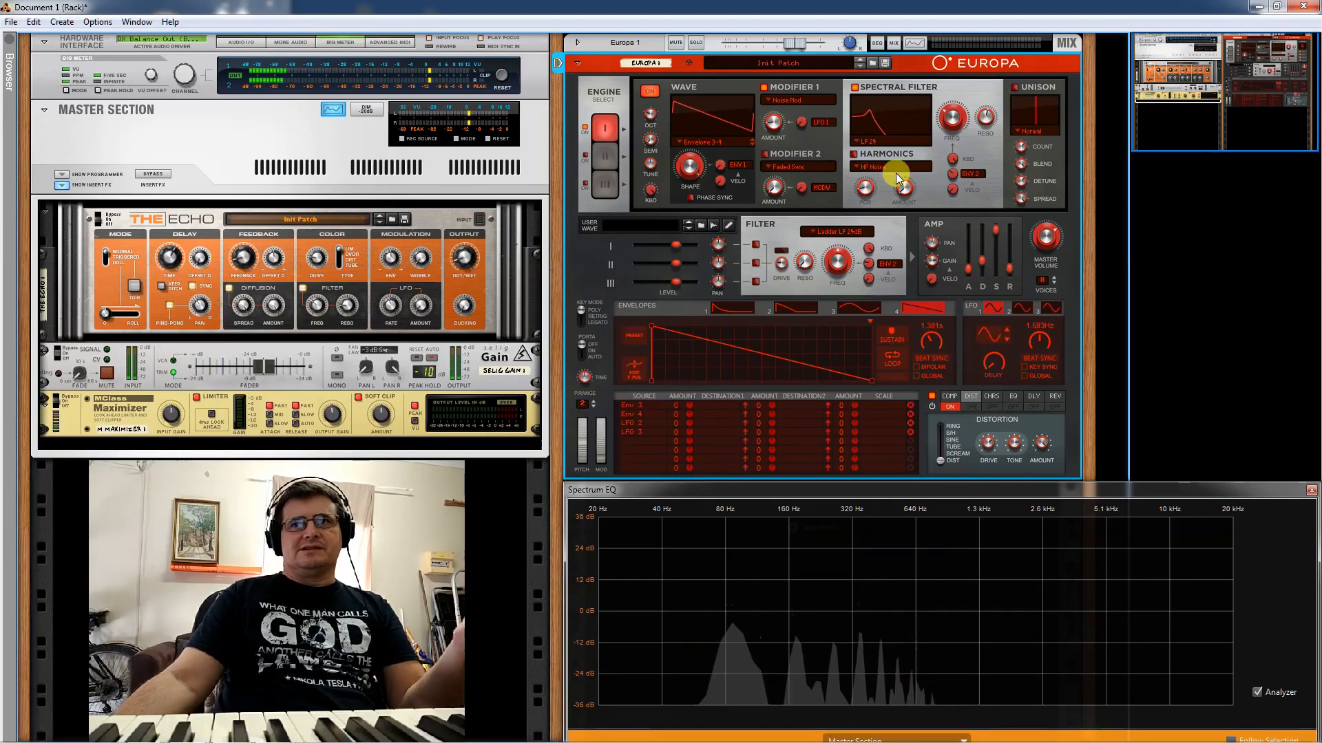
left_click(857, 143)
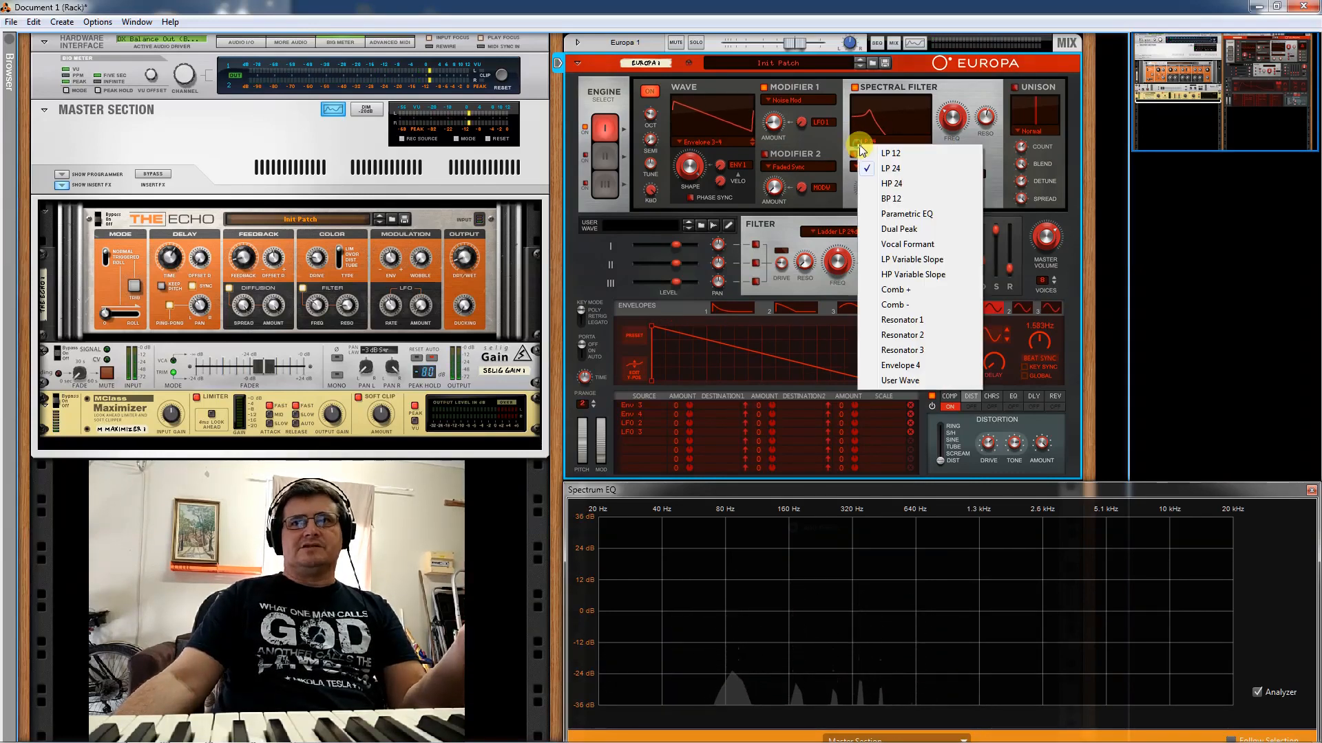
left_click(923, 369)
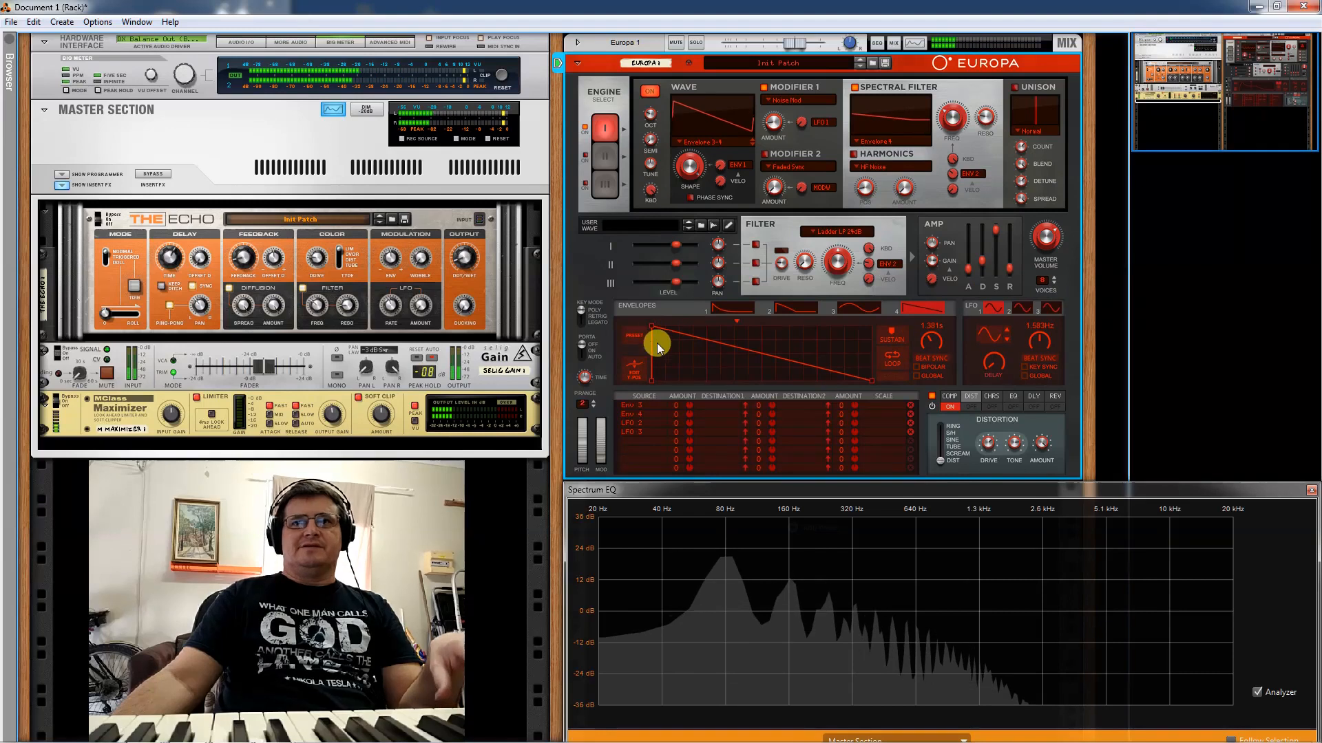
- Reshape envelope 4 into a central peak by moving its start point to the middle and adding baseline points on both sides
left_click_drag(651, 325, 762, 354)
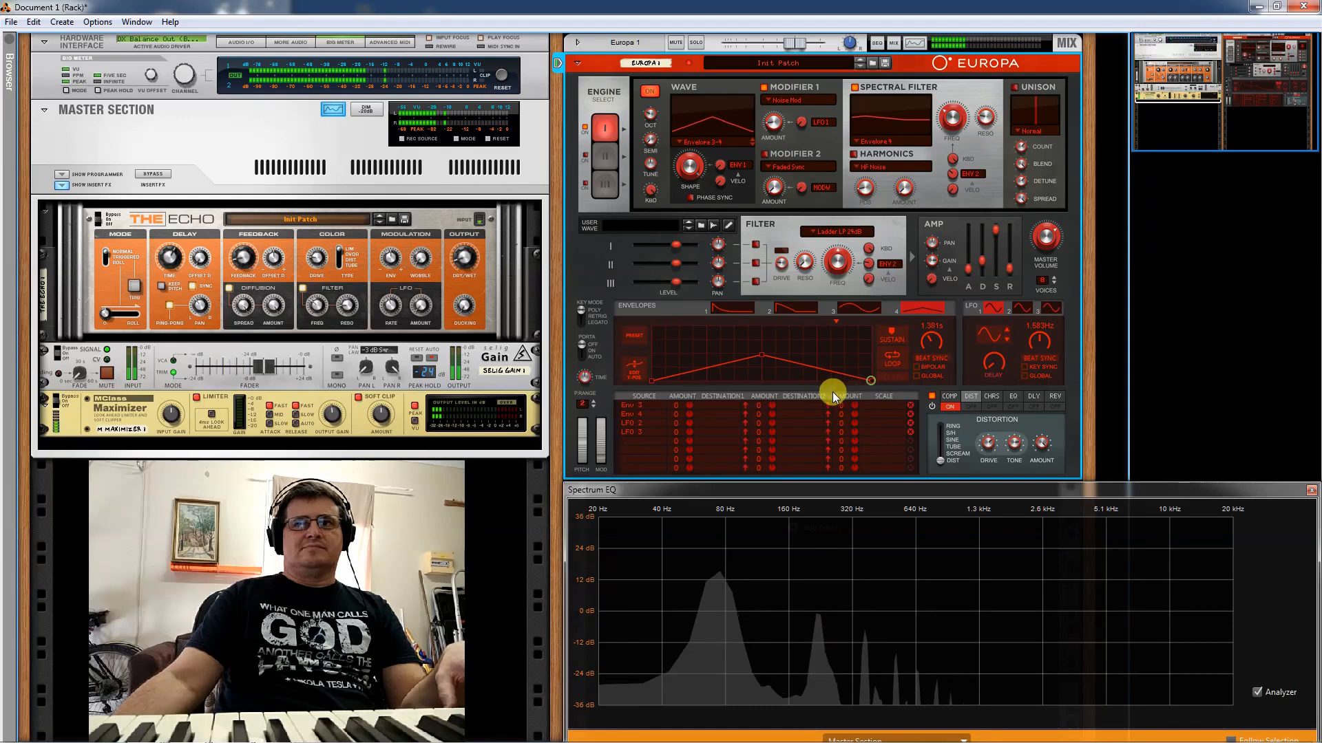
left_click(869, 379)
left_click(826, 380)
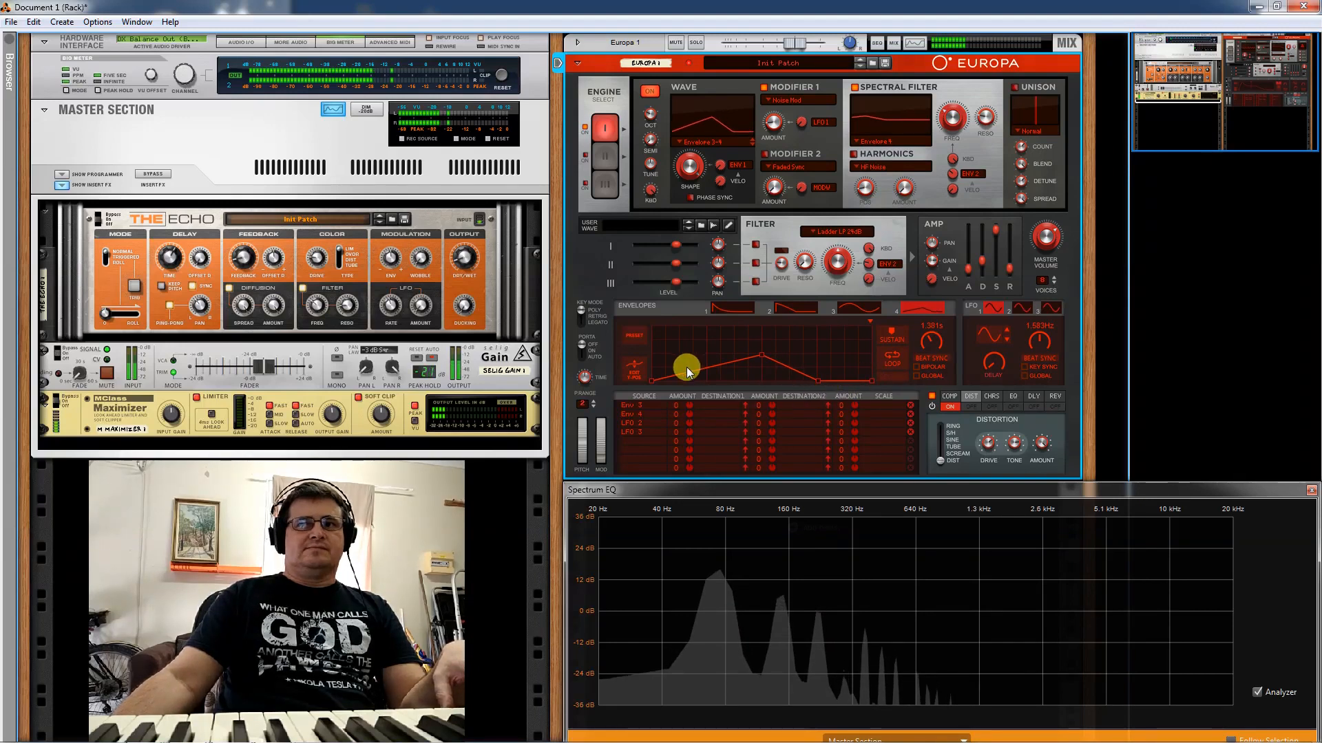
left_click_drag(704, 369, 749, 390)
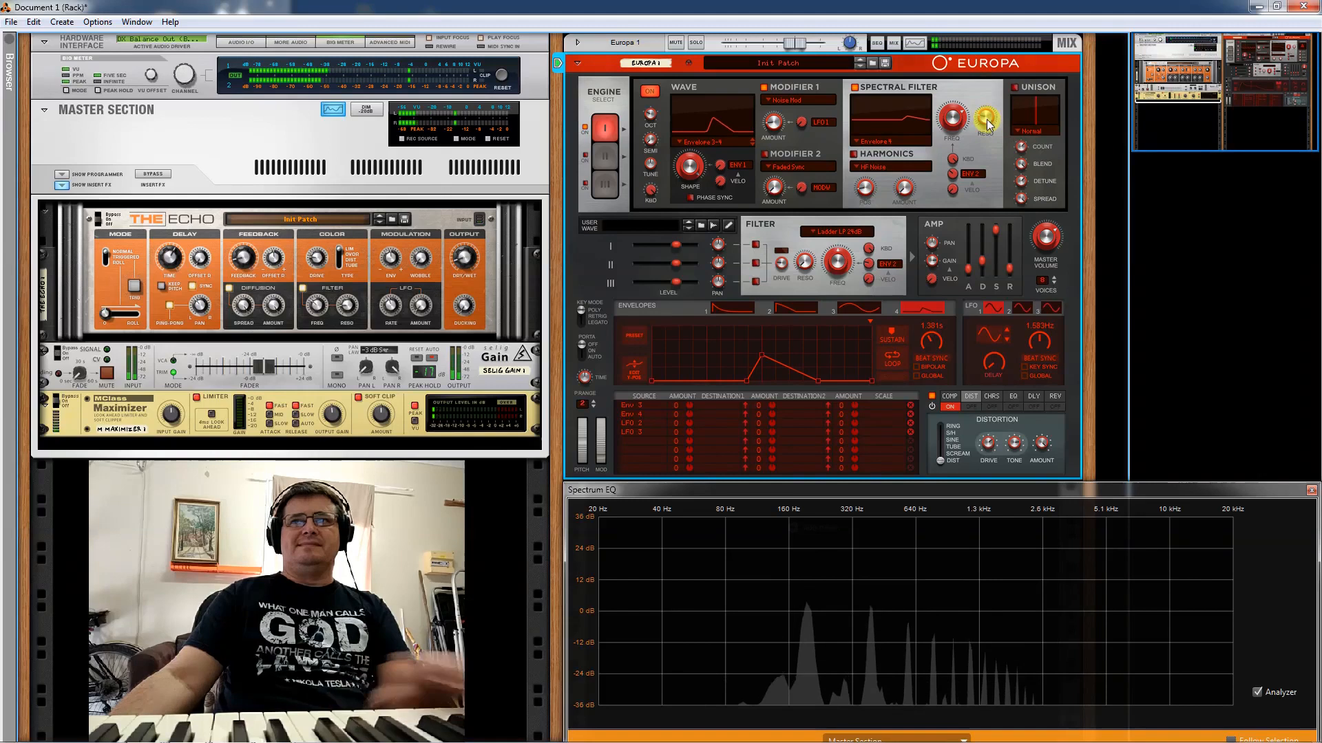
- Raise envelope 4's central peak and steepen its rising side, auditioning it with changes to the Spectral Filter's resonance and frequency
left_click_drag(986, 119, 958, 154)
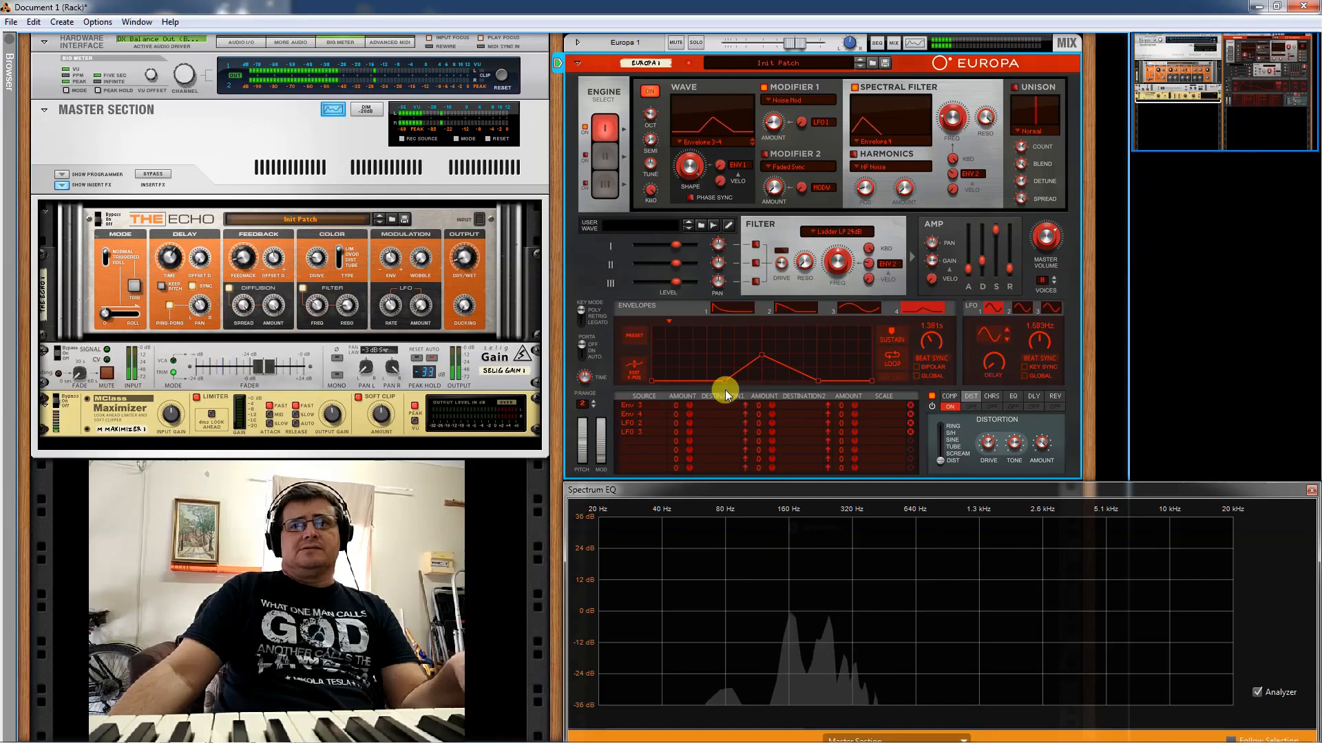
left_click_drag(763, 358, 766, 345)
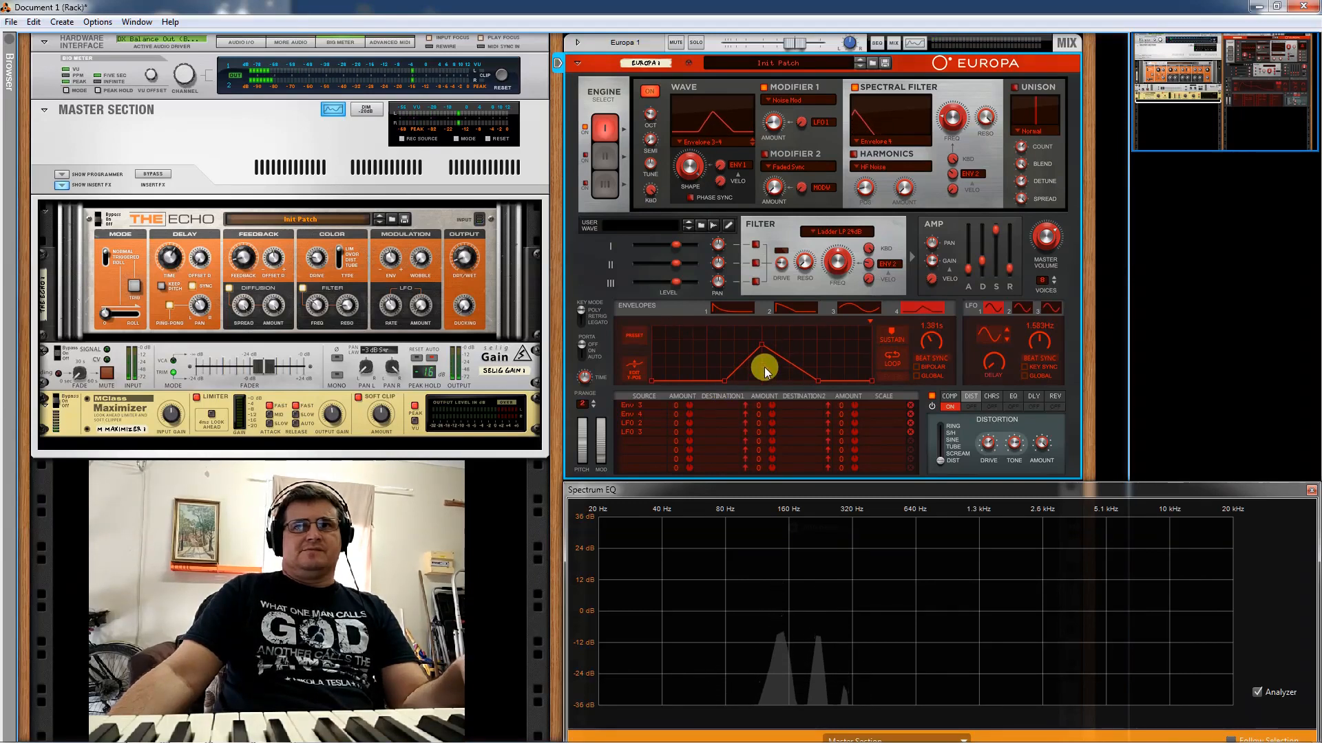
left_click_drag(724, 383, 762, 396)
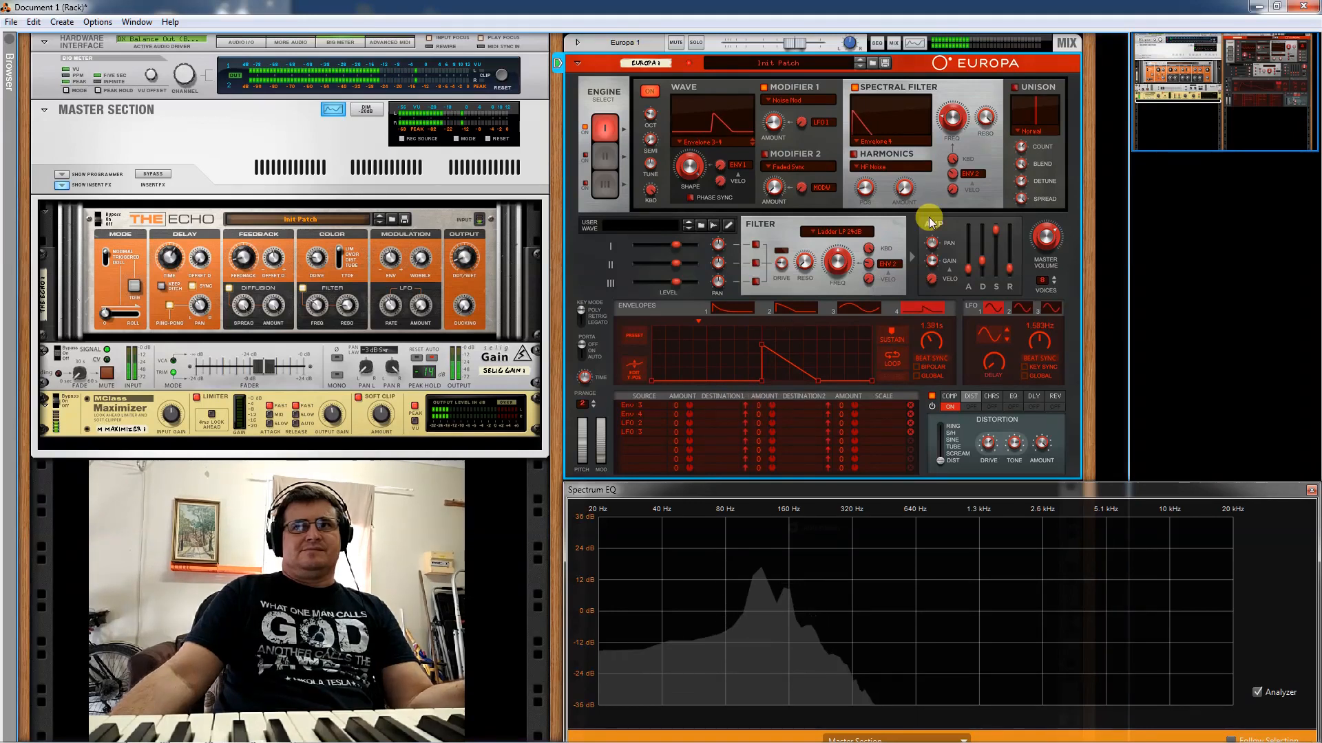
left_click_drag(966, 145, 966, 135)
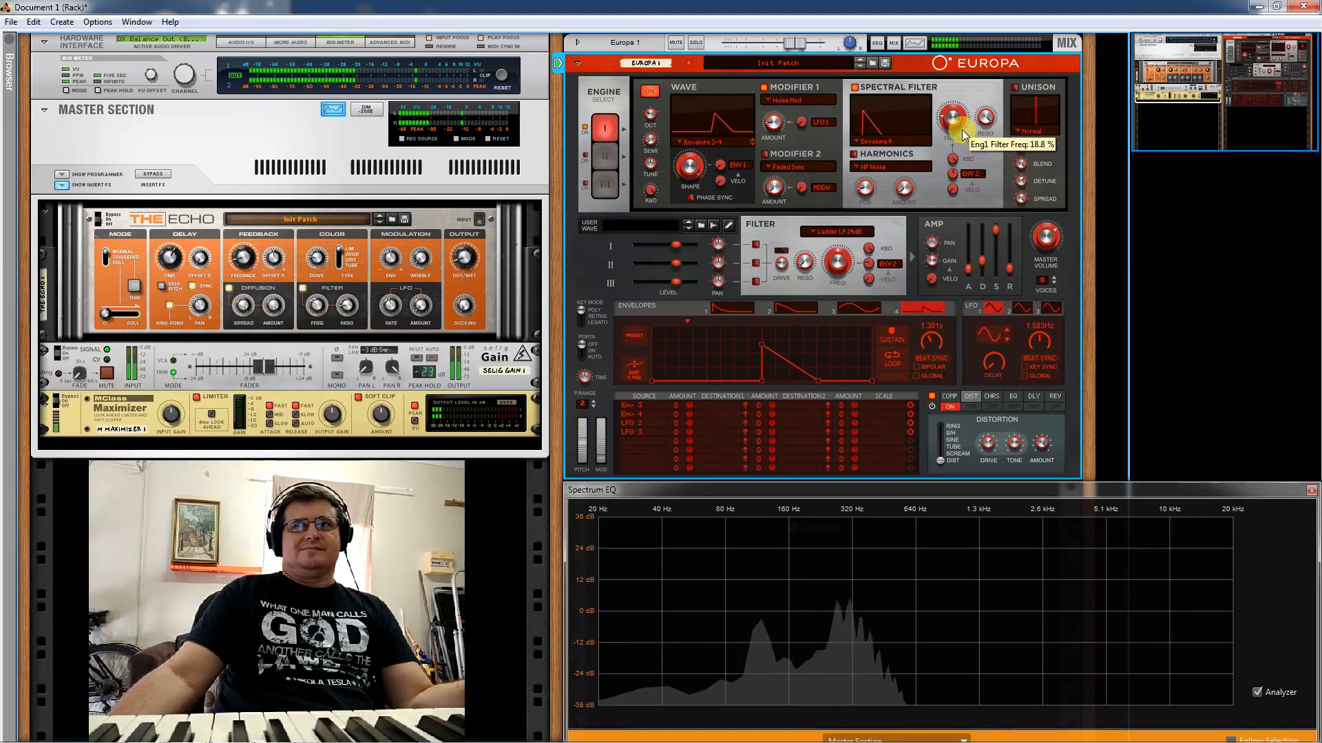
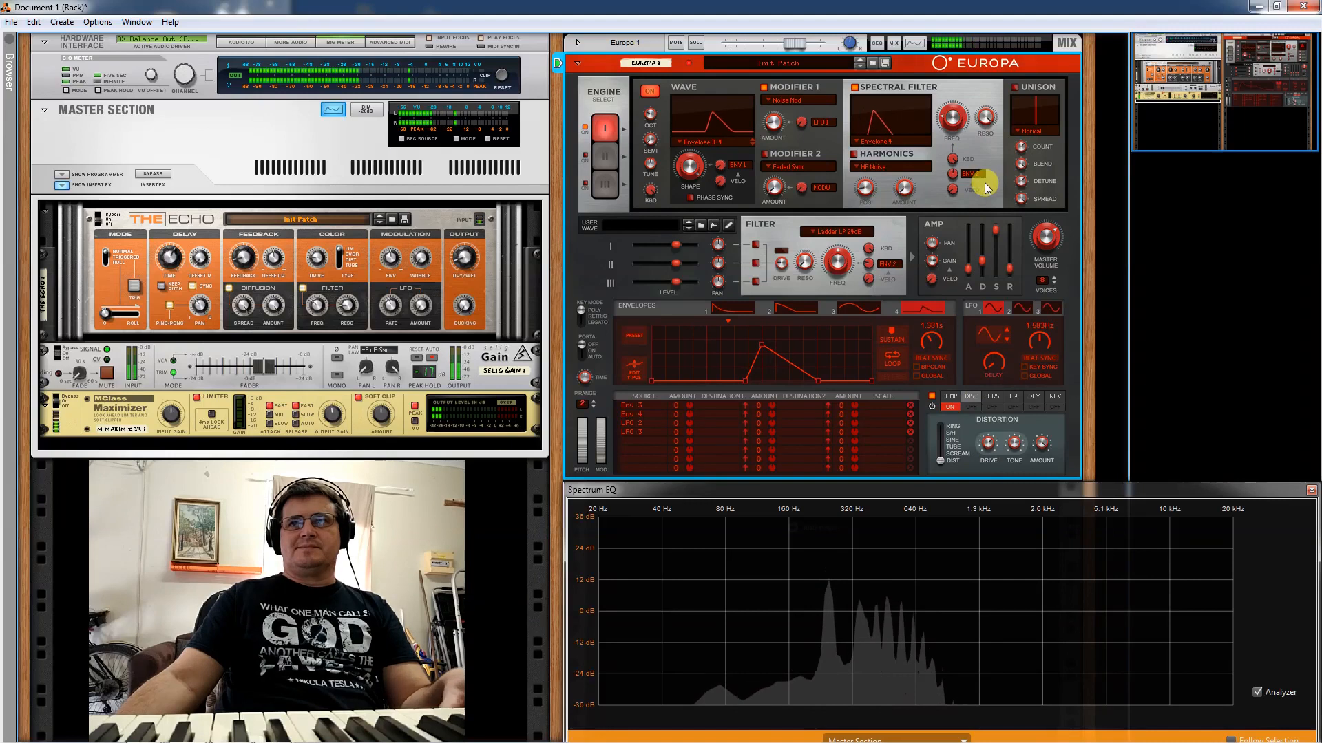
- Set the Spectral Filter's frequency modulation source to LFO 1, and slow the LFO to about 0.2 Hz
left_click(965, 173)
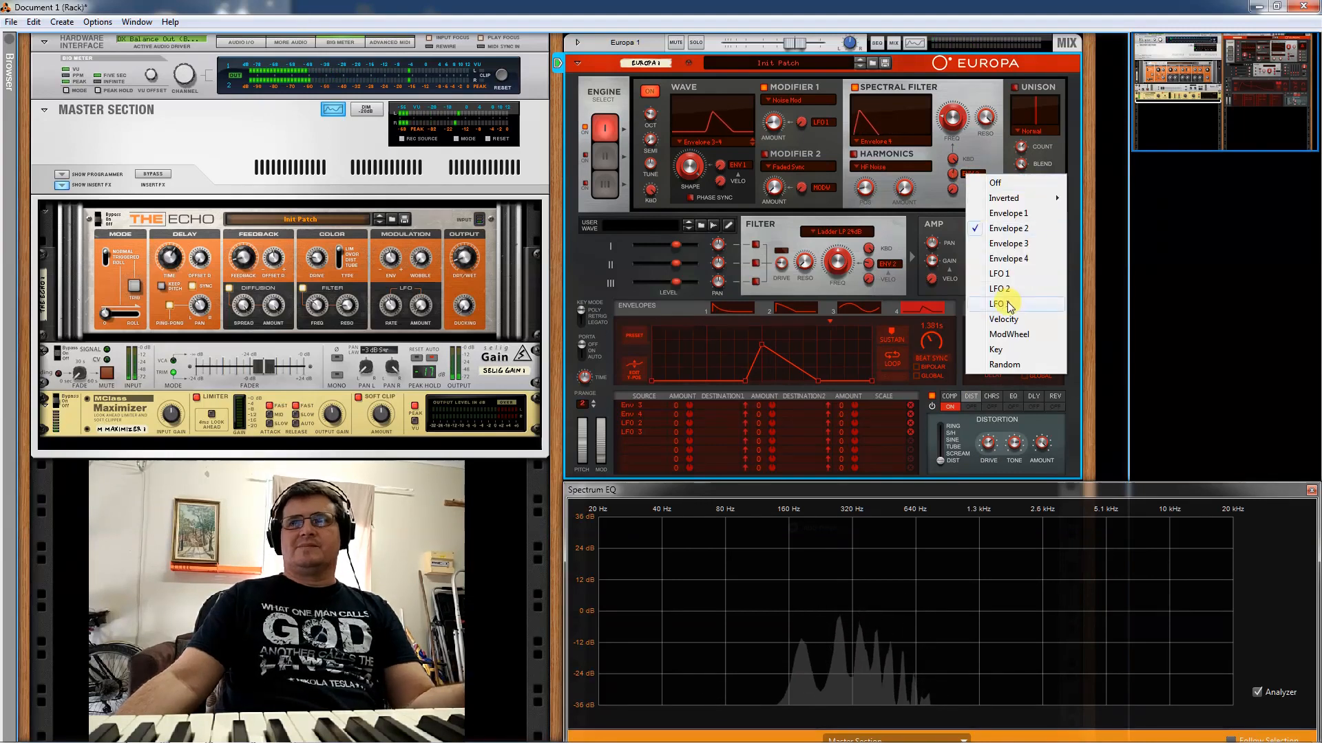
left_click(998, 274)
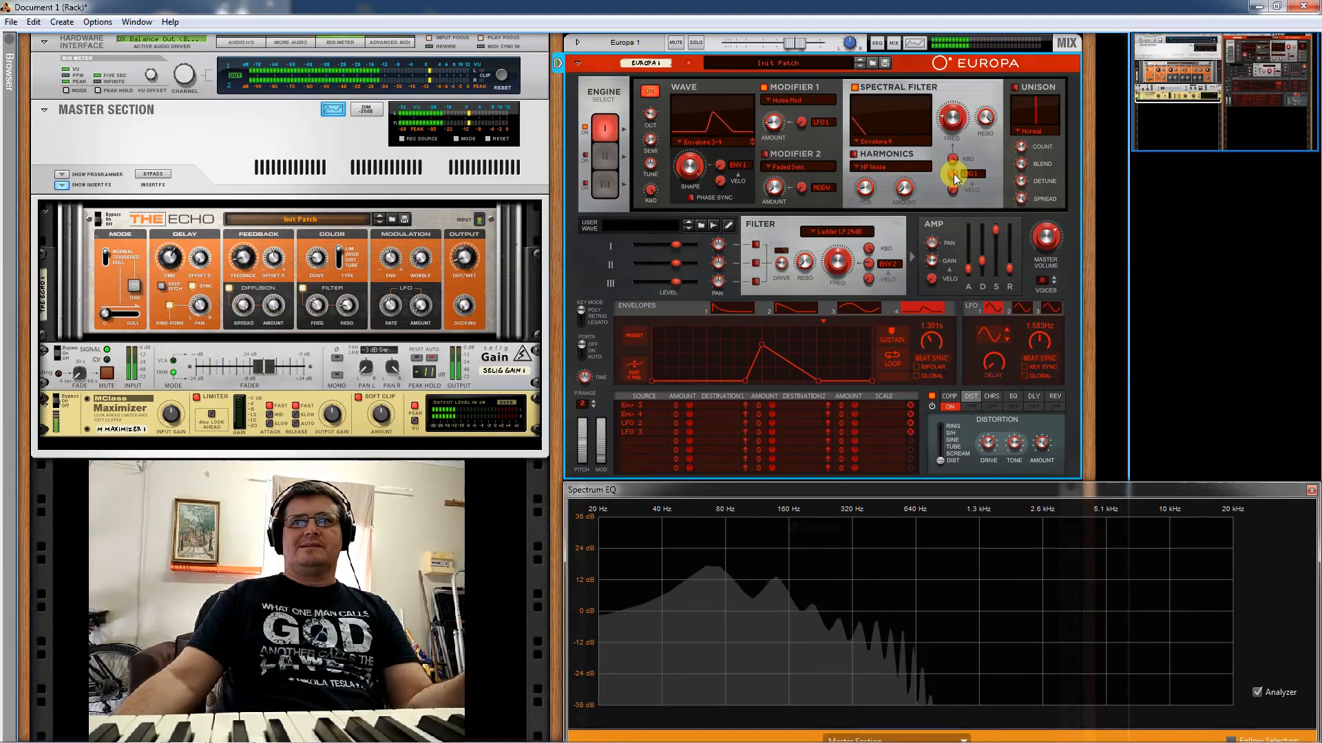
left_click_drag(1035, 344, 1041, 402)
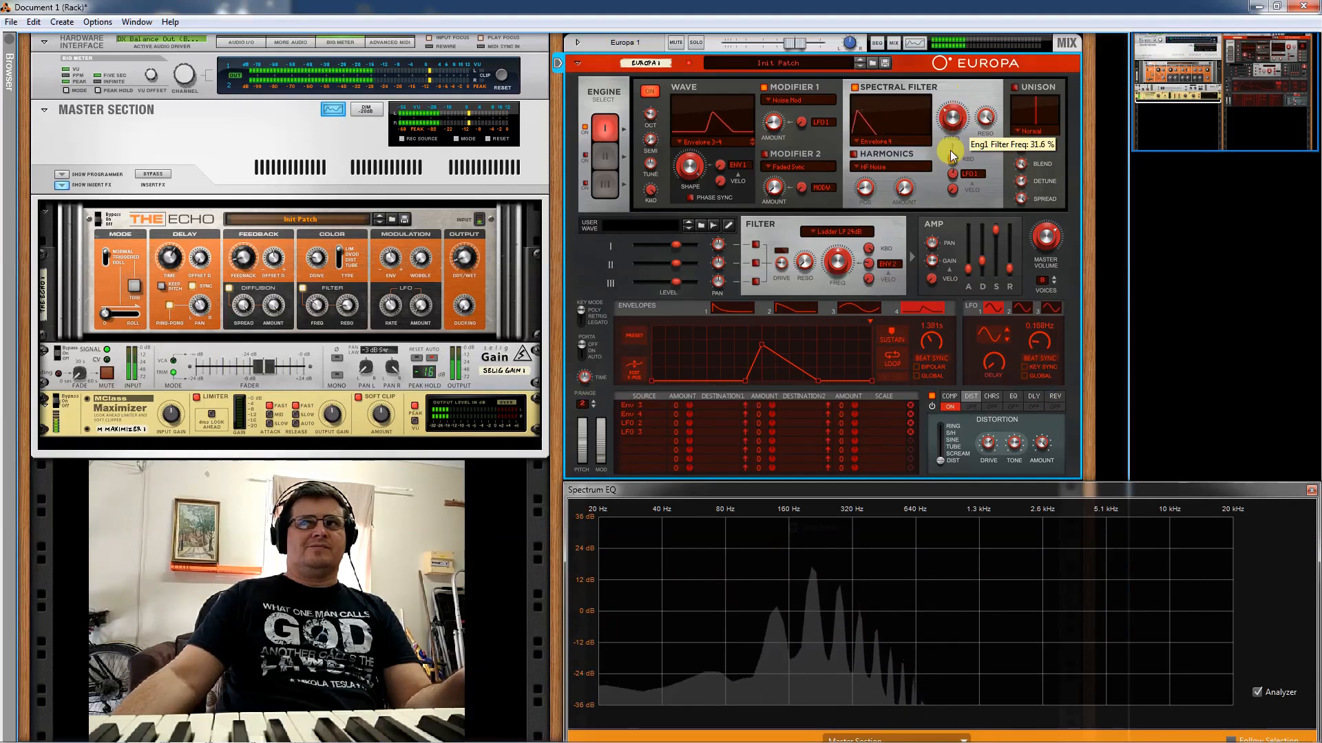
- Thicken the sound with Unison plus the chorus, delay and reverb effects, and lower the Amp Gain
left_click_drag(1021, 164, 1024, 109)
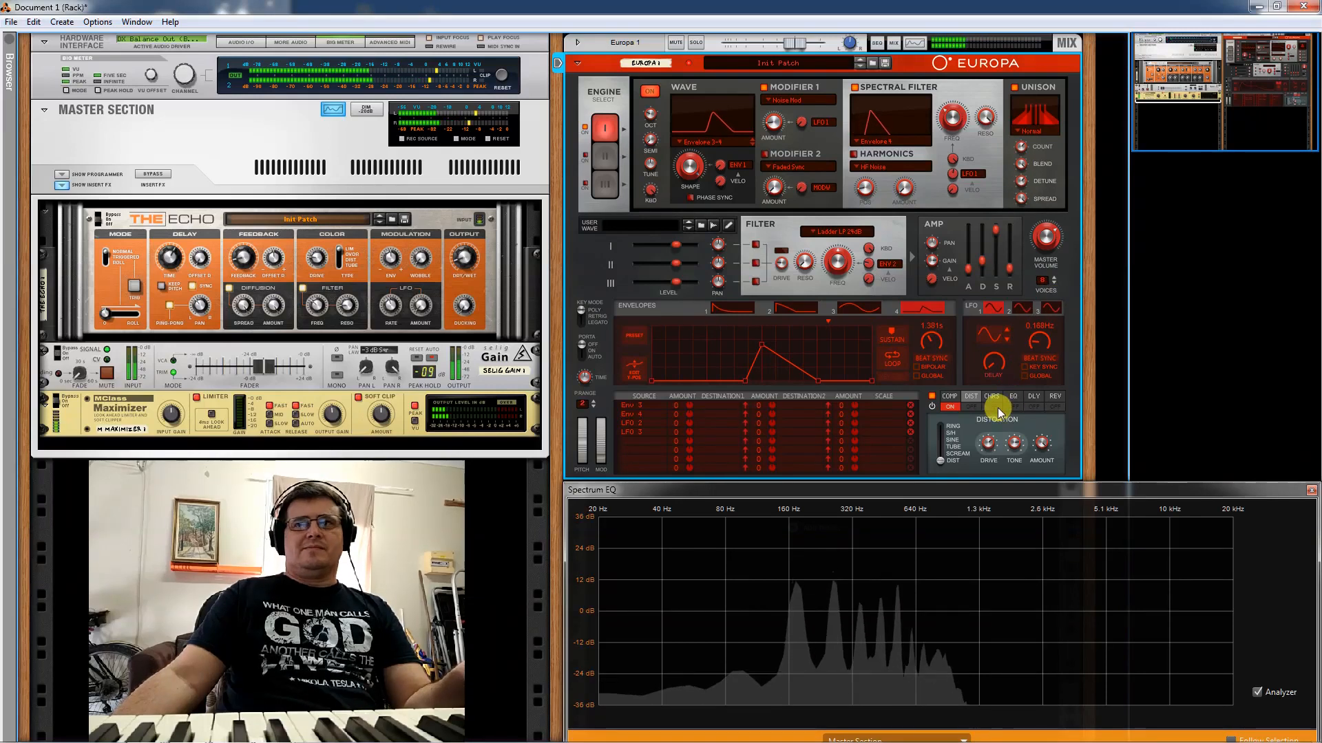
left_click(1055, 407)
left_click(1033, 407)
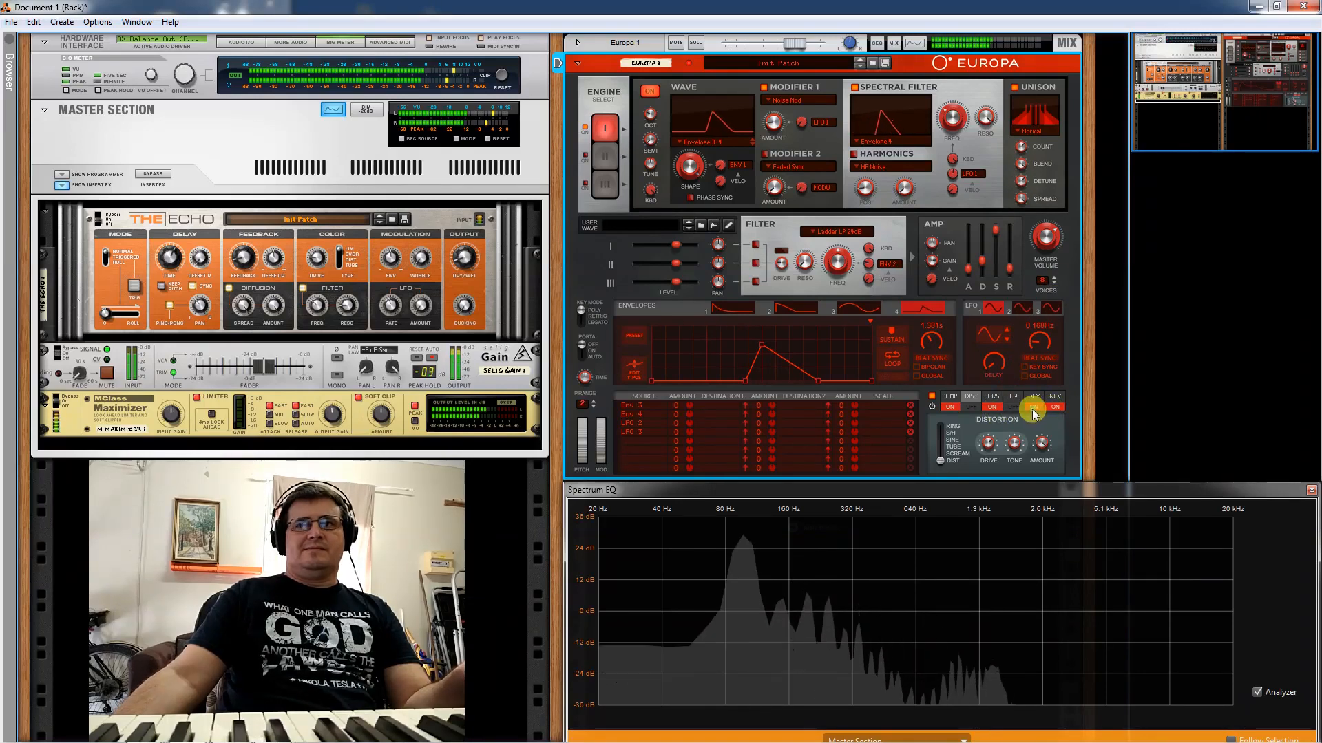
left_click_drag(933, 262, 928, 297)
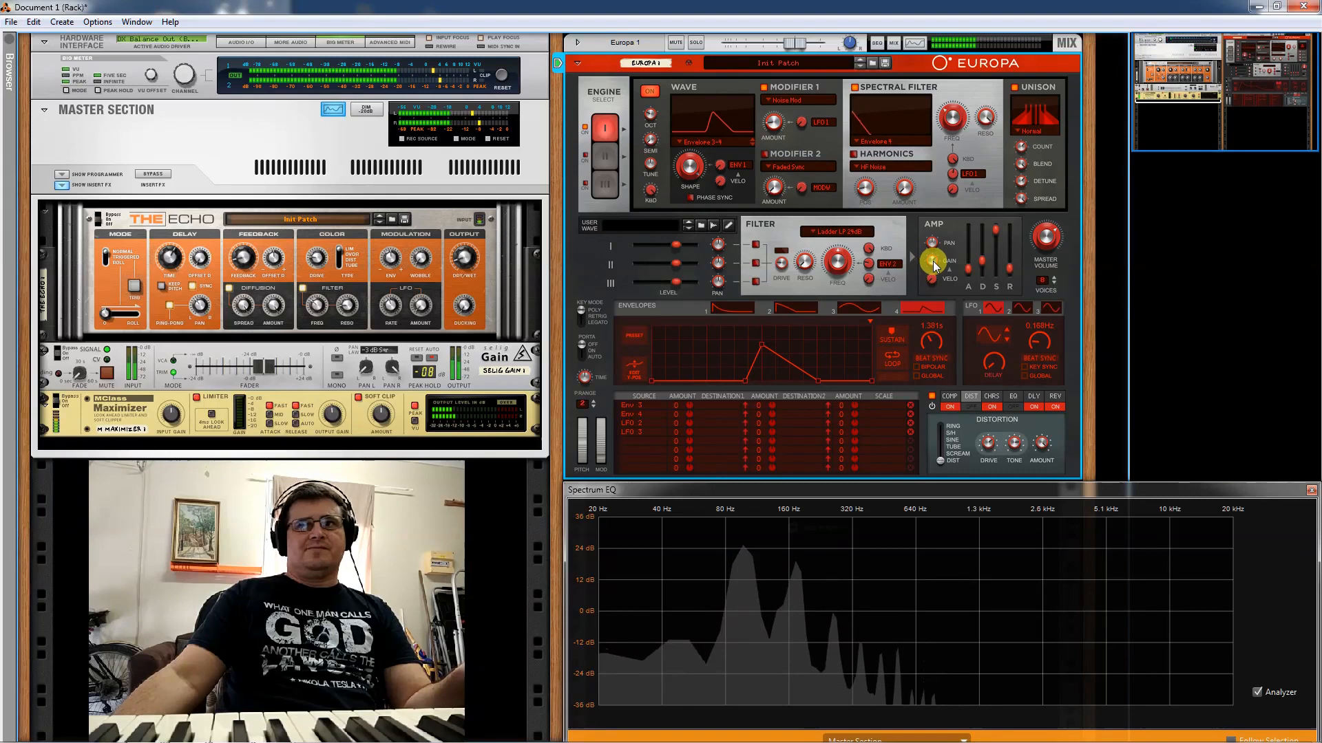
- Lower envelope 4's central peak, and switch off Unison, the Spectral Filter and the chorus, delay and reverb effects
left_click_drag(773, 347, 762, 353)
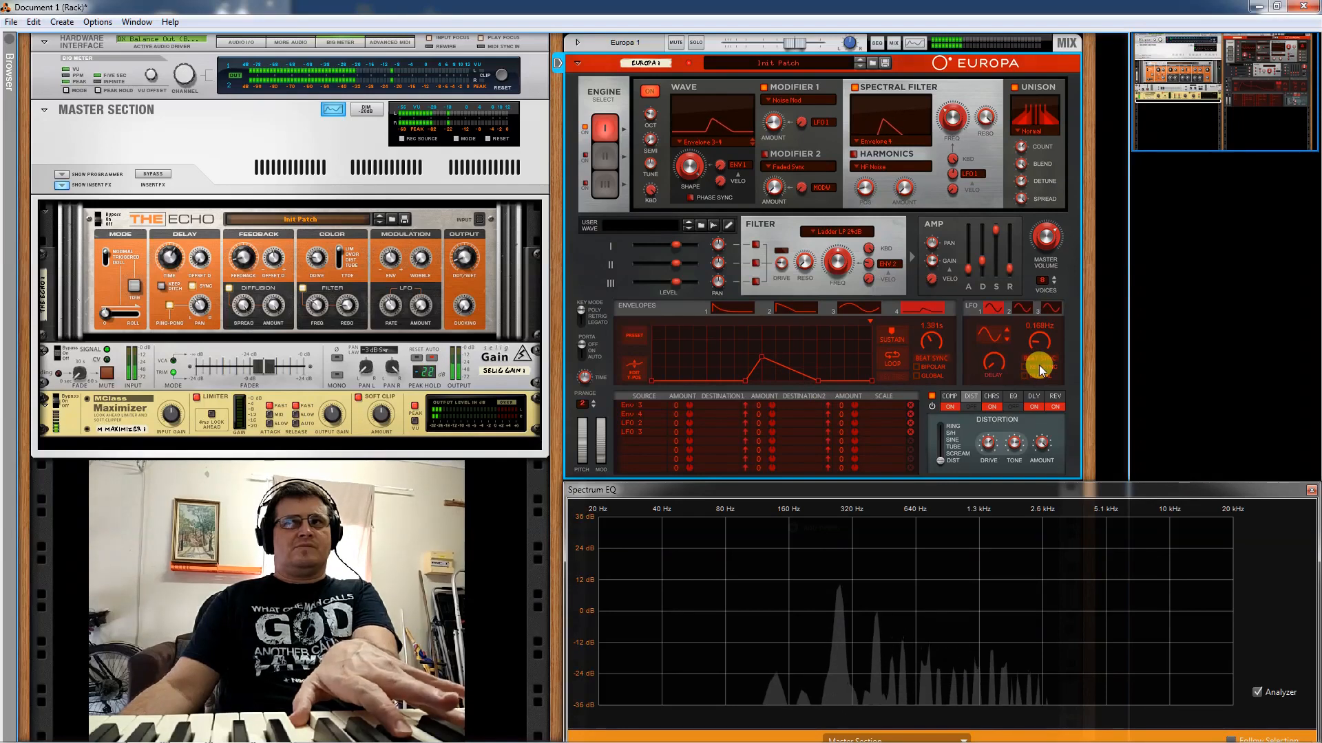
left_click_drag(874, 183, 863, 209)
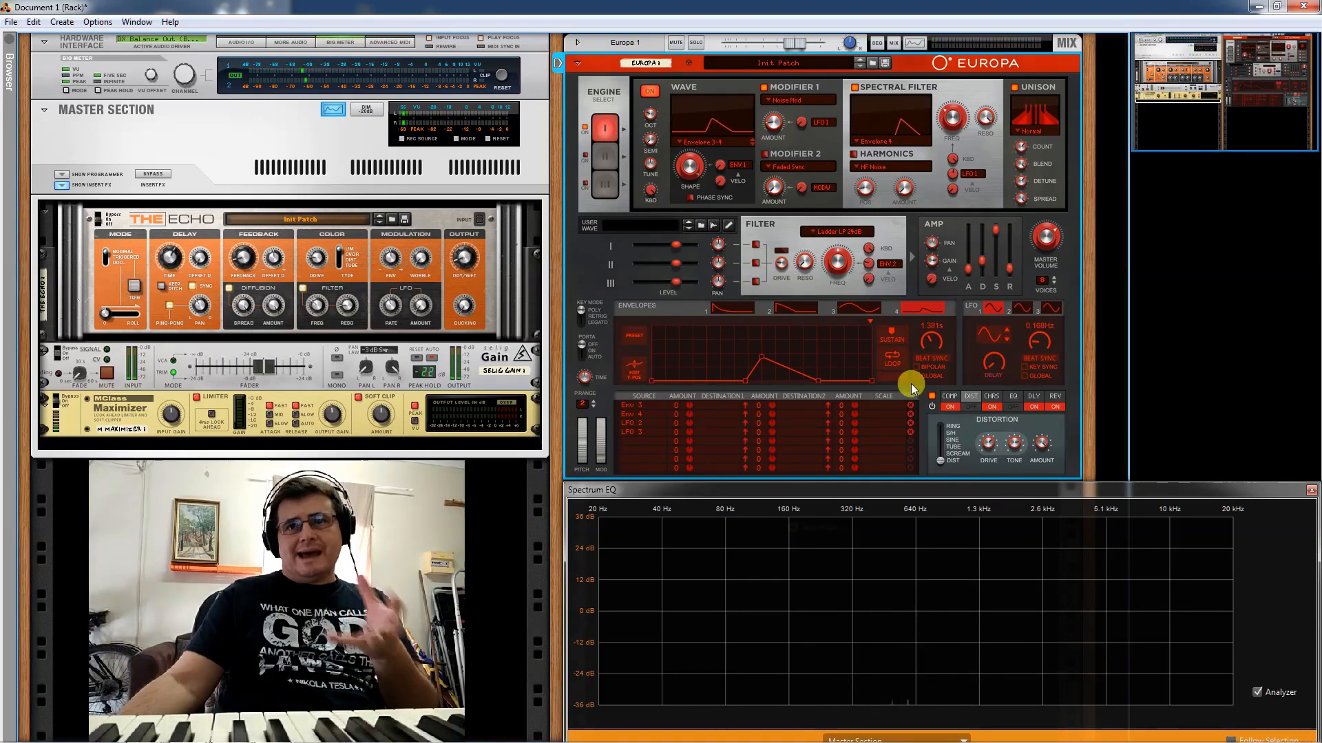
left_click(991, 407)
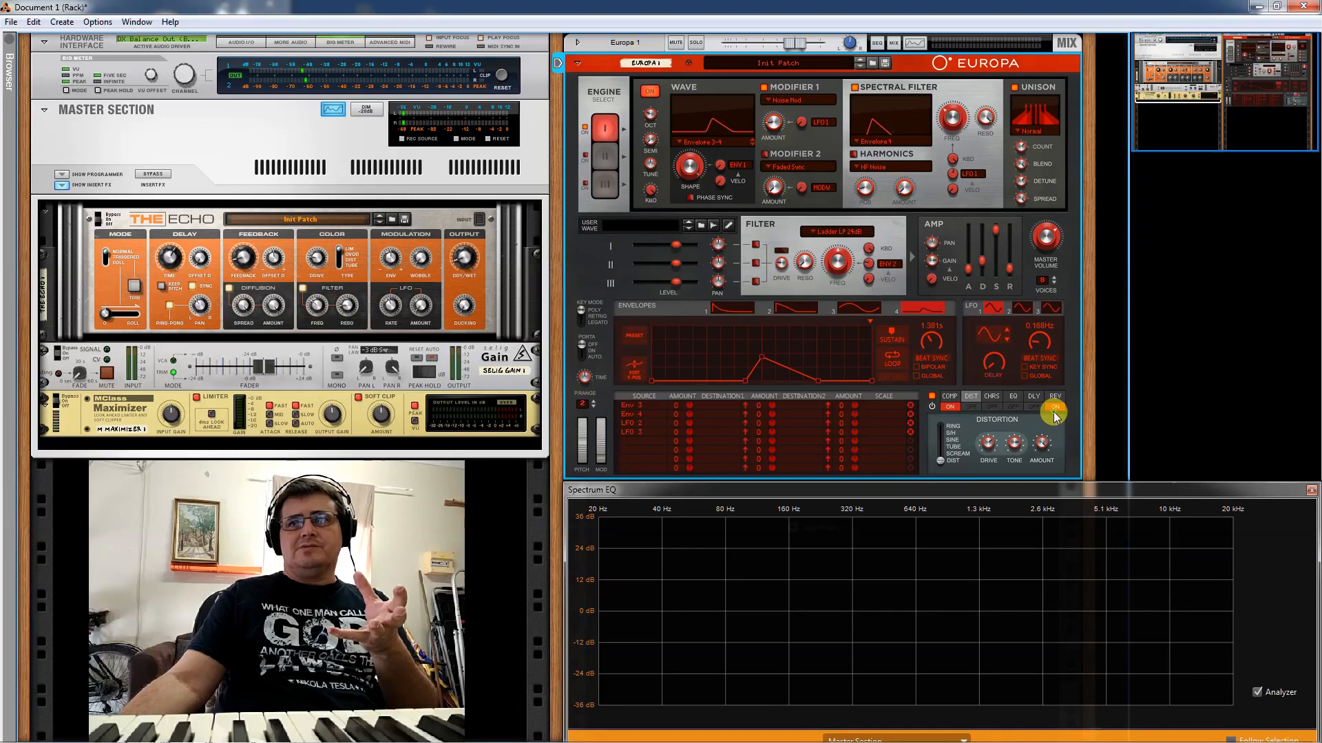
left_click(1055, 408)
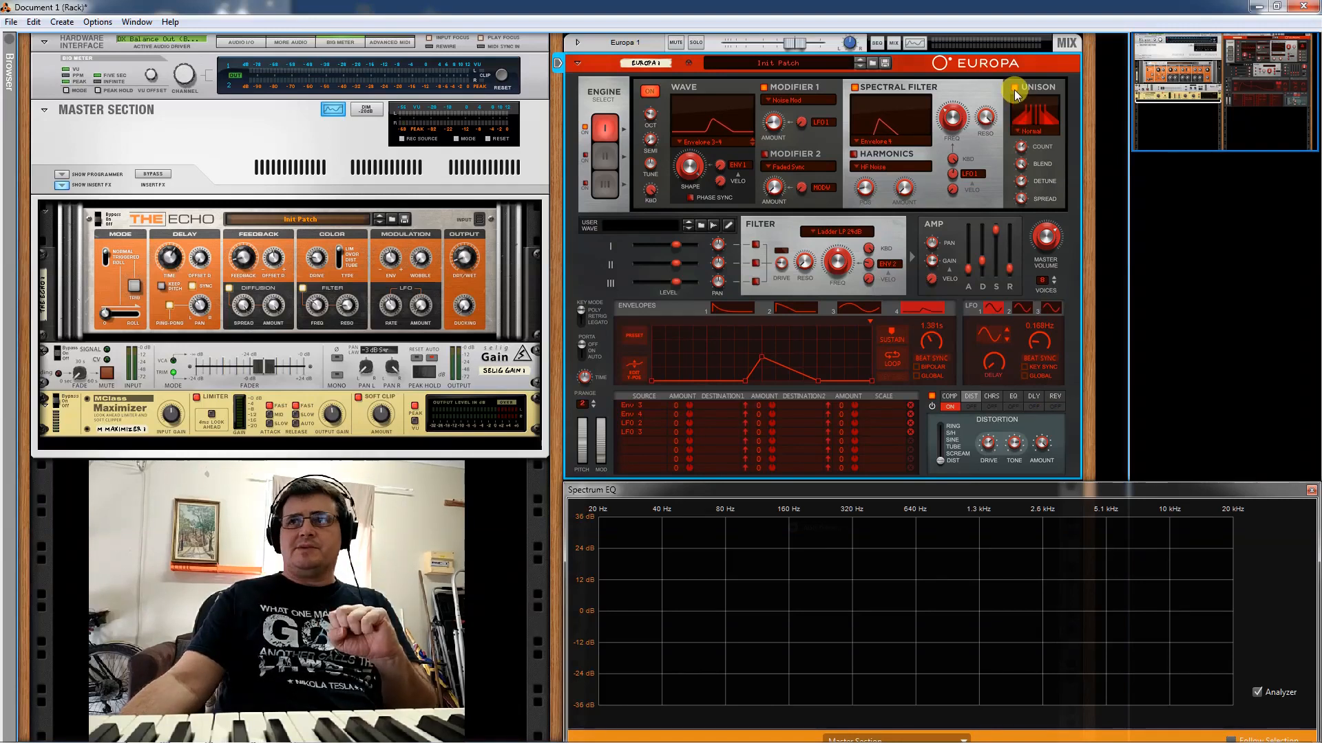
left_click(854, 89)
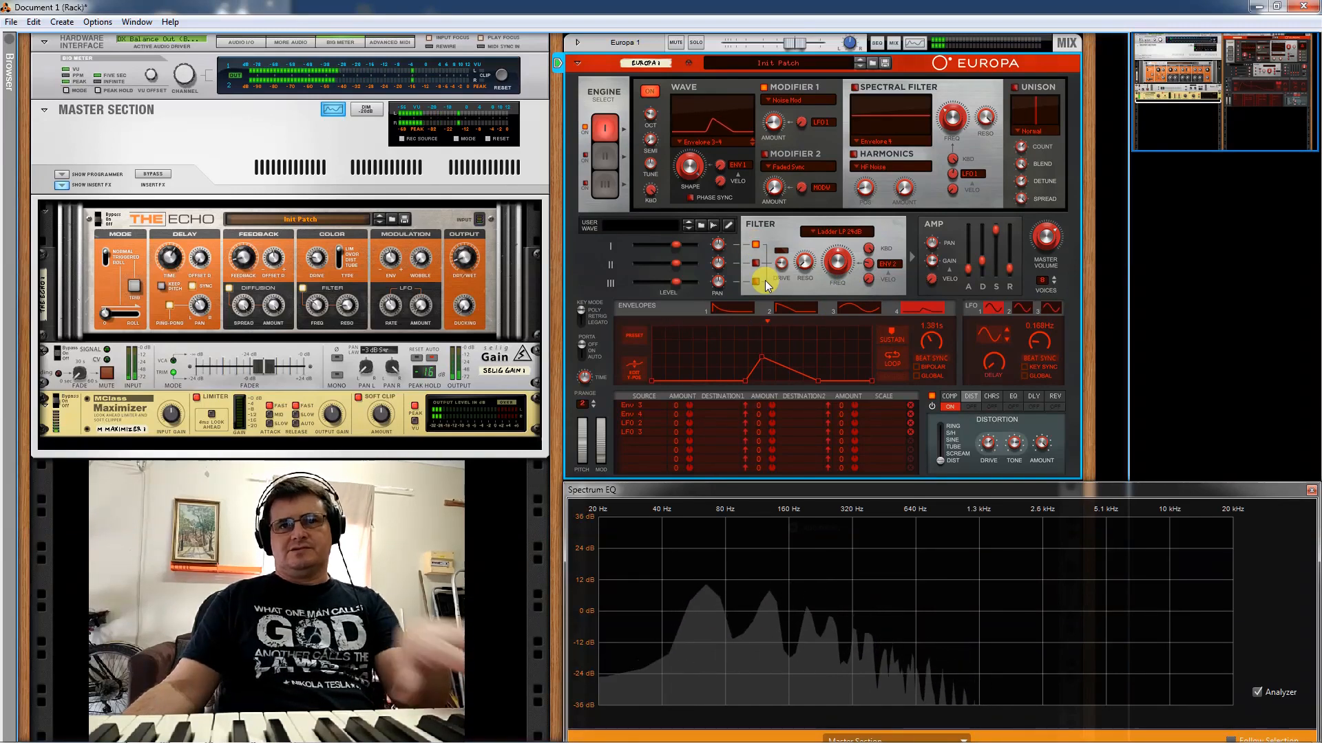
- Audition engine 1 through the Ladder LP filter by lowering its frequency and raising its resonance
left_click_drag(836, 269, 844, 320)
left_click_drag(791, 260, 820, 201)
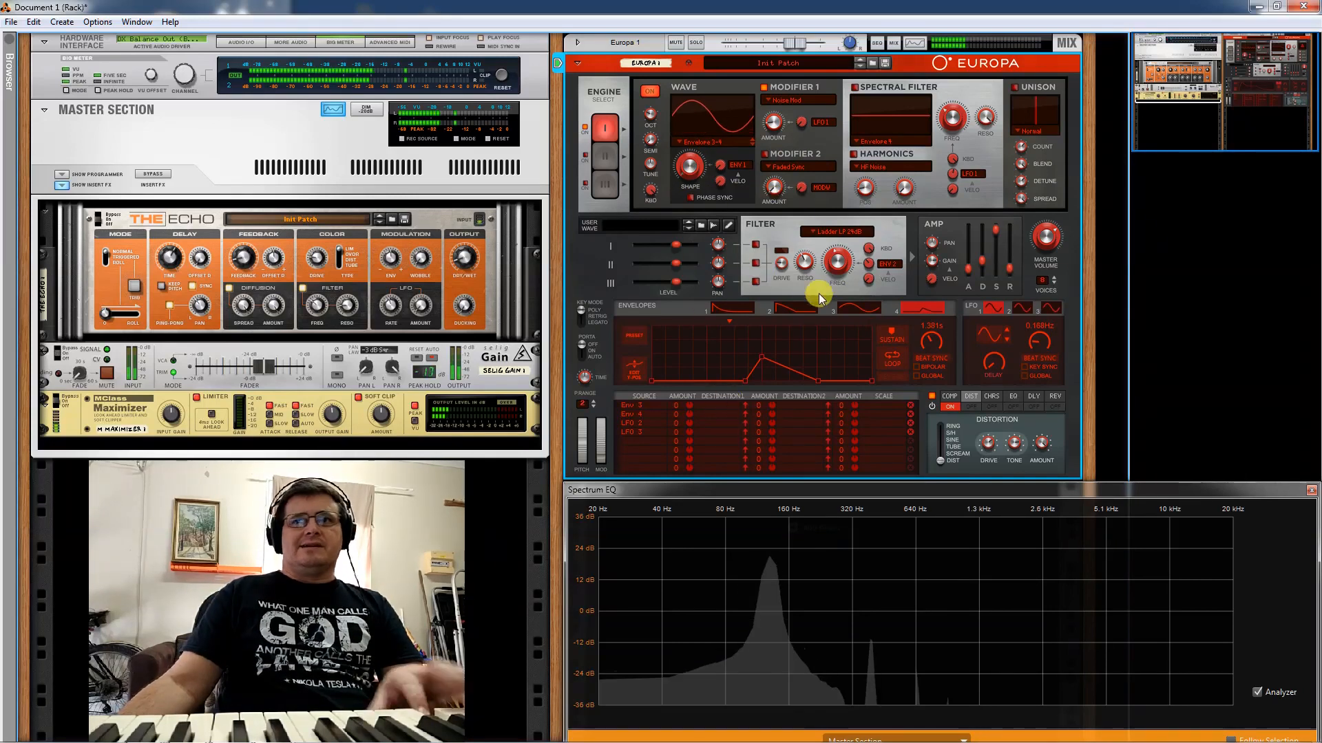
- Load the preset with three repeated decays into envelope 3 and set Modifier 1's Amount to 0 %
left_click(857, 308)
left_click(642, 338)
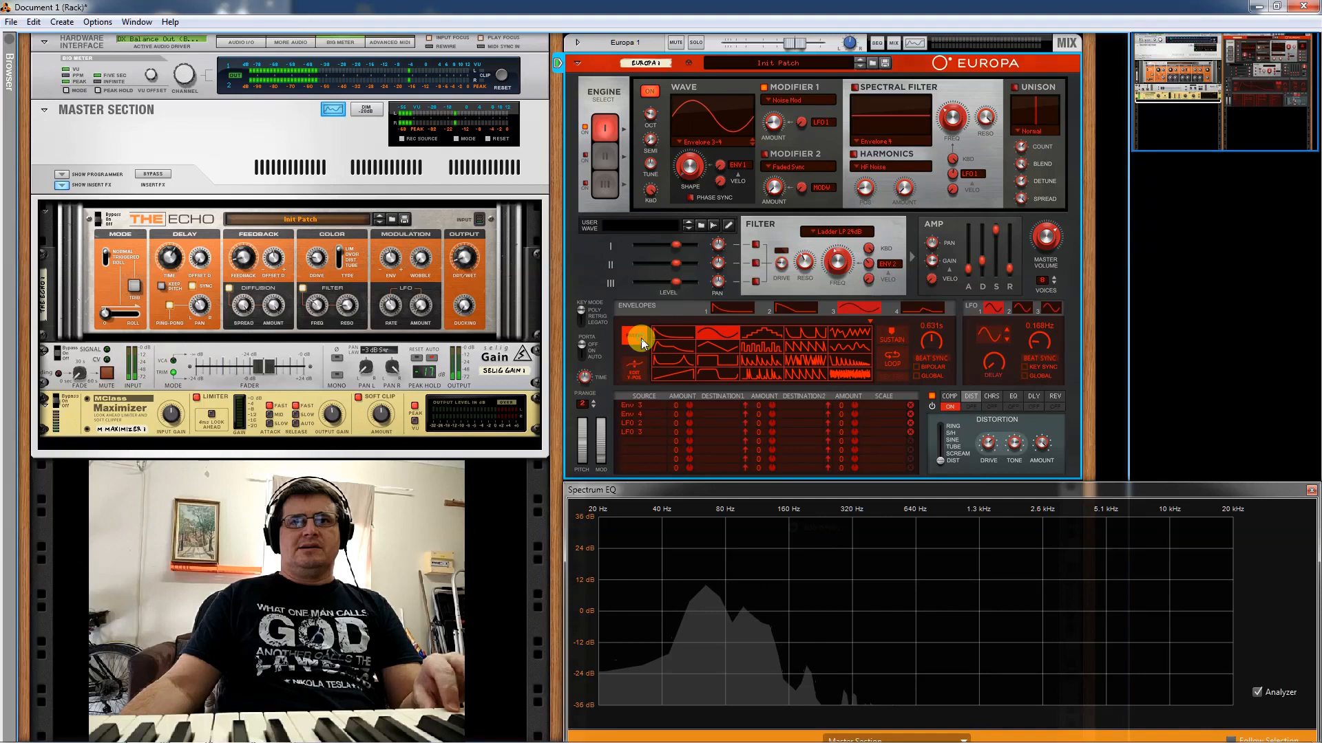
left_click(815, 331)
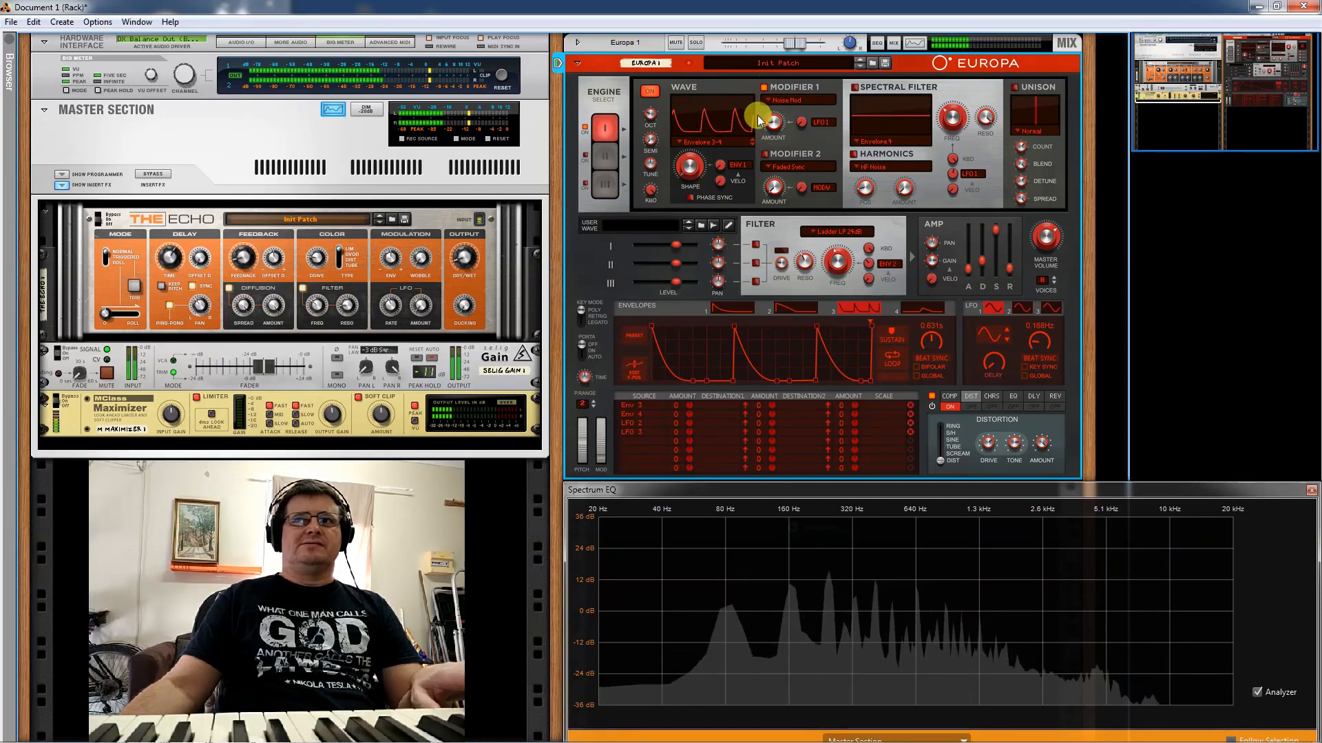
left_click_drag(772, 124, 772, 143)
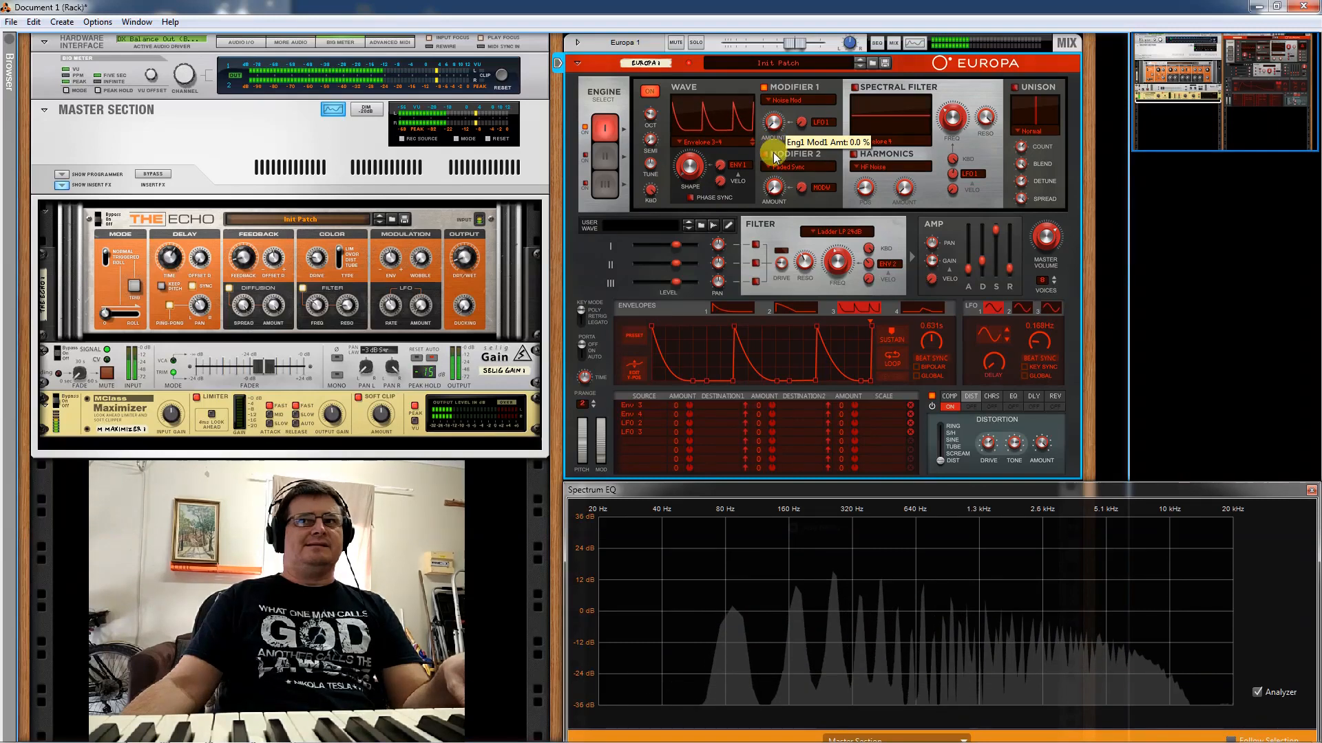
- Enable Harmonics with HF Noise, and audition its Amount from a high setting down to a very low one
left_click(857, 167)
left_click(871, 174)
left_click_drag(913, 191, 919, 6)
left_click_drag(907, 191, 907, 242)
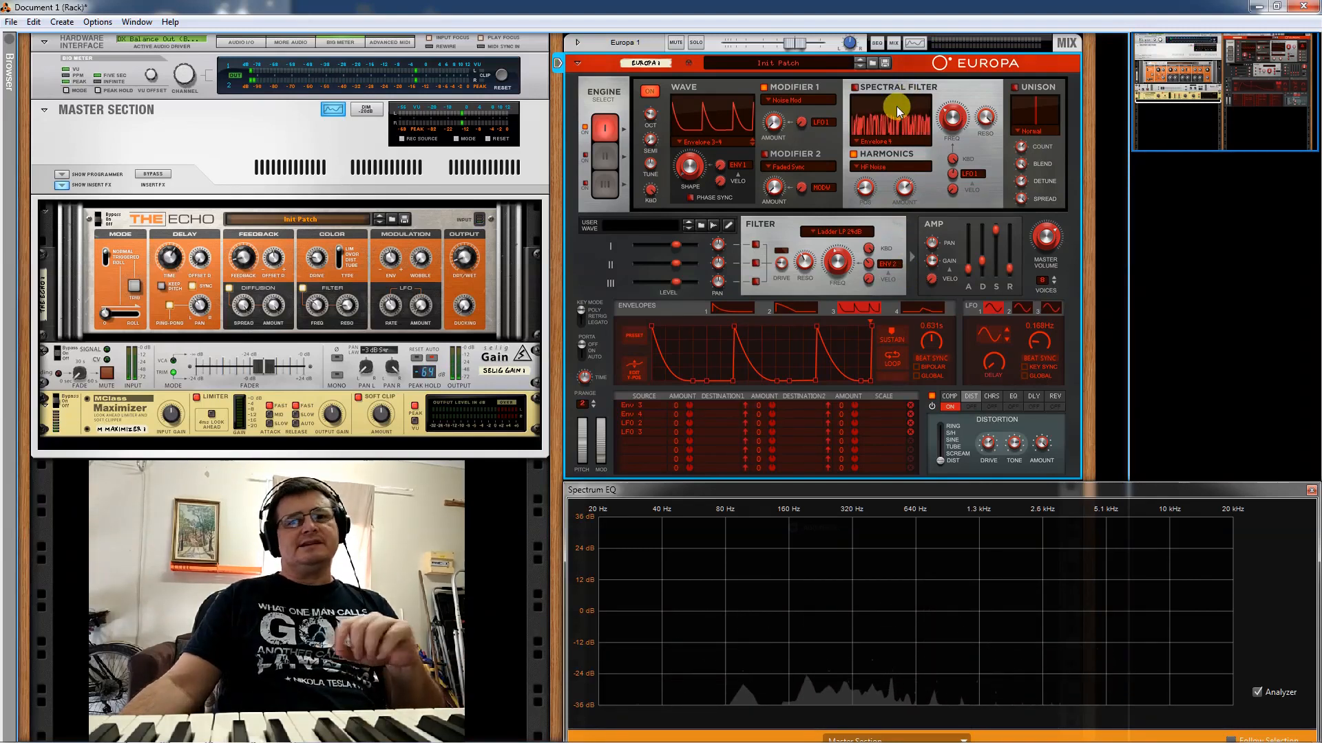
left_click_drag(904, 188, 921, 292)
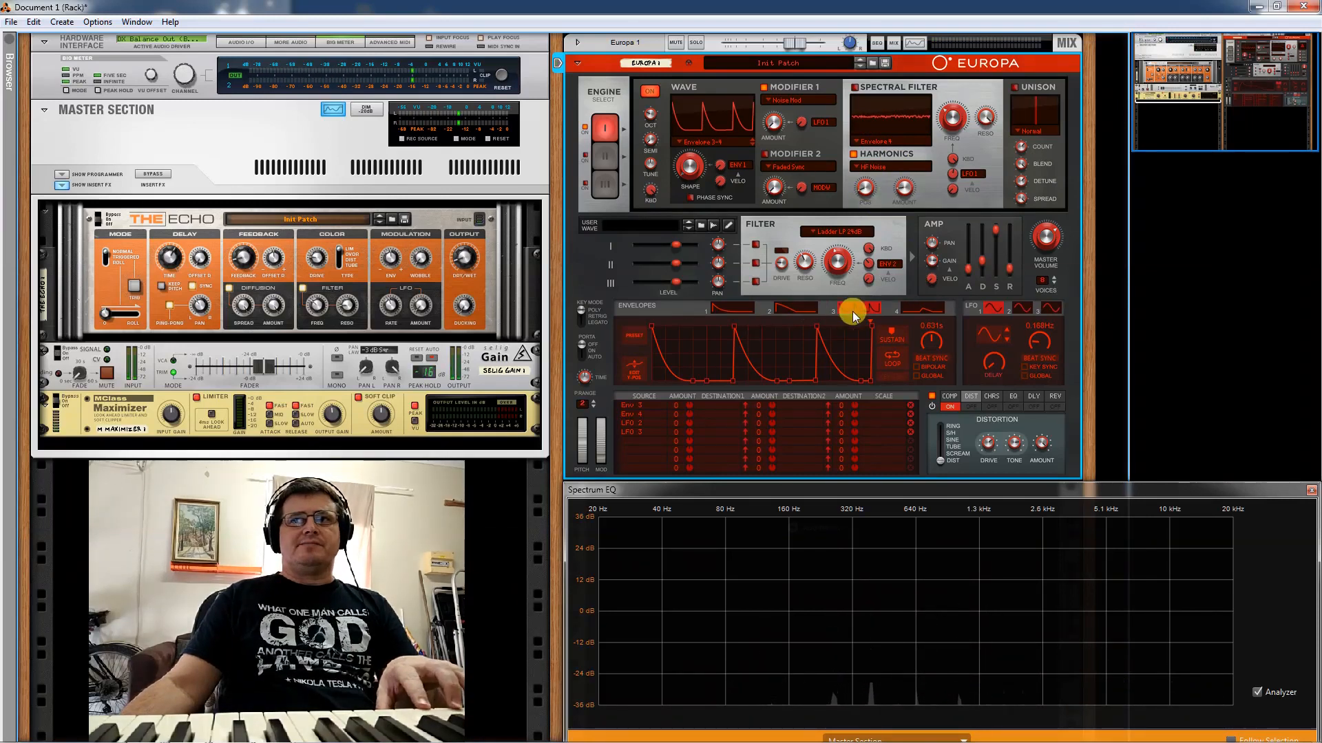
- Load the single-decay preset into envelope 3 and set the Amp Release to about 10 ms
left_click(637, 335)
left_click(667, 332)
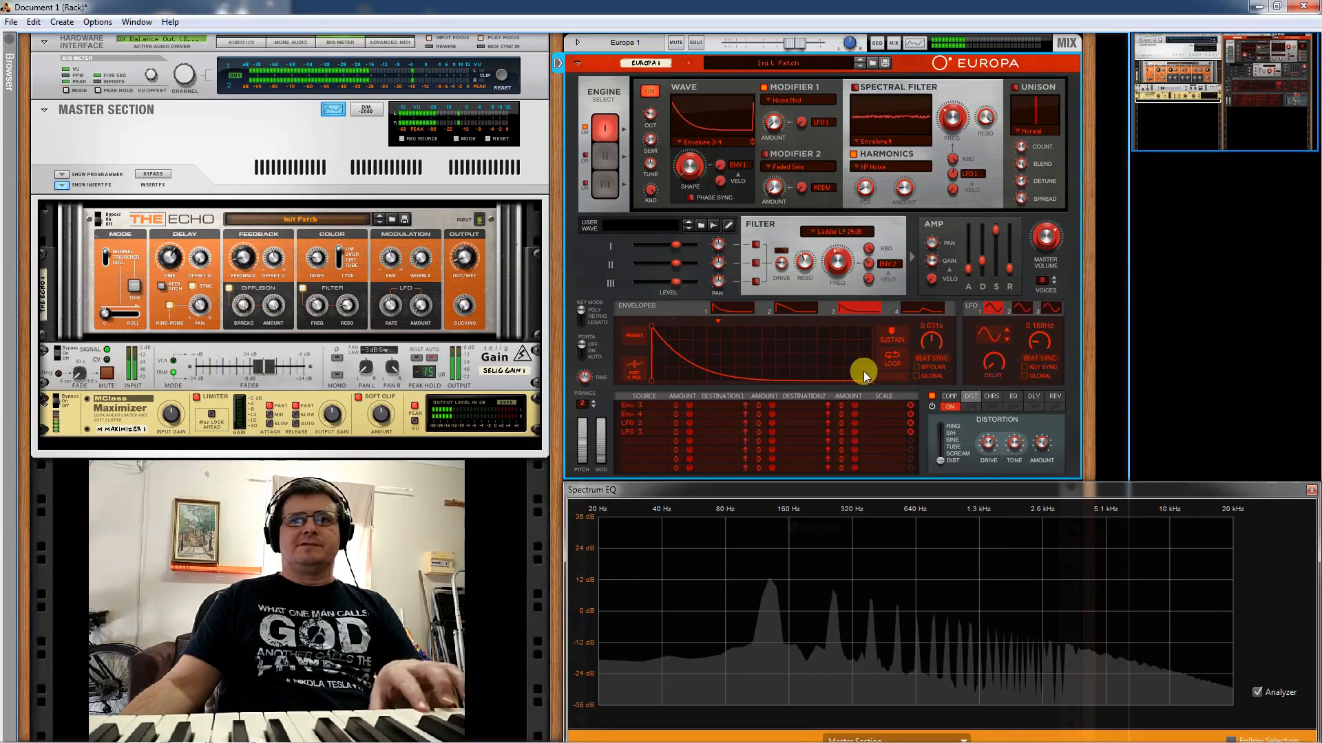
mouse_move(1014, 258)
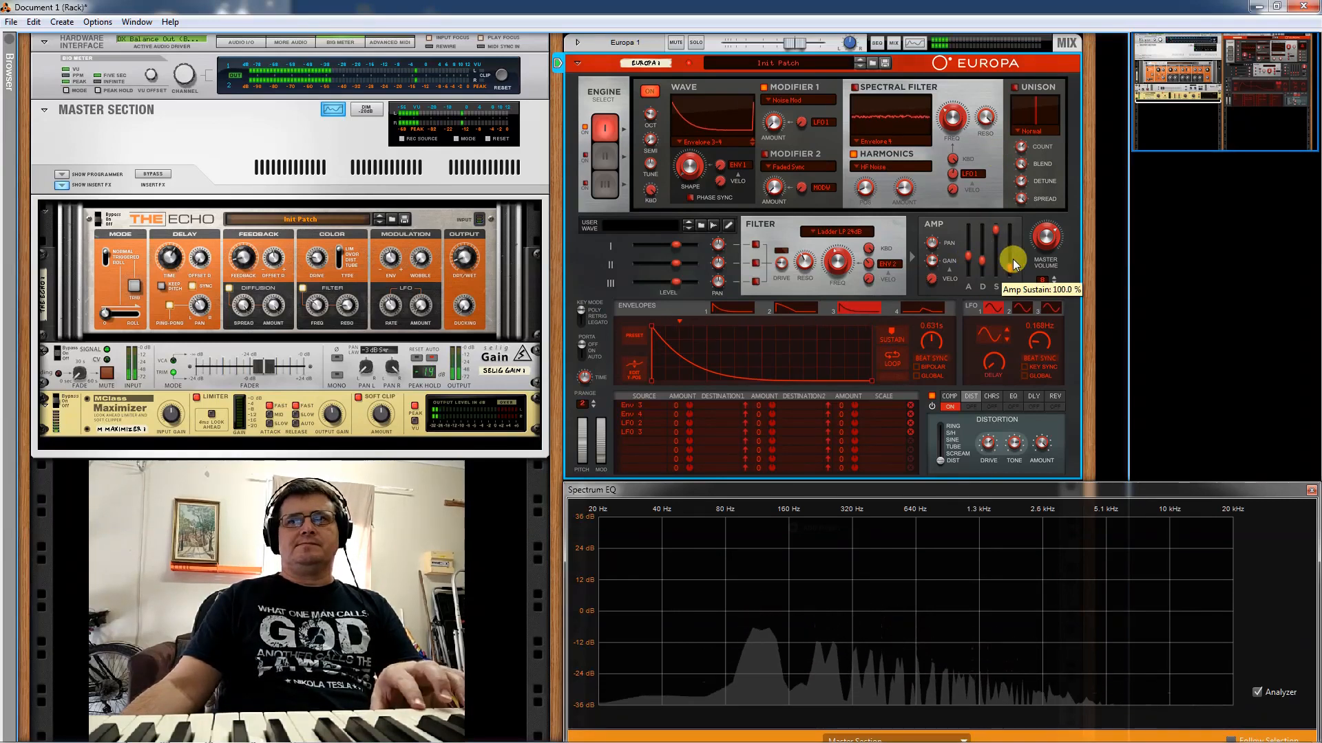
mouse_move(1008, 262)
left_mouse_down()
mouse_move(982, 252)
mouse_move(968, 267)
mouse_move(1010, 274)
left_mouse_up()
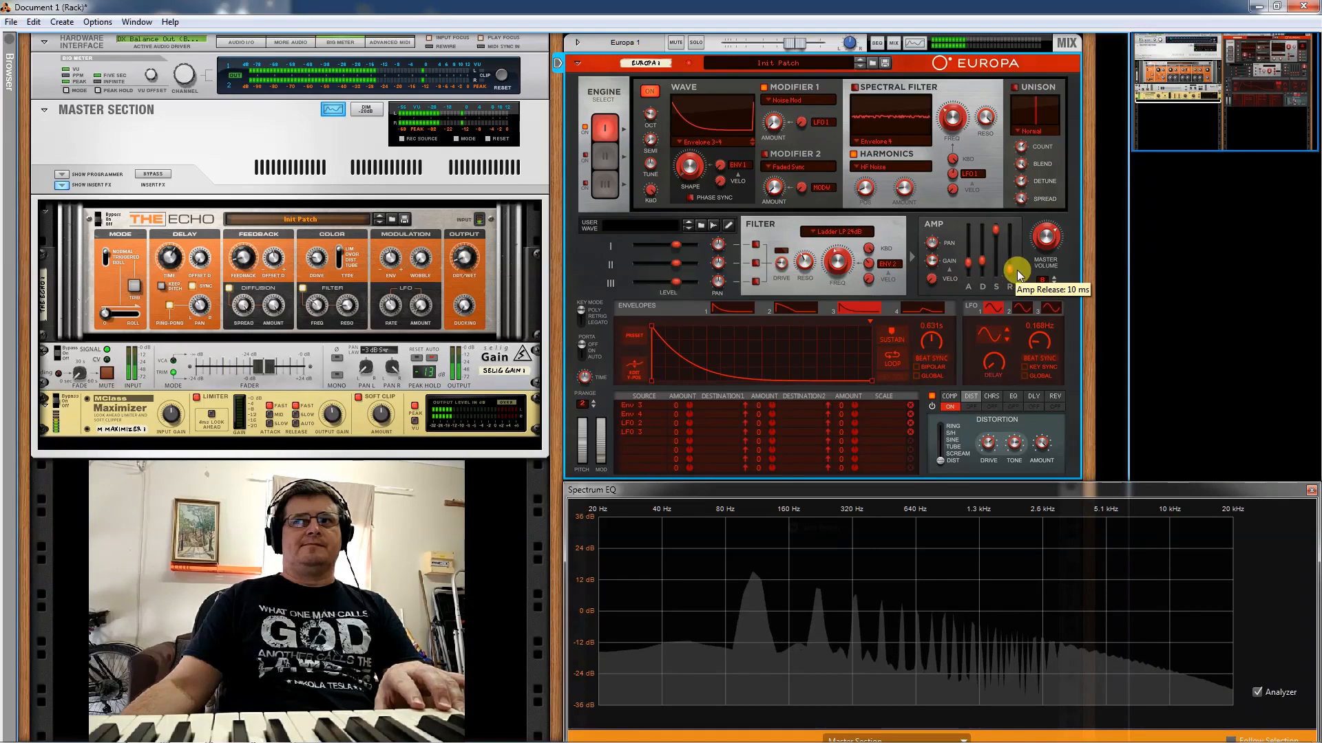
- Turn on the chorus and reverb effects, and fine-tune the Harmonics Amount at a very low level with Modifier 1 switched off
left_click(988, 407)
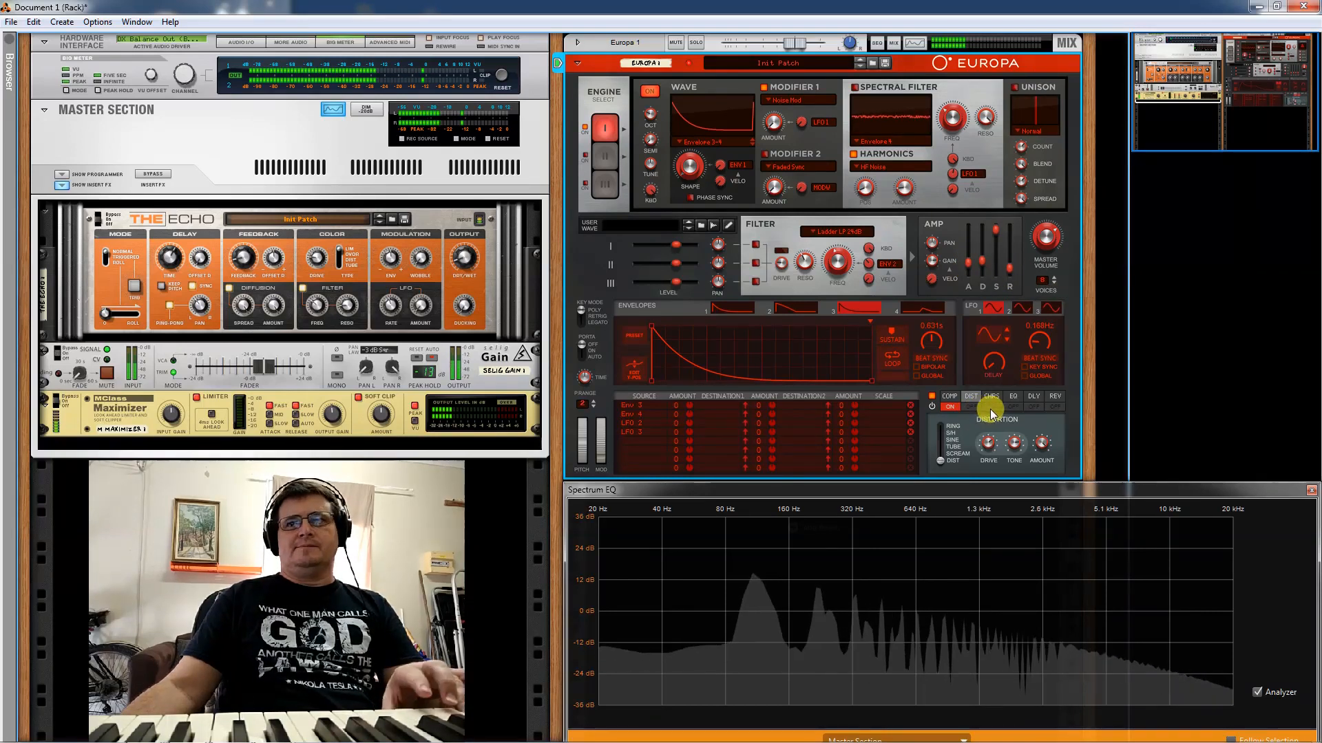
left_click(1055, 408)
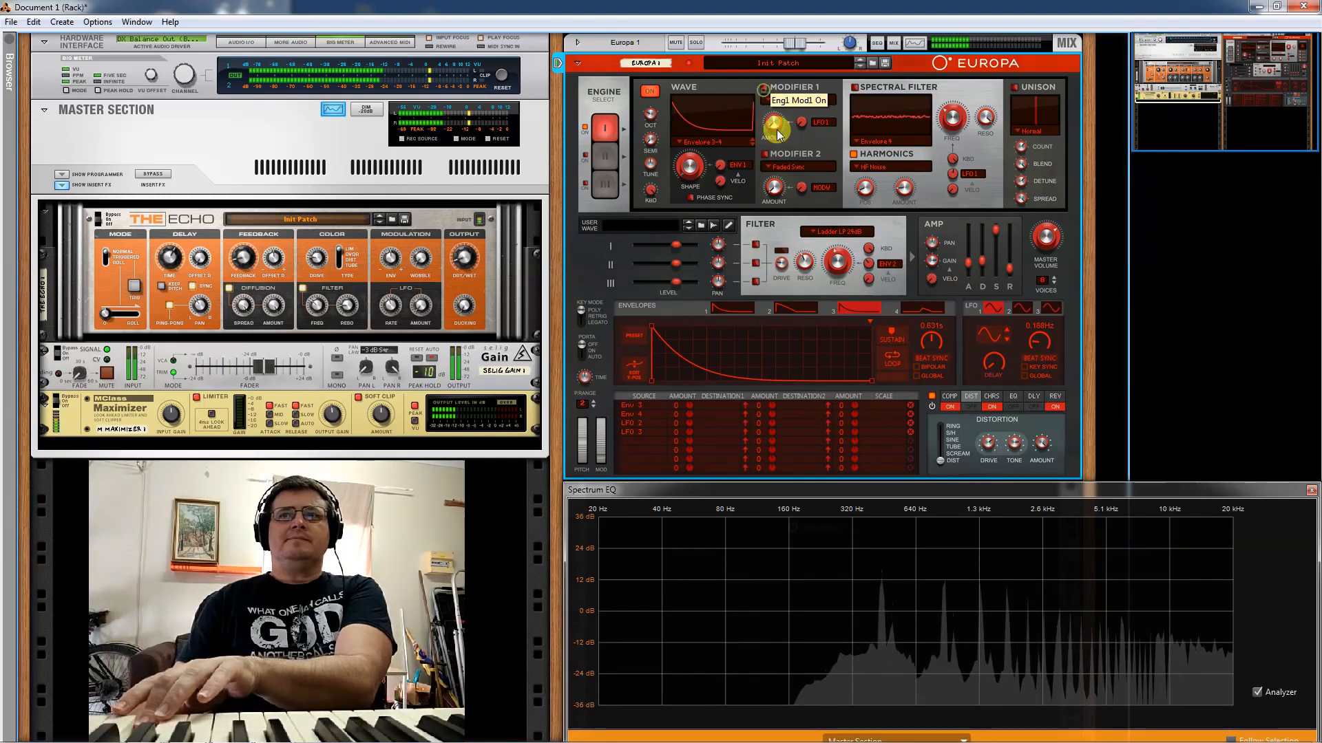
left_click_drag(904, 185, 910, 234)
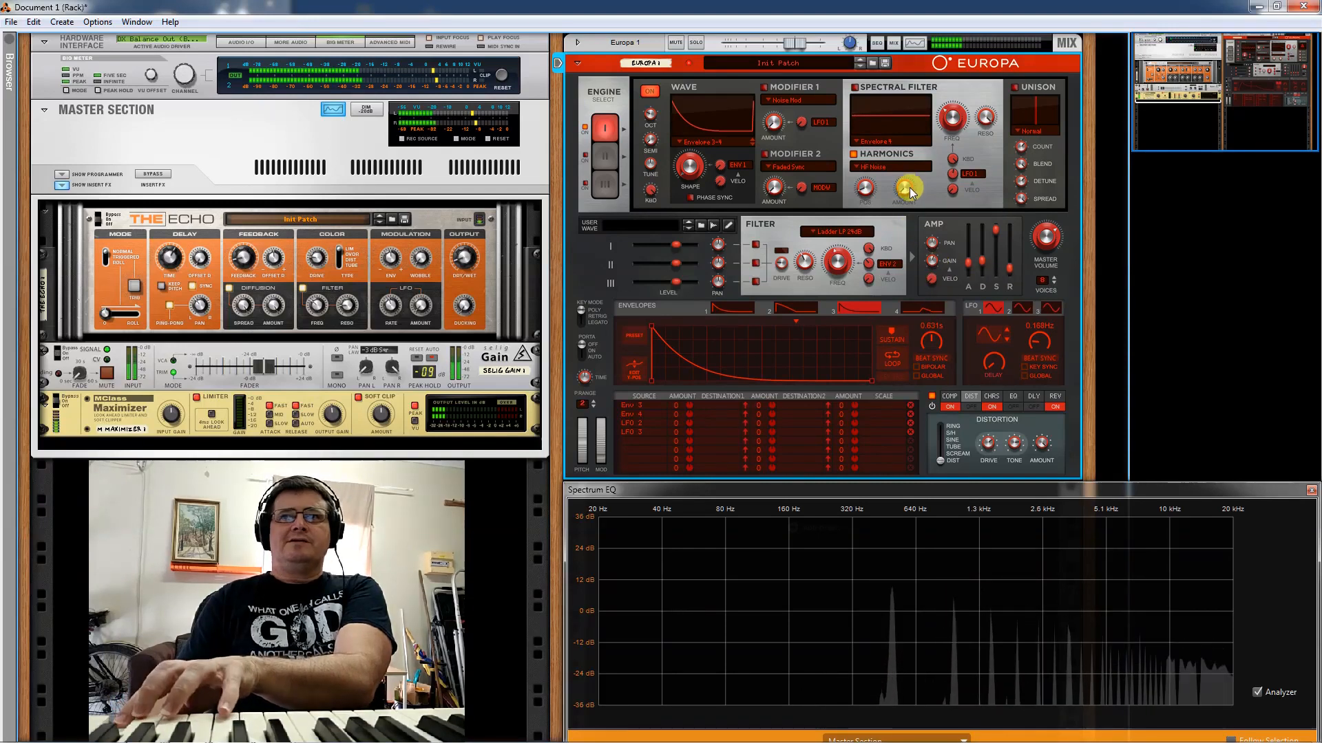
left_click_drag(919, 163, 916, 172)
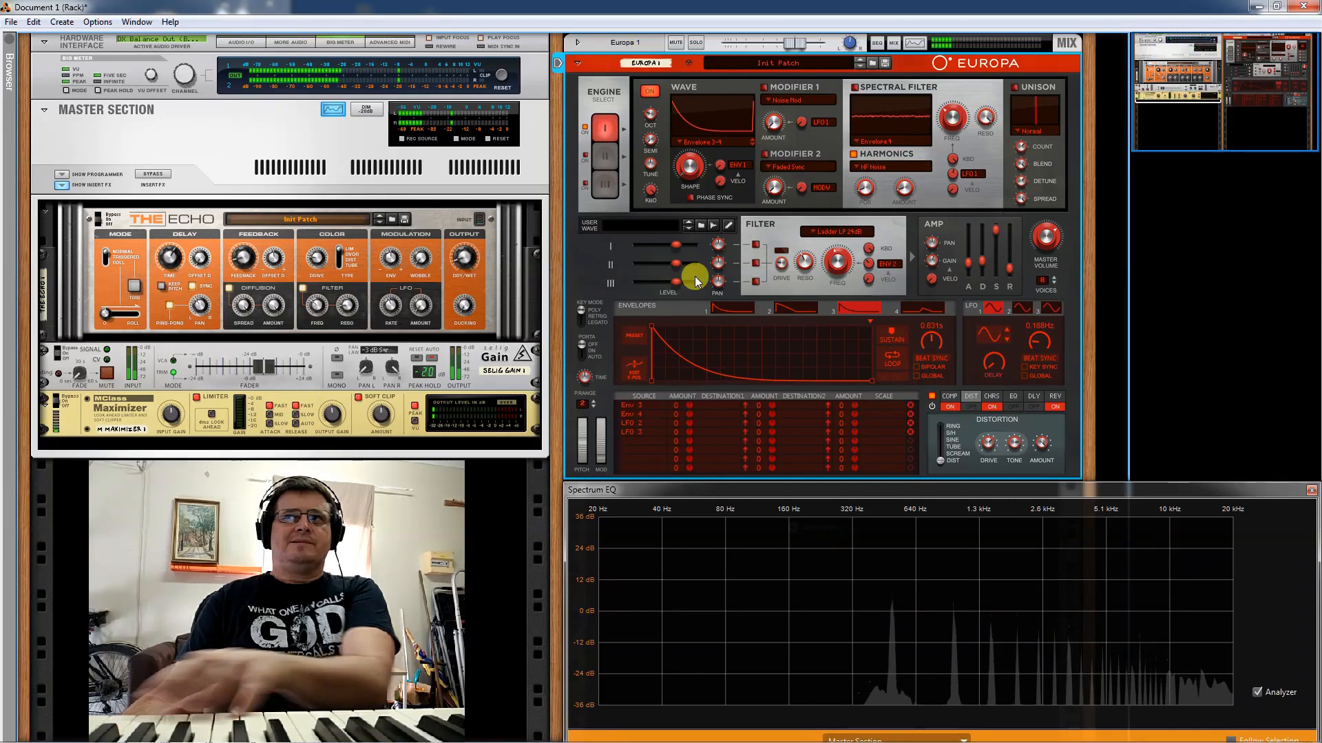
- Bend envelope 3's decay curve closer to a straight line and trim the Harmonics Amount slightly
left_click_drag(750, 357, 771, 340)
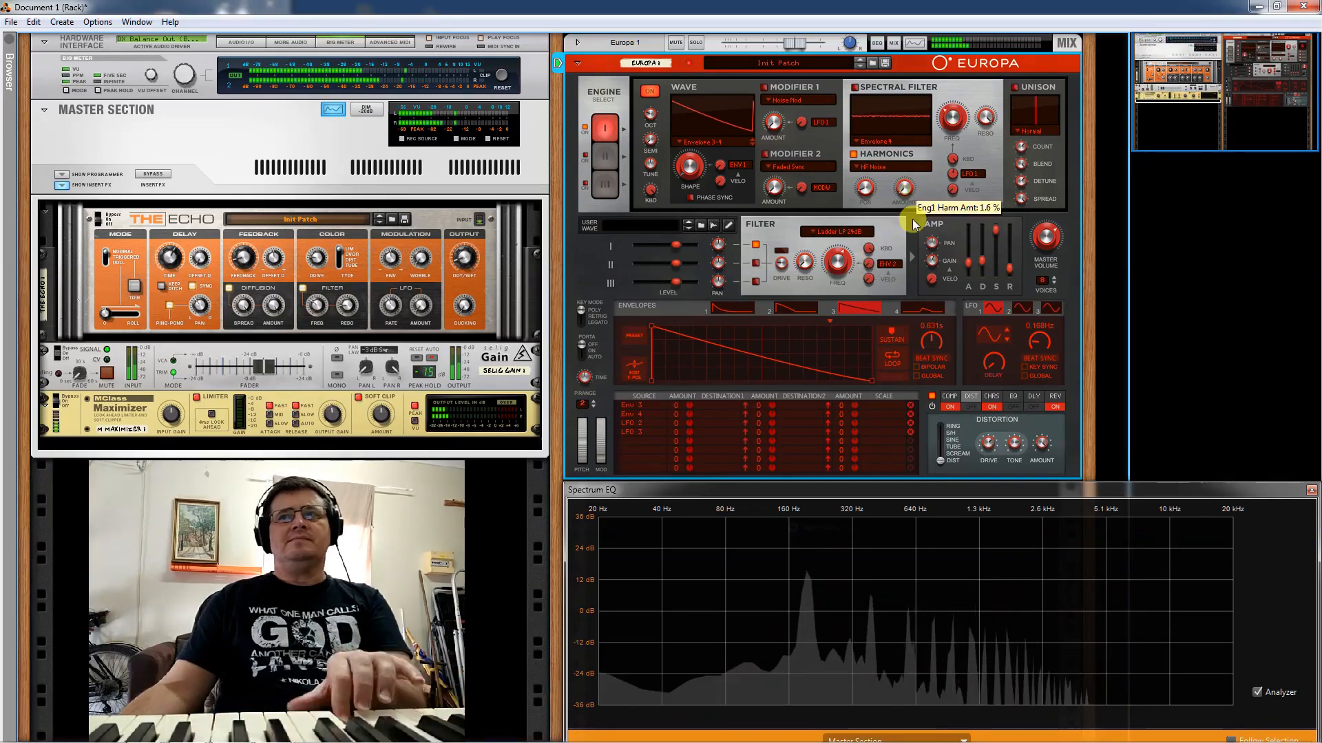
left_click_drag(921, 199, 921, 189)
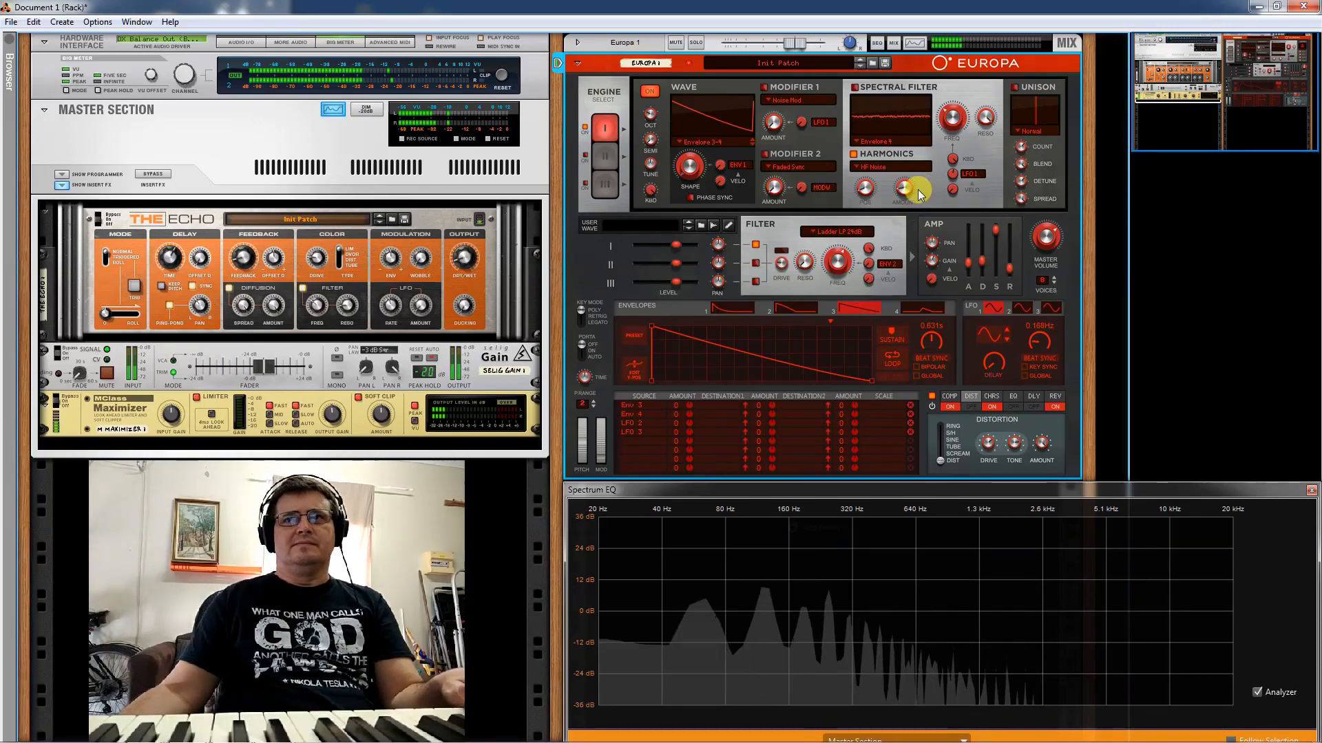
- Audition Harmonics at 100 % Amount while sweeping its Position up to 100 % and back down
left_click_drag(866, 186, 896, 168)
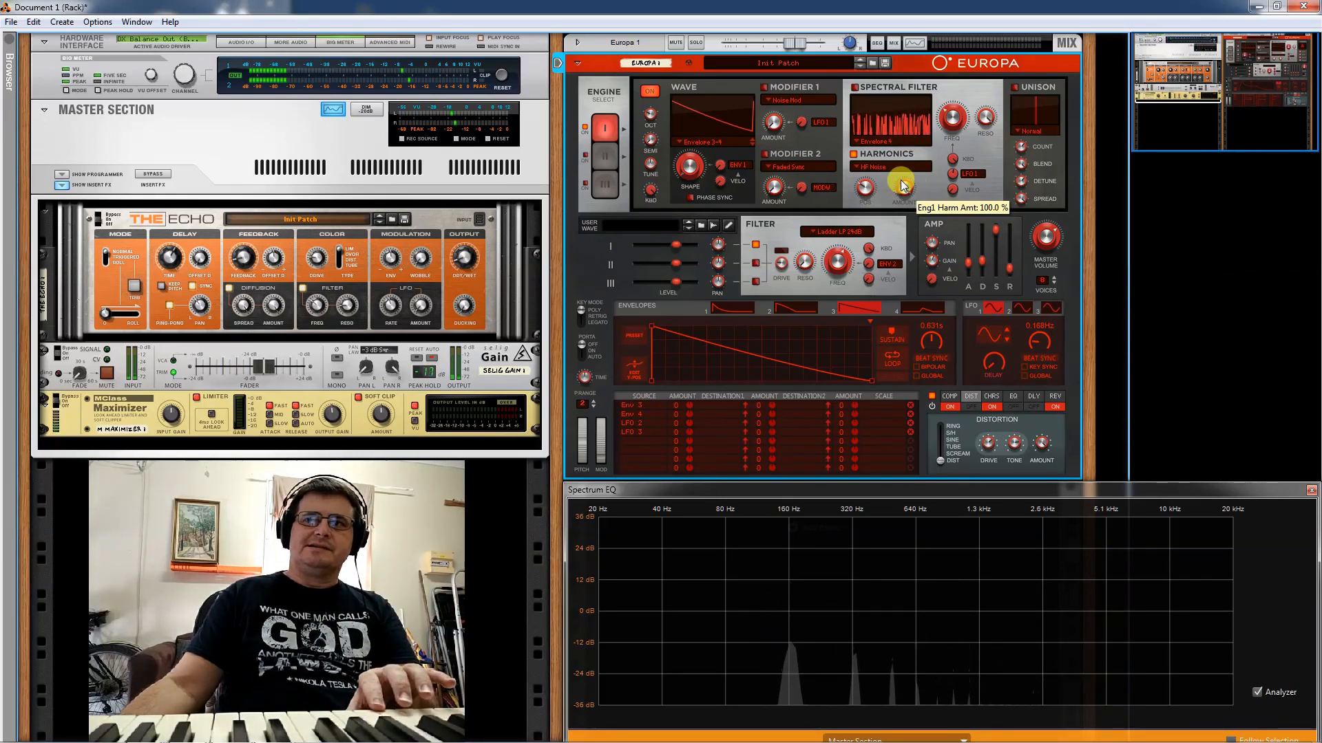
left_click_drag(861, 193, 852, 14)
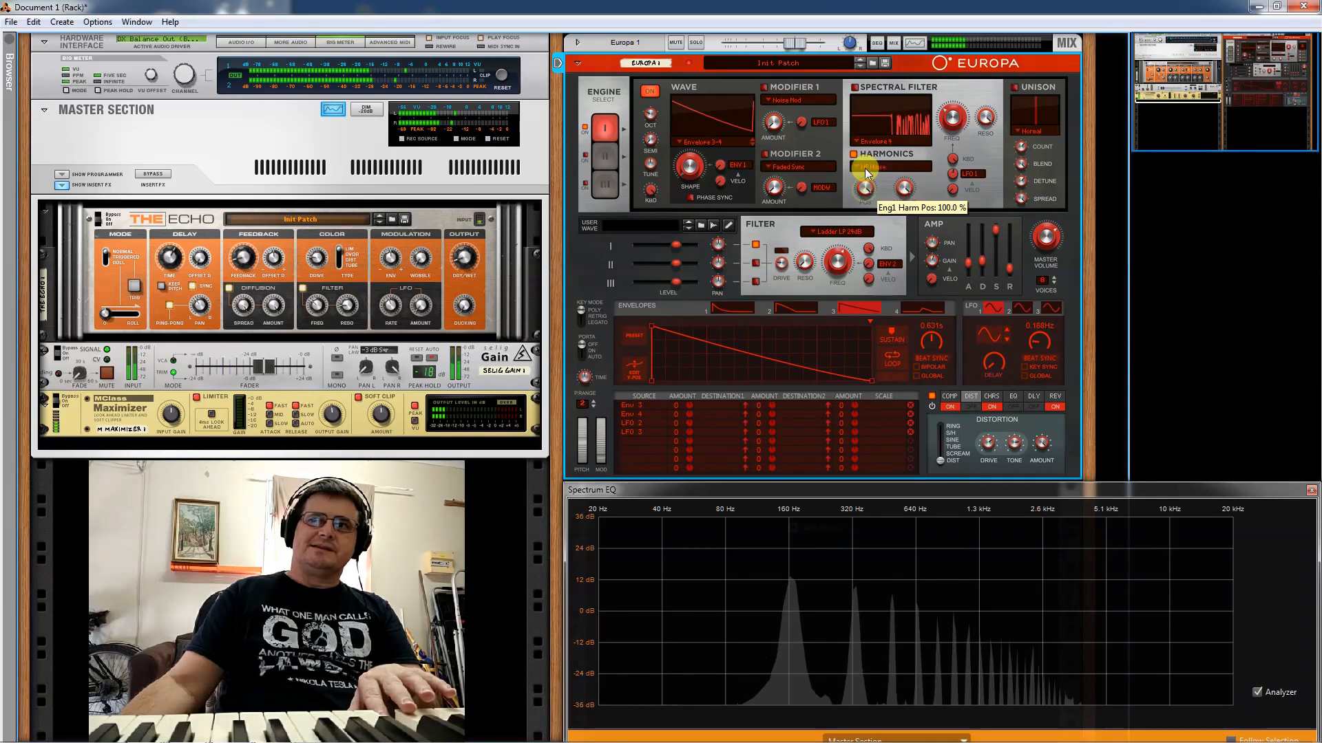
left_click_drag(866, 183, 870, 265)
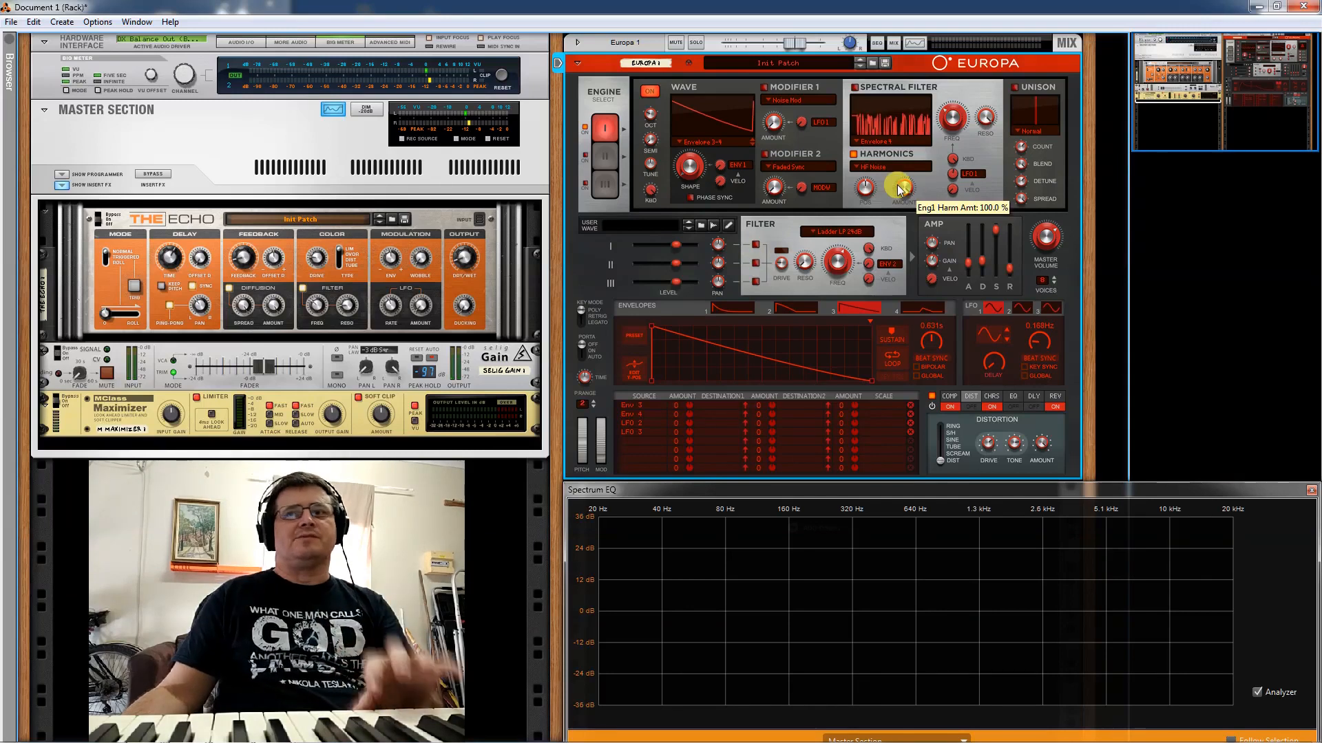
- Switch off Harmonics, chorus and reverb, and add points to envelope 3 that form two peaks along its decay
left_click(854, 156)
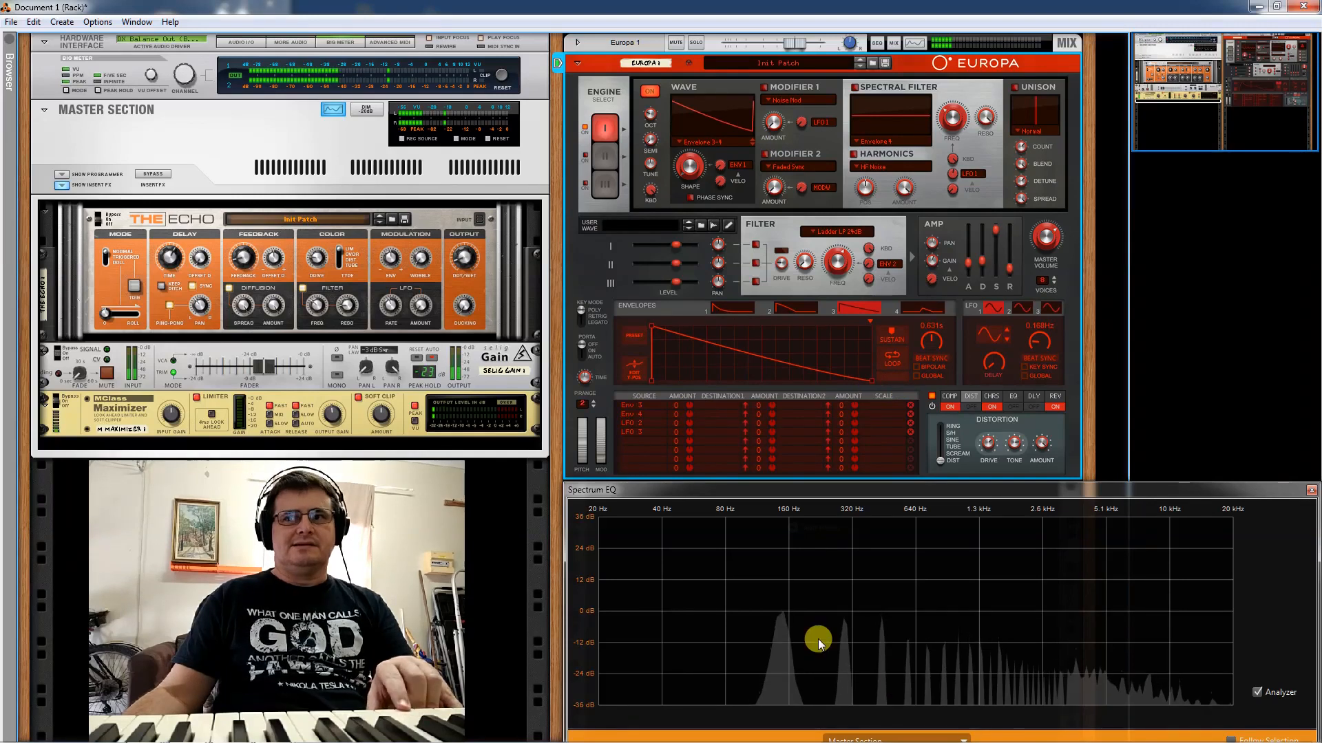
left_click(1053, 406)
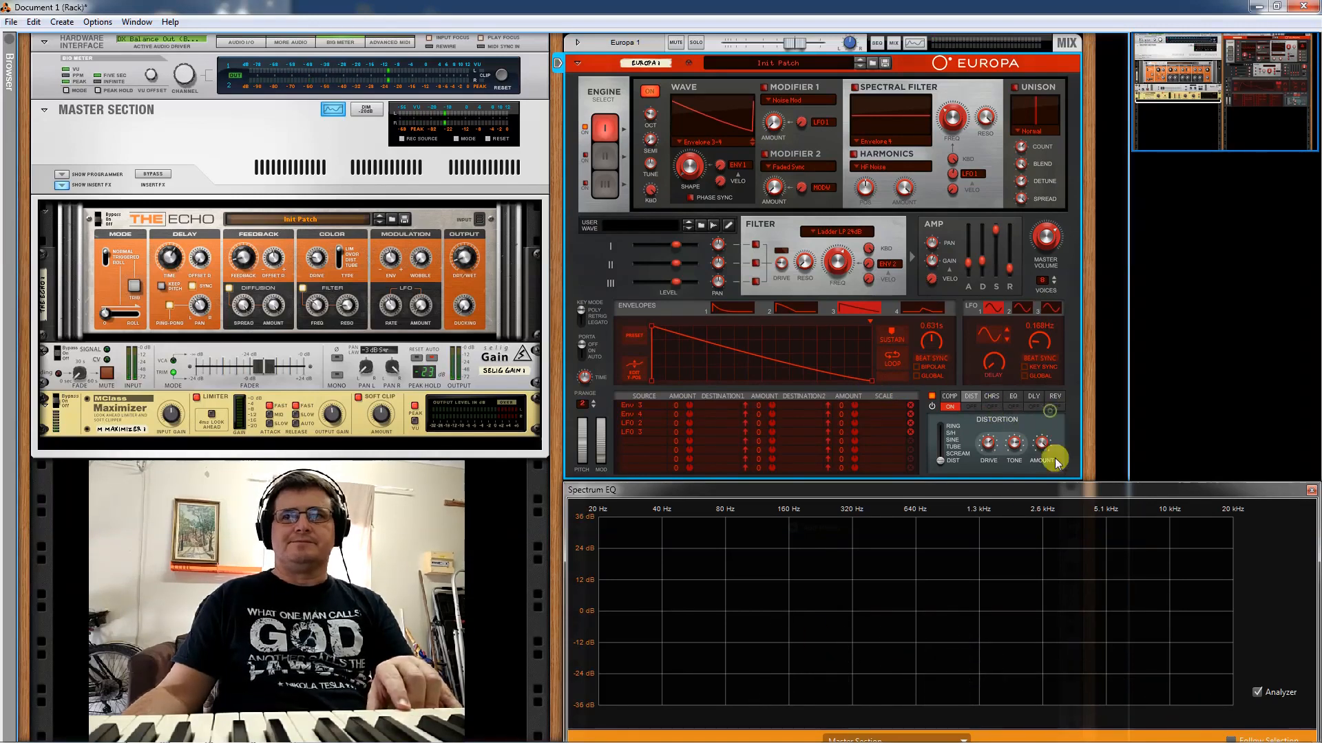
left_click(760, 340)
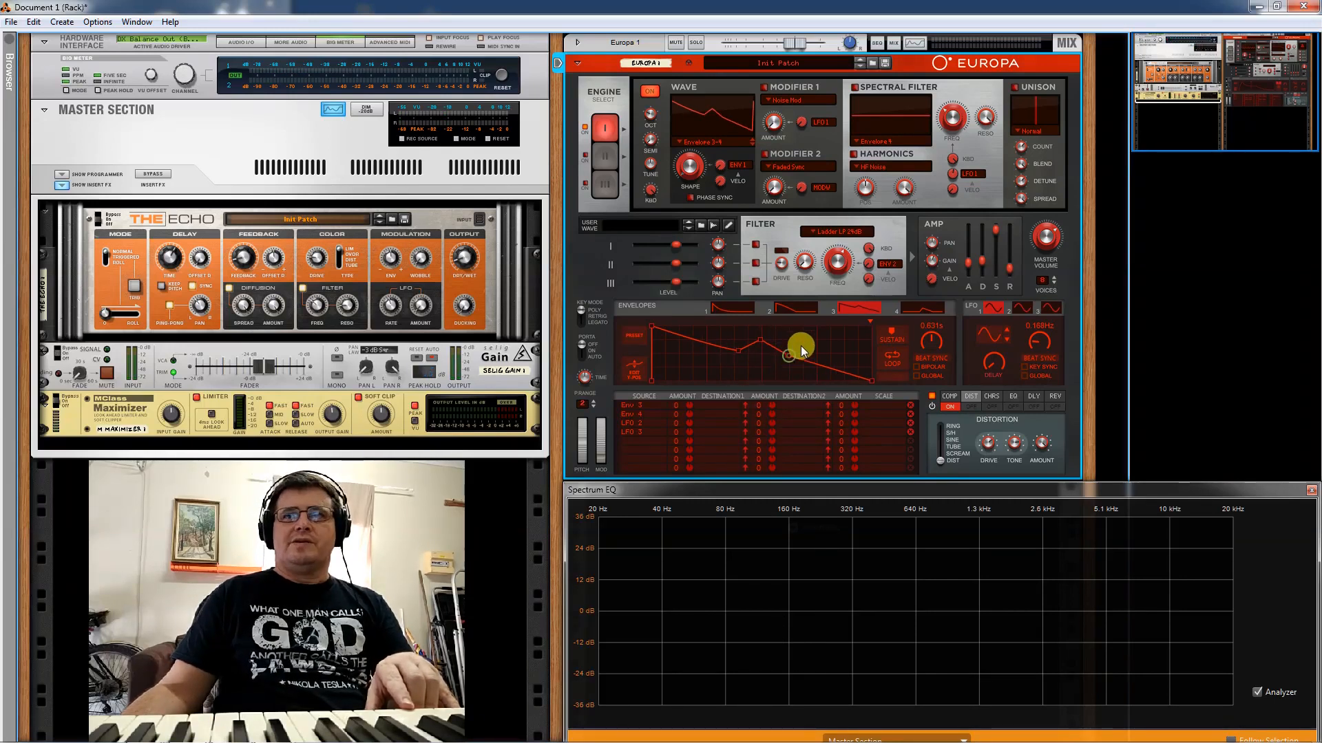
left_click(816, 334)
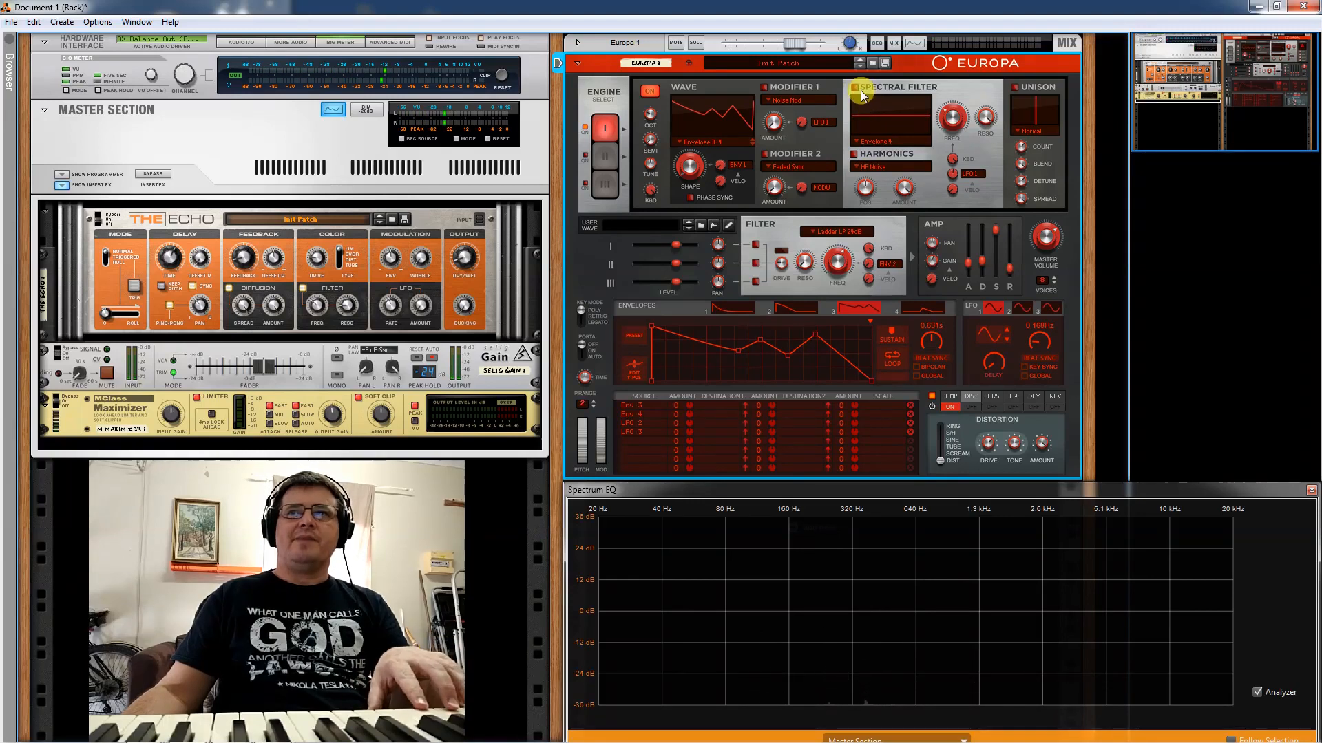
- Turn Harmonics back on with a low Amount, and re-enable the chorus and reverb effects
left_click(854, 156)
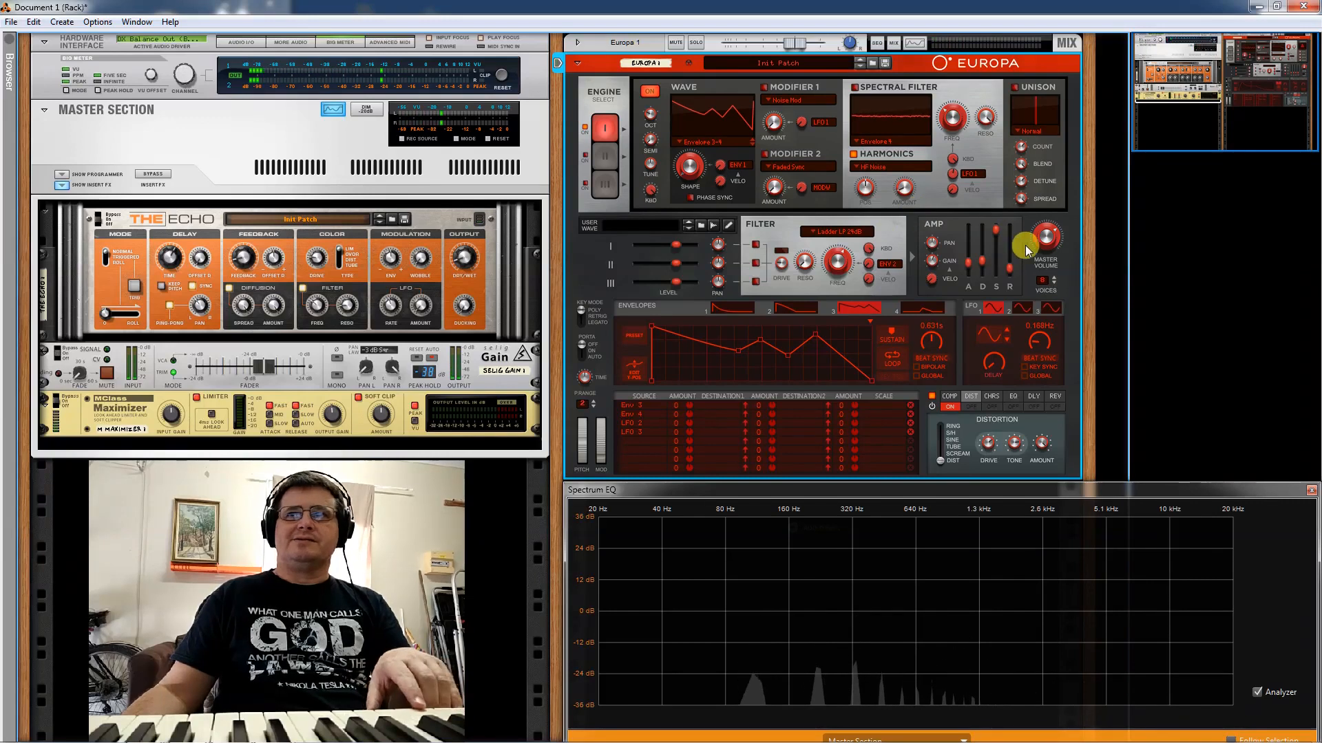
left_click(991, 407)
left_click(1054, 406)
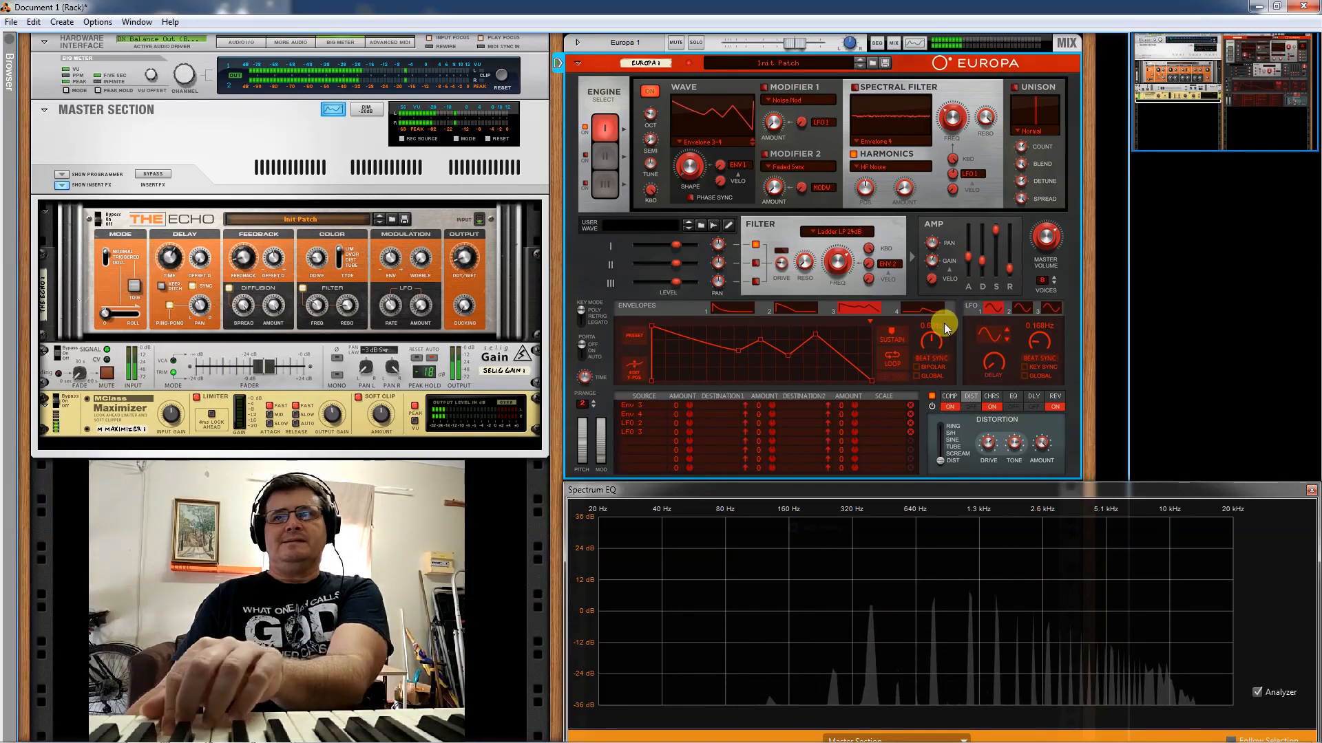
- Adjust the chorus effect's rate and spread, and sweep the Ladder LP filter's frequency while auditioning the sound
left_click(991, 397)
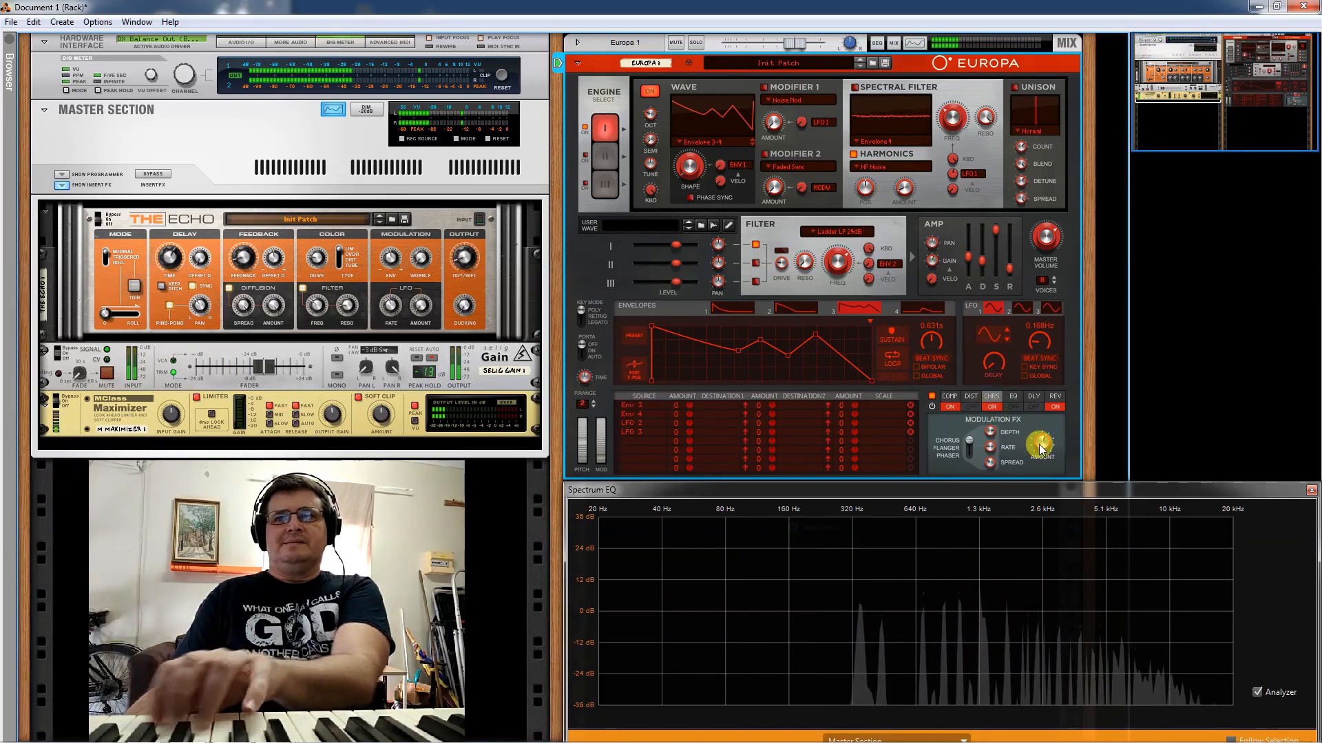
left_click_drag(994, 445, 1025, 348)
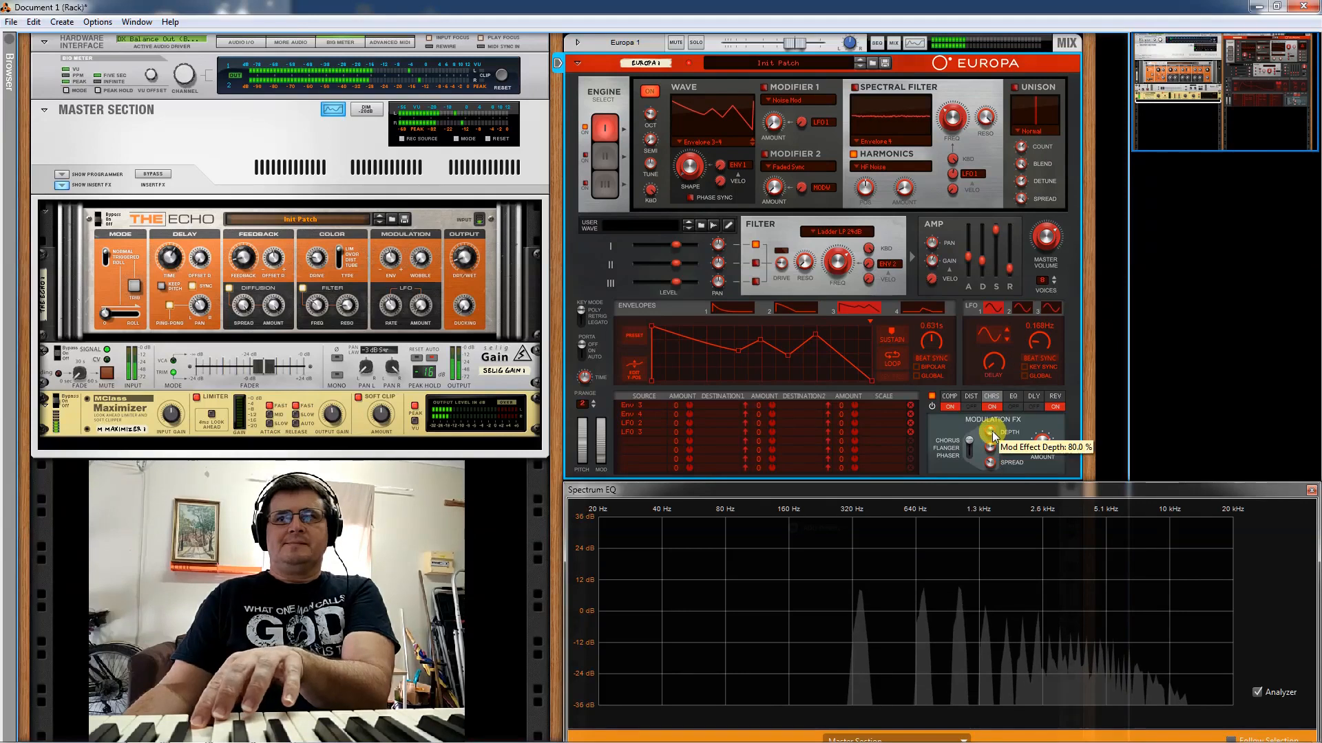
left_click_drag(990, 463, 979, 526)
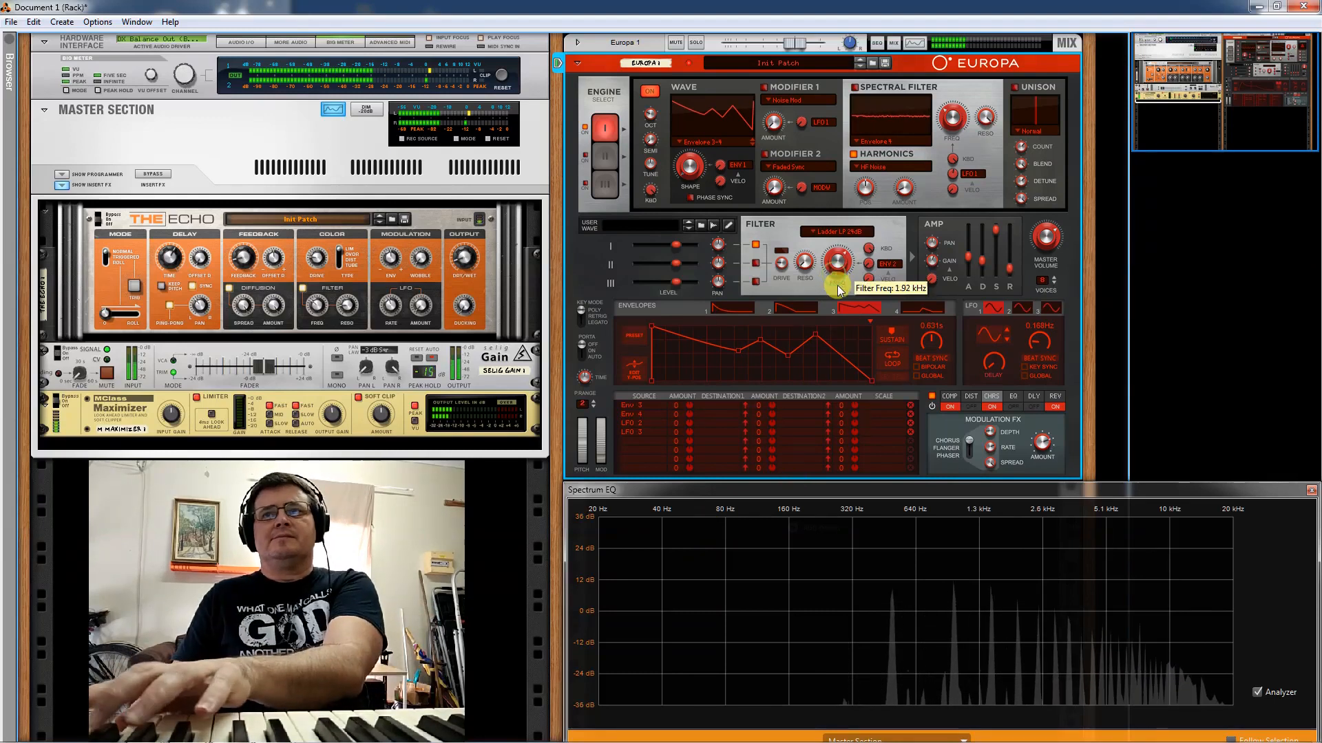
left_click_drag(826, 260, 852, 233)
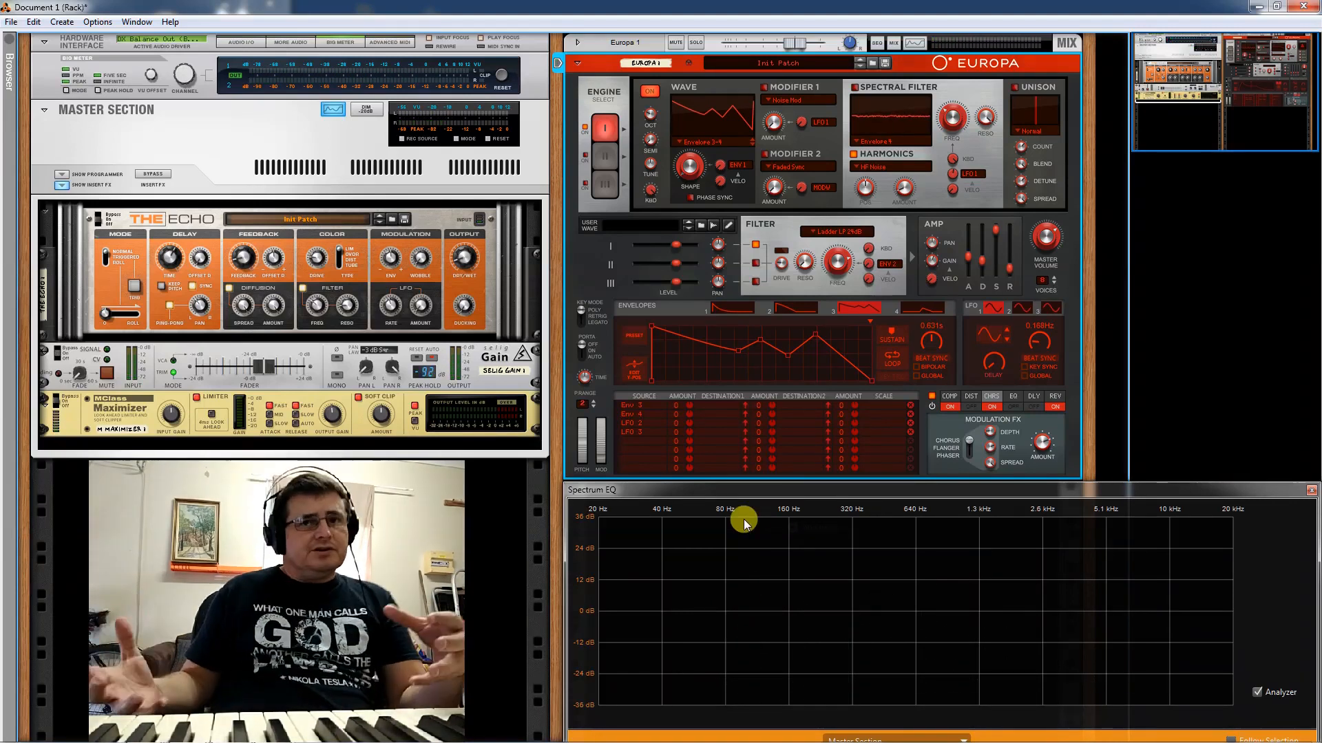
- Delete the added points from envelope 3 to restore its single smooth decay curve
left_click(760, 340)
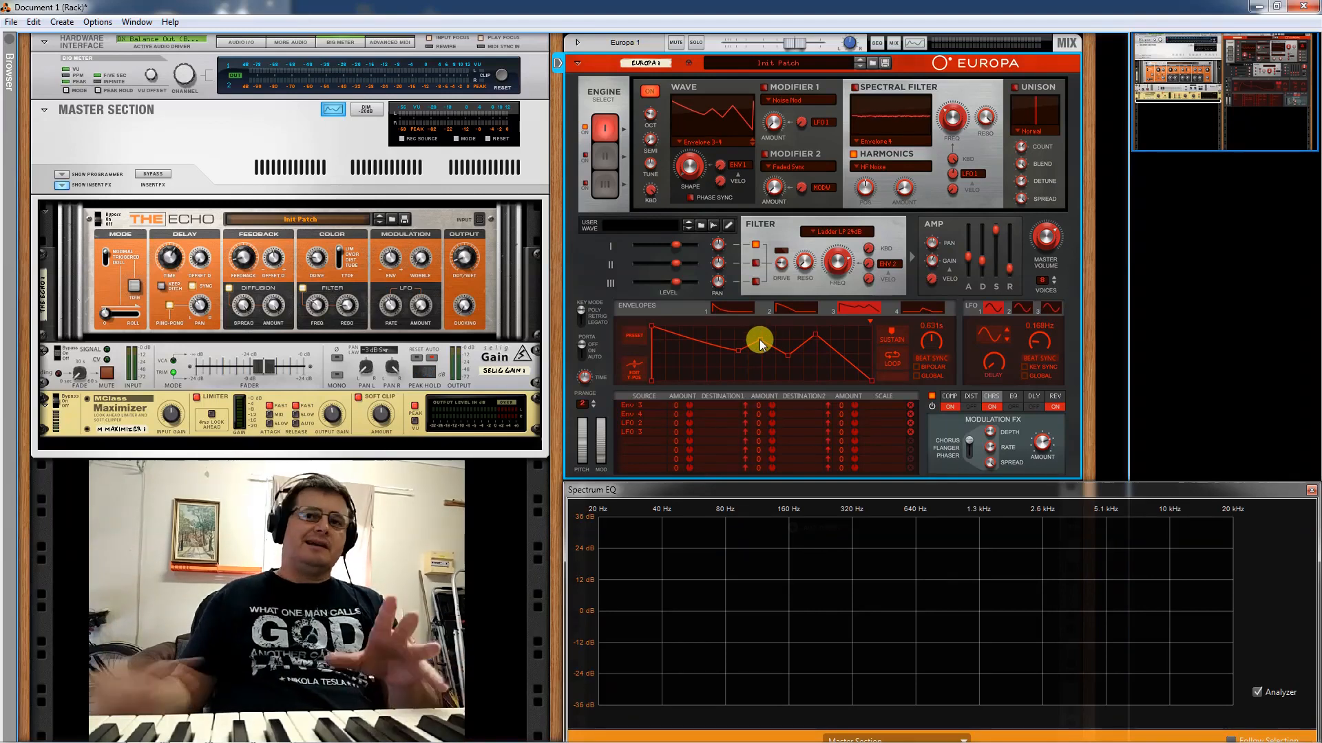
double_click(816, 336)
double_click(761, 340)
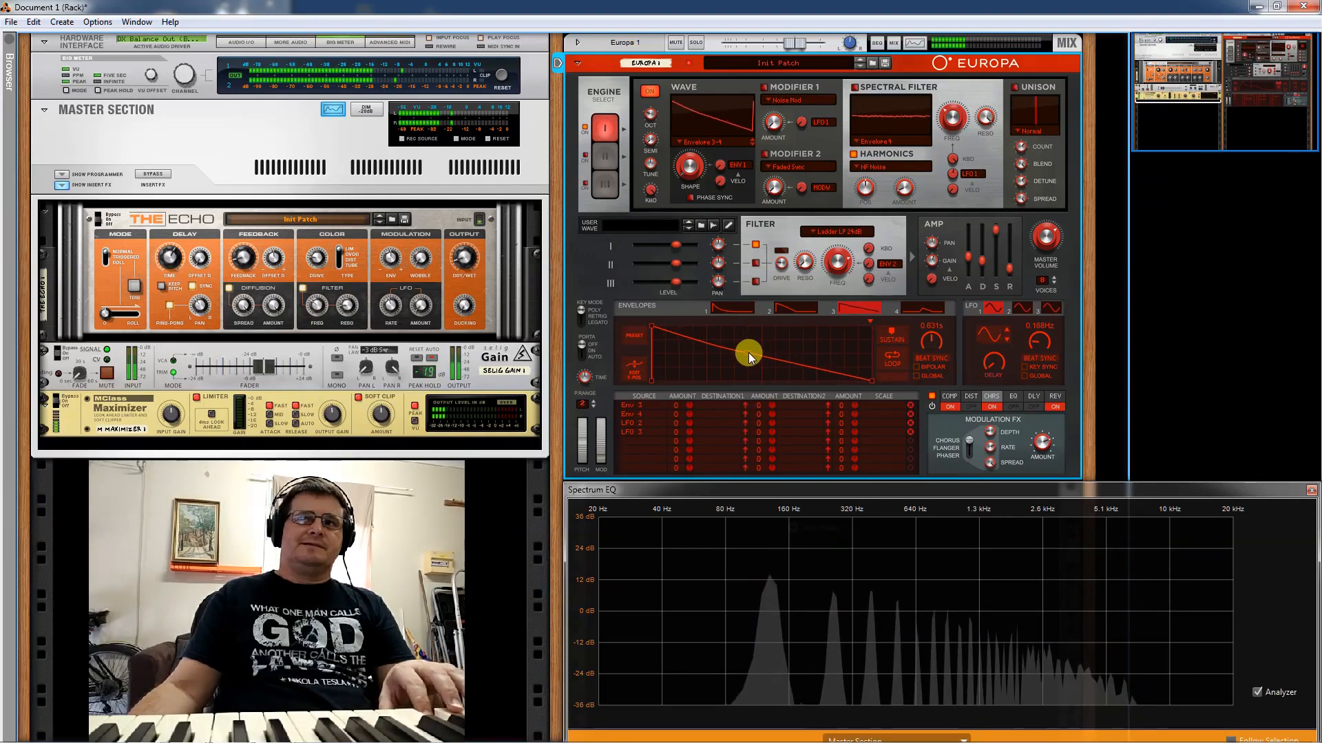
- Add several points along envelope 3's decay to form two small peaks in its middle and late sections
double_click(761, 341)
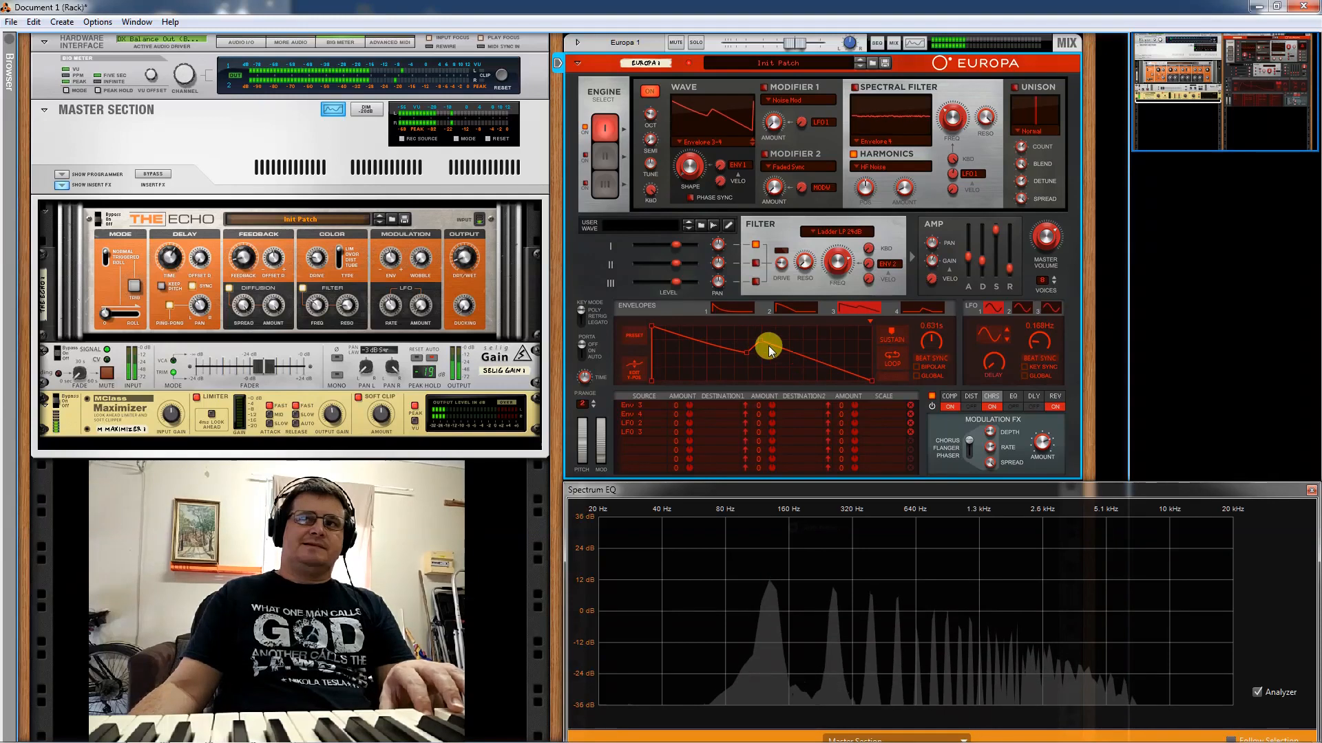
double_click(780, 357)
double_click(820, 340)
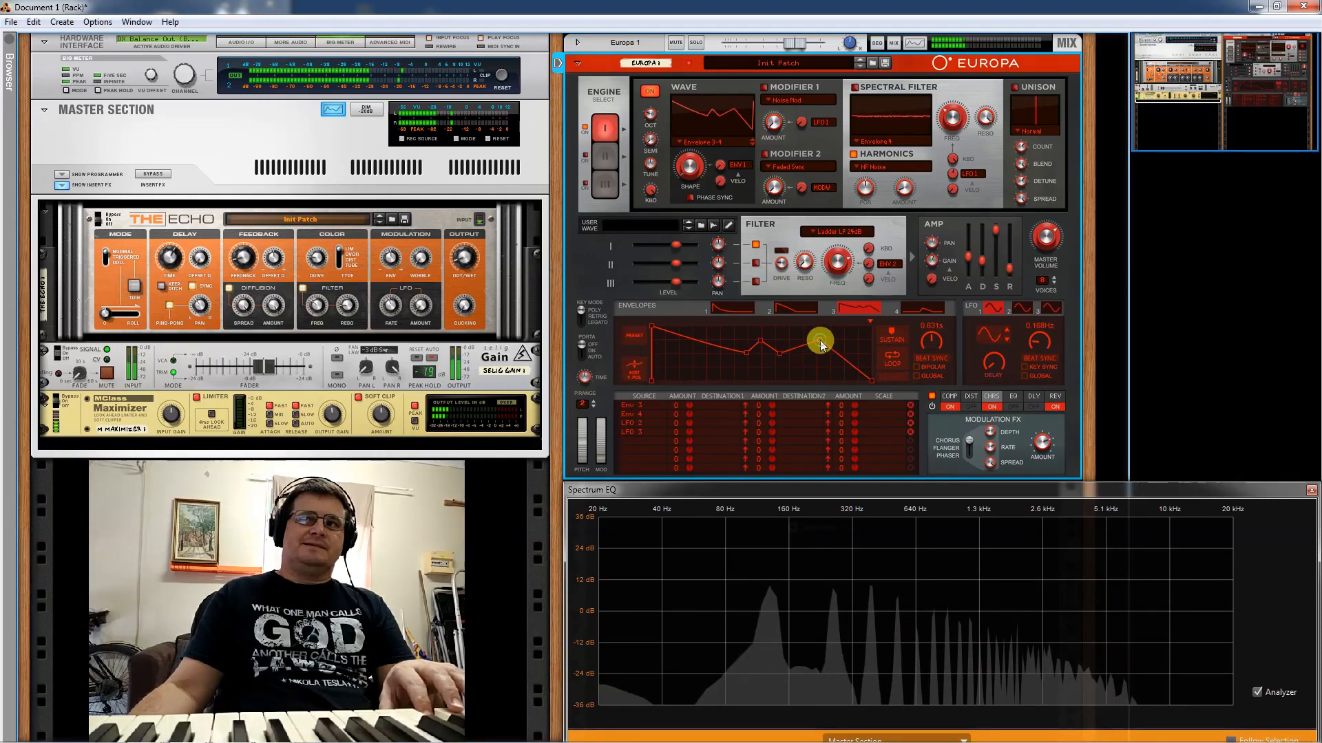
- Shift envelope 3's first peak slightly later for a rounded rise, and reshape the curve segments around its middle peaks
mouse_move(656, 324)
left_mouse_down()
mouse_move(683, 322)
mouse_move(648, 319)
left_mouse_up()
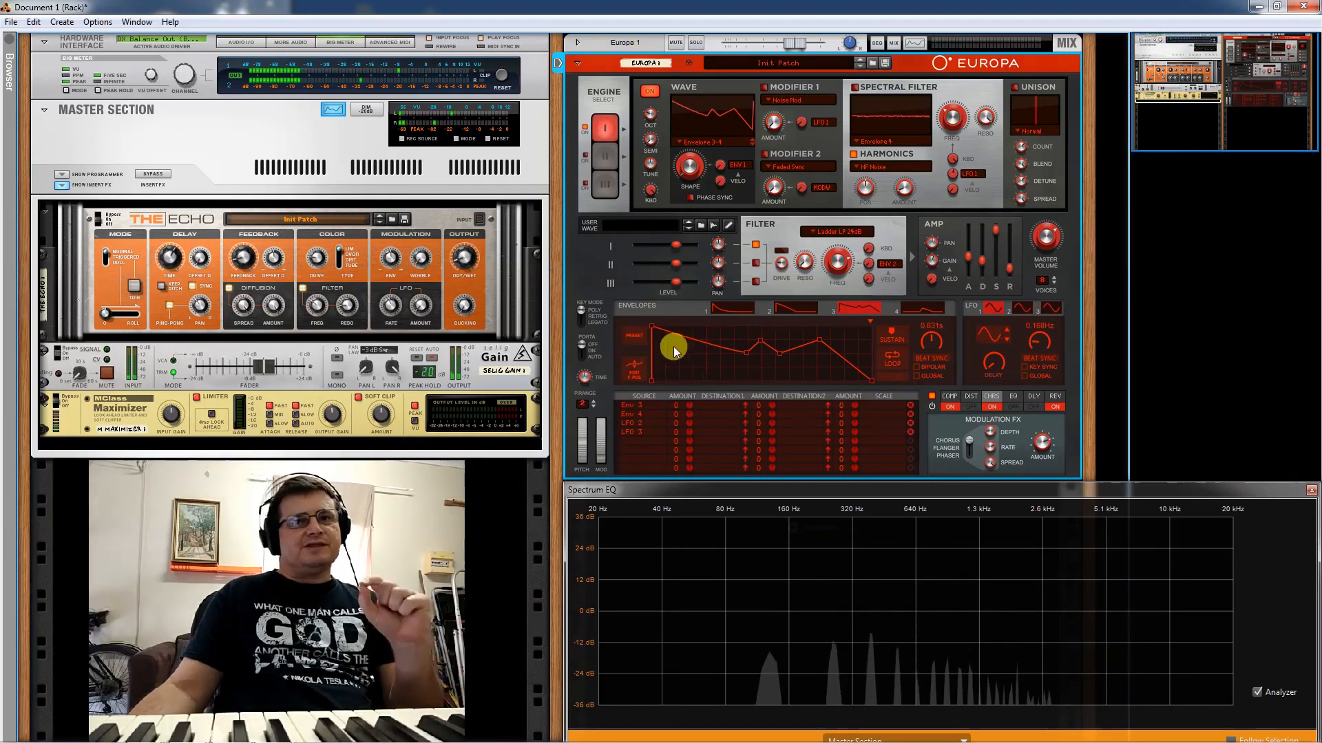
left_click_drag(651, 323, 670, 324)
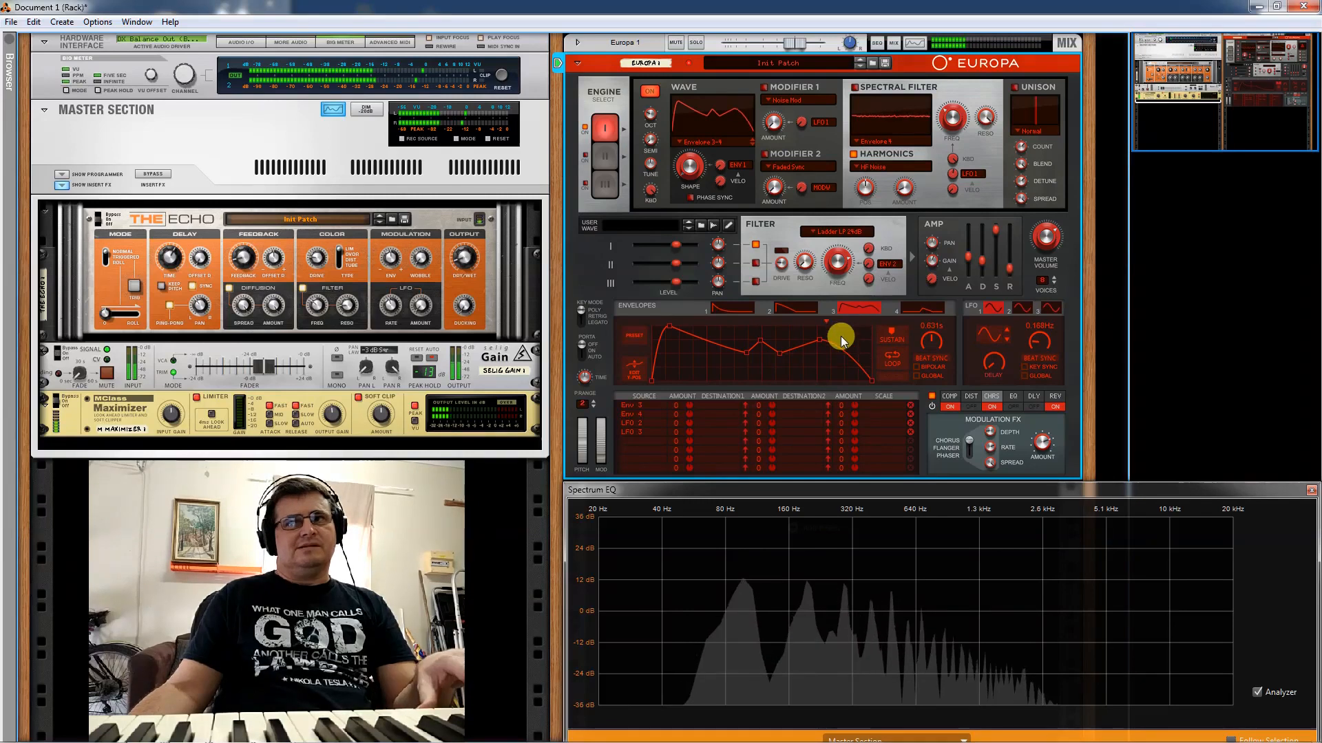
left_click_drag(769, 346, 748, 497)
left_click_drag(751, 349, 761, 422)
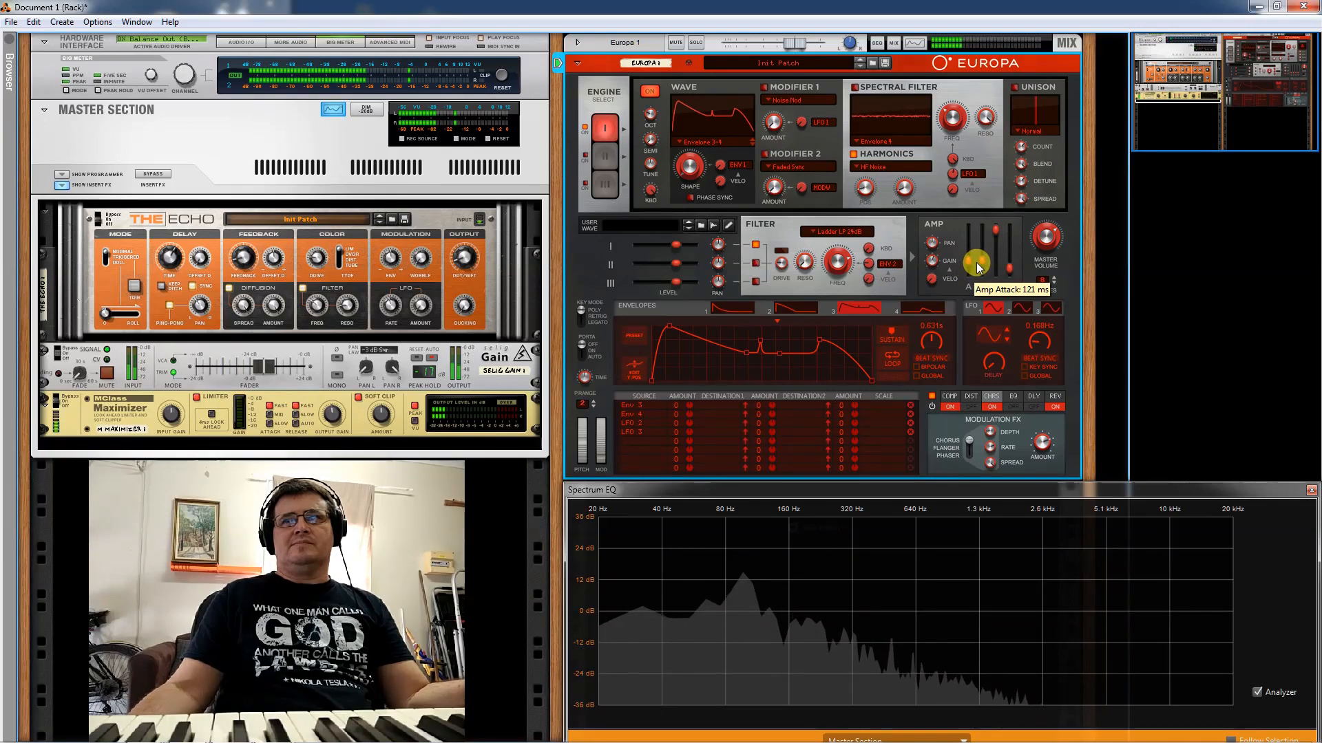
- Lower the amp envelope's sustain, and switch on the reverb effect and Engine 1's Unison
left_click_drag(998, 225, 988, 260)
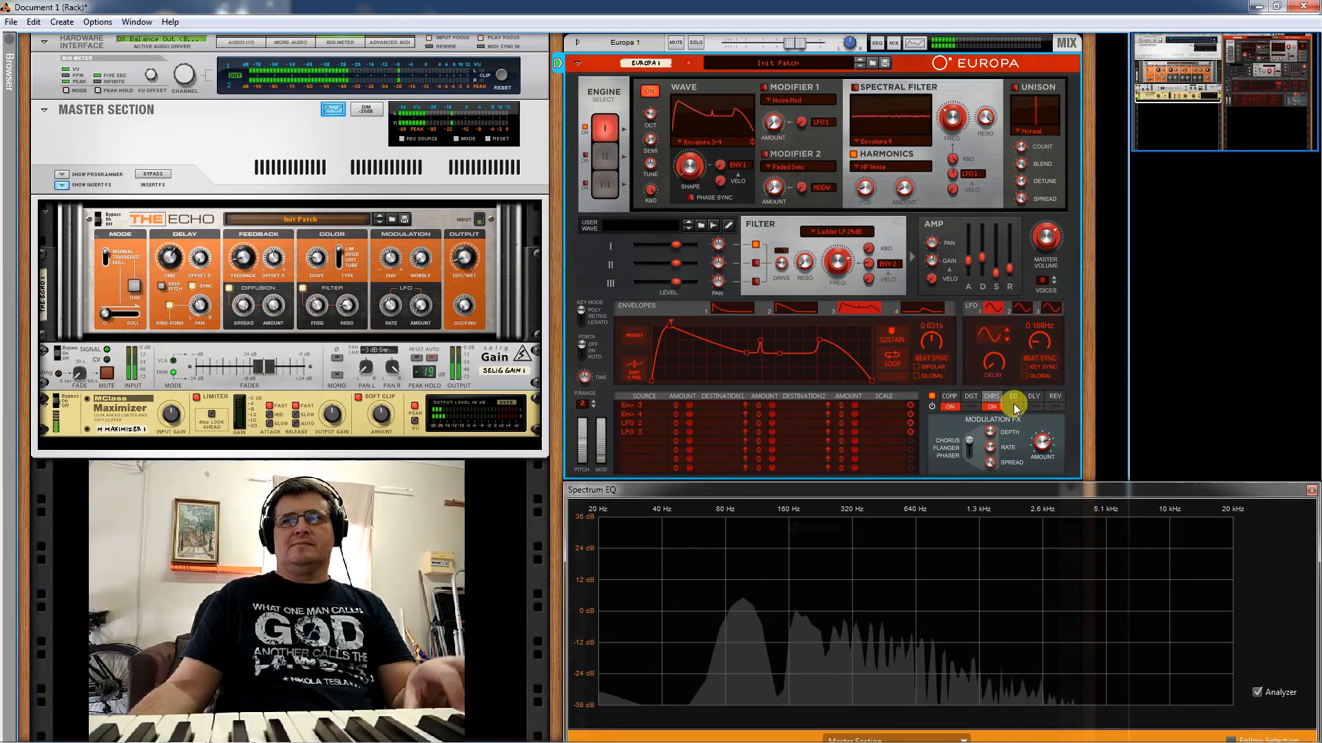
left_click(989, 406)
left_click(1054, 407)
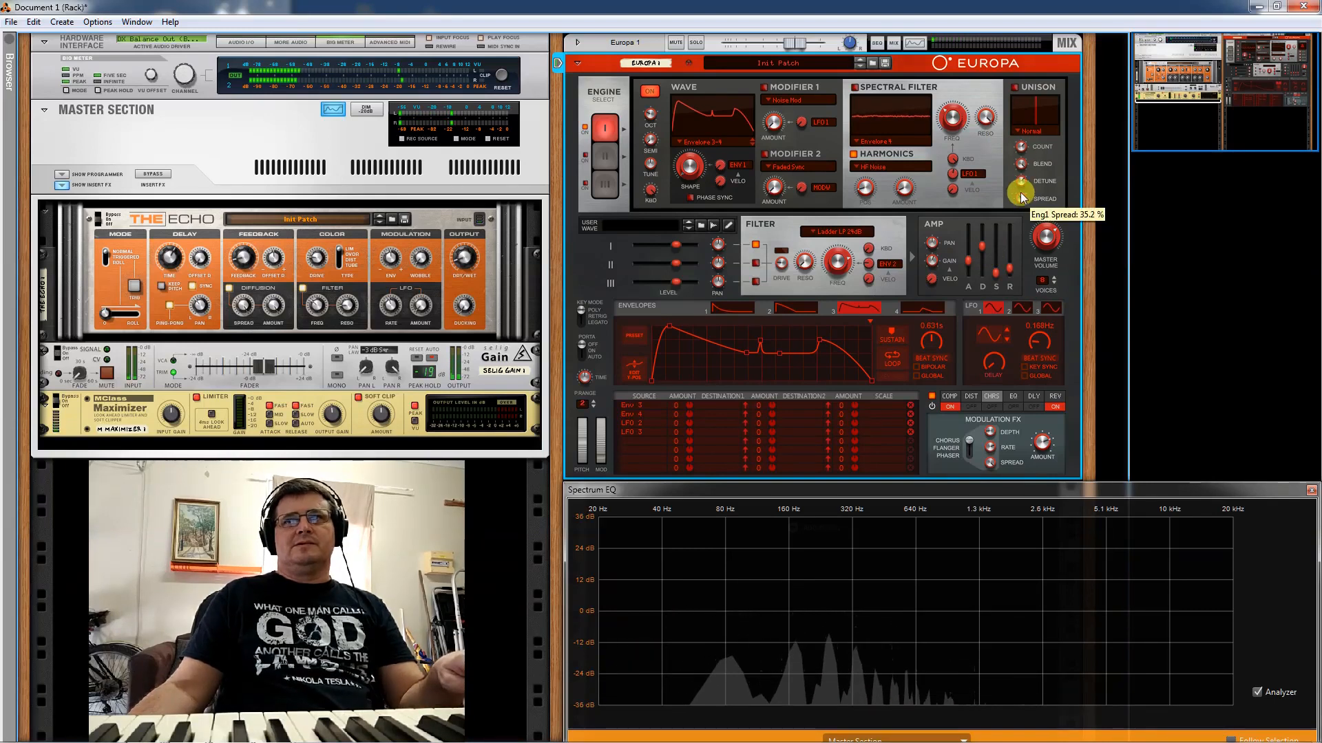
left_click(1014, 88)
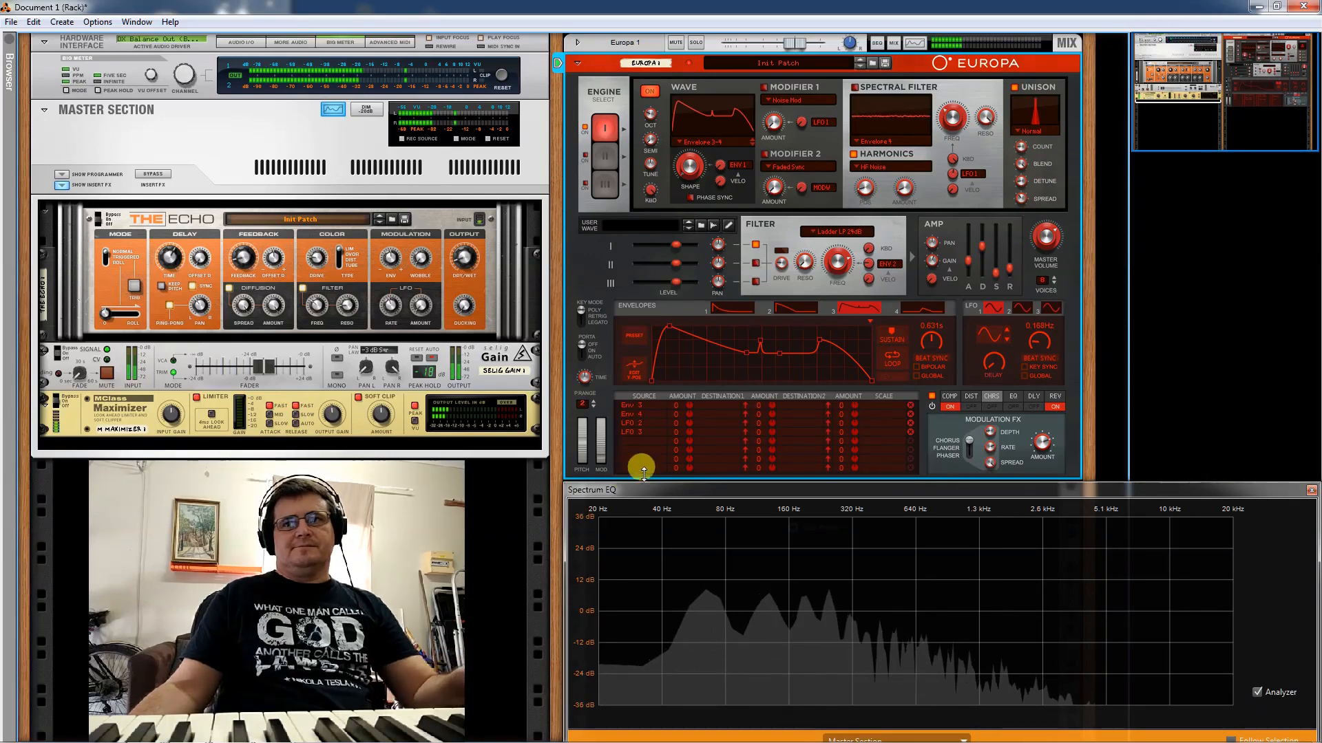
- Route LFO 2 to Engine 1 Pitch in the modulation matrix with an amount of 3
mouse_move(837, 292)
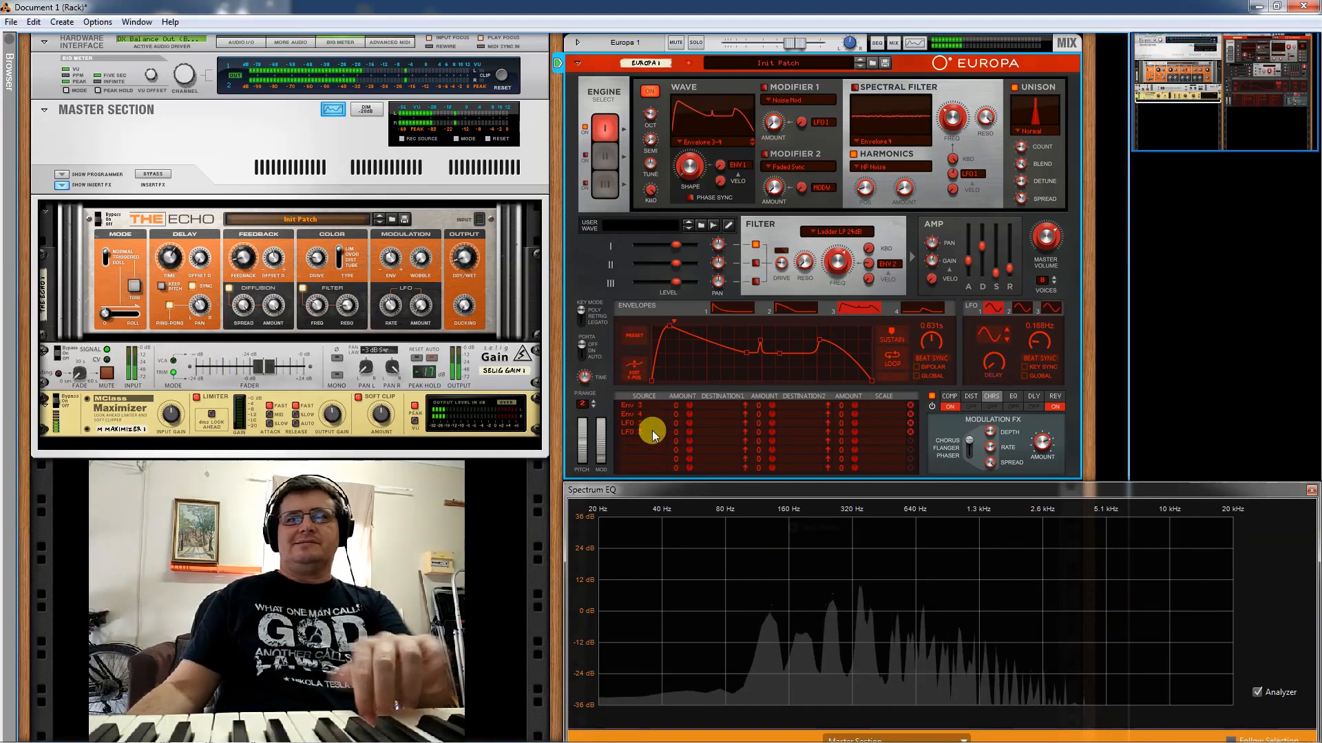
left_click(710, 424)
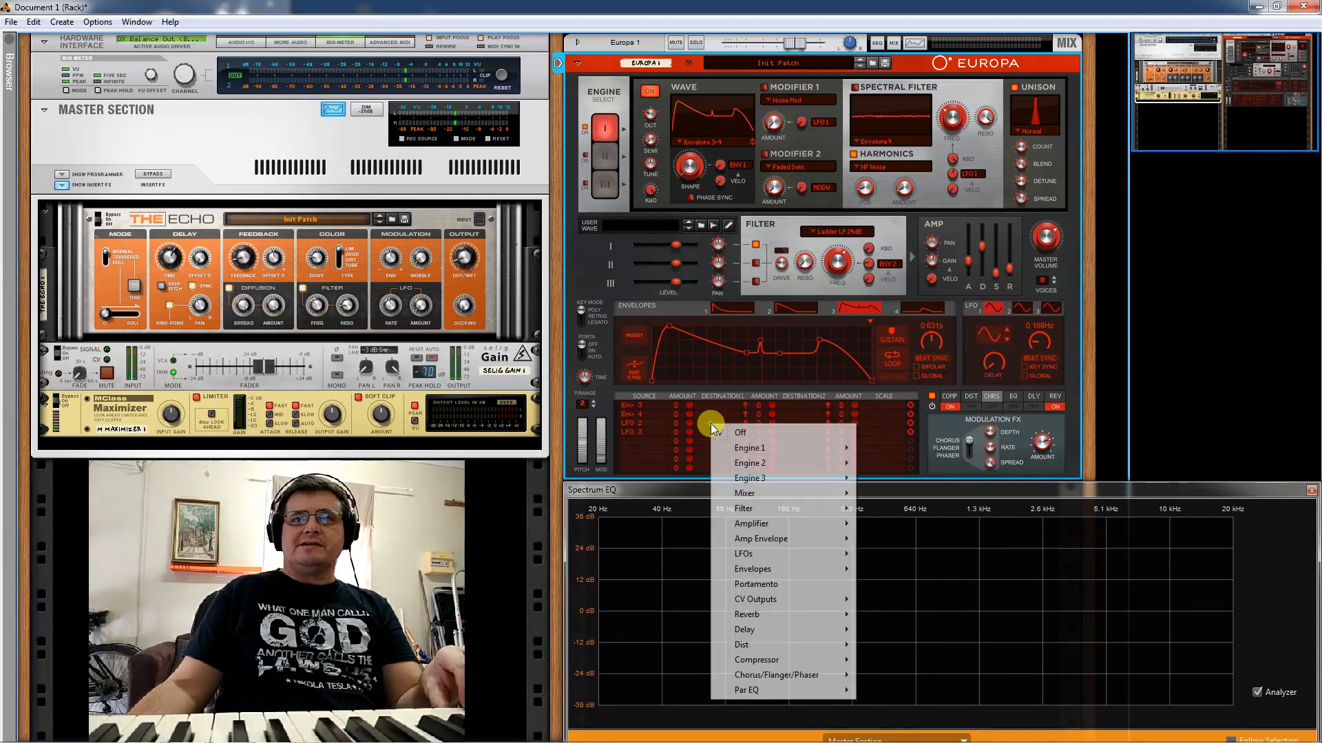
mouse_move(844, 448)
left_click(884, 448)
left_click_drag(688, 428, 696, 420)
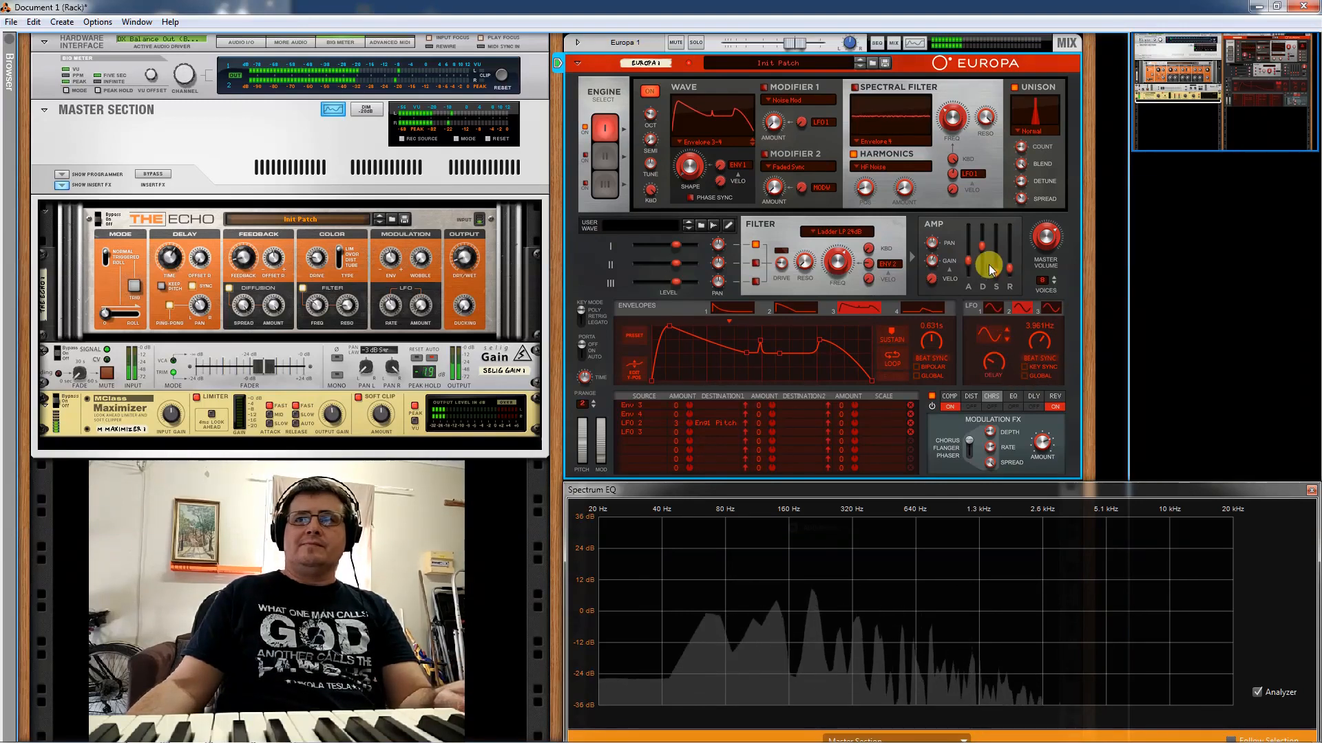
- Reduce the filter's envelope 2 modulation amount, and try a higher amp sustain before lowering it again
left_click_drag(994, 270, 995, 238)
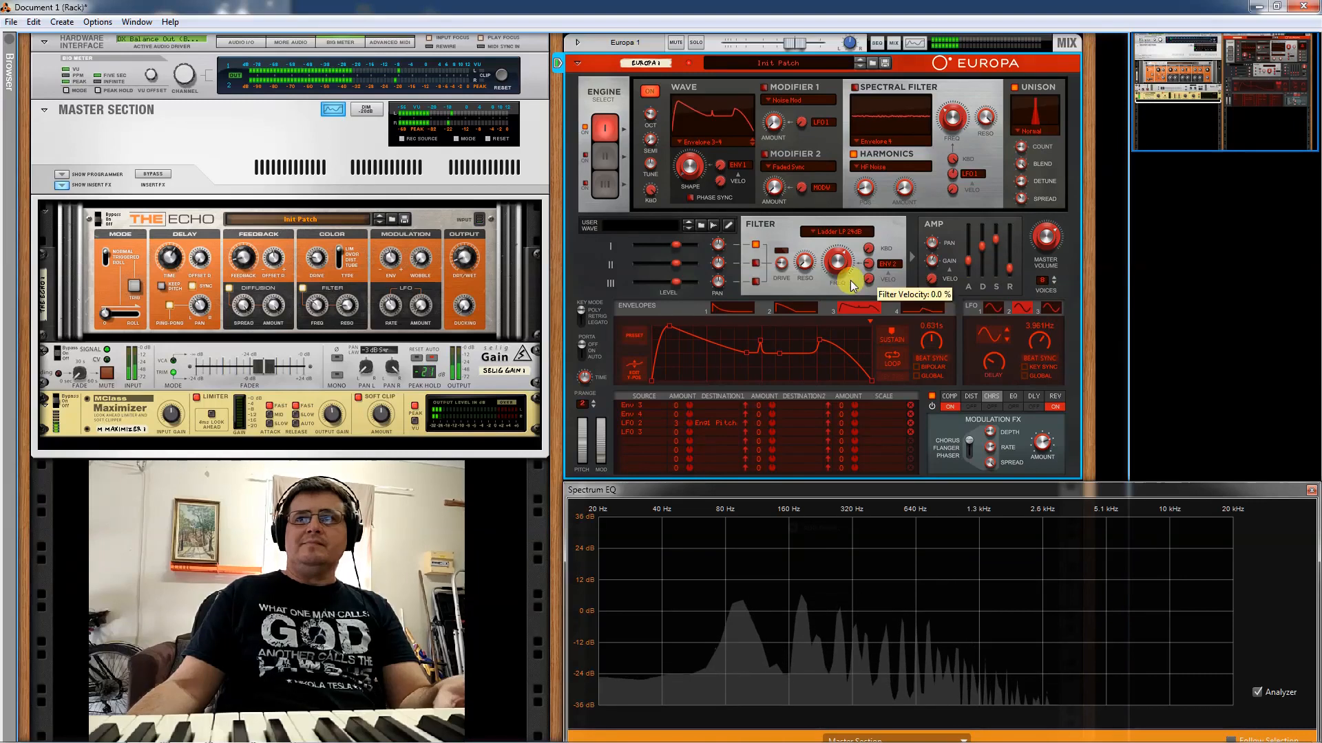
left_click_drag(874, 264, 886, 345)
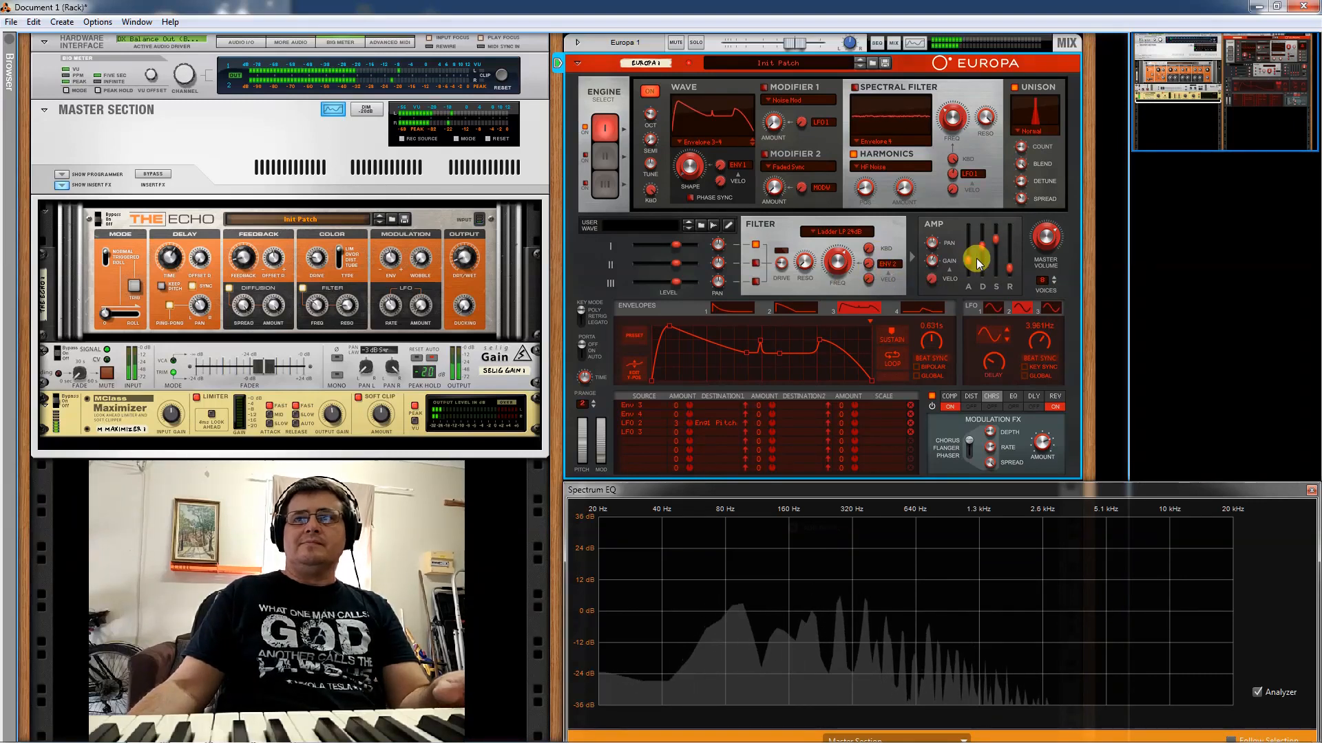
left_click_drag(998, 242, 1002, 293)
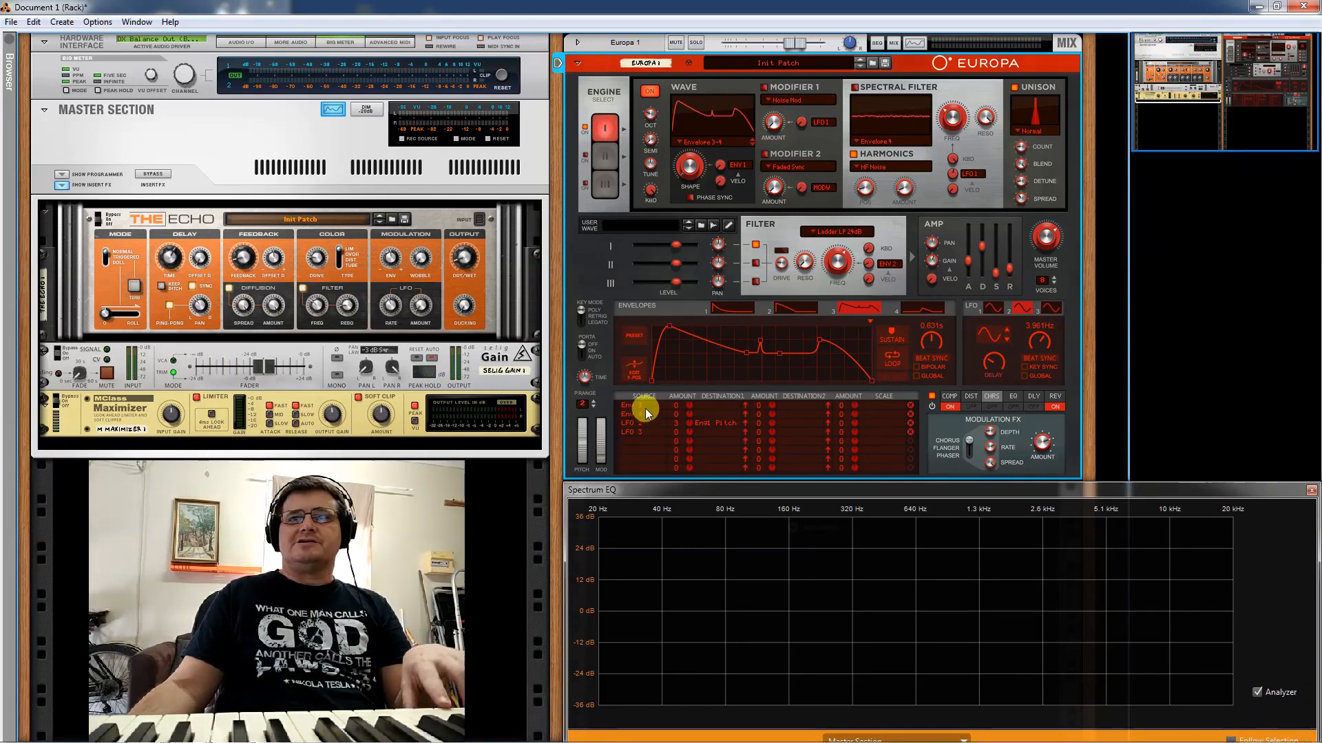
- Set the first modulation row to route envelope 1 to Engine 1 Pitch with an amount of 3
left_click(736, 306)
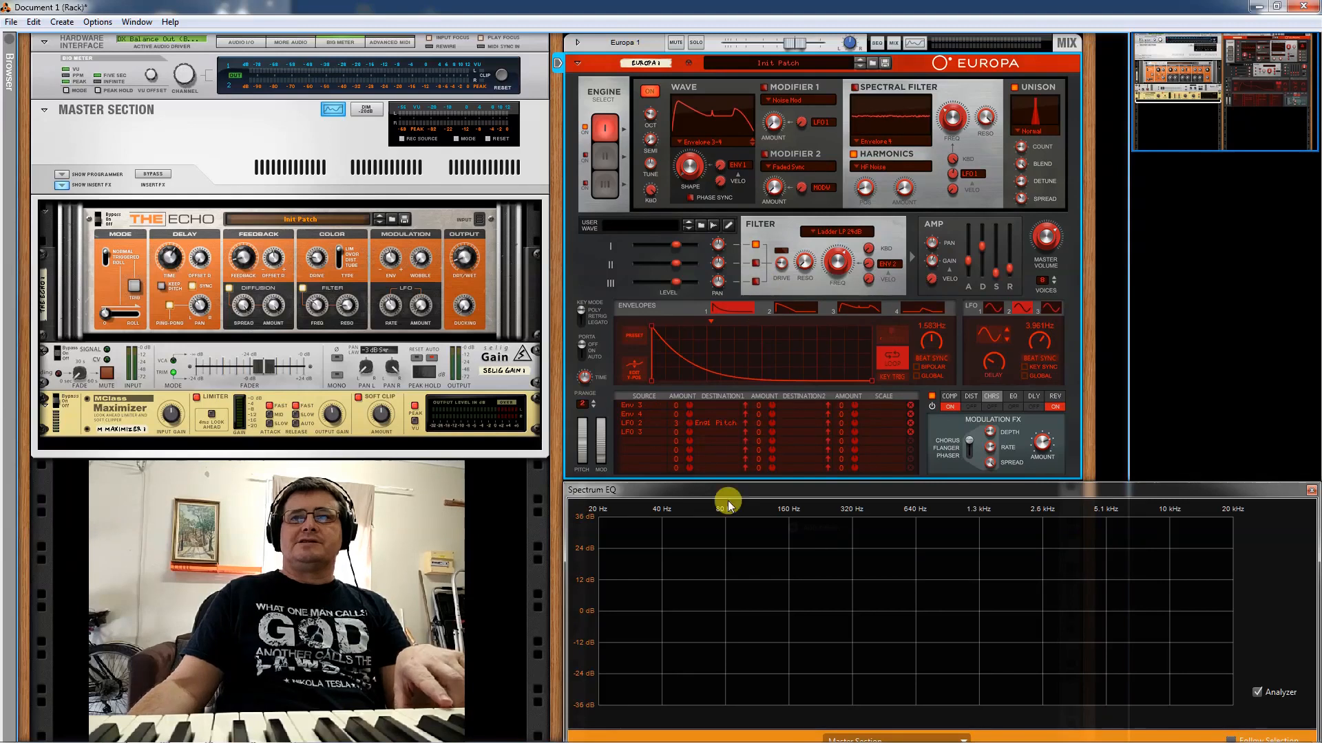
left_click(634, 407)
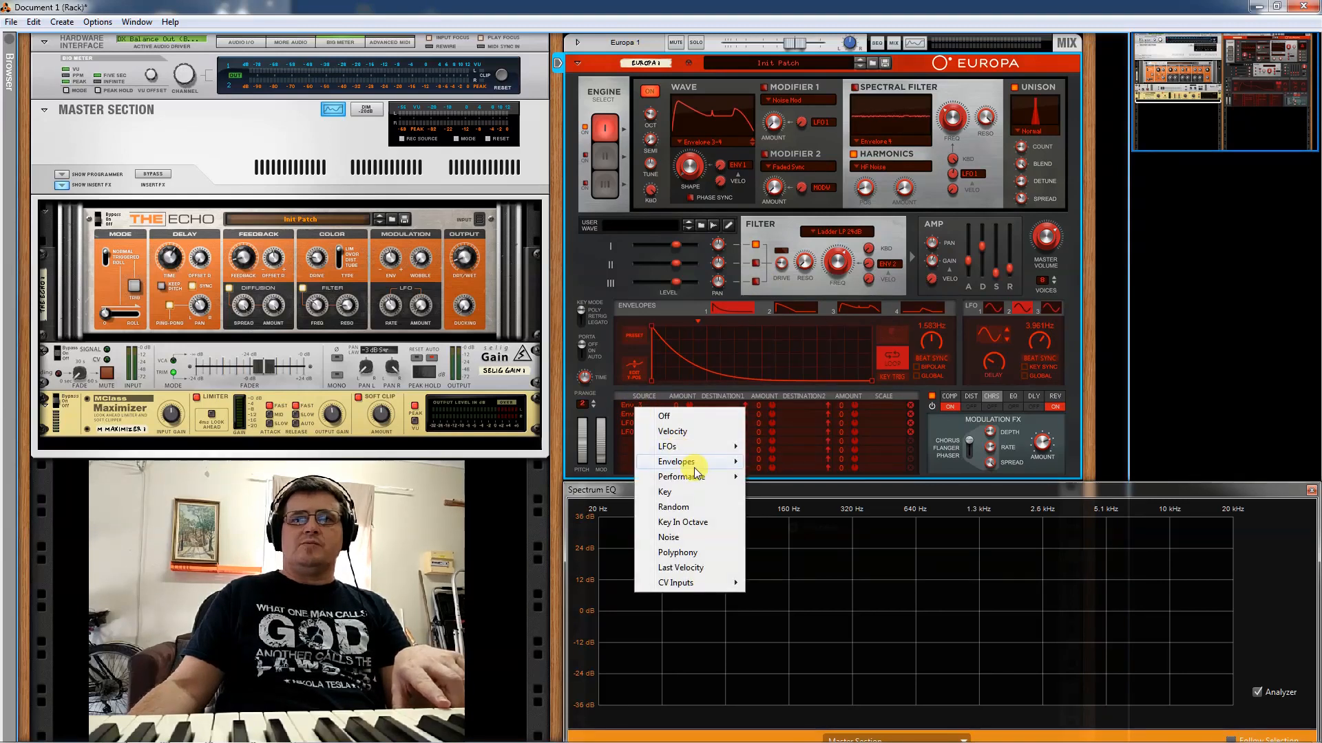
mouse_move(695, 463)
left_click(762, 477)
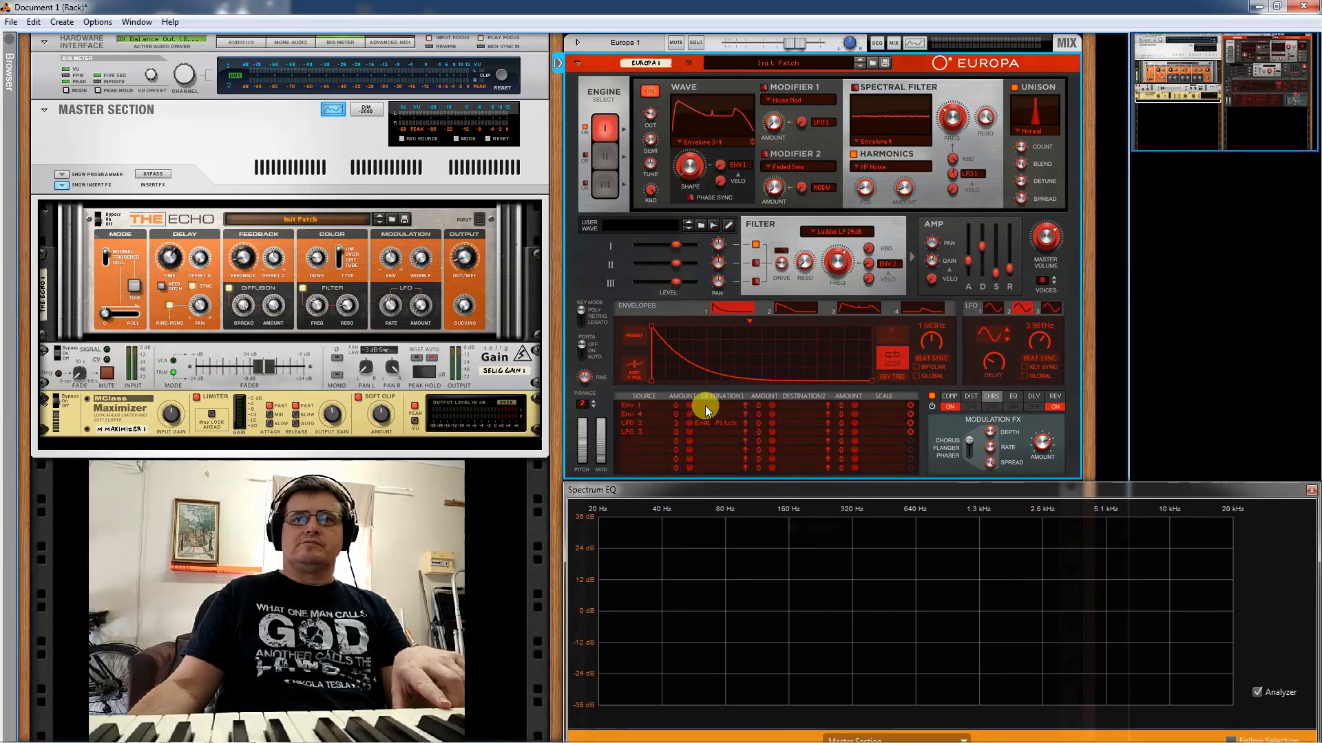
left_click(705, 406)
mouse_move(841, 432)
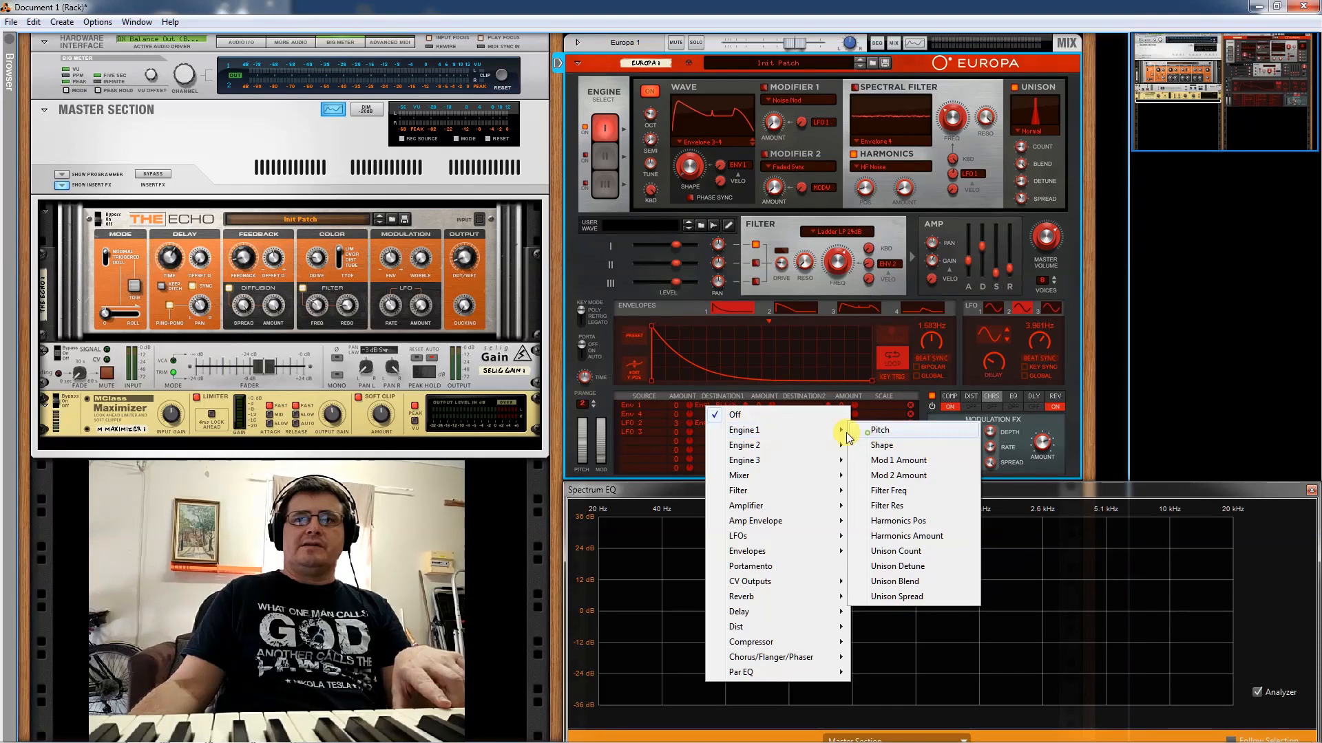
left_click(881, 431)
left_click_drag(685, 406, 687, 382)
left_click_drag(687, 382, 687, 391)
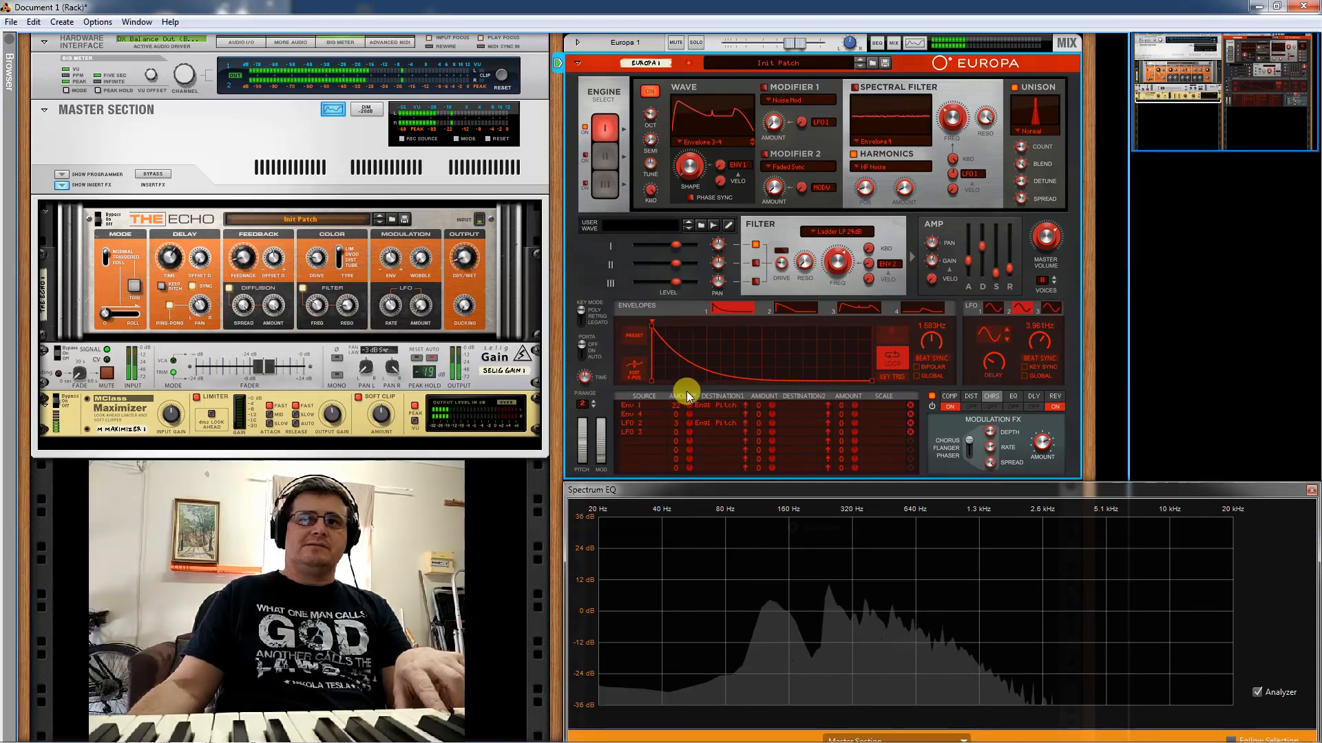
left_click_drag(680, 404, 678, 420)
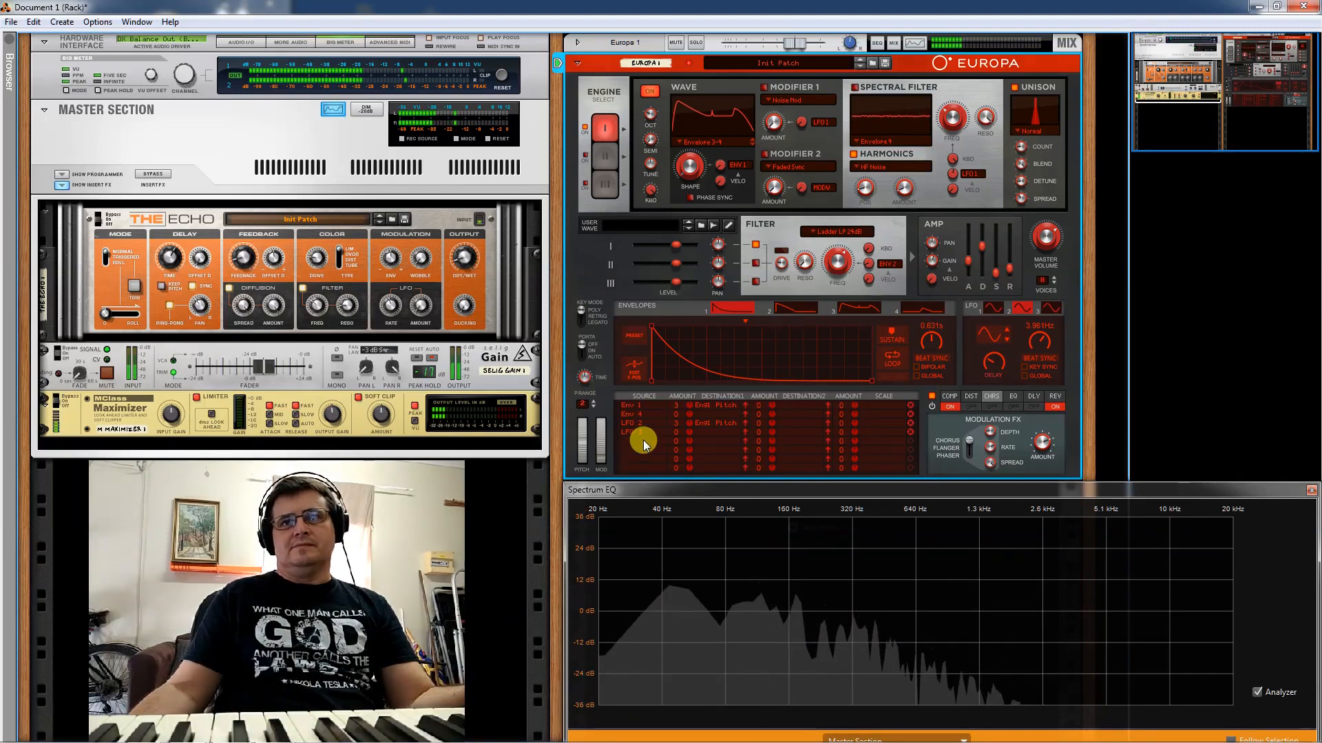
- Route Random to Engine 1 Pitch with a small amount in the second modulation row, and clear the unused LFO 3 row
left_click(640, 416)
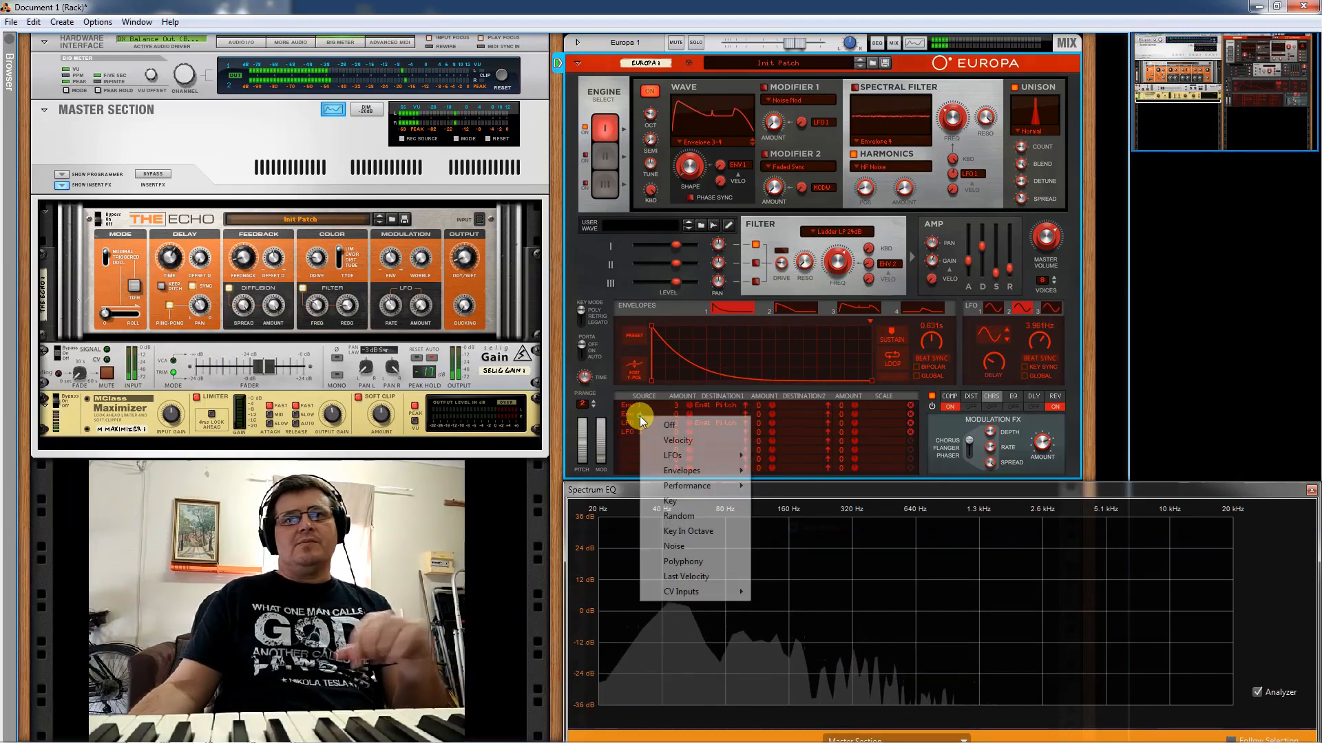
left_click(704, 515)
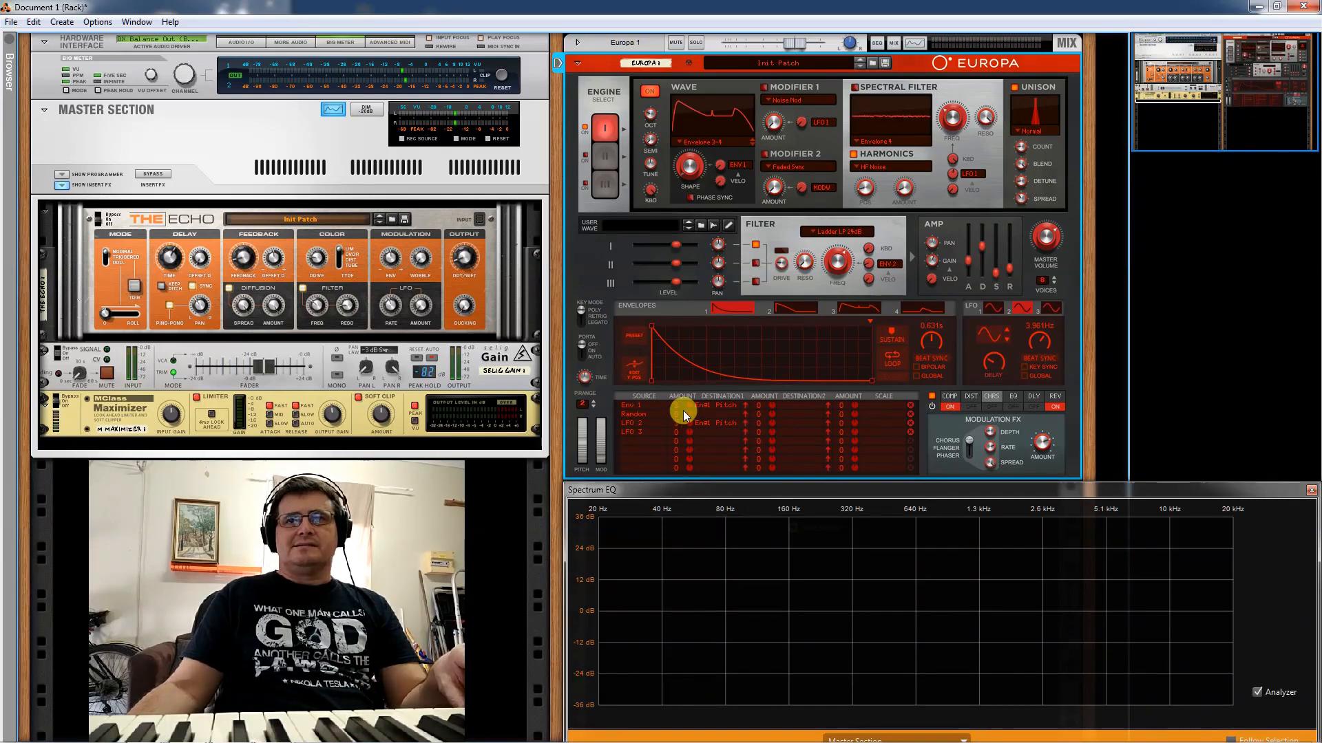
left_click(702, 415)
mouse_move(794, 438)
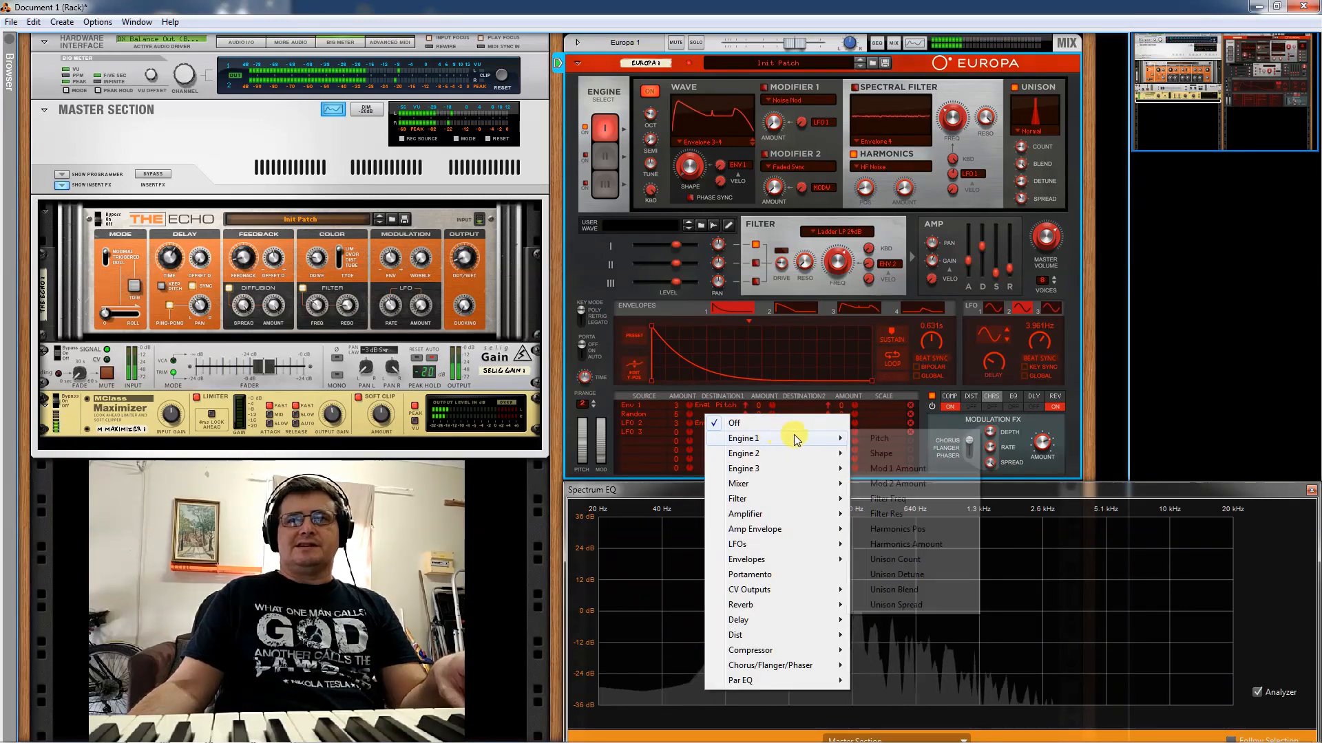
left_click(862, 443)
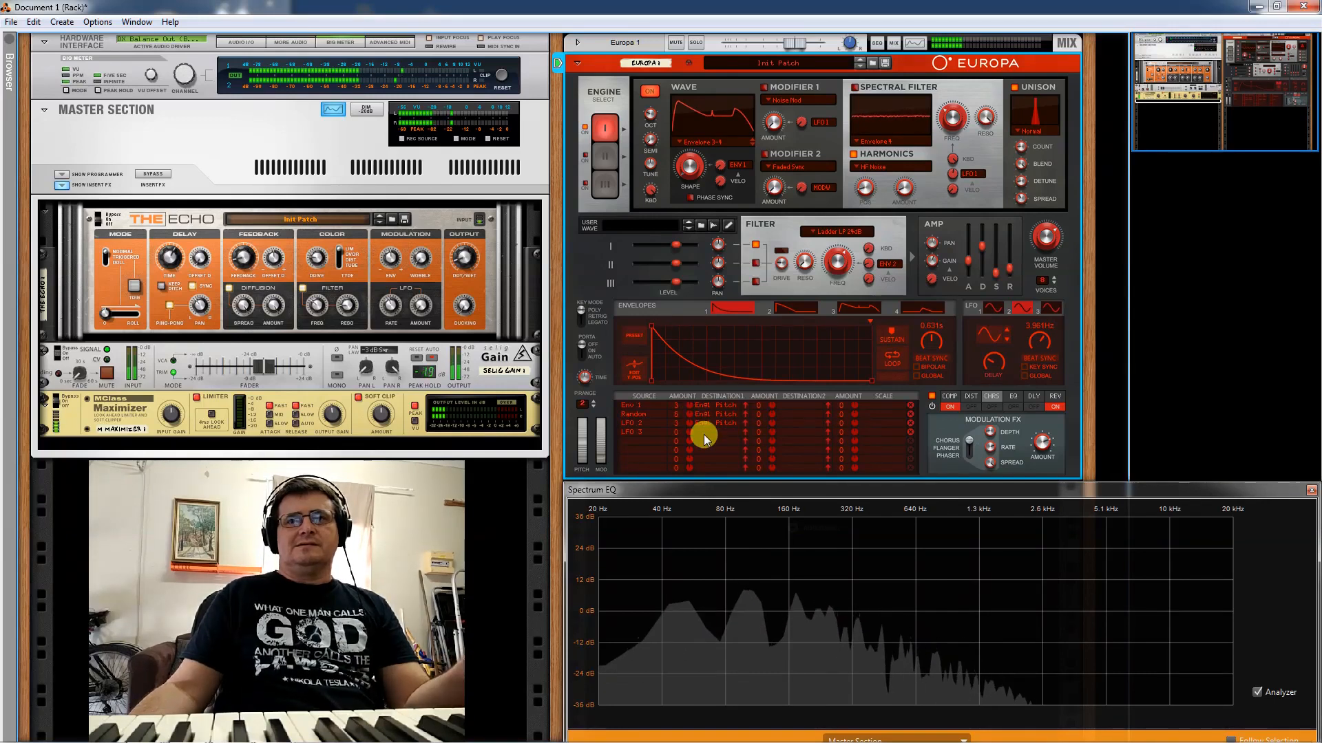
left_click(911, 432)
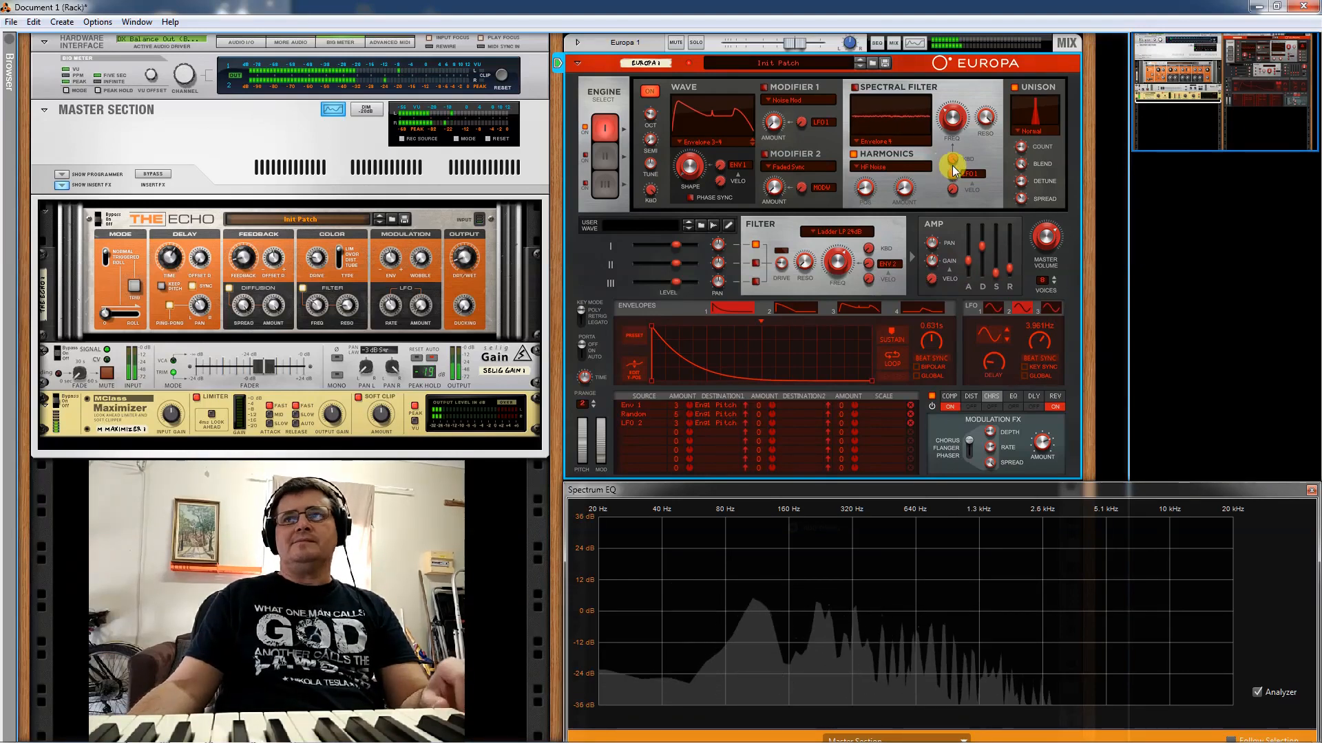
- Adjust the filter's envelope 2 modulation to about 10% and its keyboard tracking, and lengthen the amp envelope's attack
left_click(790, 308)
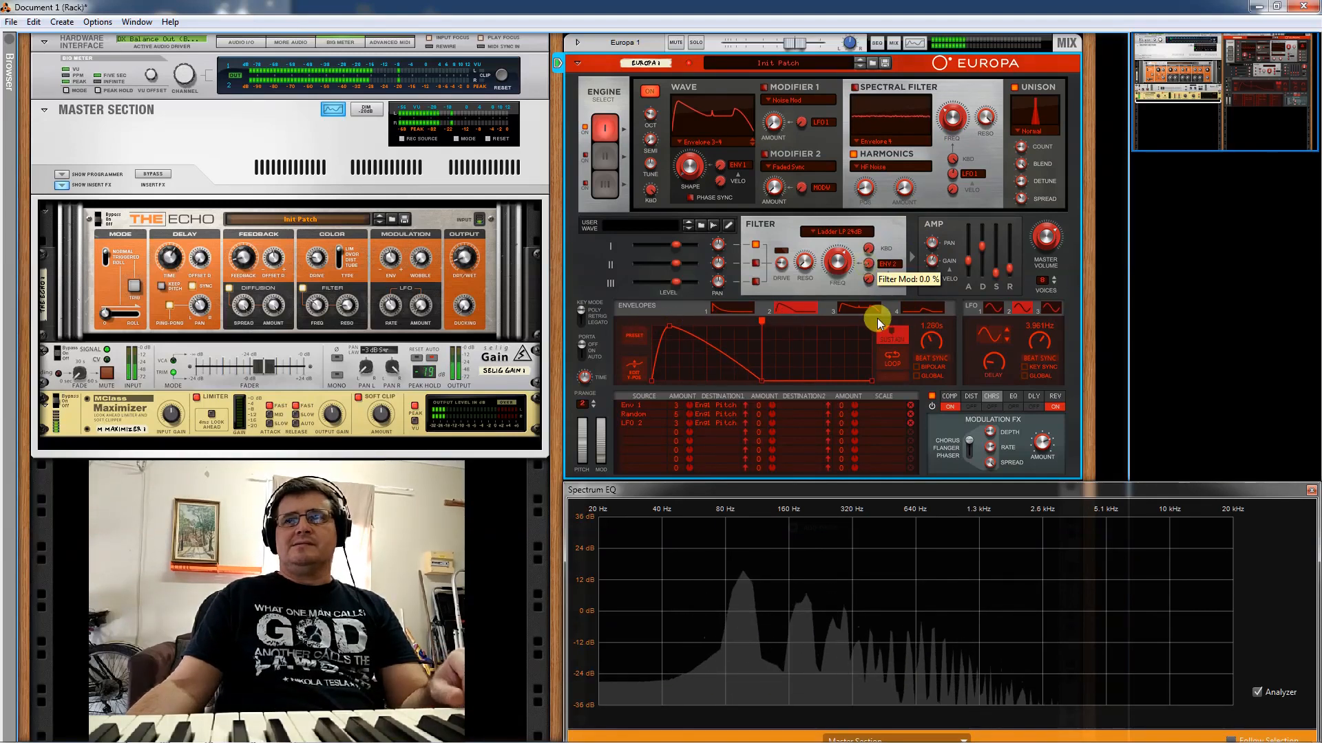
left_click_drag(875, 281, 875, 267)
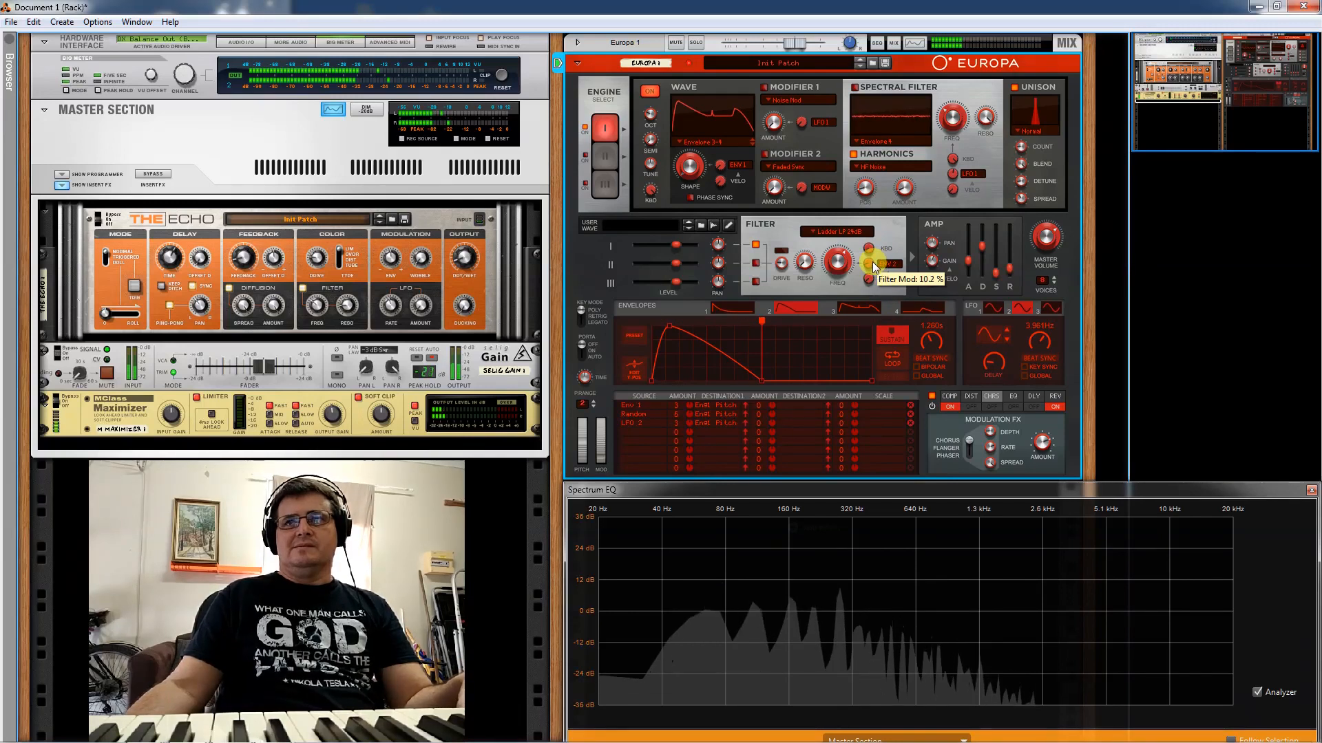
left_click_drag(873, 249, 875, 212)
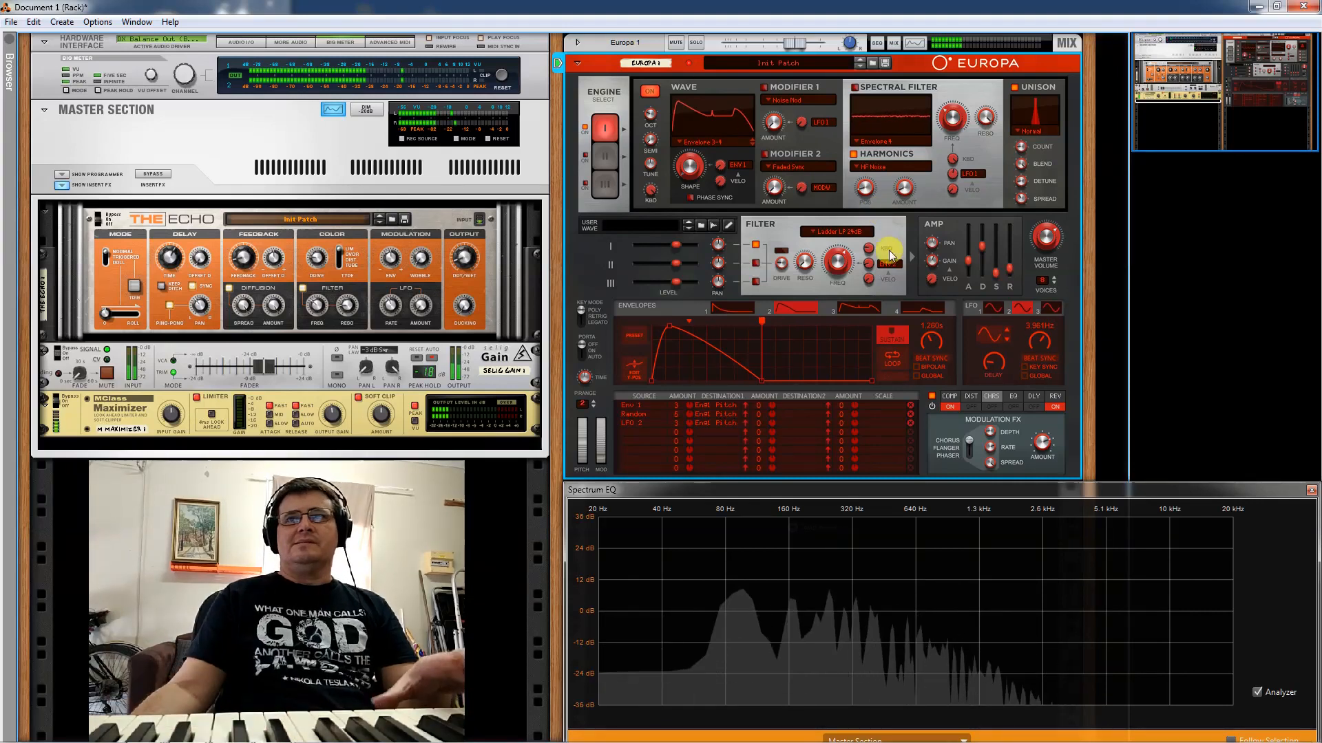
left_click_drag(973, 262, 1011, 254)
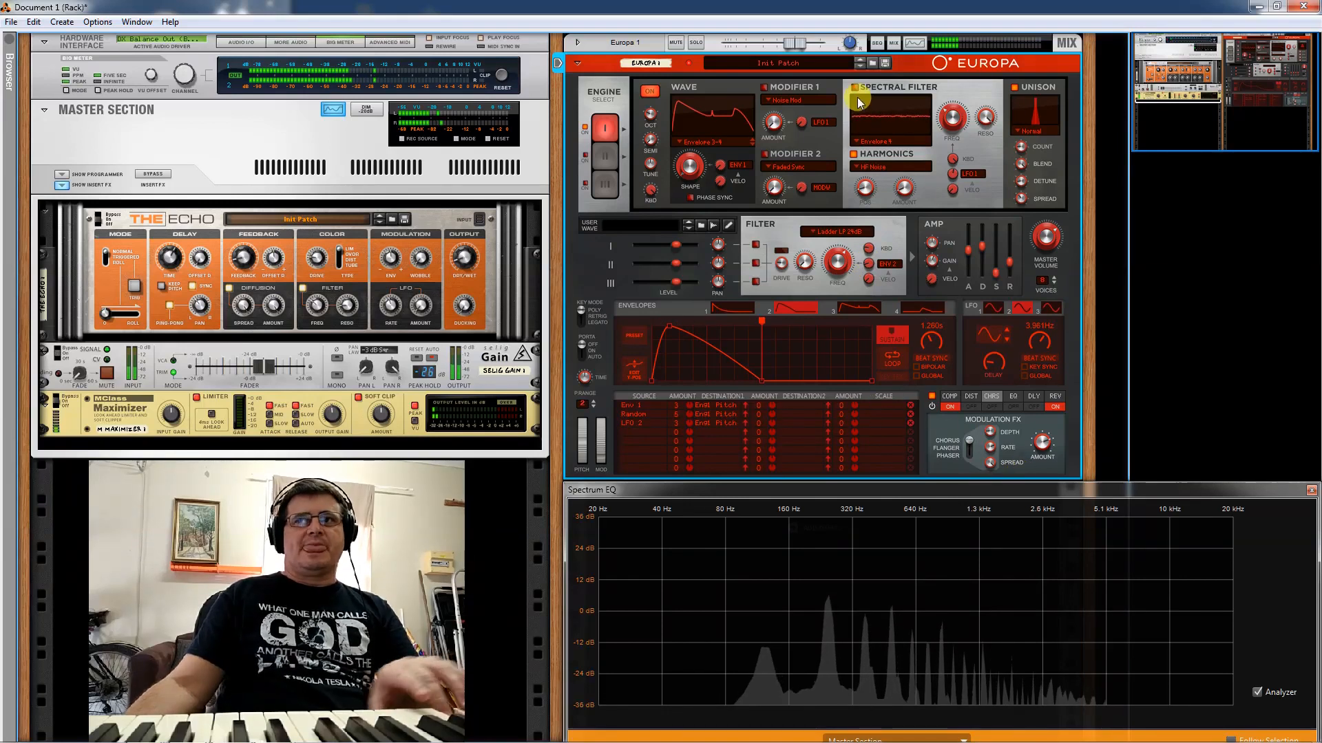
- Audition the sound with Harmonics off and the Spectral Filter on, and restore both to their previous states
left_click(854, 153)
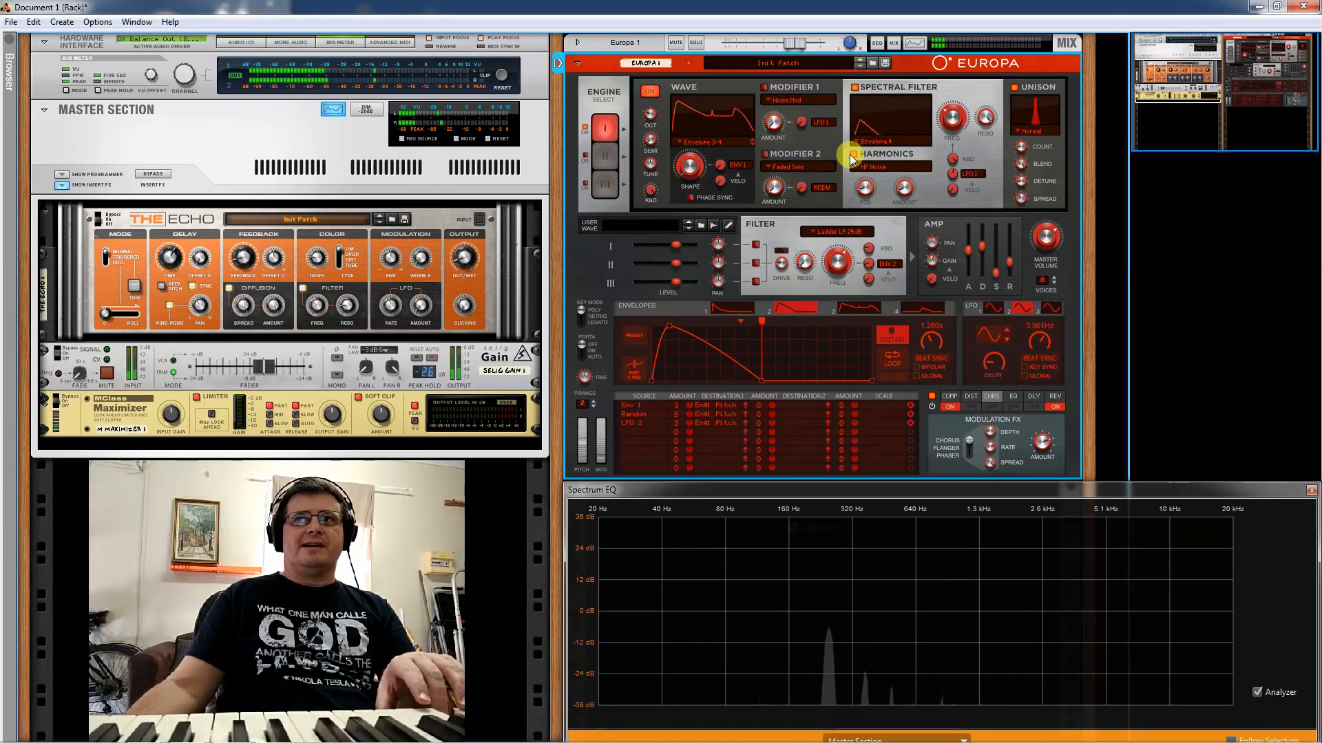
left_click(854, 87)
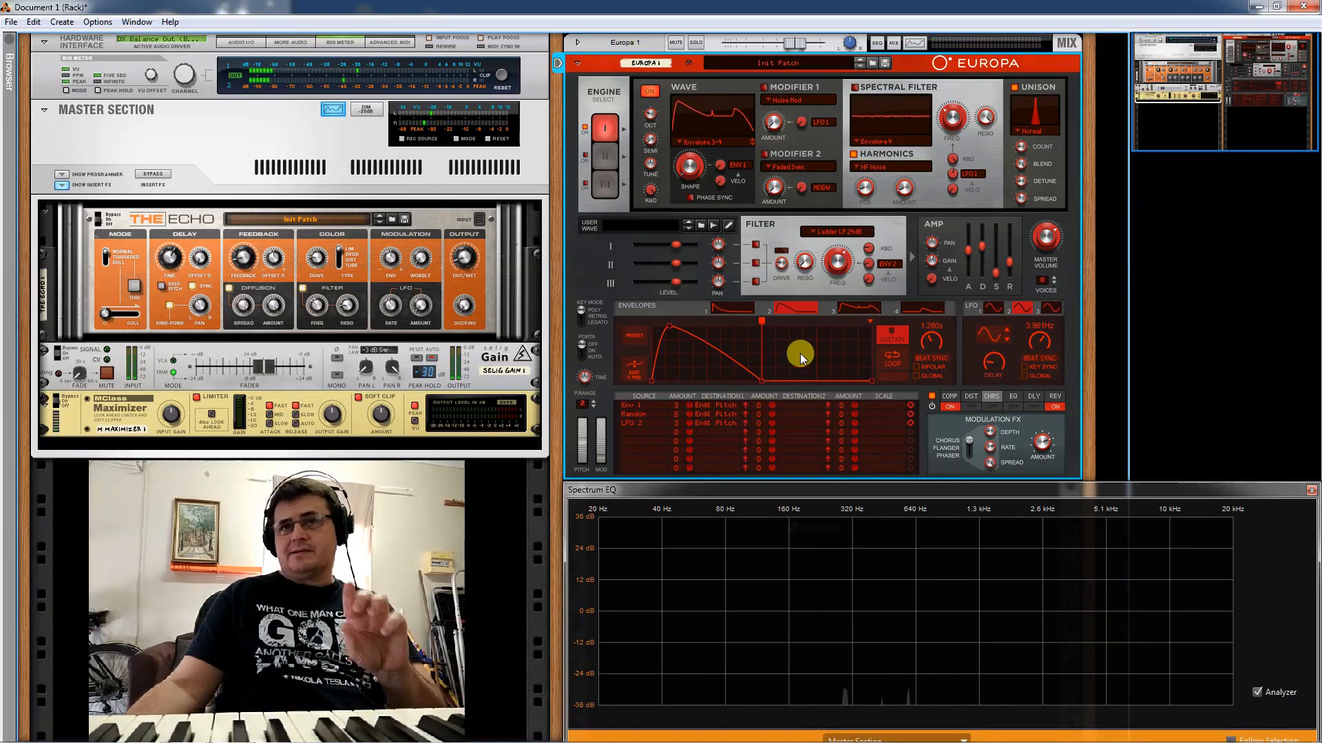
- Reshape envelope 3 by lowering its late peak, flattening the small middle peak and moving the first peak later
left_click(845, 310)
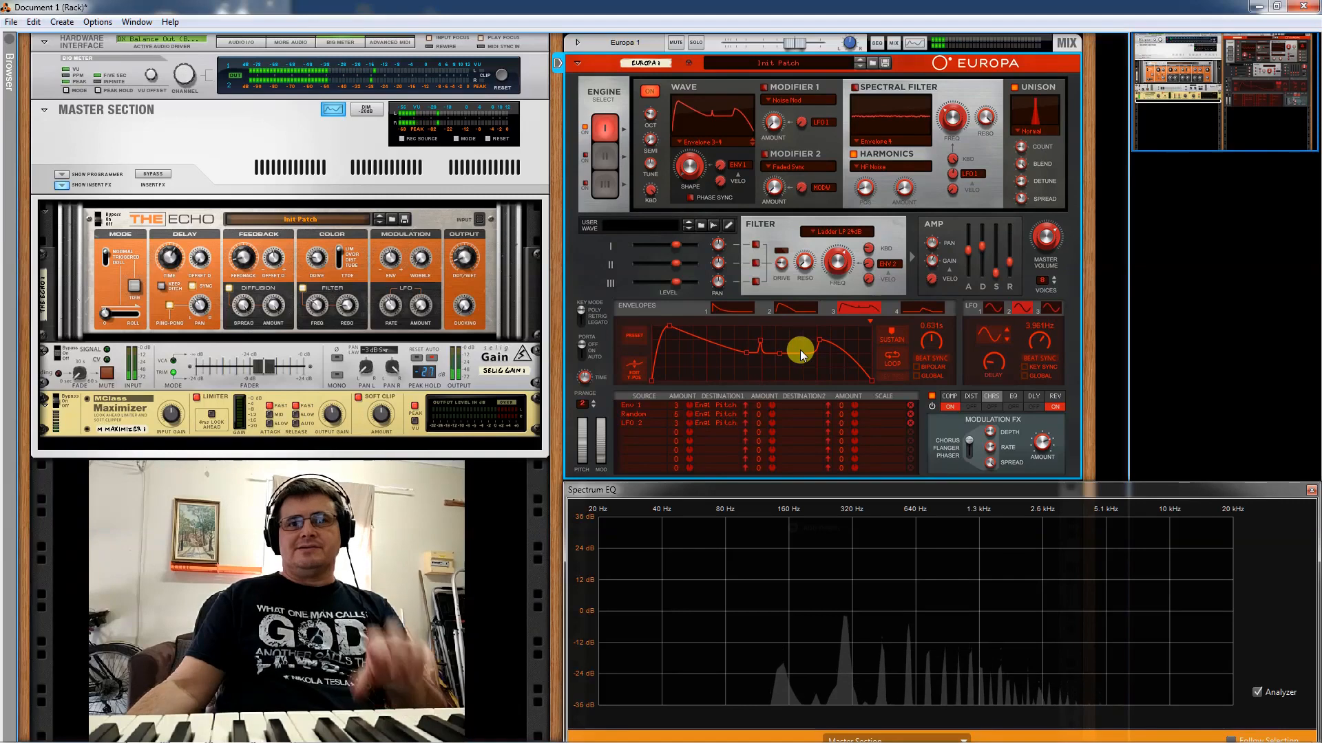
left_click_drag(800, 354, 820, 374)
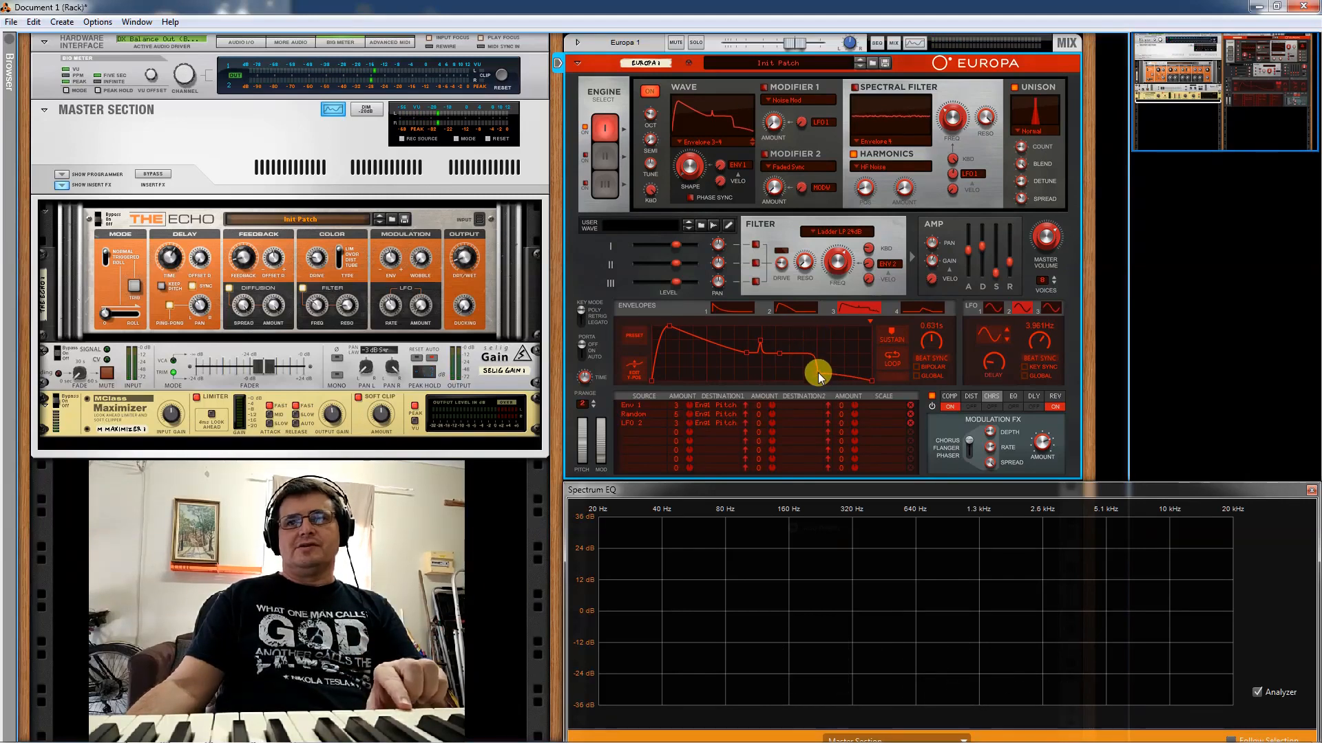
left_click_drag(762, 340, 760, 350)
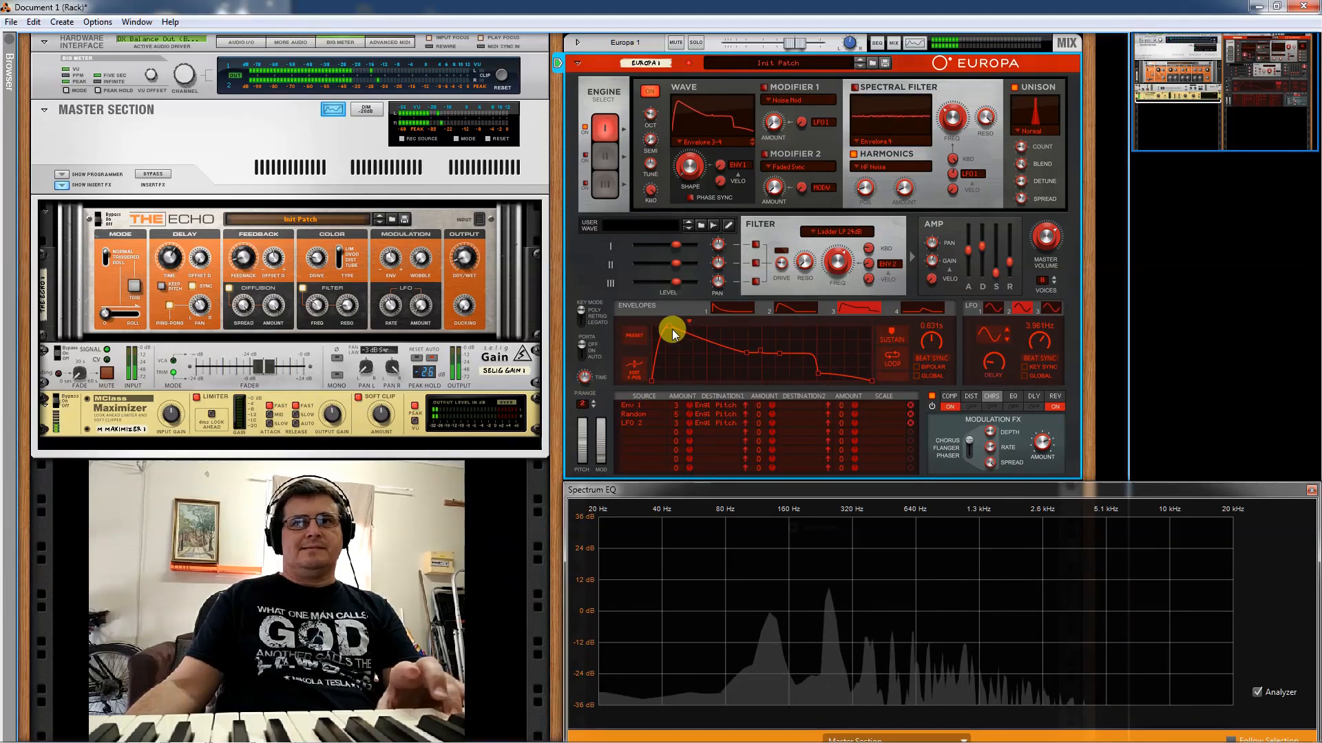
left_click_drag(692, 318, 720, 313)
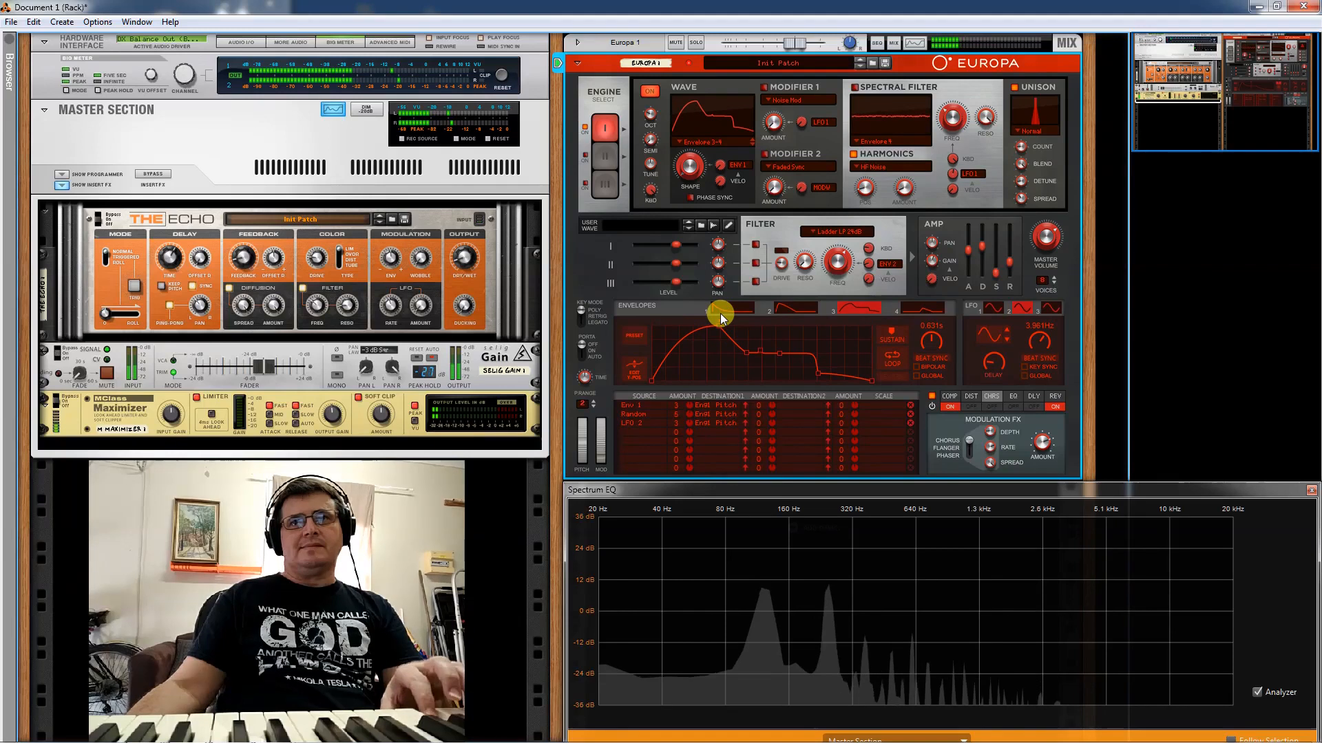
- Reshape envelope 3's falling part into descending steps, and fine-tune the Random row's pitch modulation amount
left_click_drag(828, 353, 799, 387)
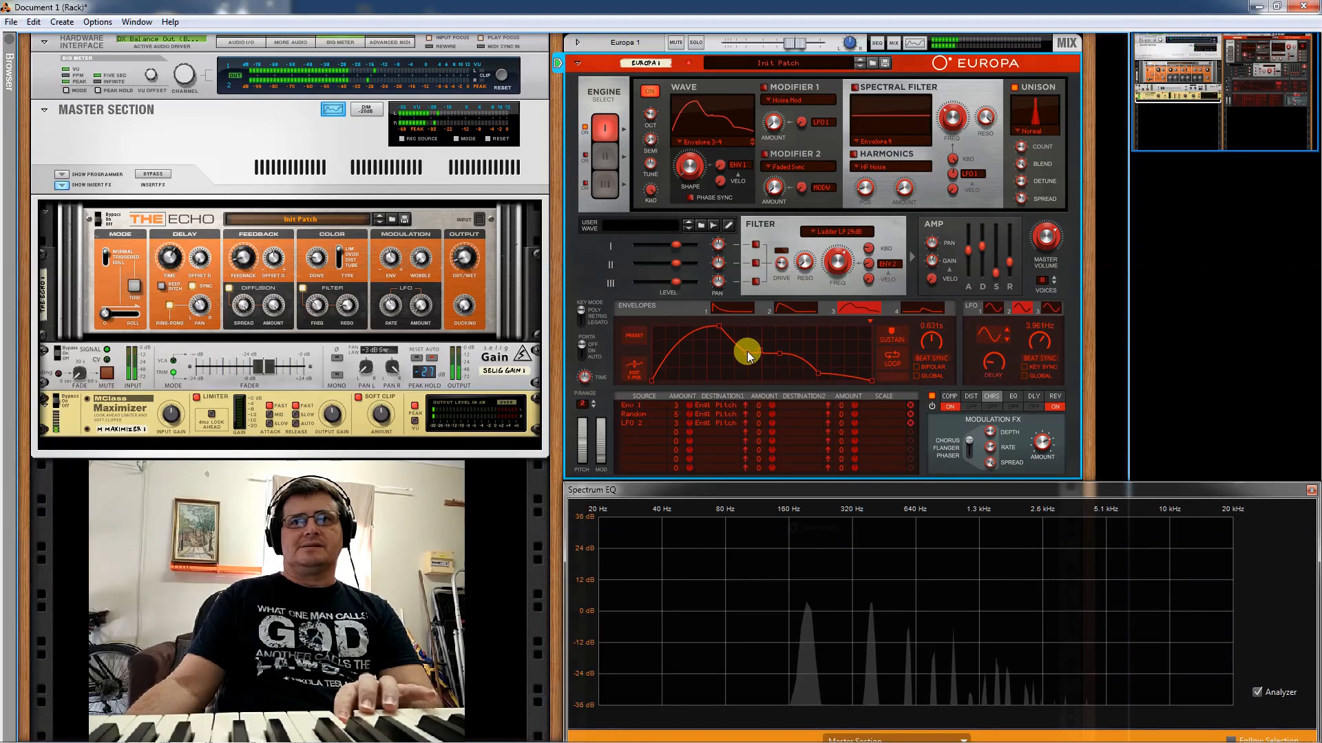
left_click_drag(761, 365, 734, 333)
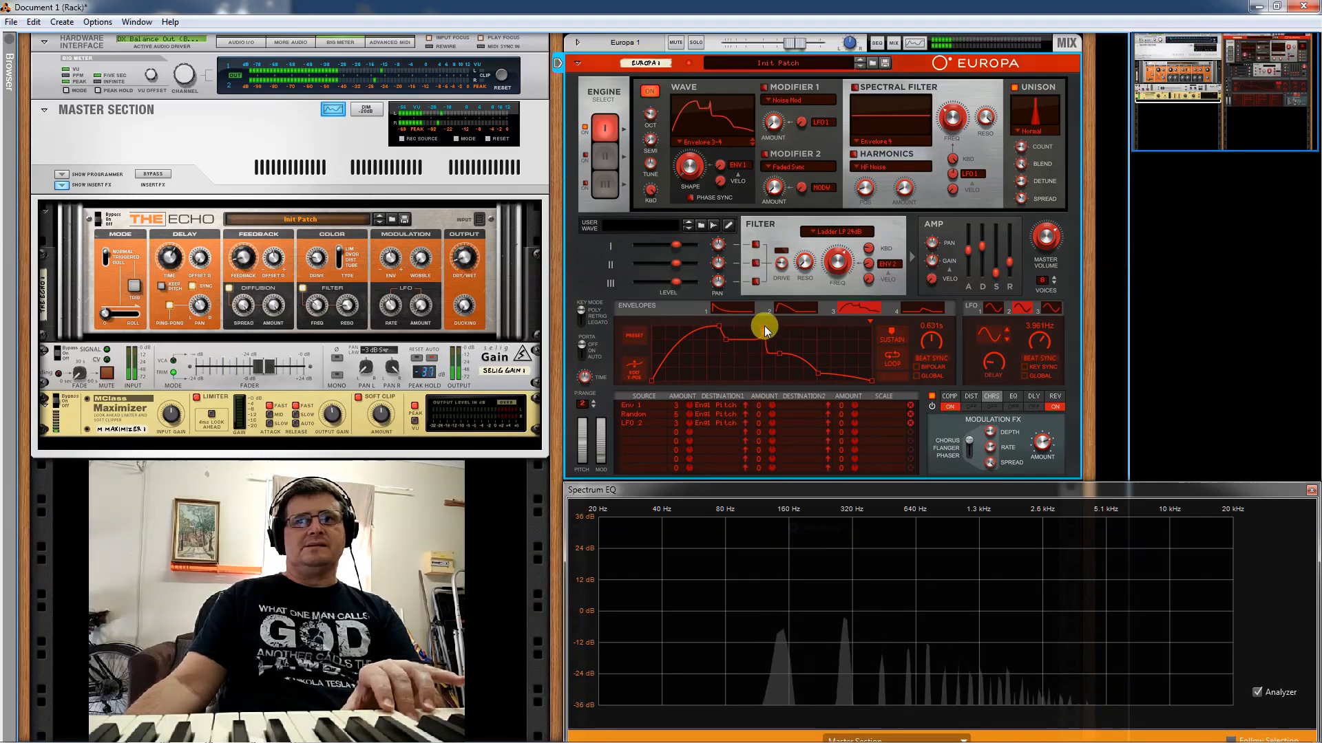
left_click_drag(770, 325, 770, 352)
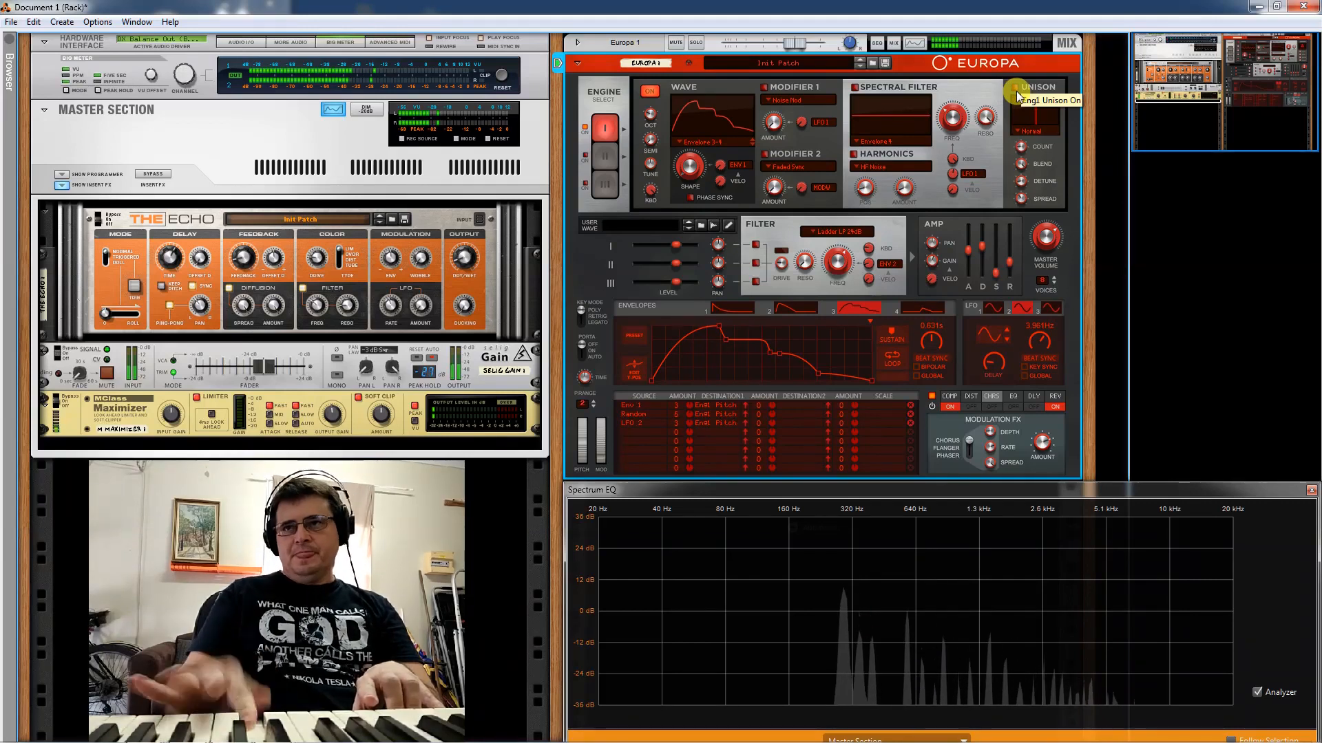
left_click_drag(693, 414, 698, 418)
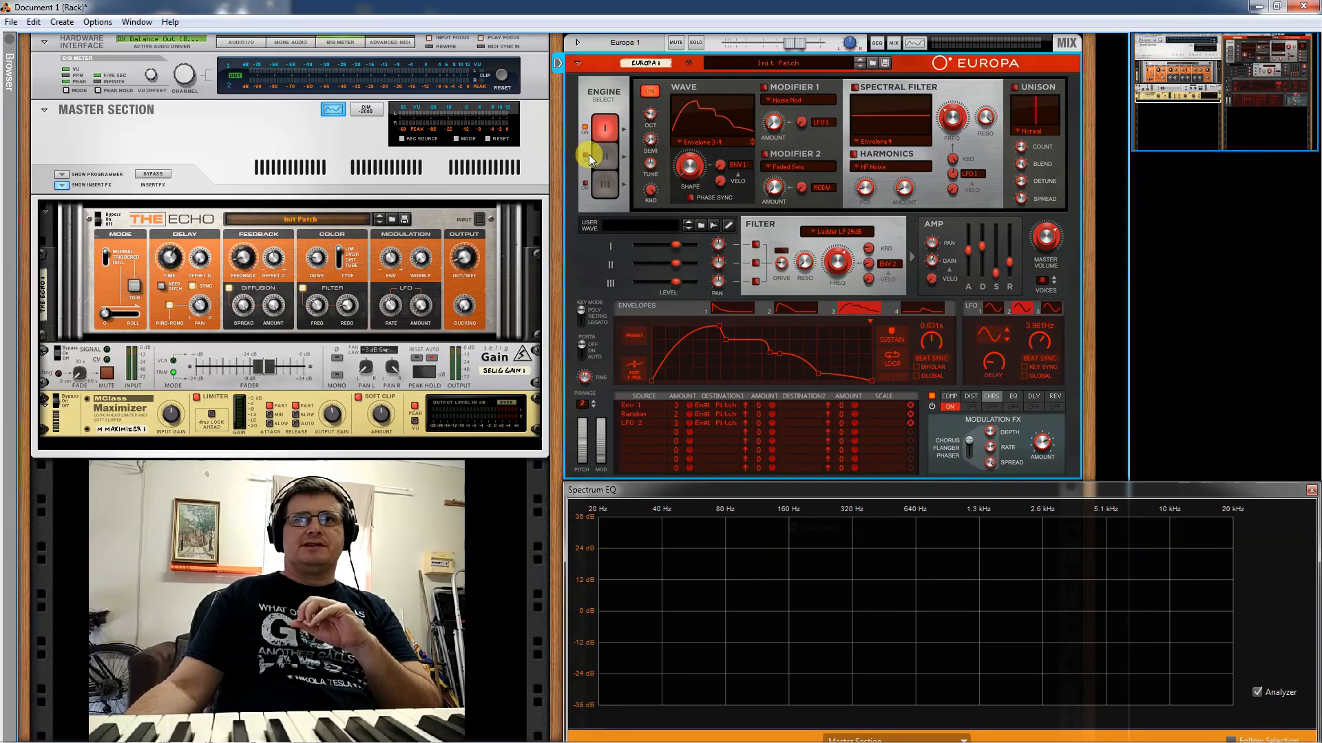
- Load the preset curve of irregular, tall zigzag spikes into envelope 4
left_click(912, 311)
left_click(632, 341)
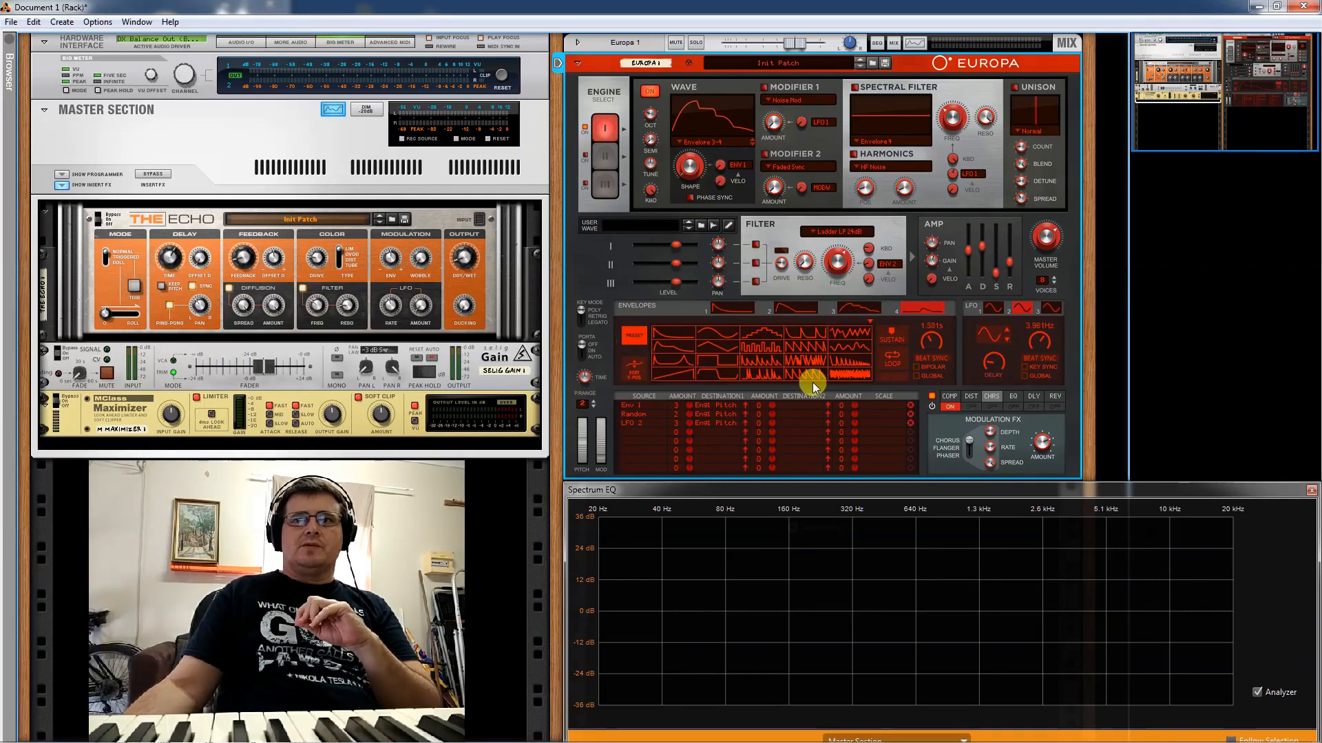
left_click(812, 362)
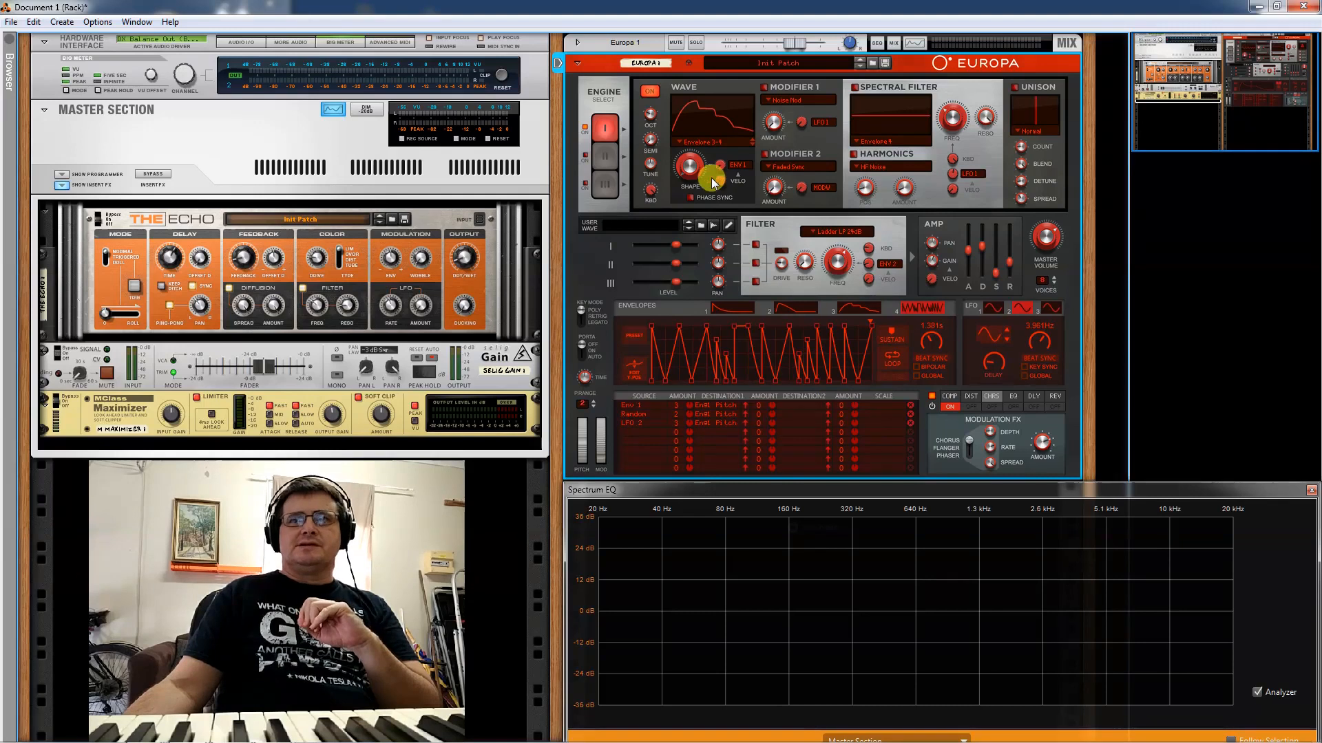
- Set Engine 1's wave Shape modulation source to Envelope 4, and adjust the shape and its modulation amount
left_click(738, 167)
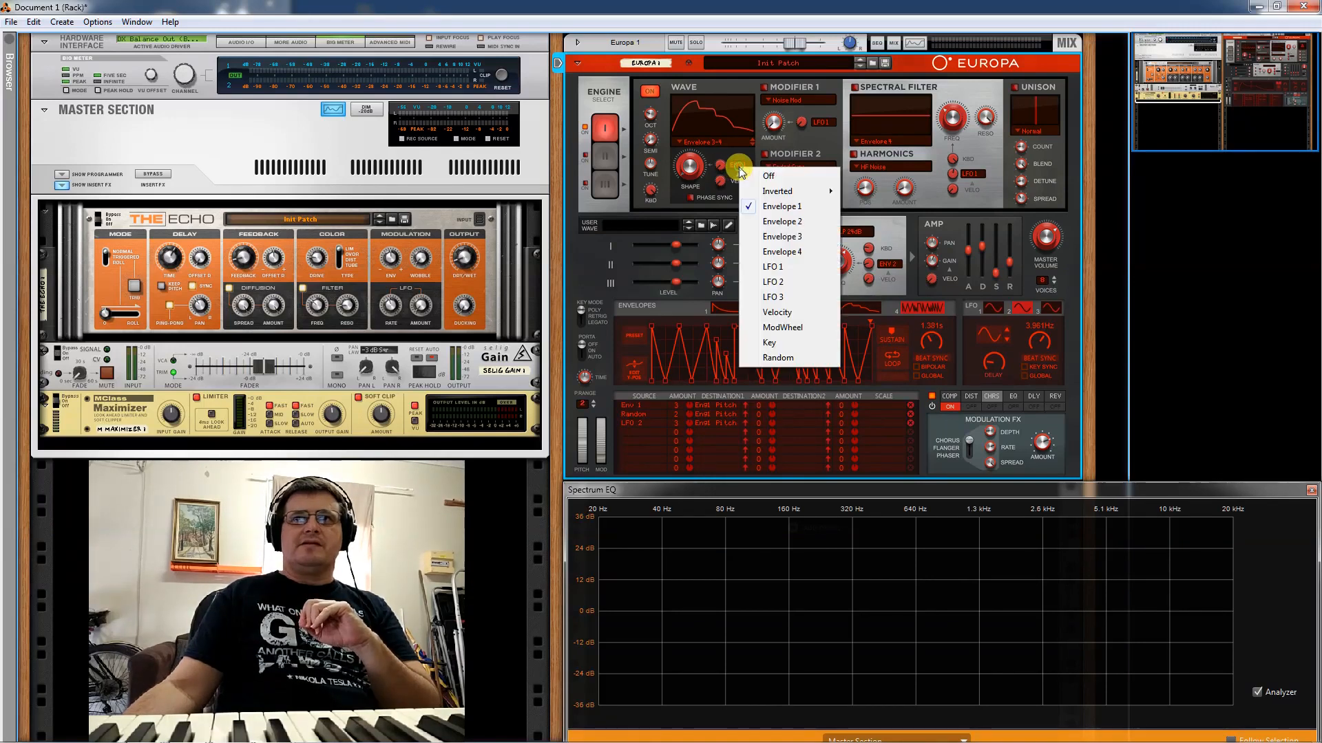
left_click(776, 253)
left_click(692, 172)
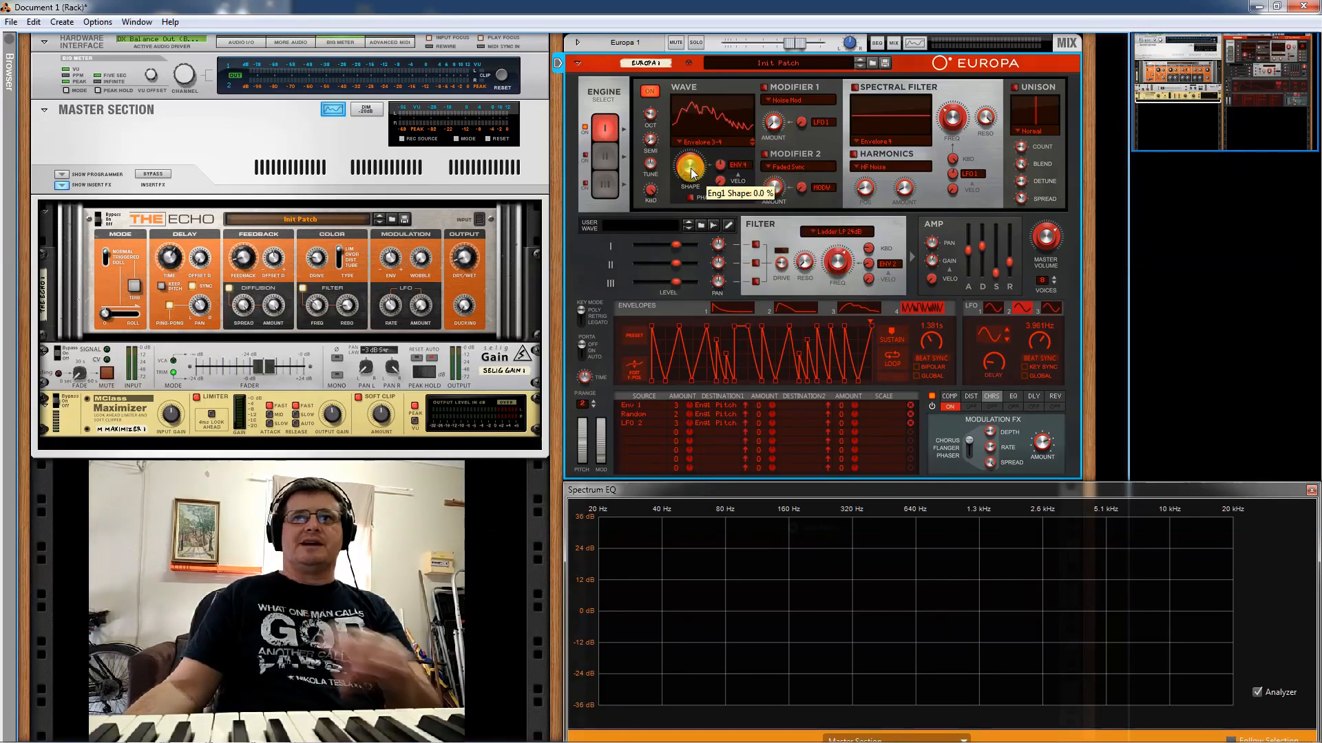
left_click_drag(696, 190, 701, 126)
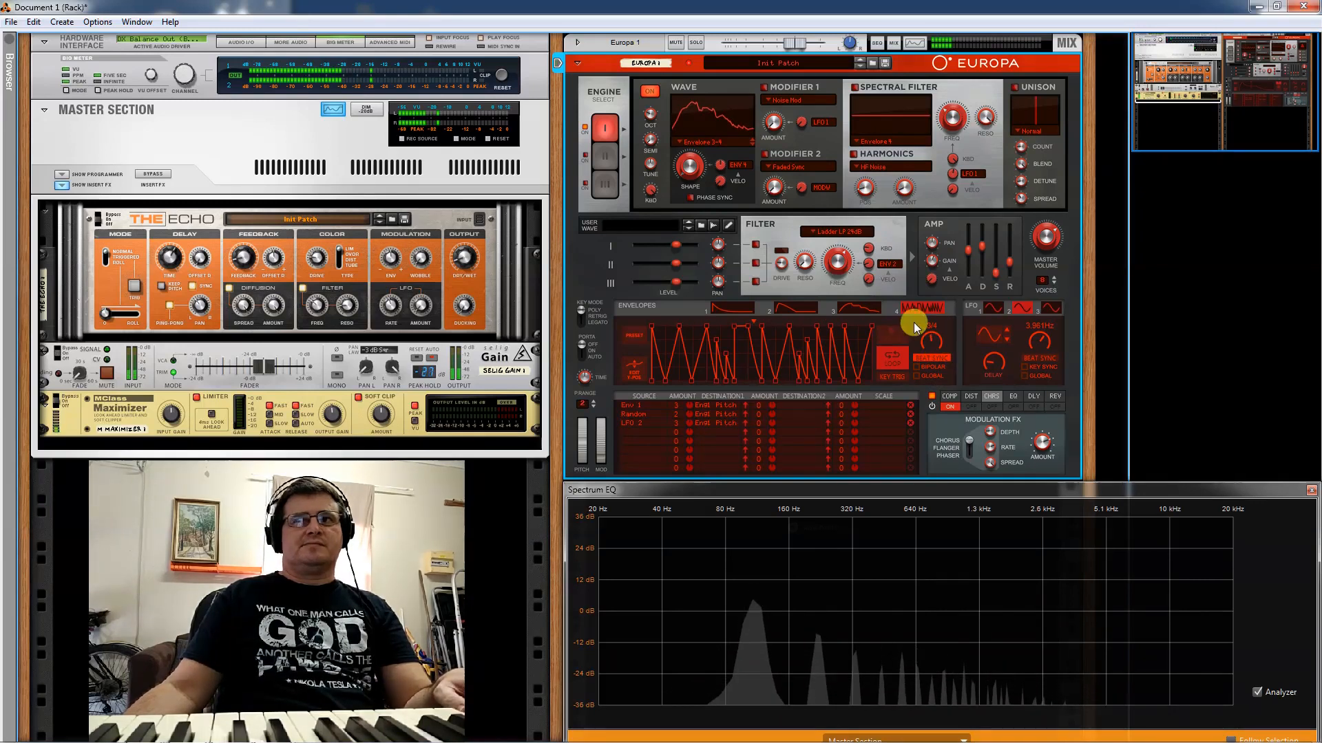
left_click_drag(691, 169, 720, 168)
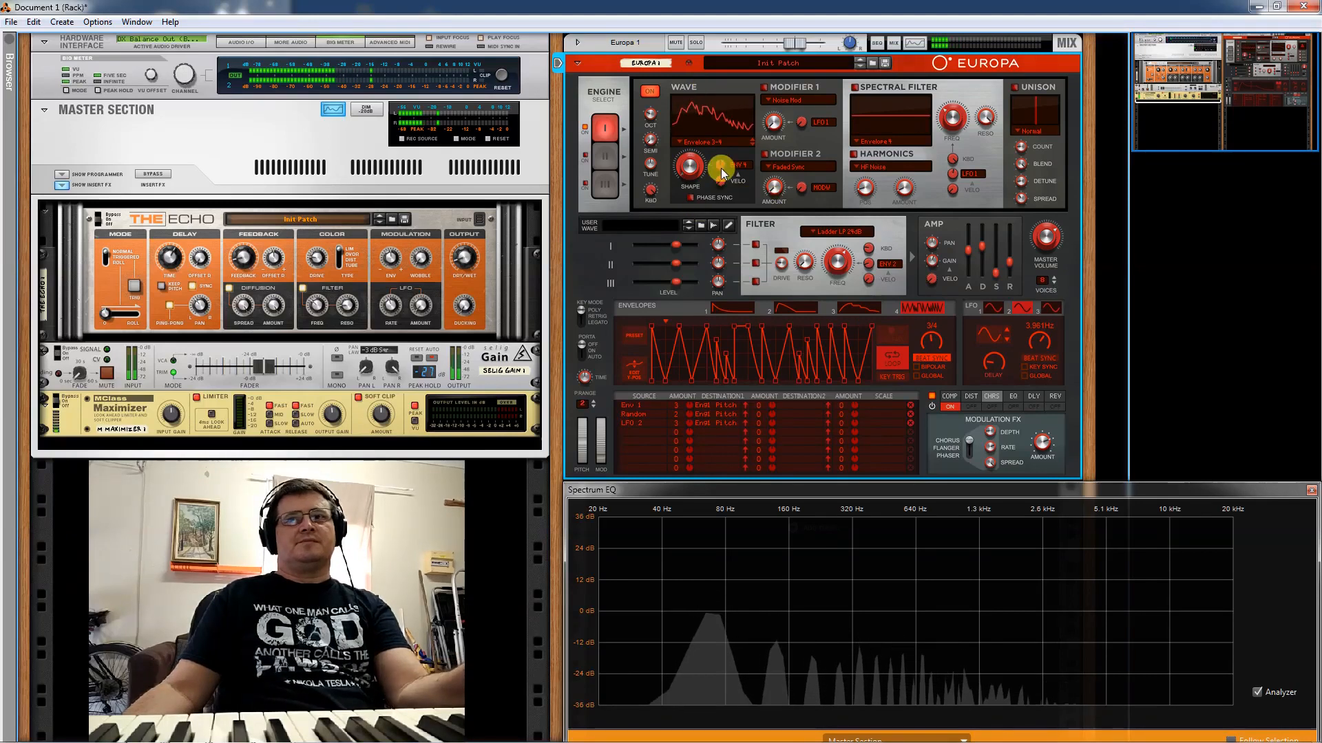
left_click_drag(757, 77, 757, 58)
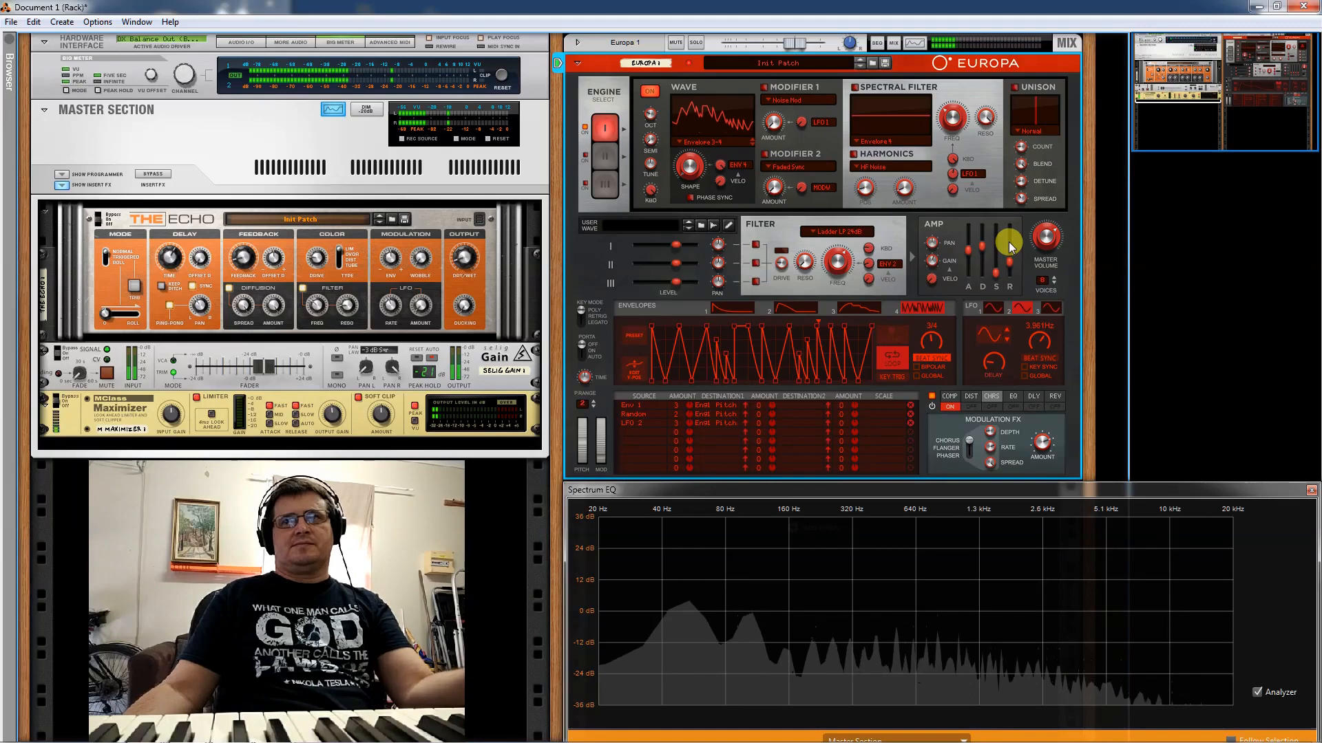
- Set the amp envelope's attack and decay to minimum and sustain to maximum, and adjust The Echo's dry/wet mix
left_click_drag(972, 256, 998, 203)
left_click(1009, 264)
left_click_drag(980, 250, 985, 313)
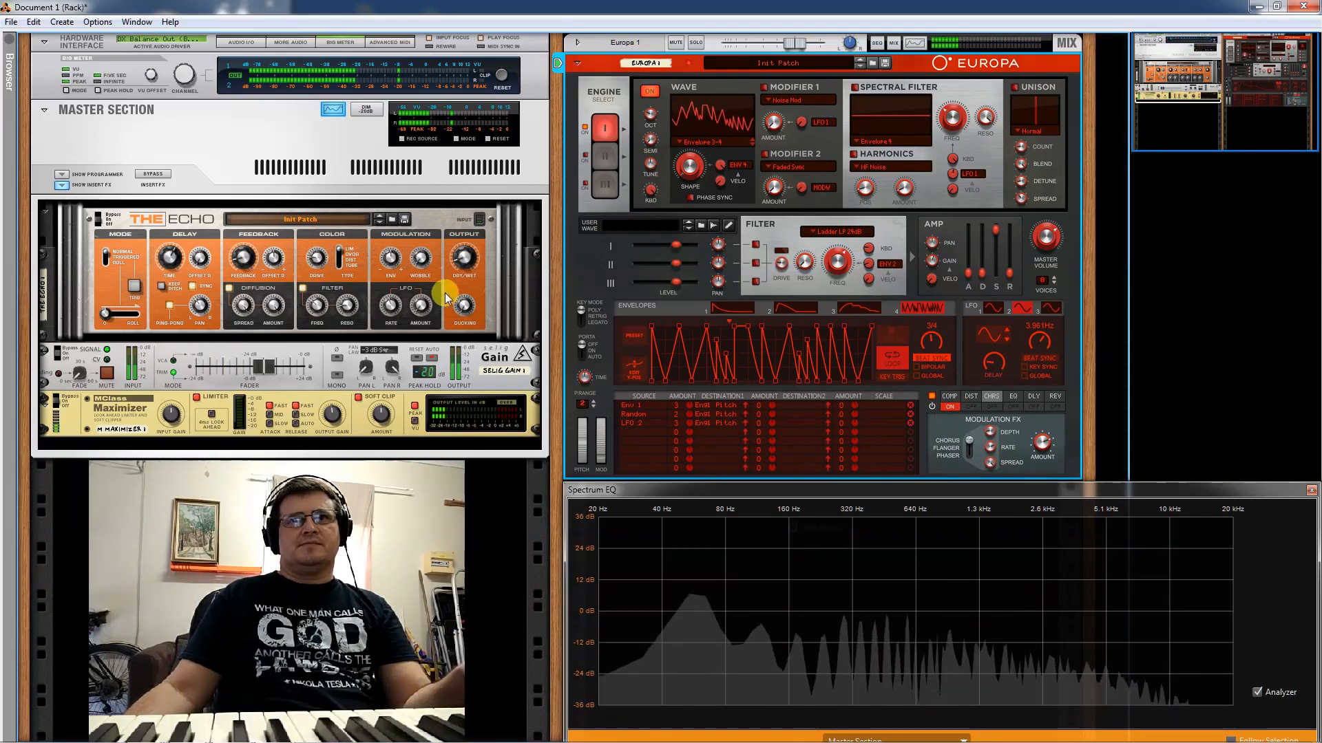
left_click(463, 263)
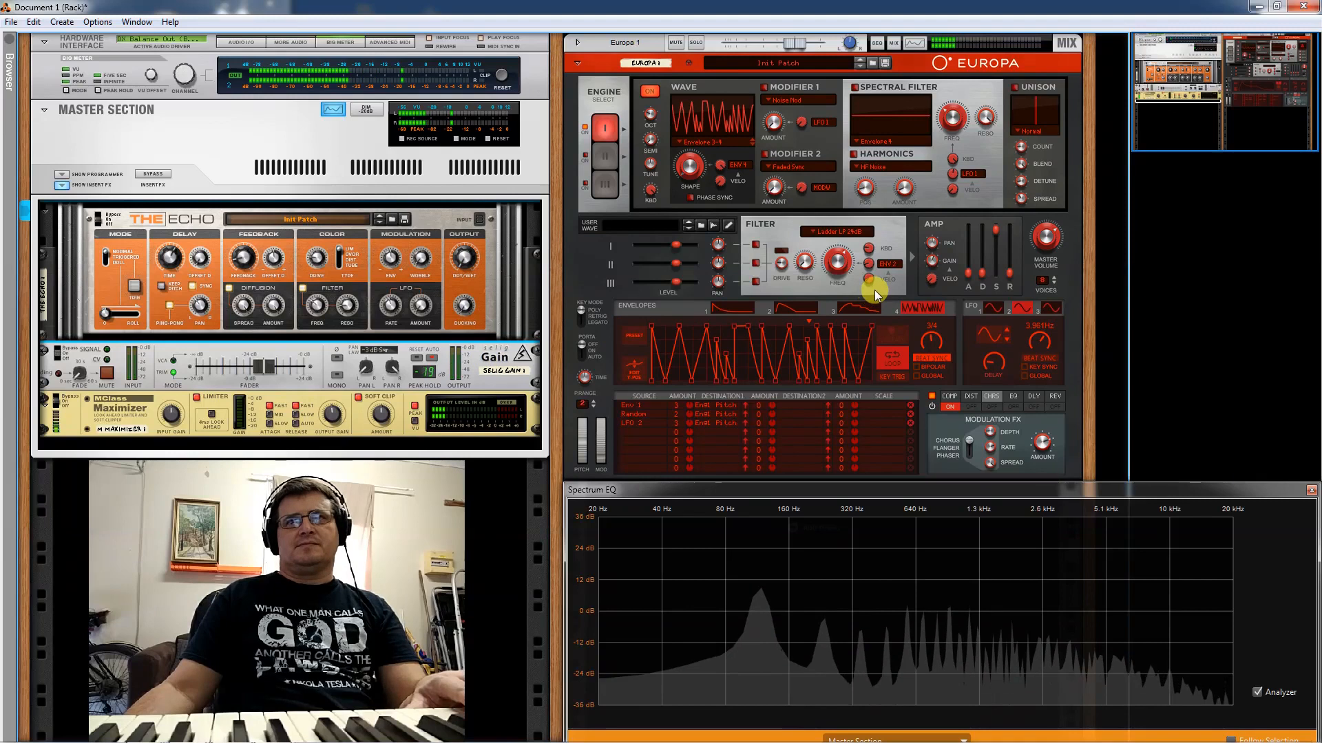
- Increase the unison detune, and turn on Europa's modulation and distortion effects
left_click(990, 408)
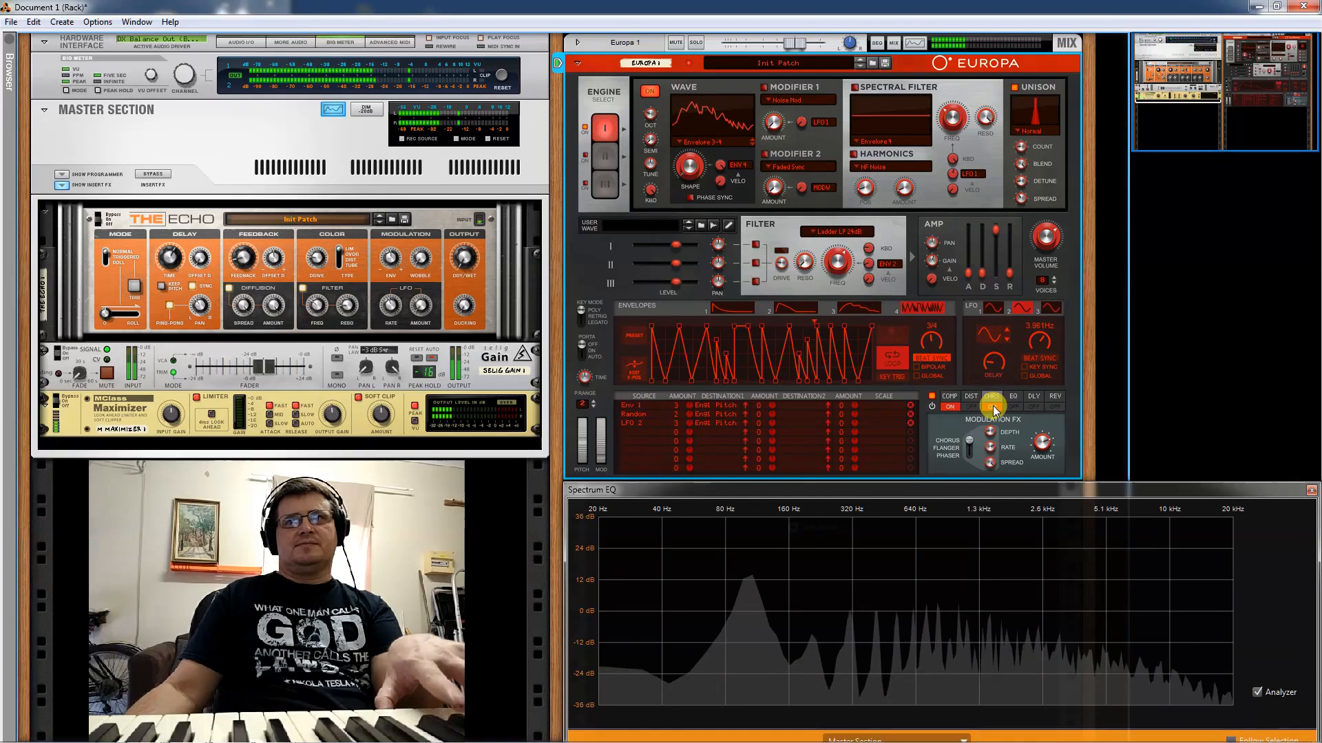
left_click_drag(1026, 183, 1048, 6)
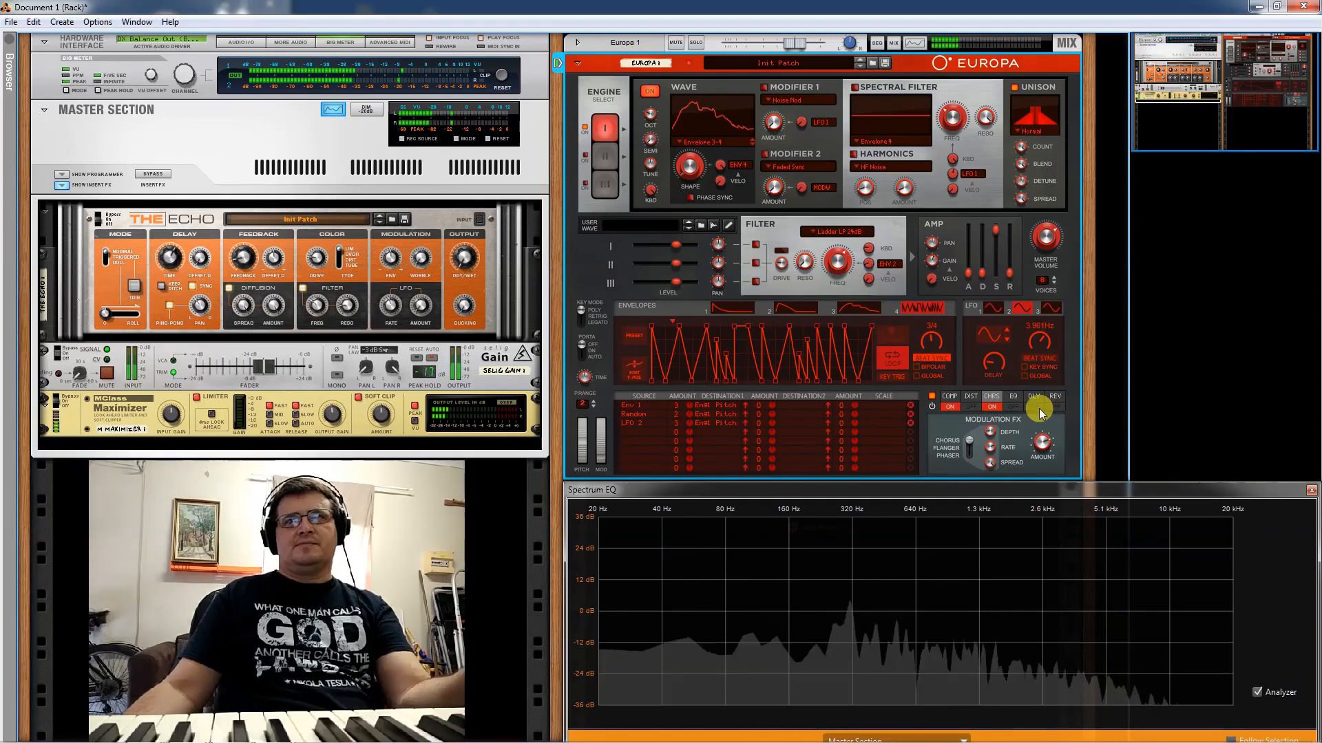
left_click(990, 406)
left_click(971, 407)
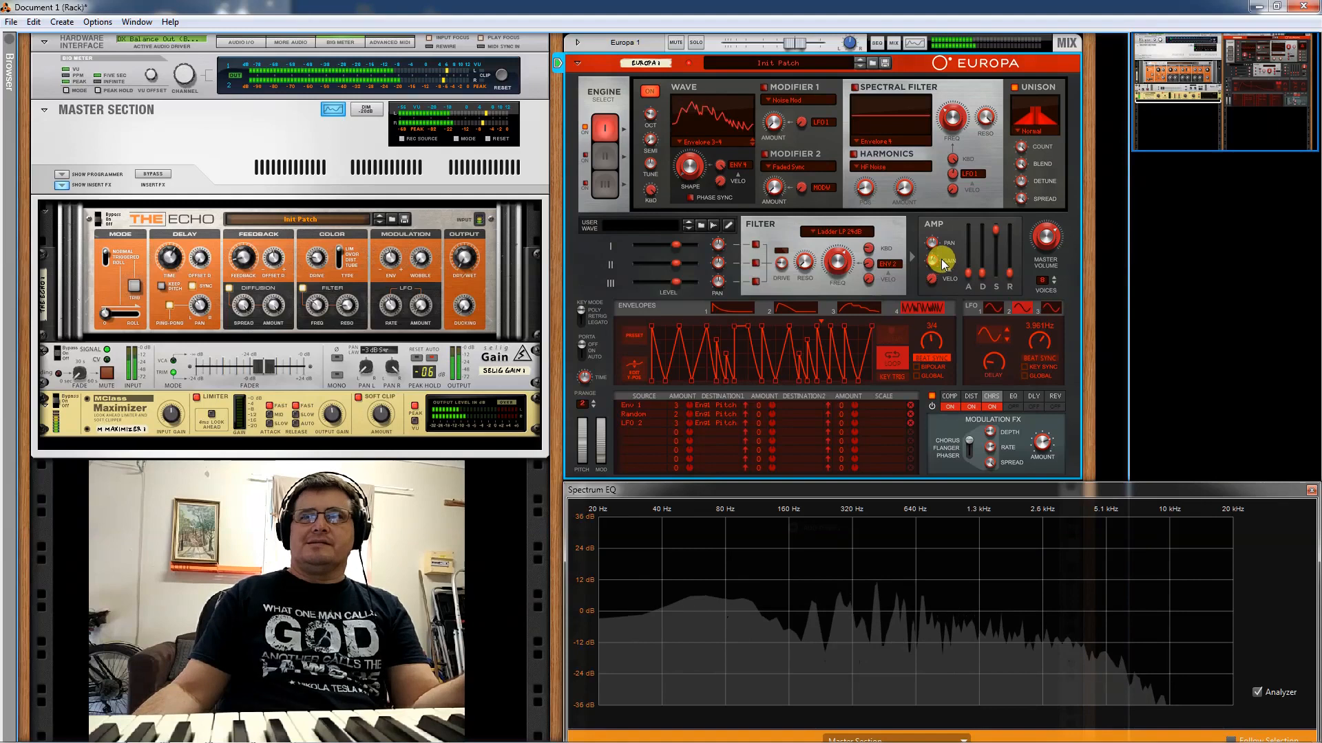
- Set envelope 4's synced rate to 2 bars, load the square stepped preset curve, and adjust the wave Shape modulation amount
mouse_move(1058, 272)
mouse_move(949, 263)
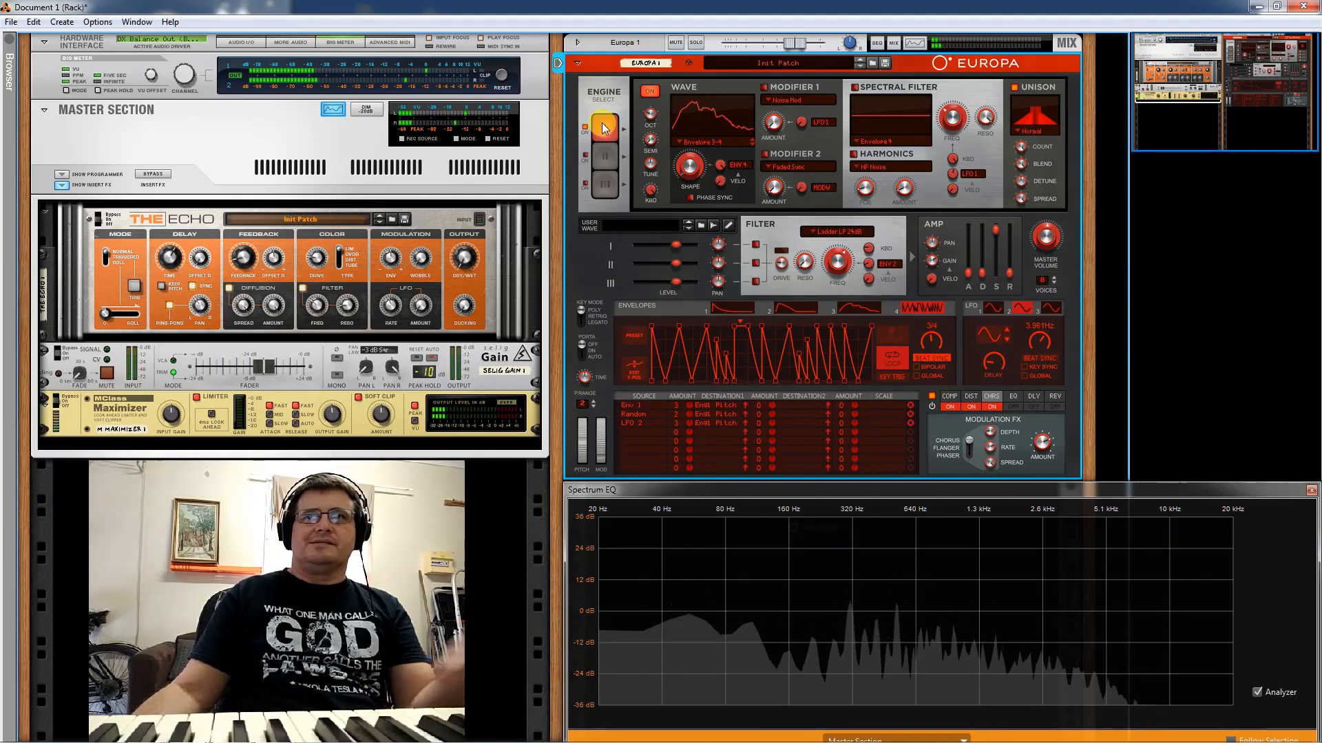
mouse_move(720, 171)
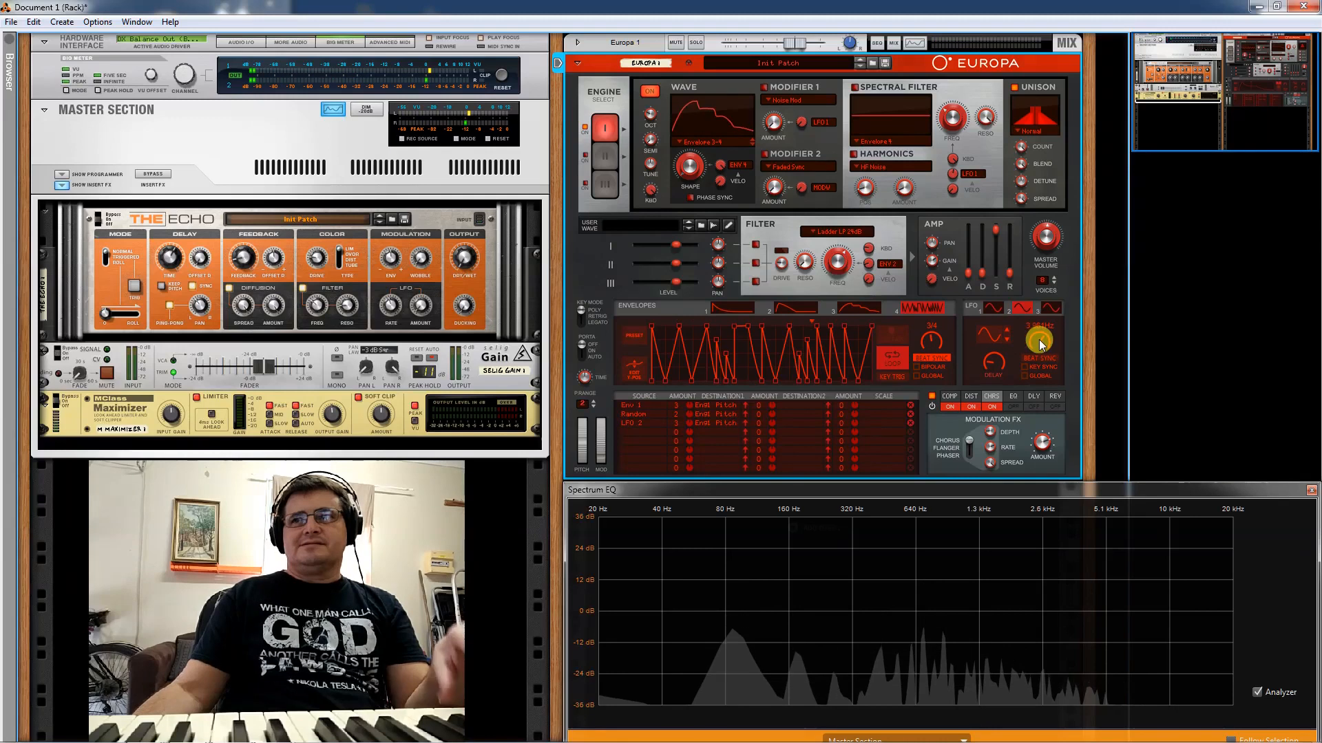
left_click_drag(933, 352, 932, 358)
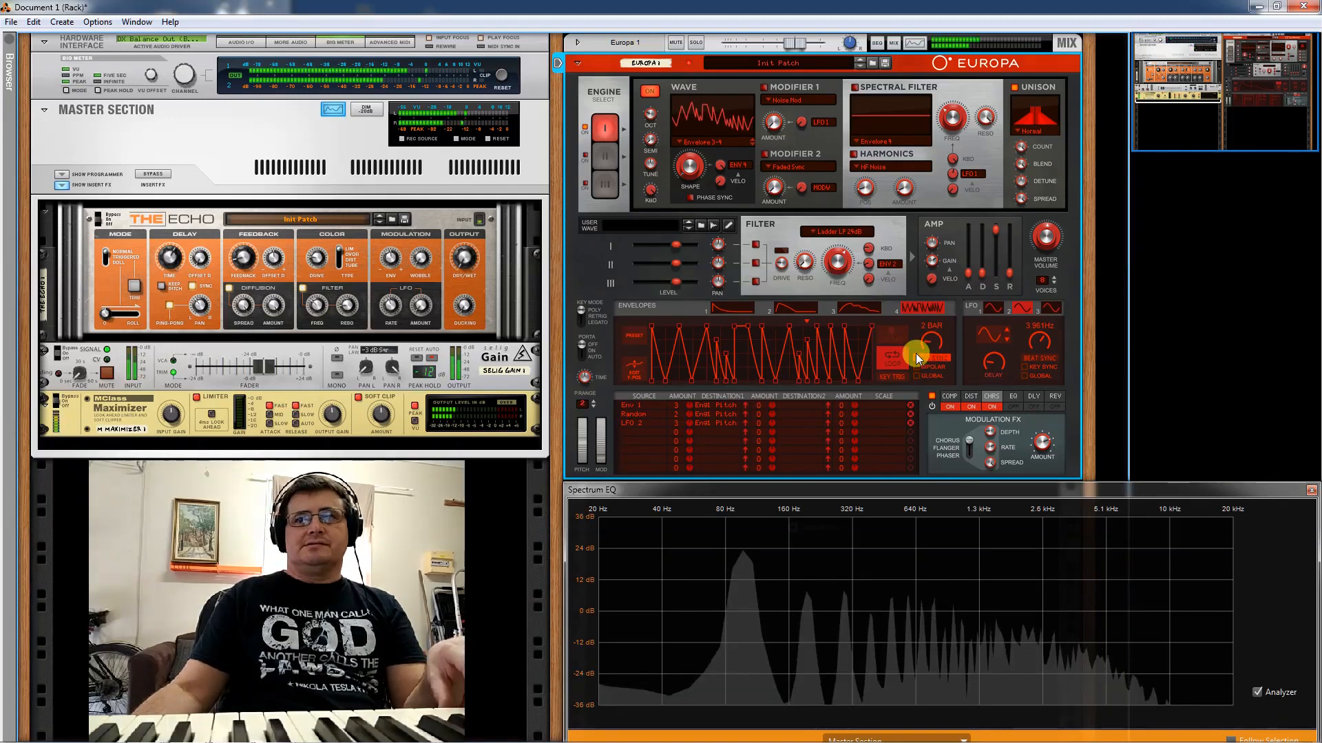
left_click(632, 336)
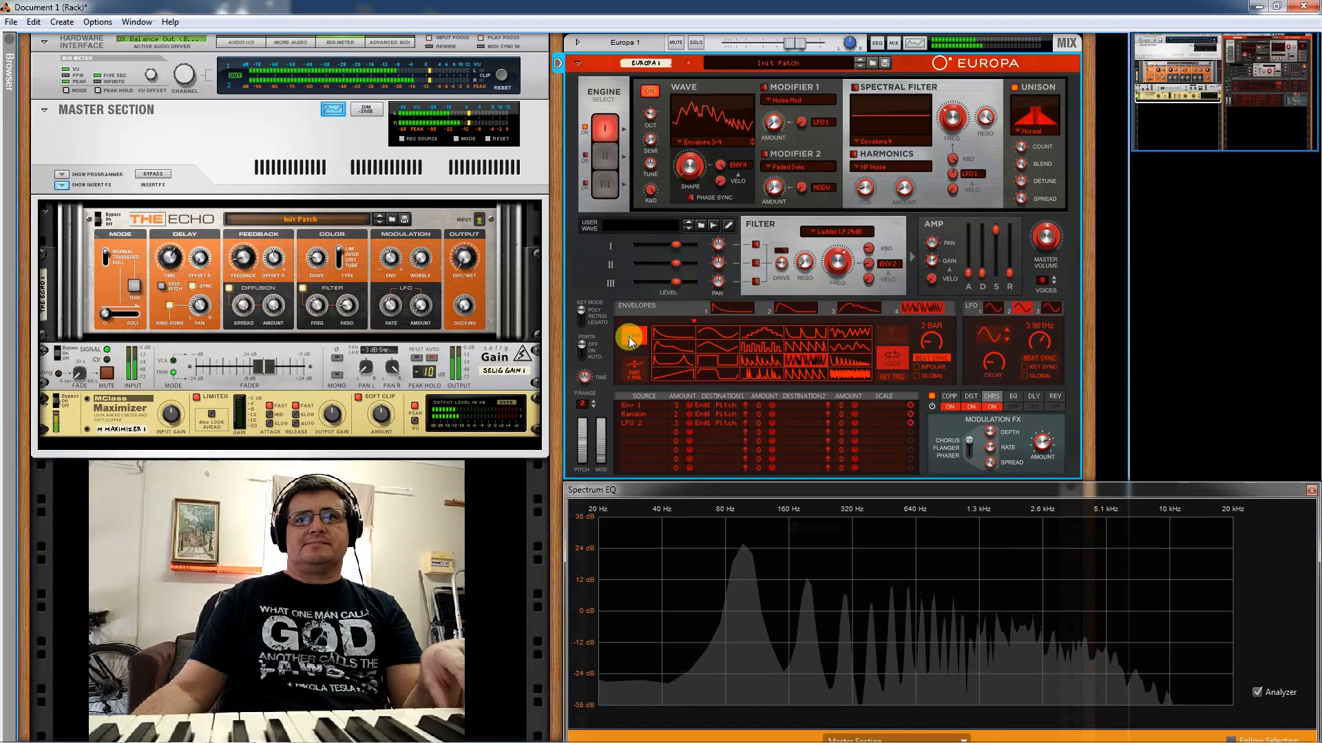
left_click(753, 347)
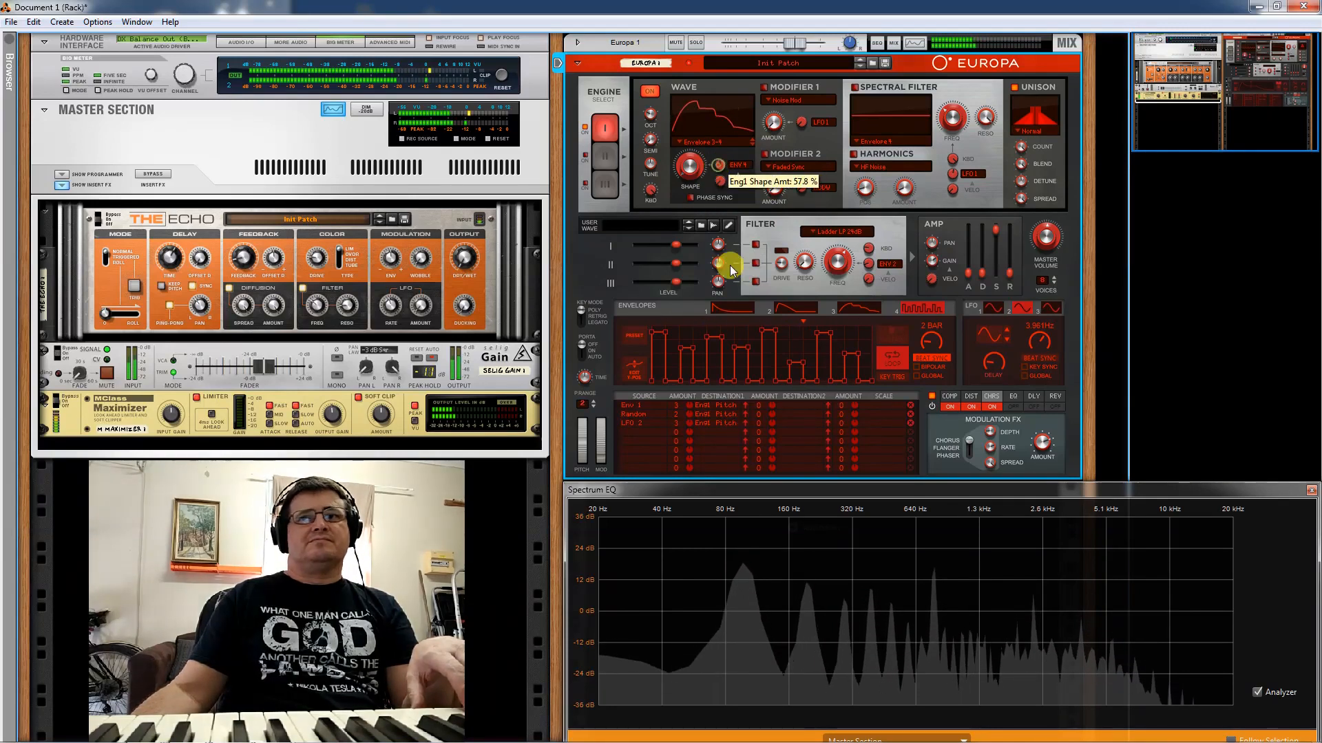
left_click_drag(731, 272, 965, 442)
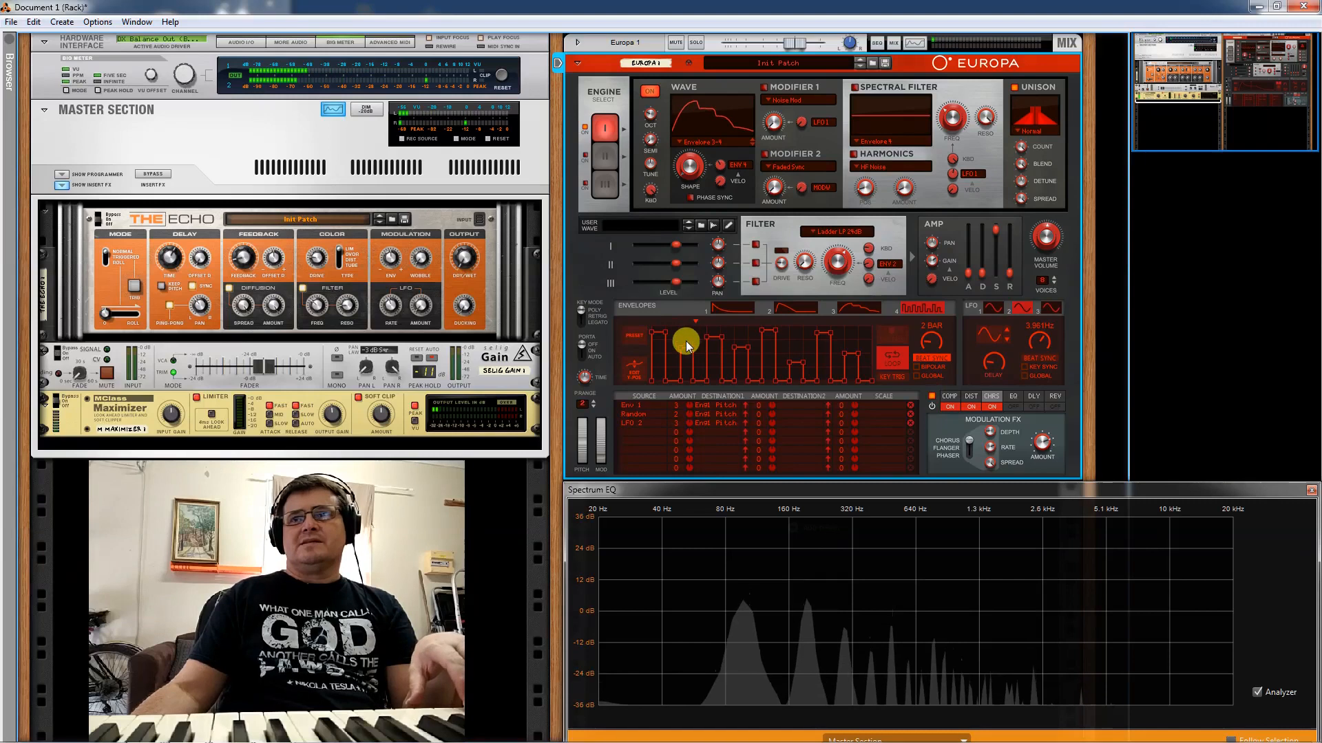
- Load the dense random preset curve into envelope 4, adjust the wave shape, and slow the envelope's synced rate
left_click(635, 337)
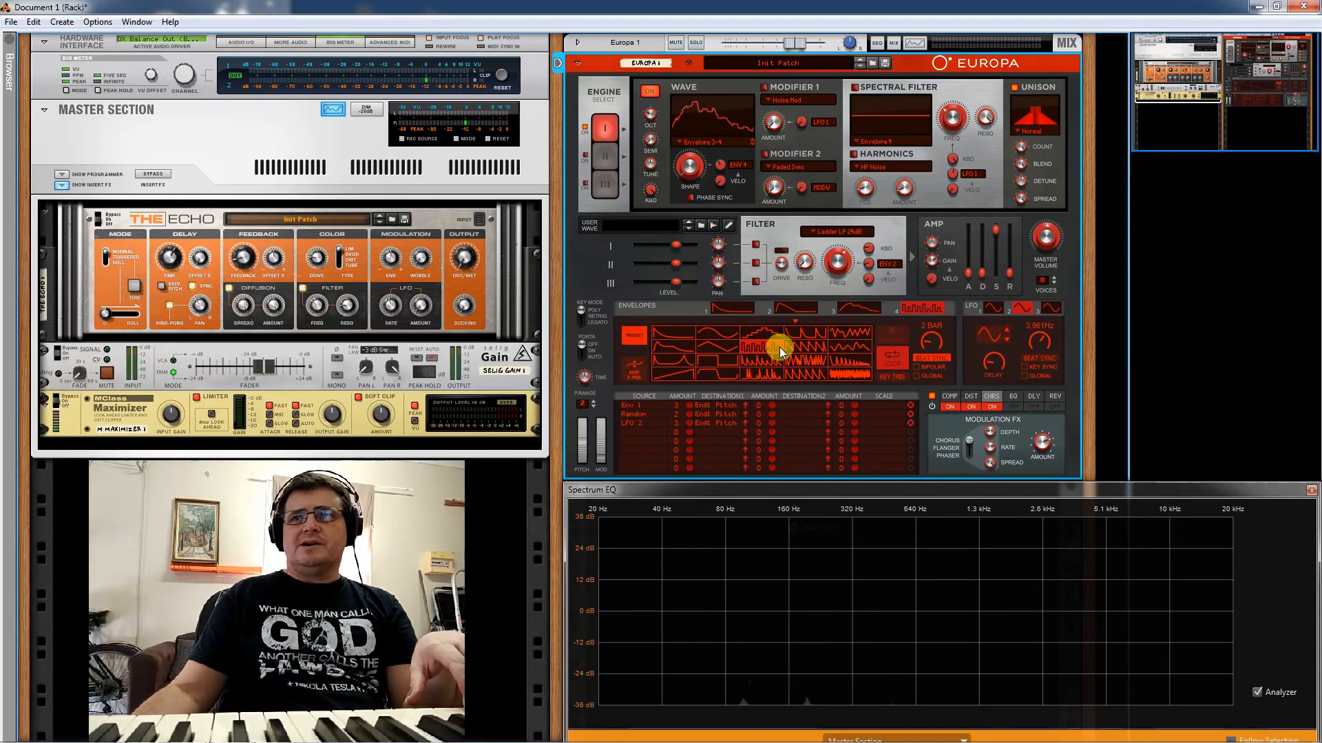
left_click(845, 376)
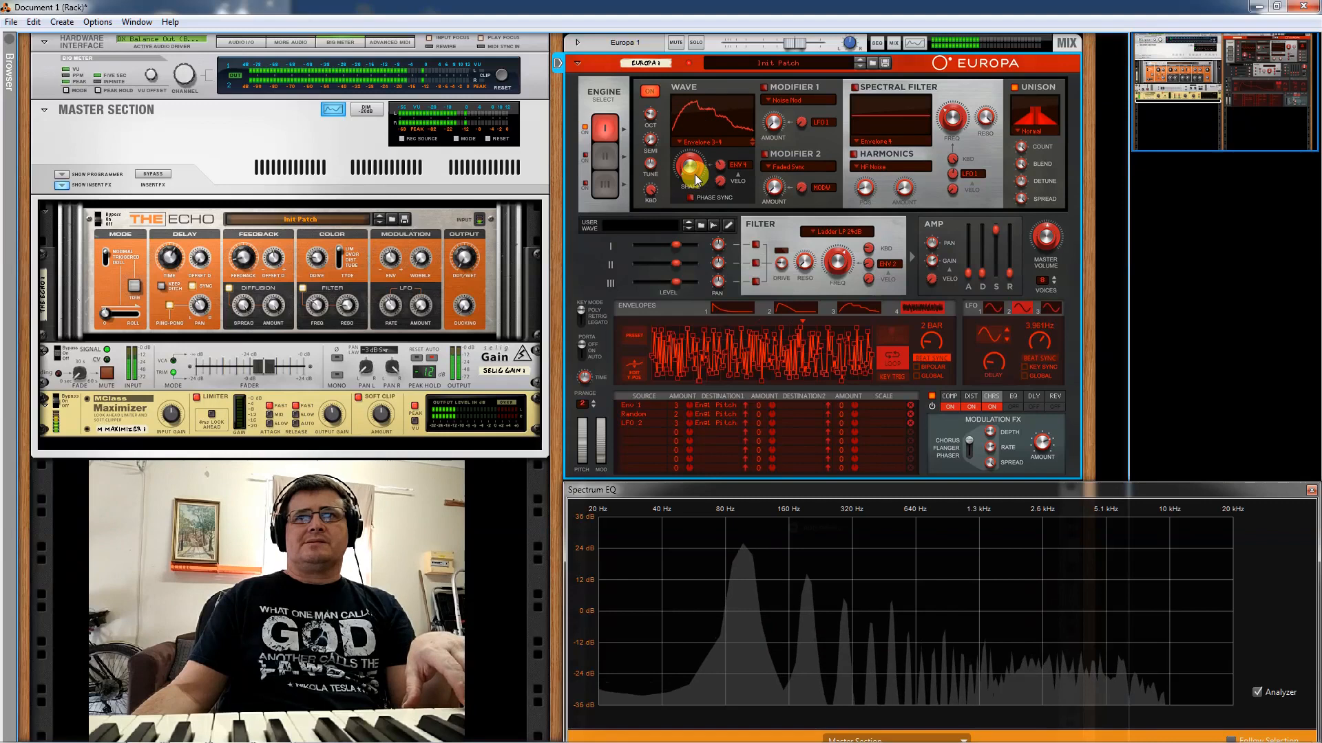
left_click_drag(696, 174, 734, 65)
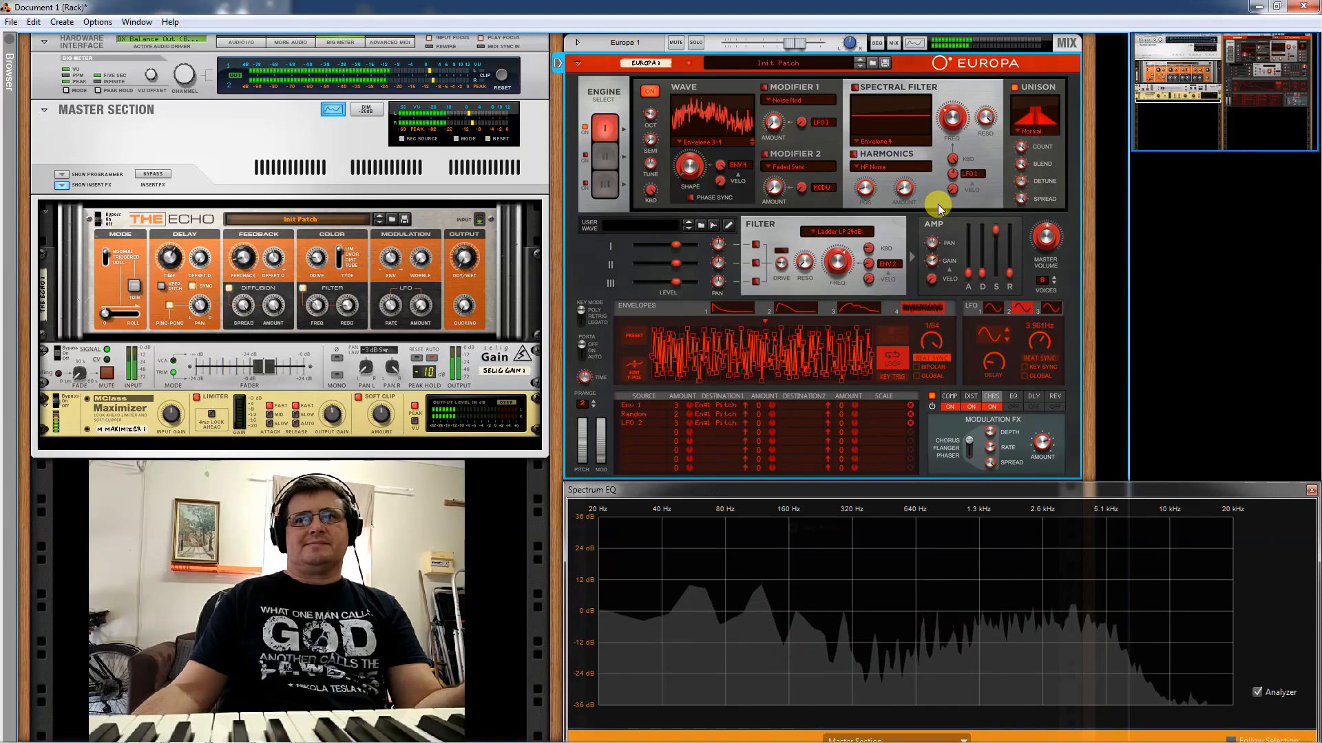
left_click_drag(941, 354, 941, 392)
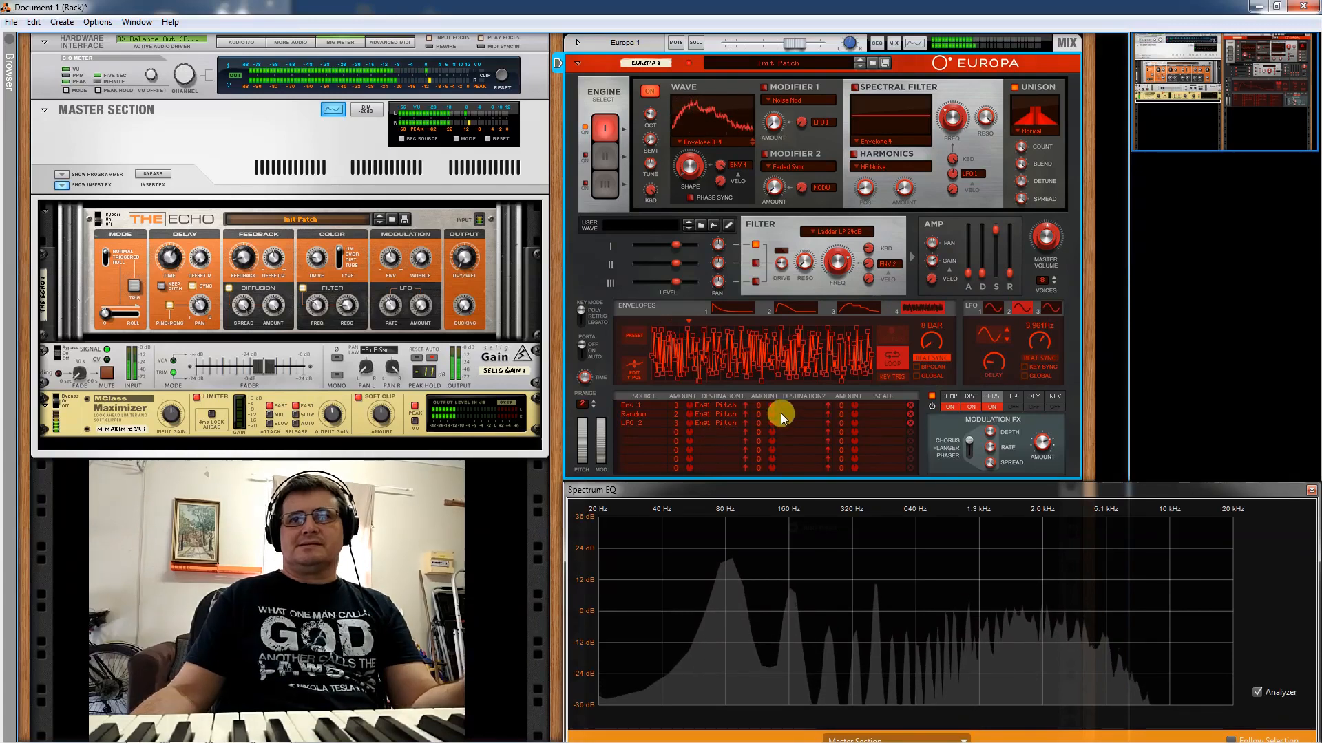
- Show the distortion effect's settings and set its type to Sine
left_click(971, 397)
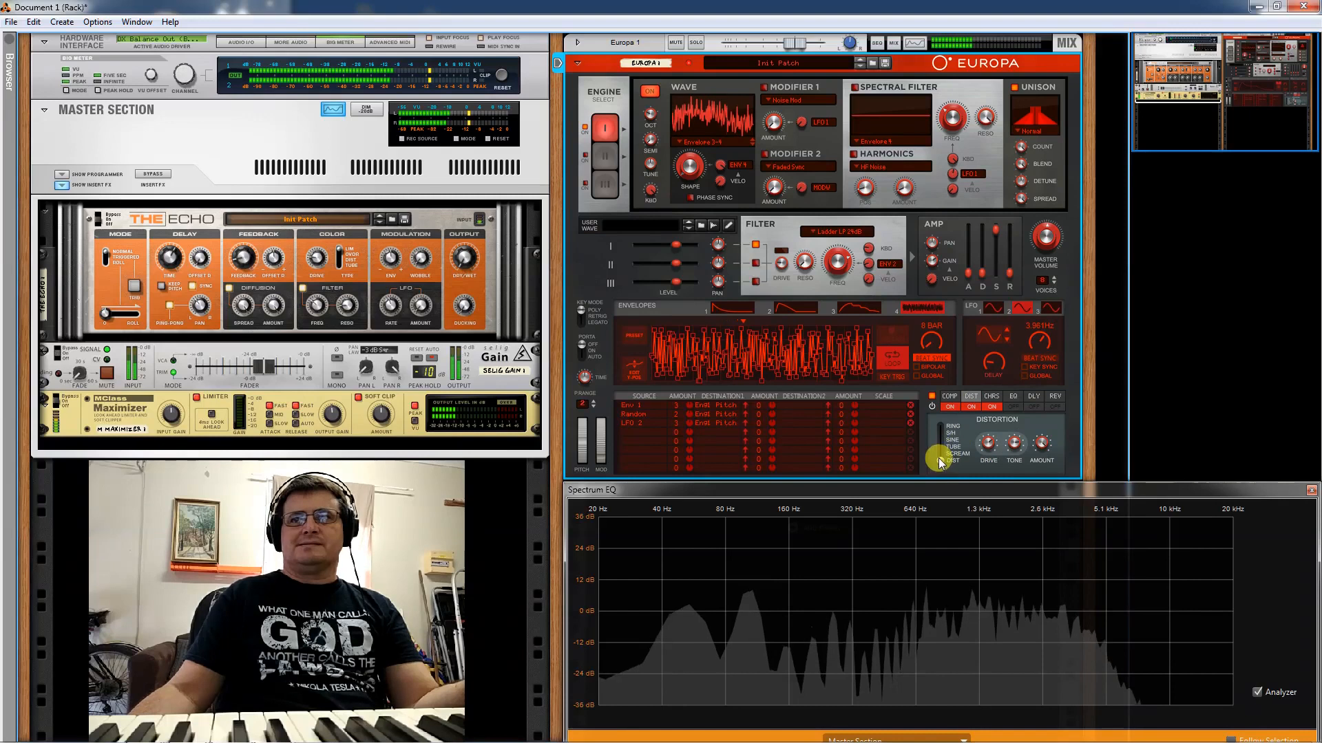
mouse_move(957, 450)
left_mouse_down()
mouse_move(963, 419)
mouse_move(964, 441)
left_mouse_up()
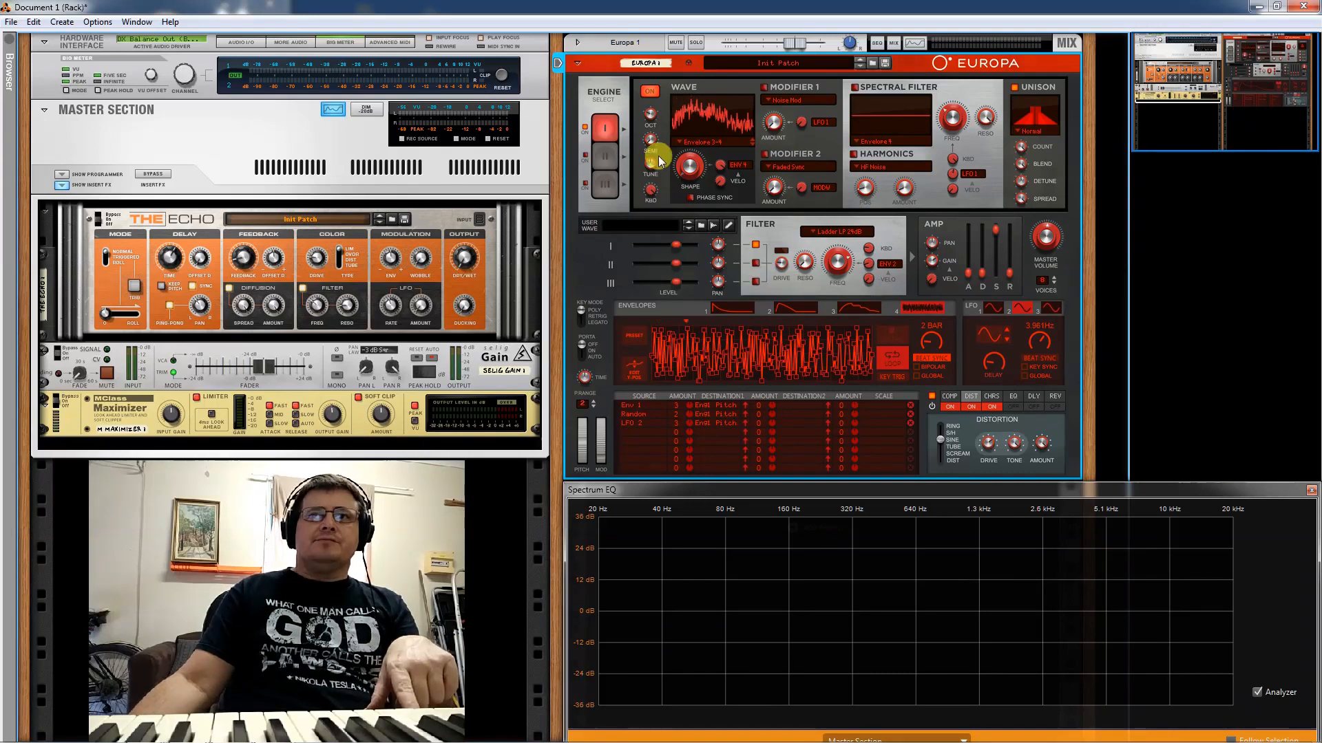
- Load the preset curve of sharp decaying spikes into envelope 3
left_click(857, 308)
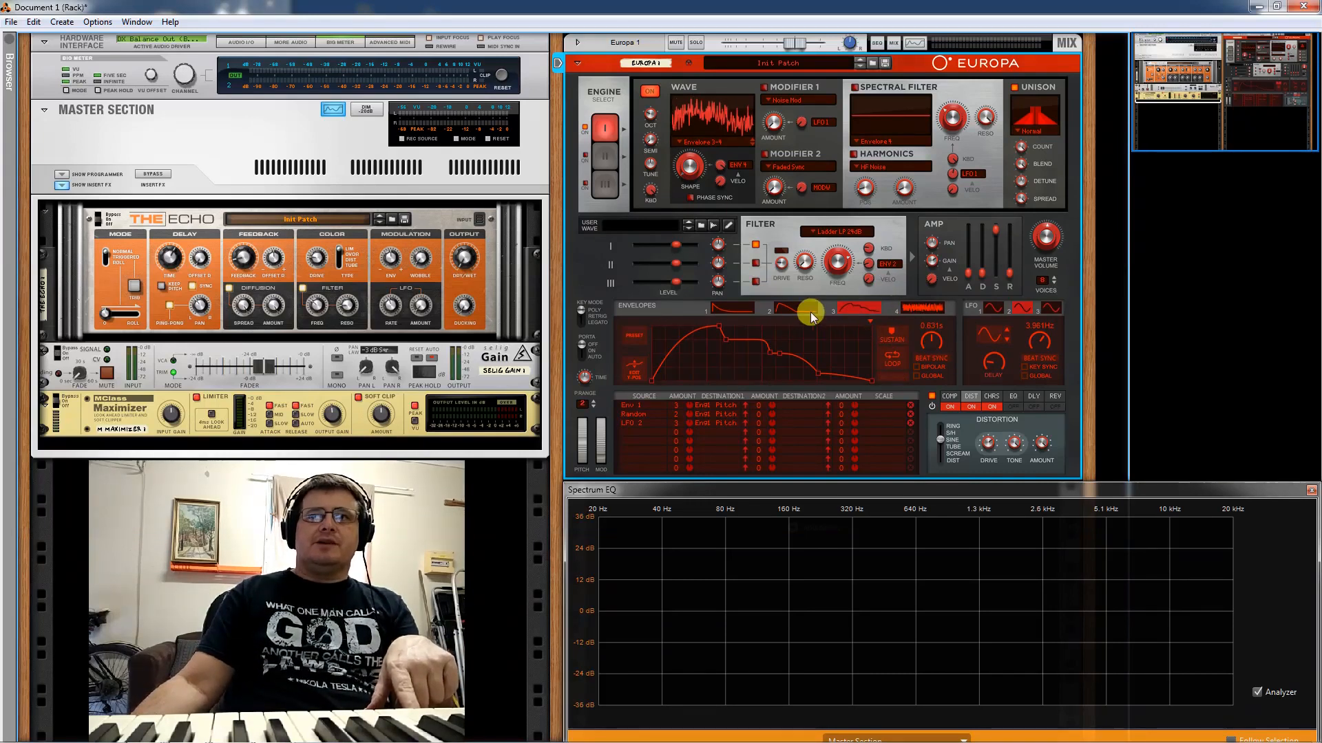
left_click(634, 336)
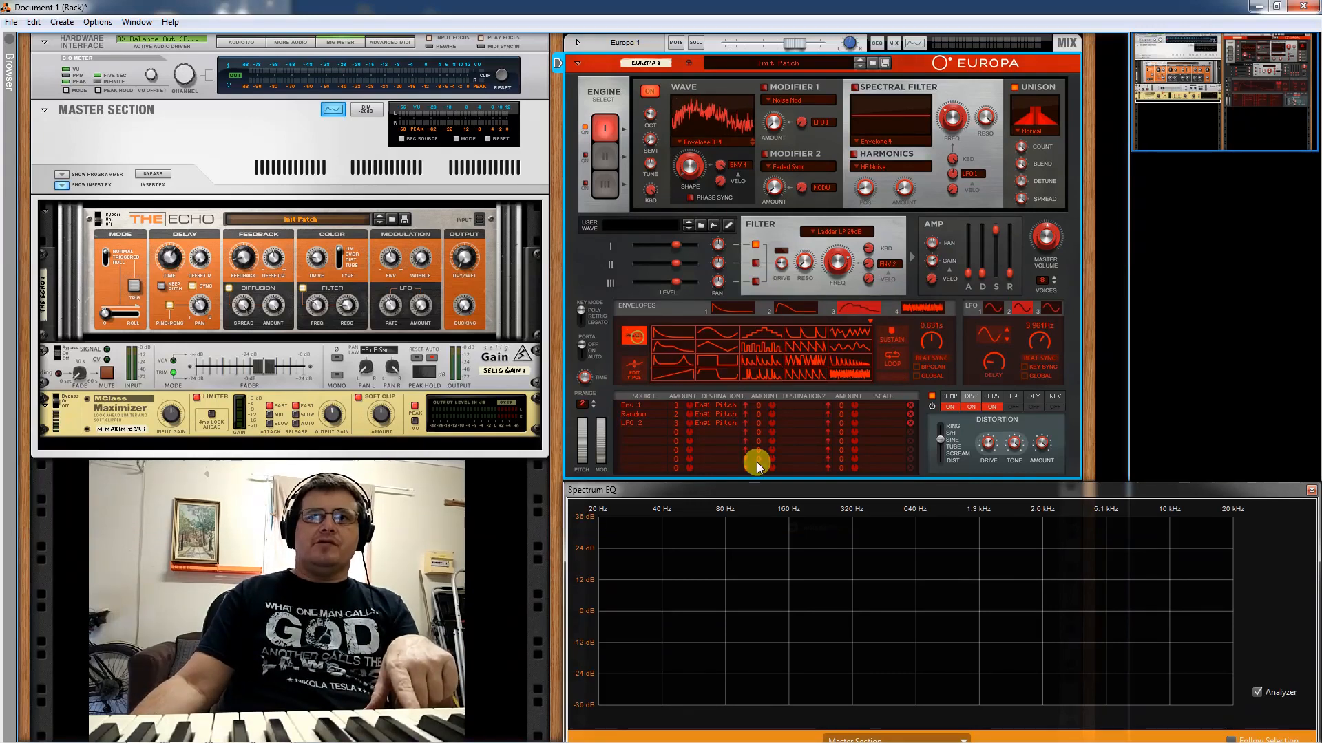
left_click(768, 374)
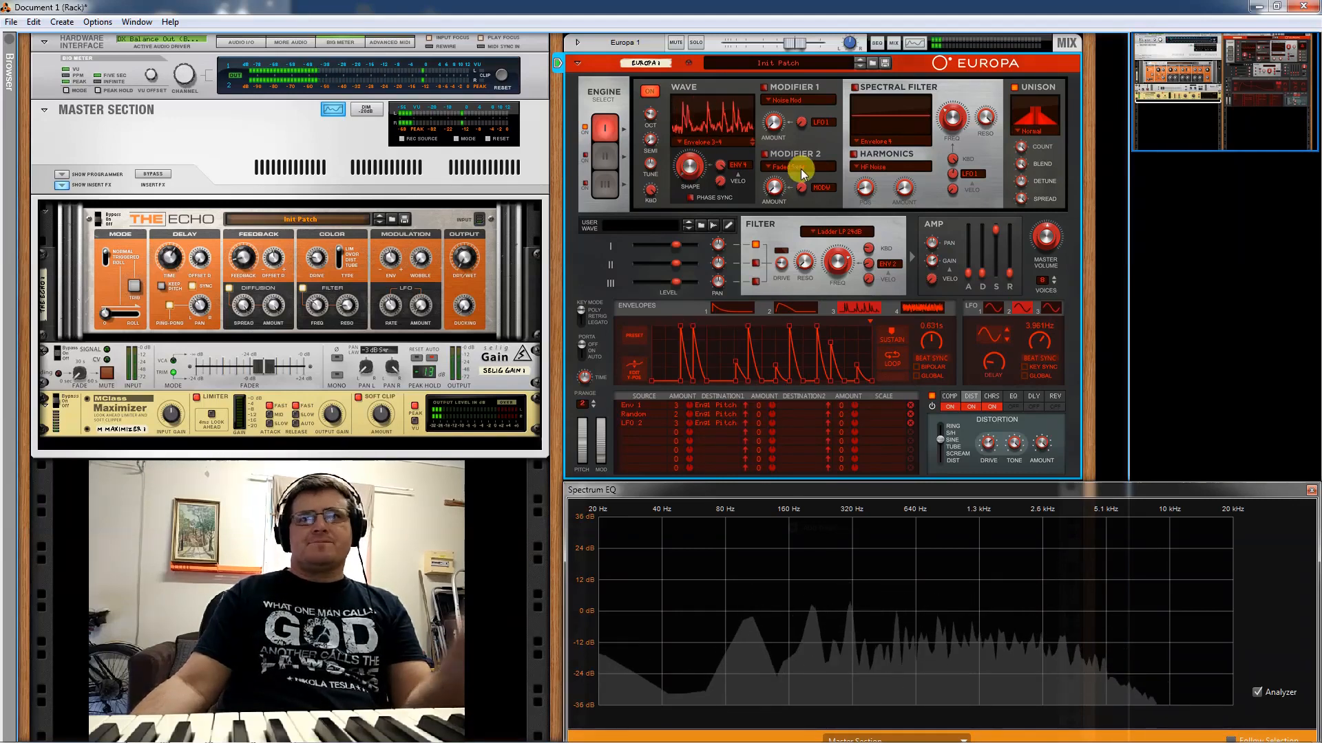
- Set Modifier 1 to the Fold shaping type and assign Envelope 4 as its modulation source
left_click(776, 100)
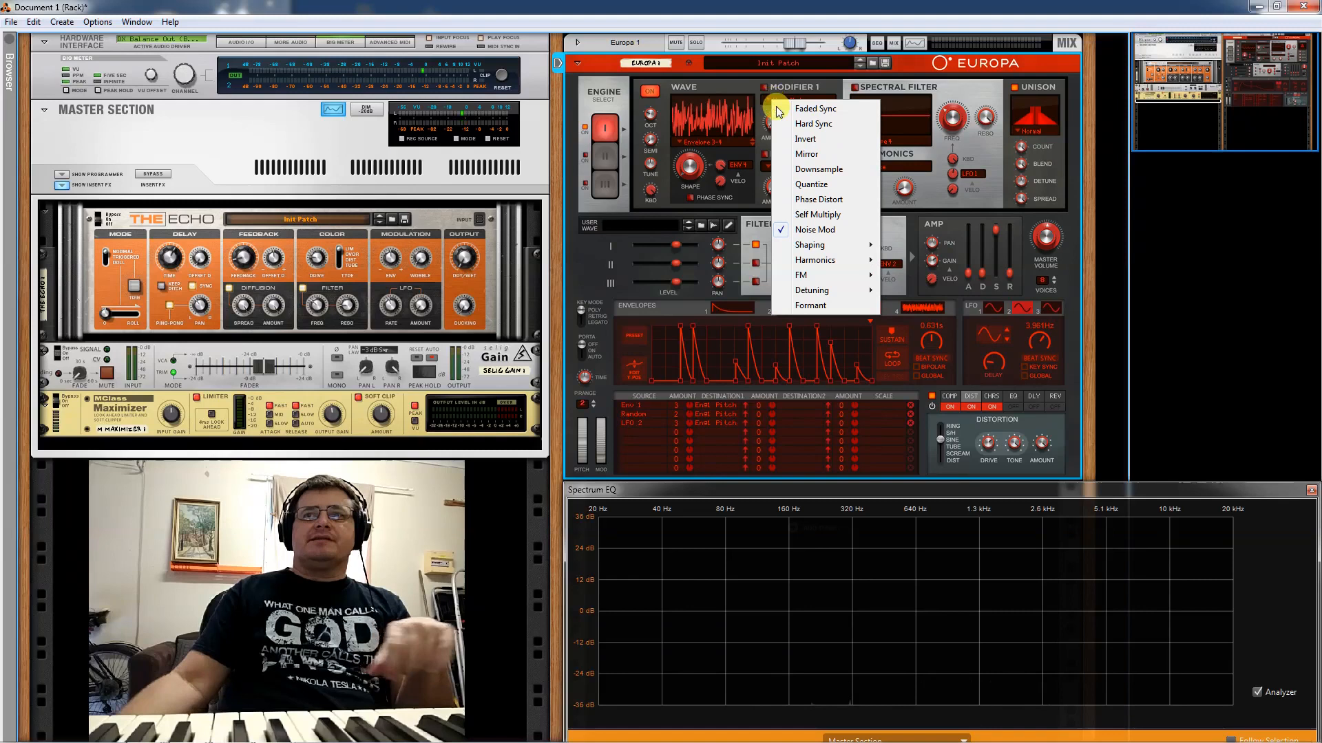
mouse_move(860, 246)
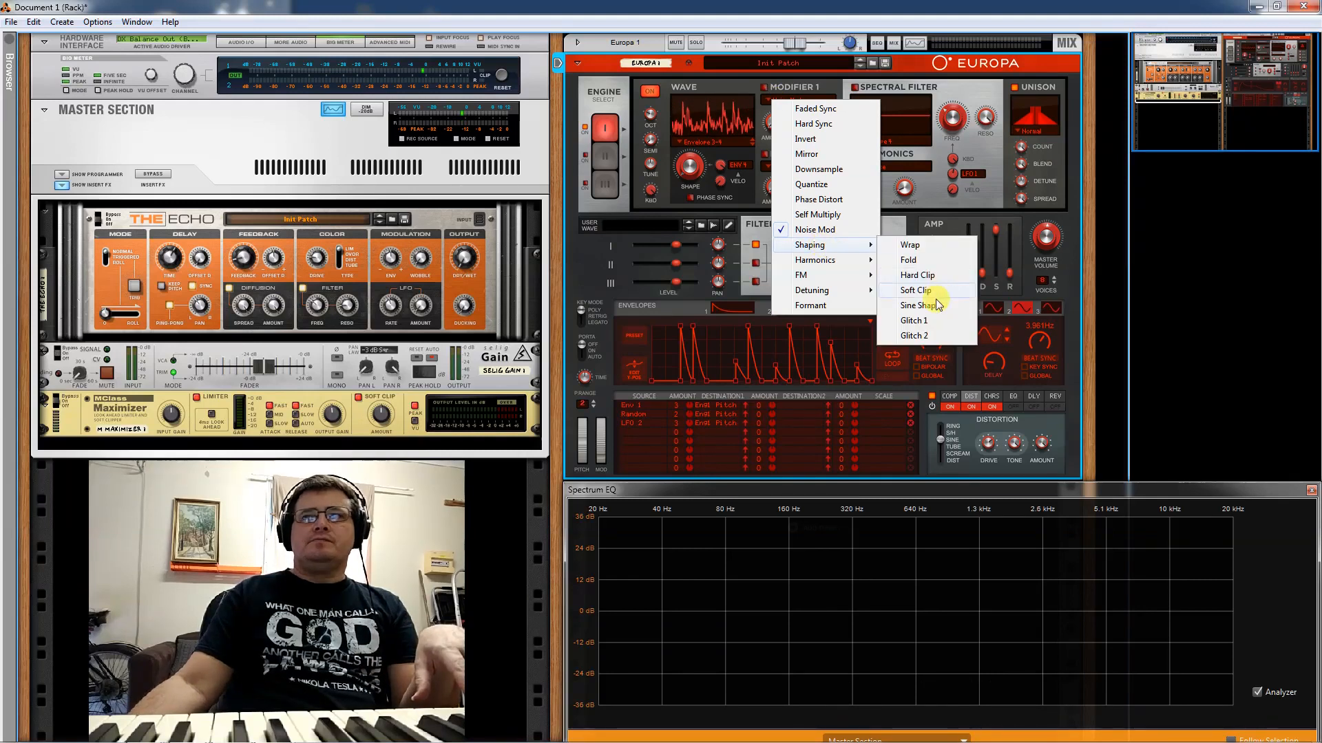
left_click(923, 262)
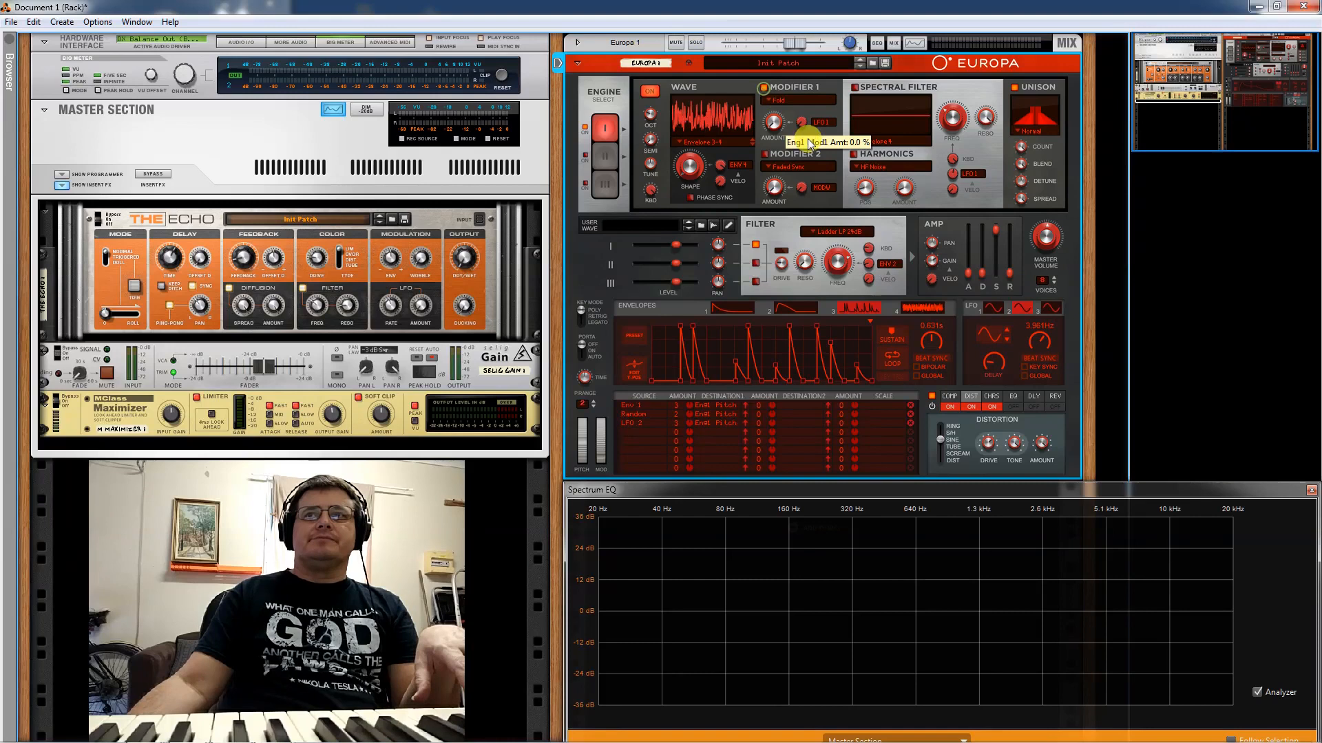
left_click(821, 122)
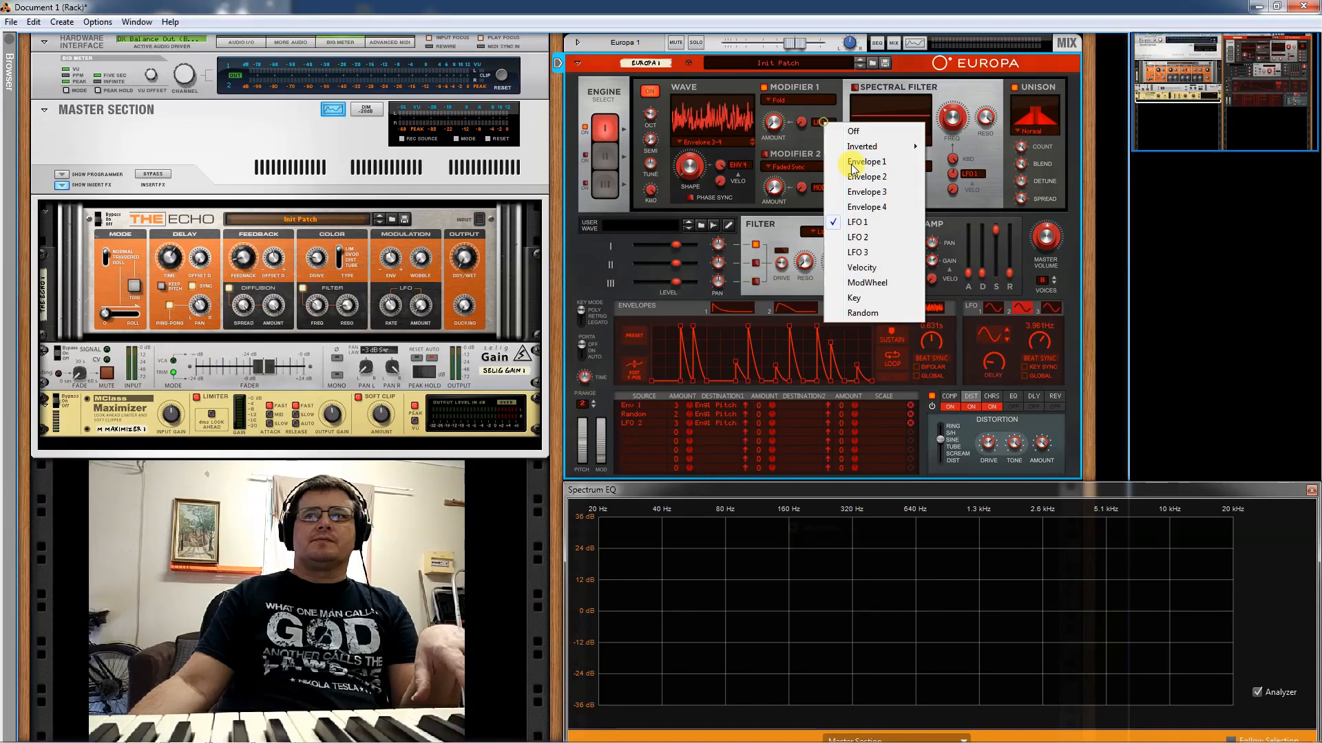
left_click(865, 208)
- Adjust Modifier 1's amount and envelope modulation depth, and fine-tune the wave Shape
left_click_drag(730, 243, 826, 418)
left_click_drag(799, 120, 834, 45)
left_click_drag(804, 122, 817, 37)
left_click_drag(777, 123, 786, 75)
left_click_drag(771, 11, 765, 237)
mouse_move(691, 160)
left_mouse_down()
mouse_move(698, 116)
mouse_move(711, 169)
mouse_move(699, 9)
mouse_move(702, 178)
left_mouse_up()
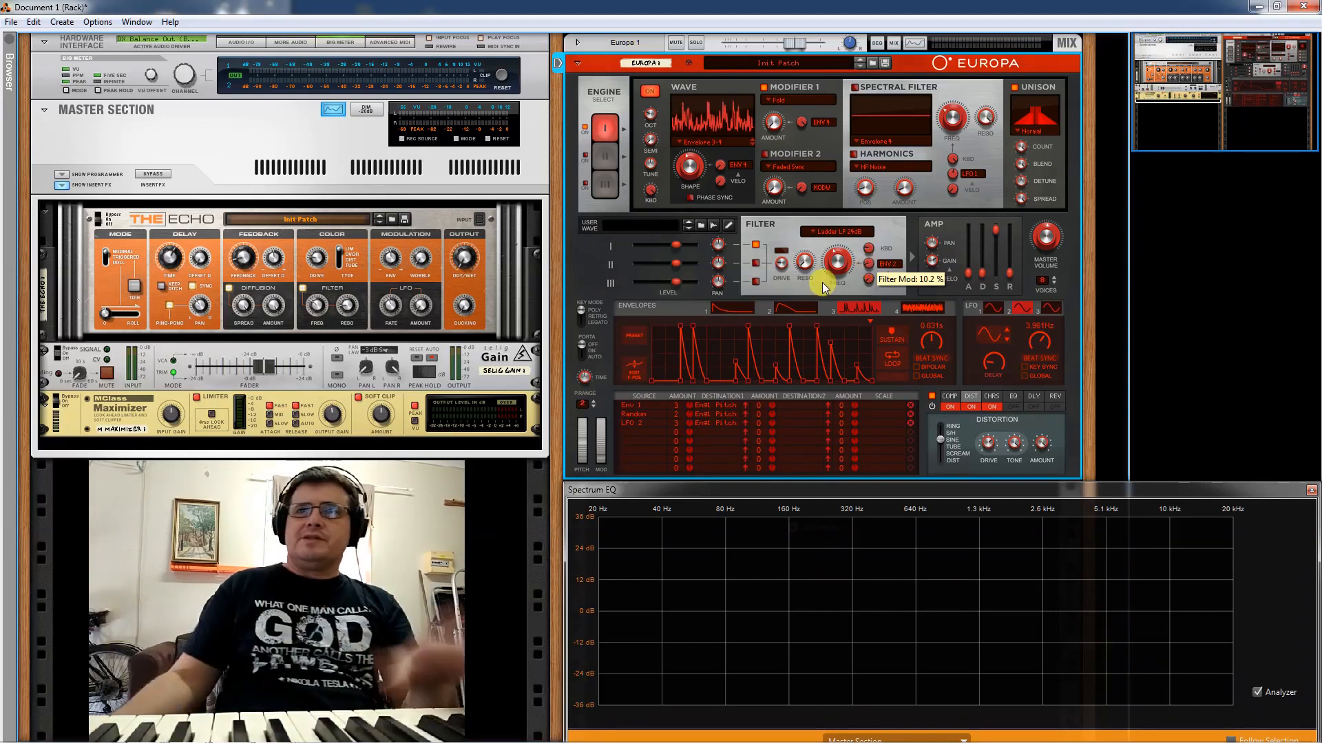
- Switch engine 1's wave to Basic Analog and turn off the distortion and chorus effects
left_click(692, 142)
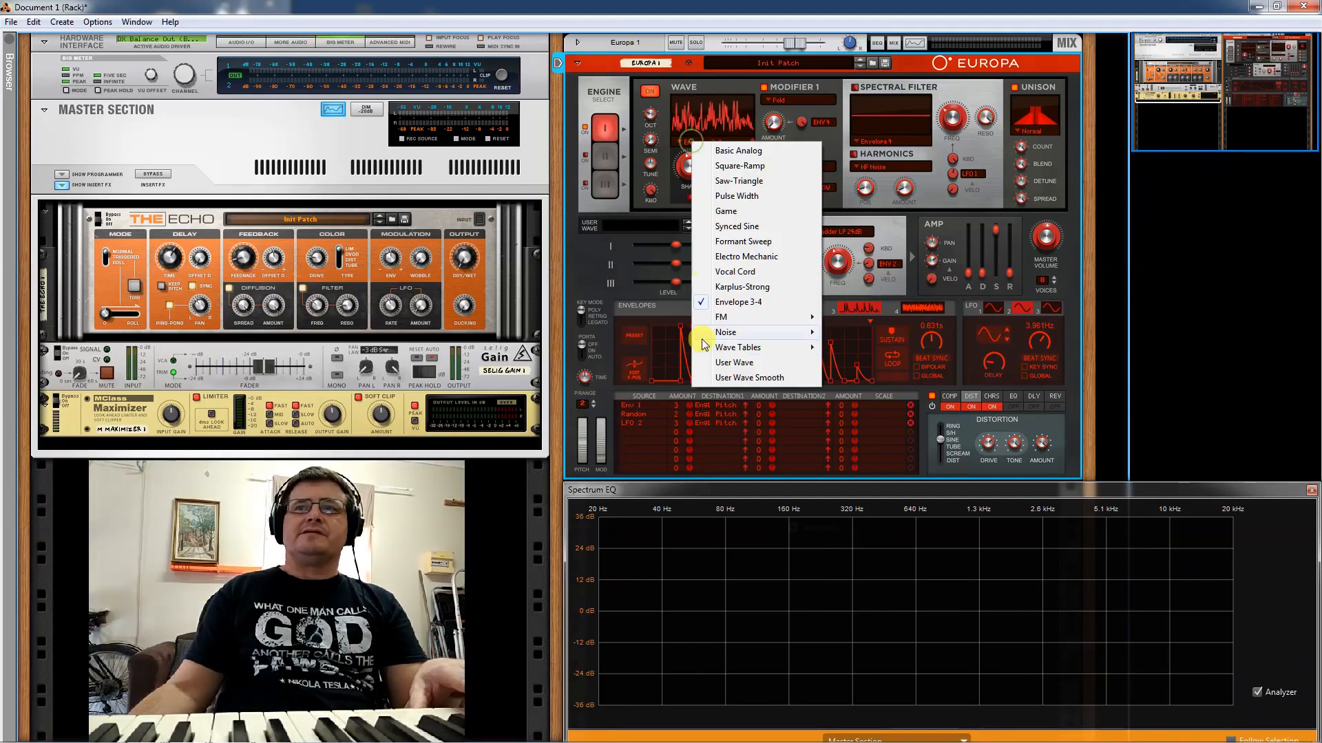
left_click(711, 146)
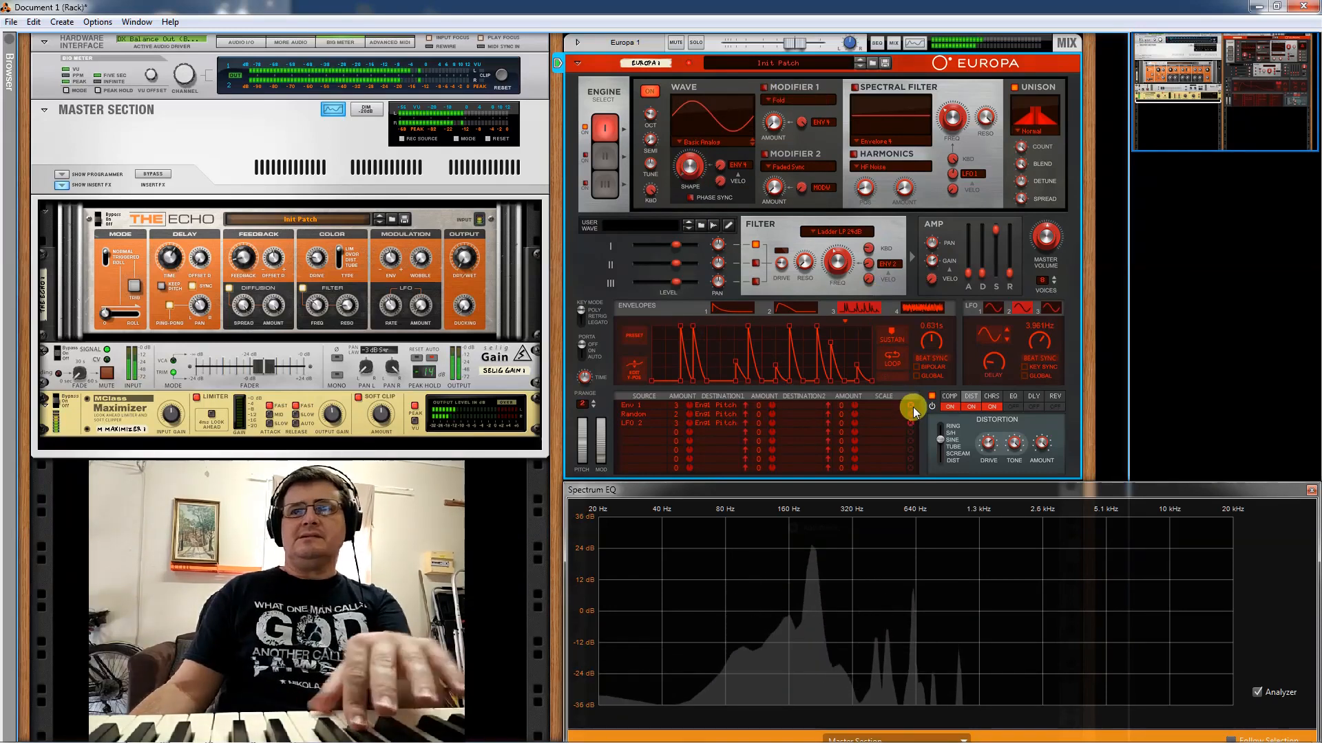
left_click(986, 407)
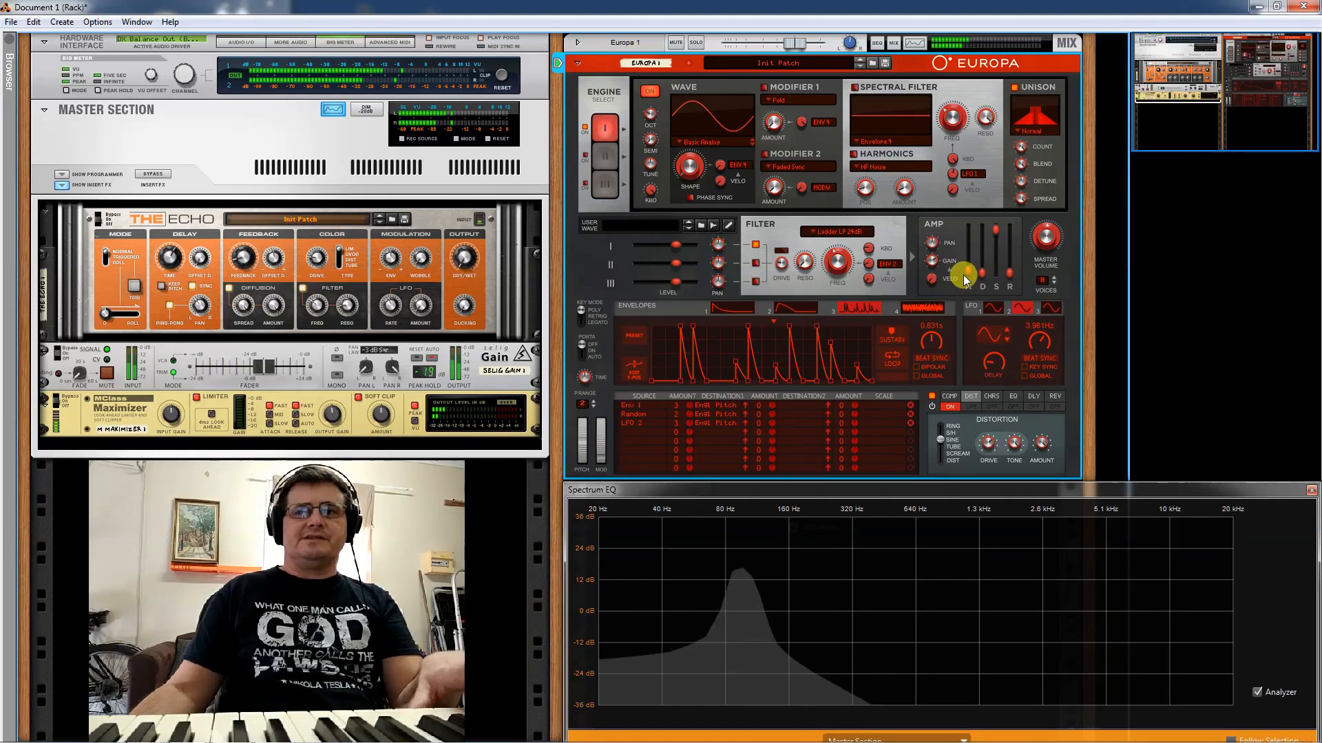
- Switch engine 1's wave back to Envelope 3-4 and adjust its Shape
left_click(705, 146)
left_click(773, 296)
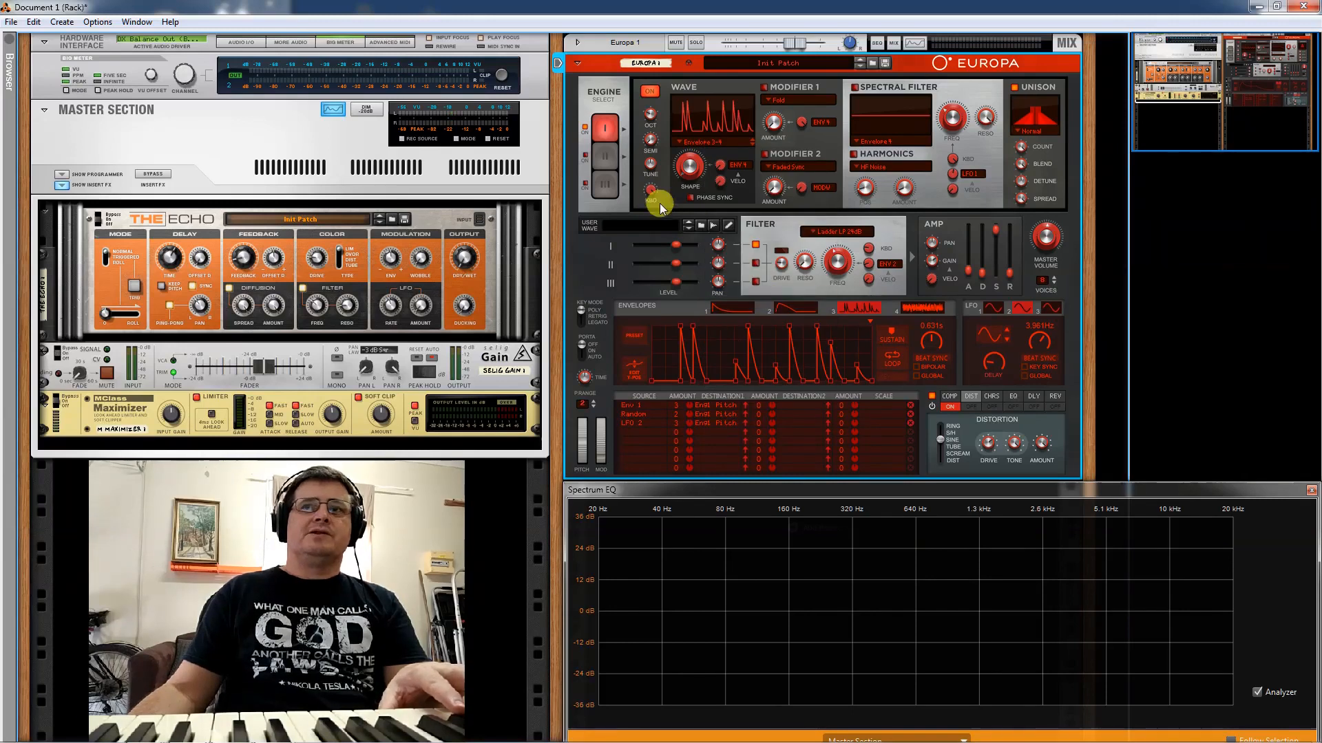
left_click_drag(704, 163, 702, 8)
mouse_move(704, 65)
left_mouse_down()
mouse_move(706, 124)
mouse_move(709, 66)
left_mouse_up()
left_click_drag(698, 170, 879, 316)
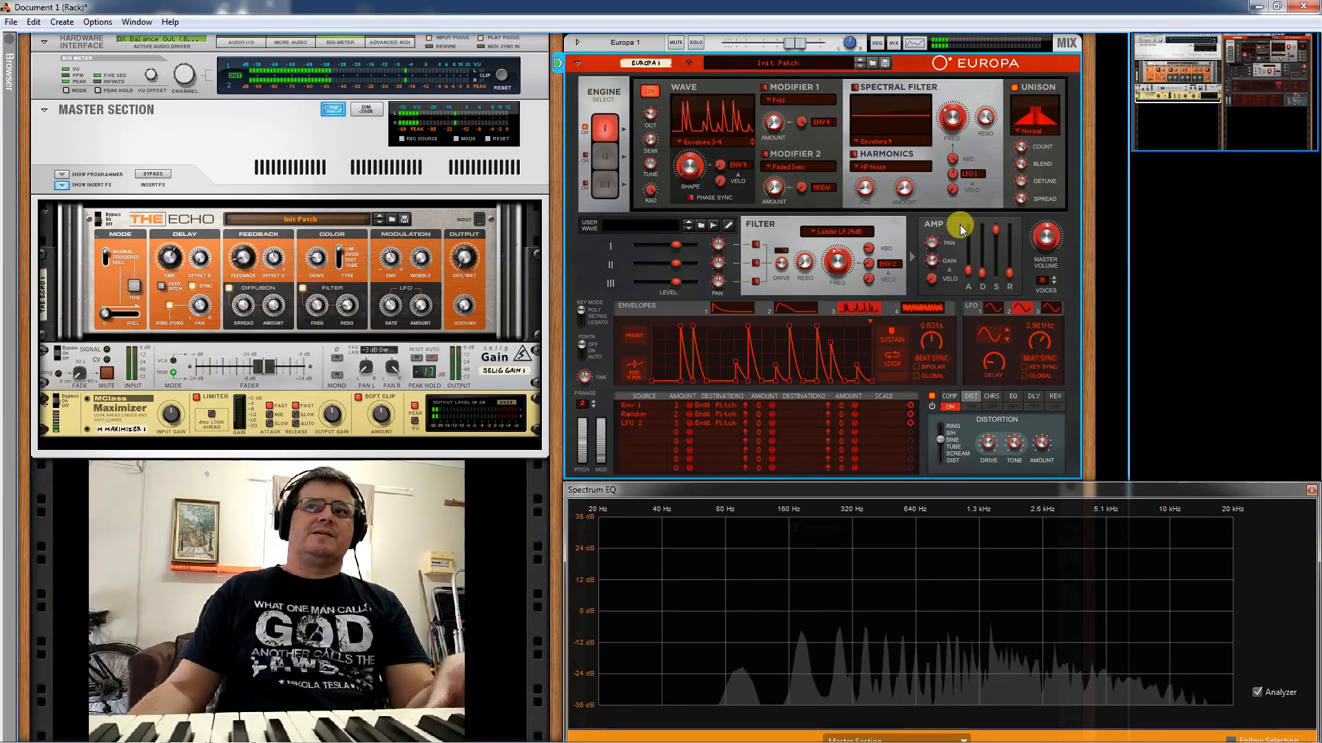
- Turn off unison, bring up envelope 2's curve, and adjust the filter it modulates
left_click(1016, 95)
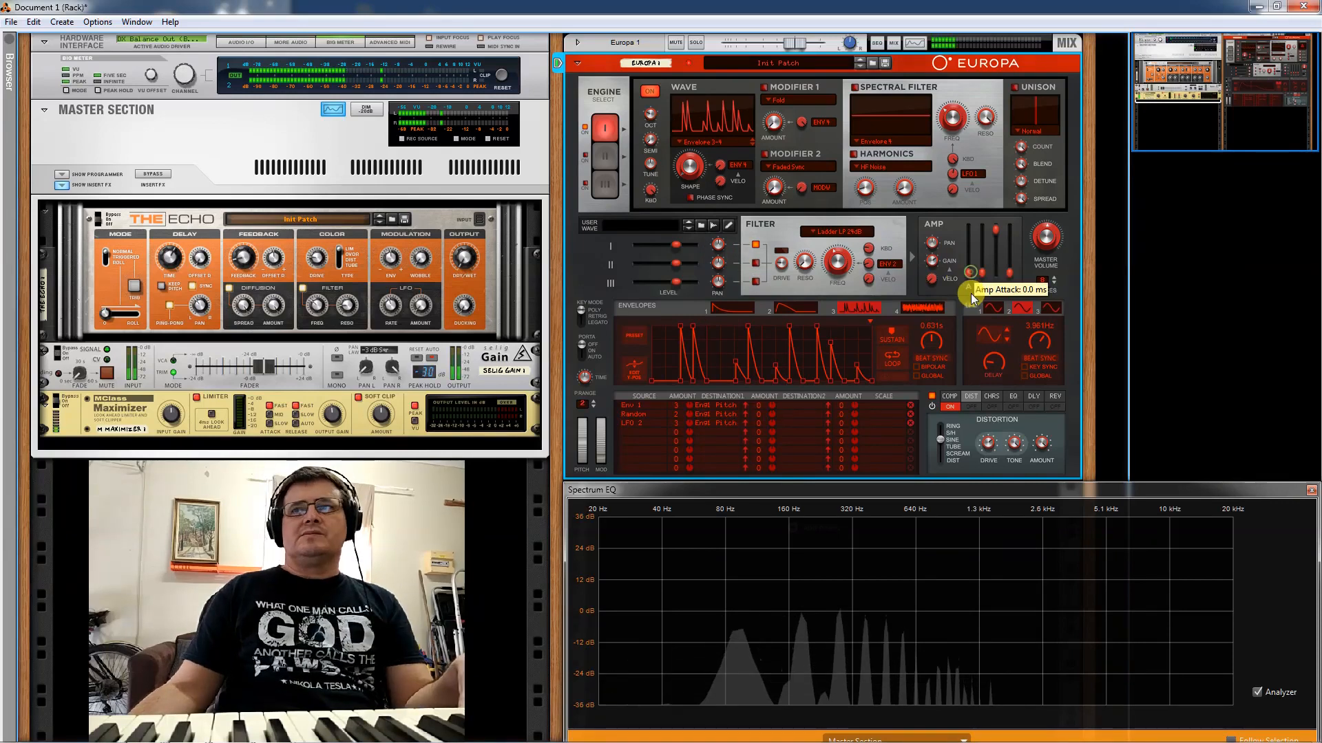
left_click(785, 308)
left_click_drag(670, 323, 627, 293)
left_click_drag(692, 337, 685, 367)
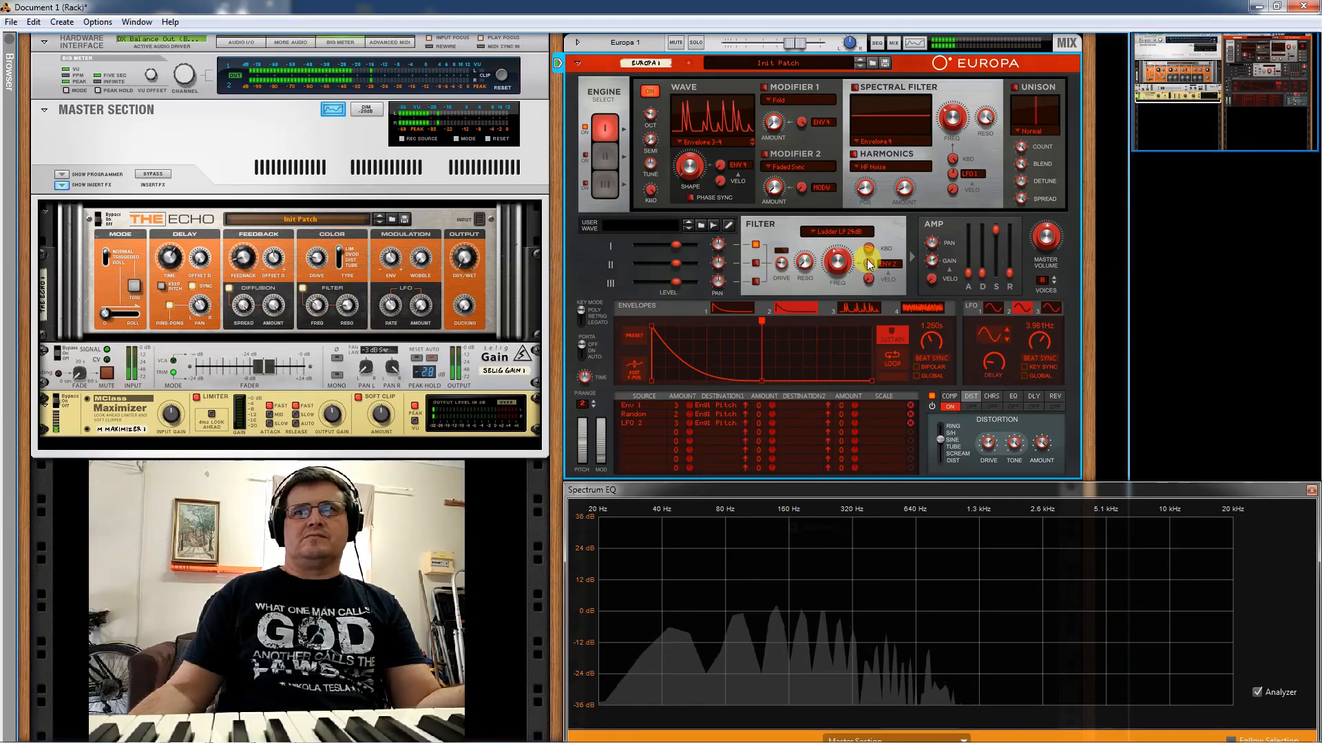
left_click_drag(875, 241, 836, 278)
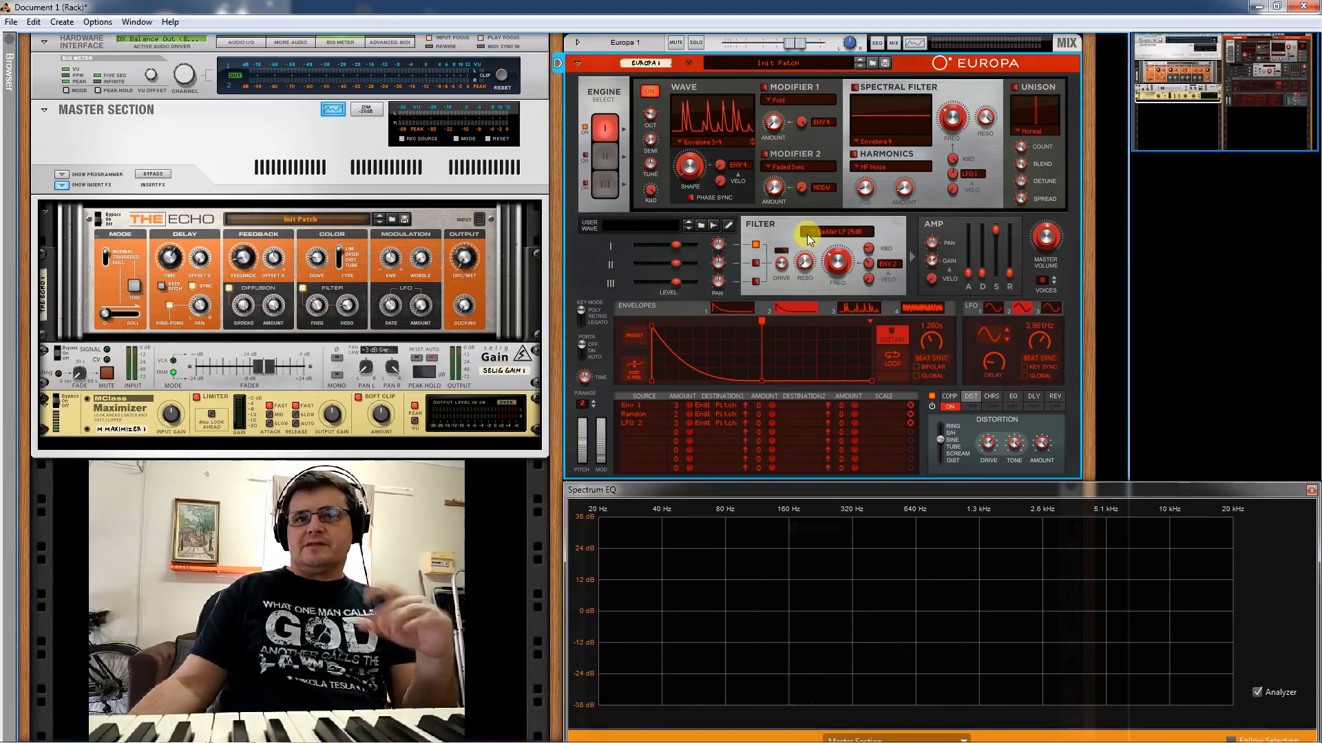
- Turn unison back on and enable the chorus and reverb effects
left_click(1015, 88)
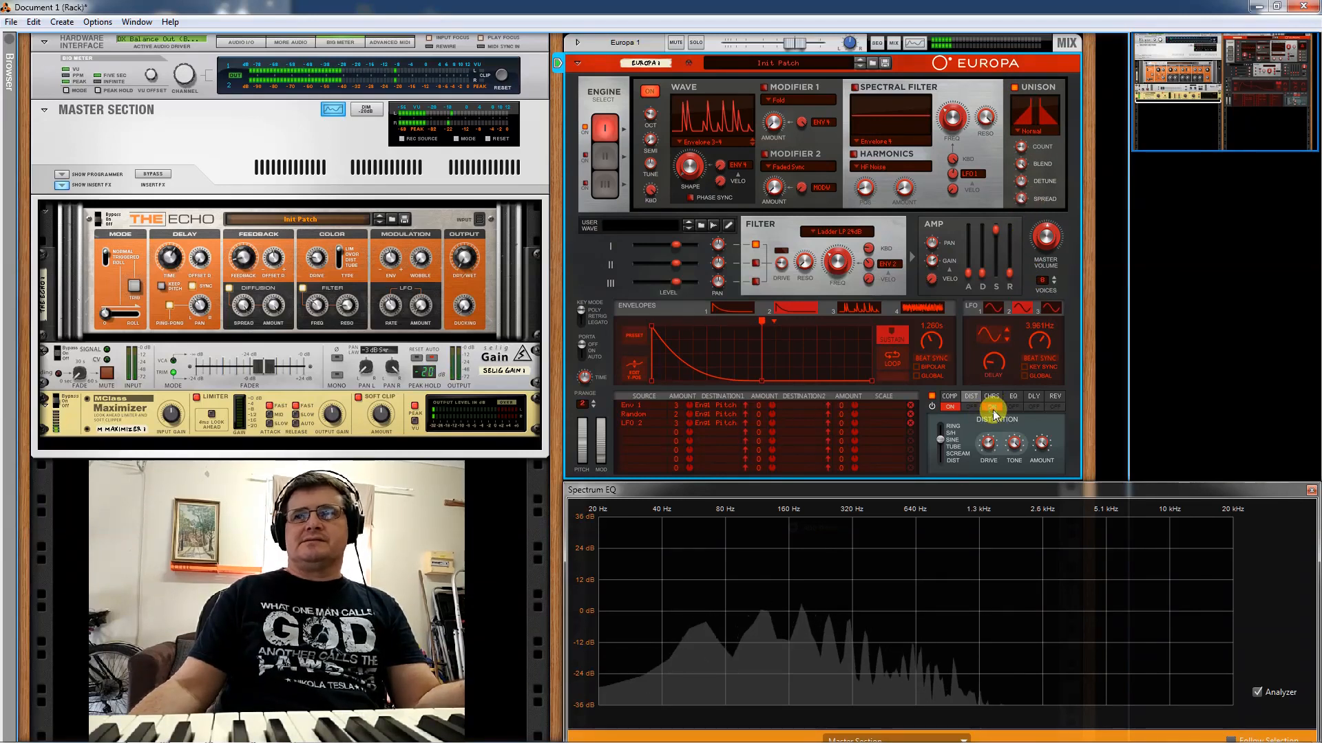
left_click(1054, 396)
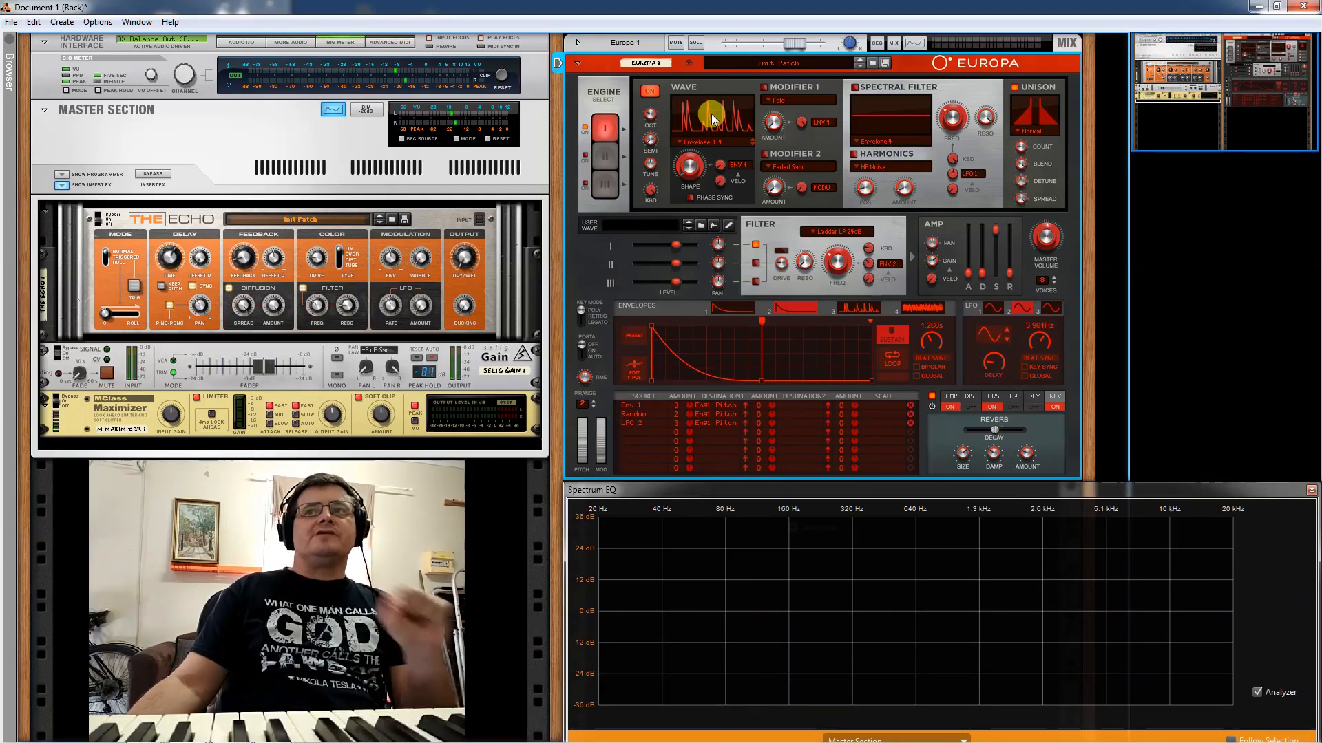
- Set engine 1's wave to Basic Analog and Modifier 1's type to FM Ratio 1:1
left_click(679, 141)
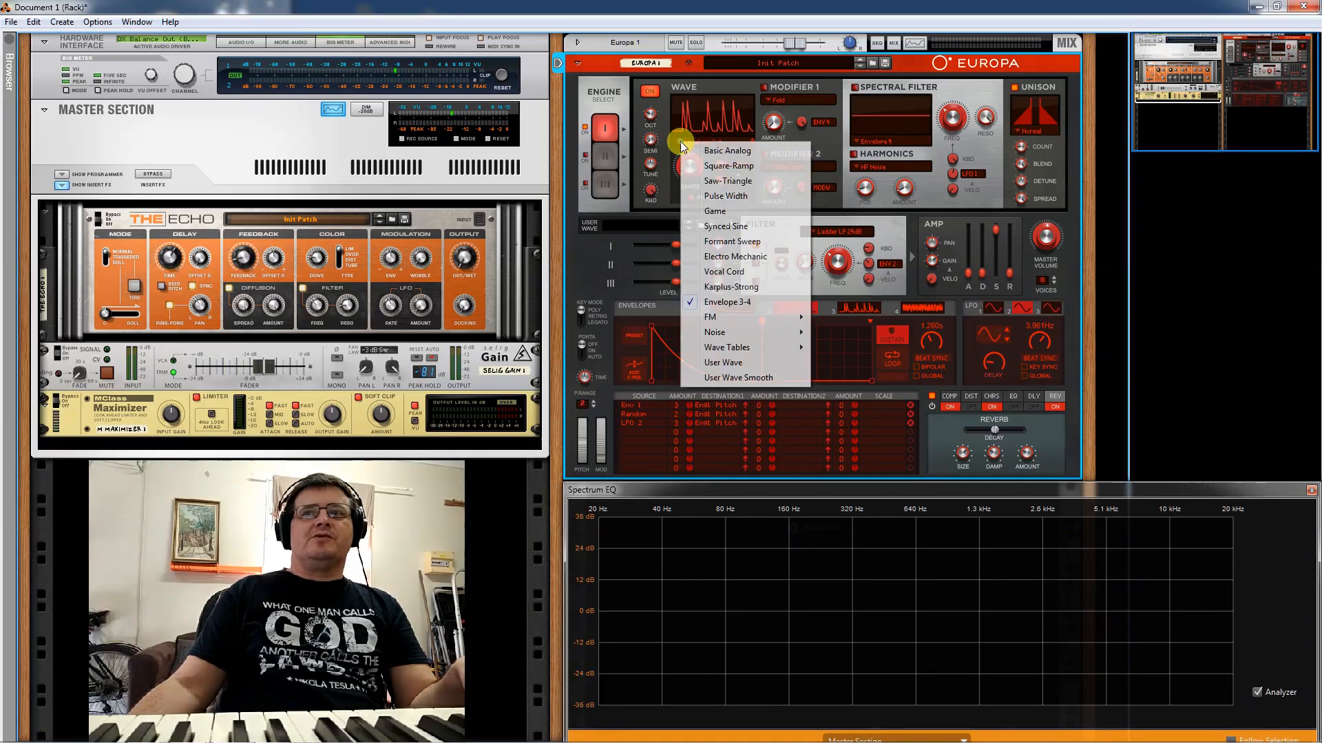
left_click(720, 151)
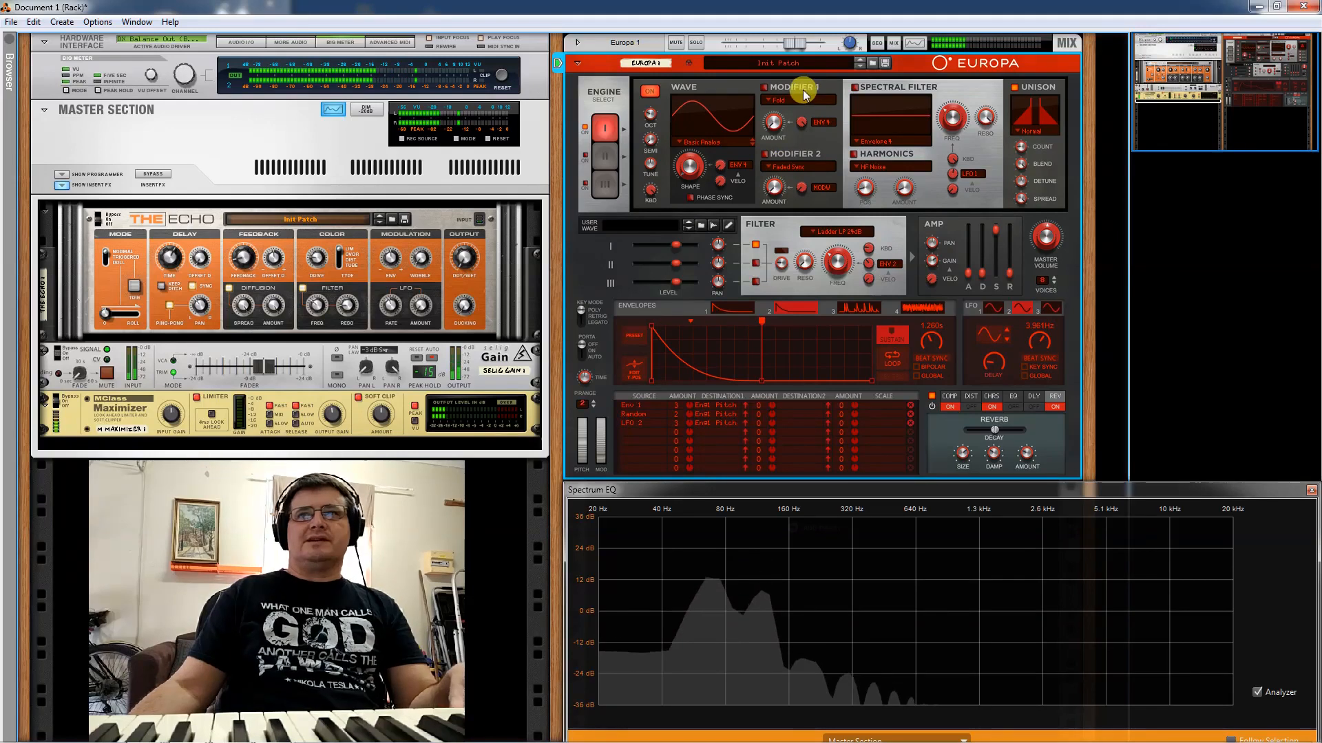
left_click(774, 100)
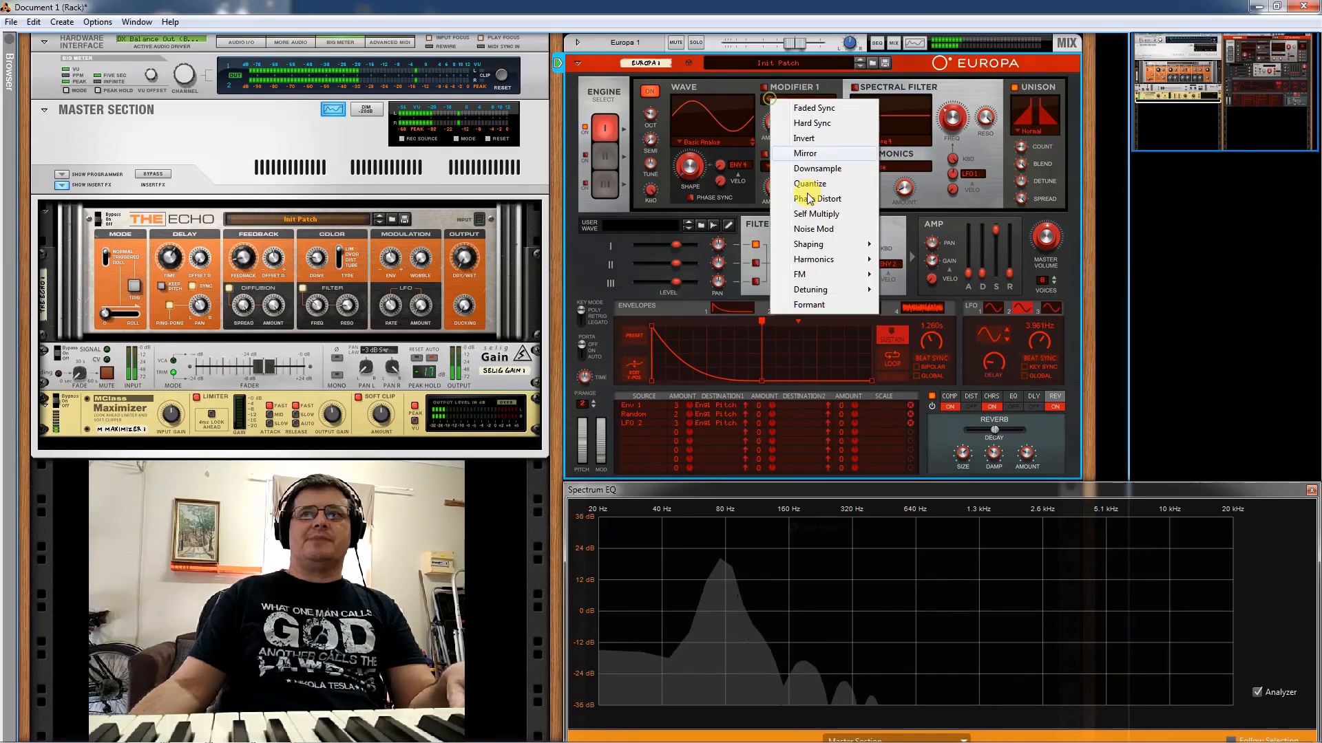
mouse_move(866, 274)
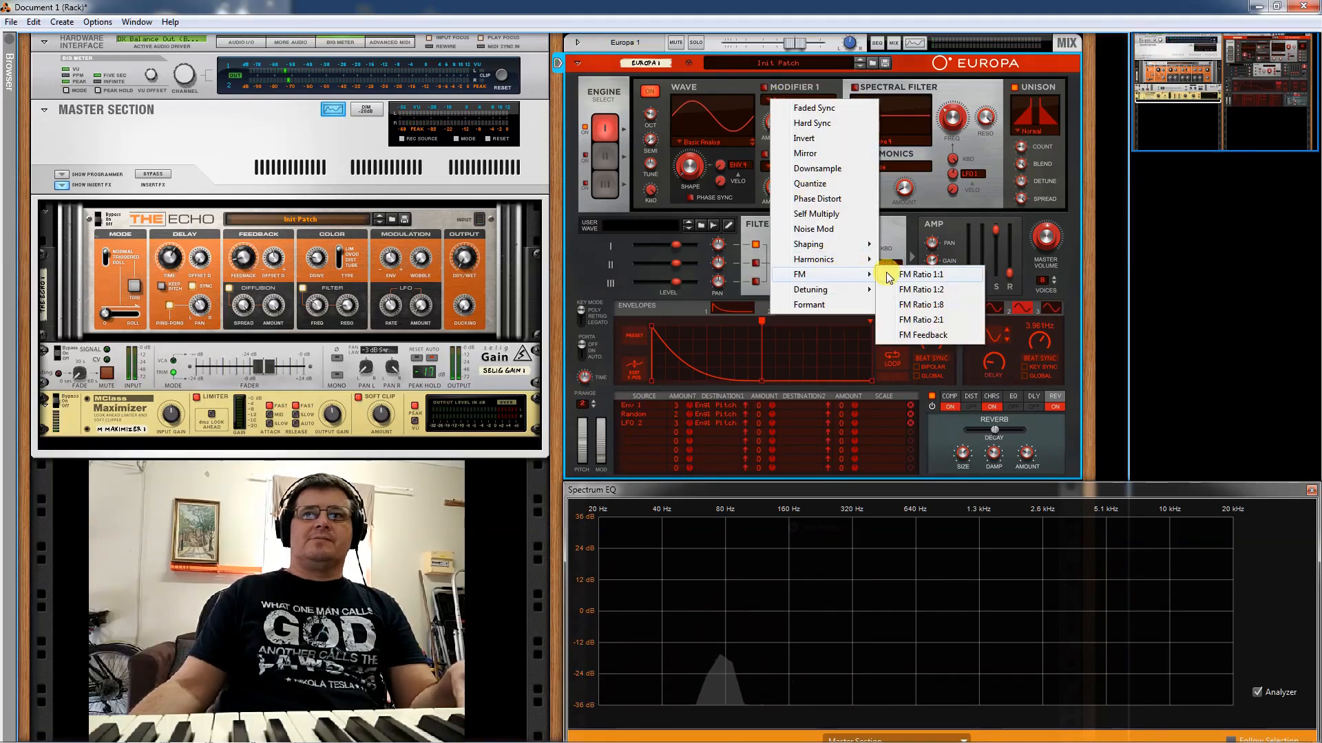
left_click(888, 275)
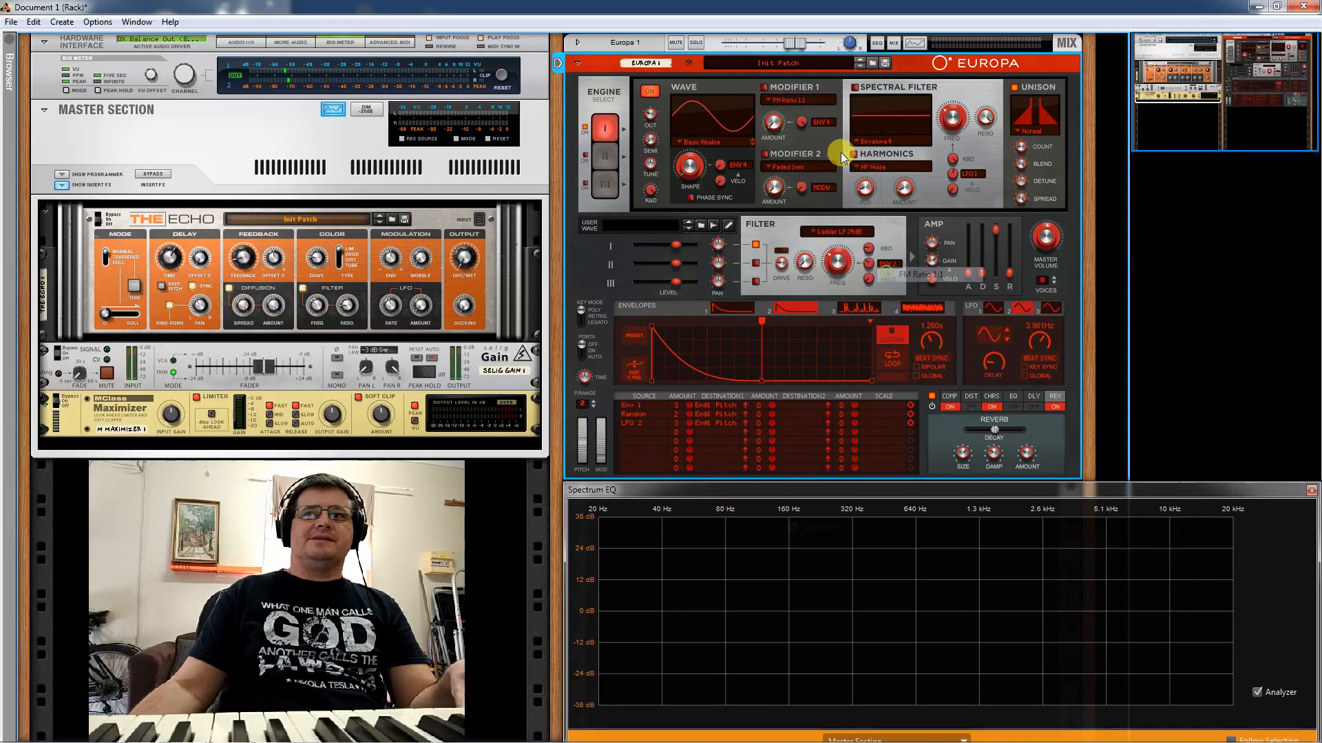
- Turn on Modifier 1, adjust its amount, and change its type to FM Ratio 1:2
left_click(765, 86)
left_click_drag(772, 110, 786, 26)
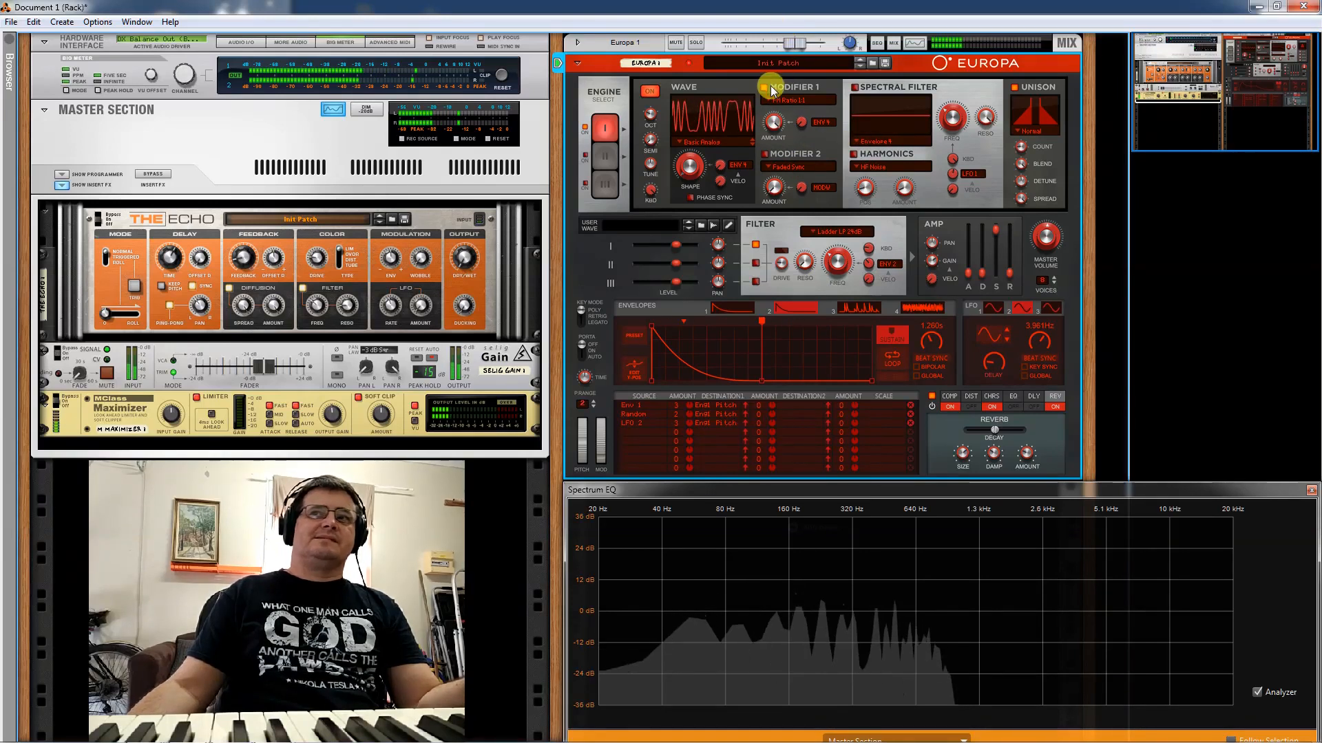
left_click_drag(773, 120, 784, 73)
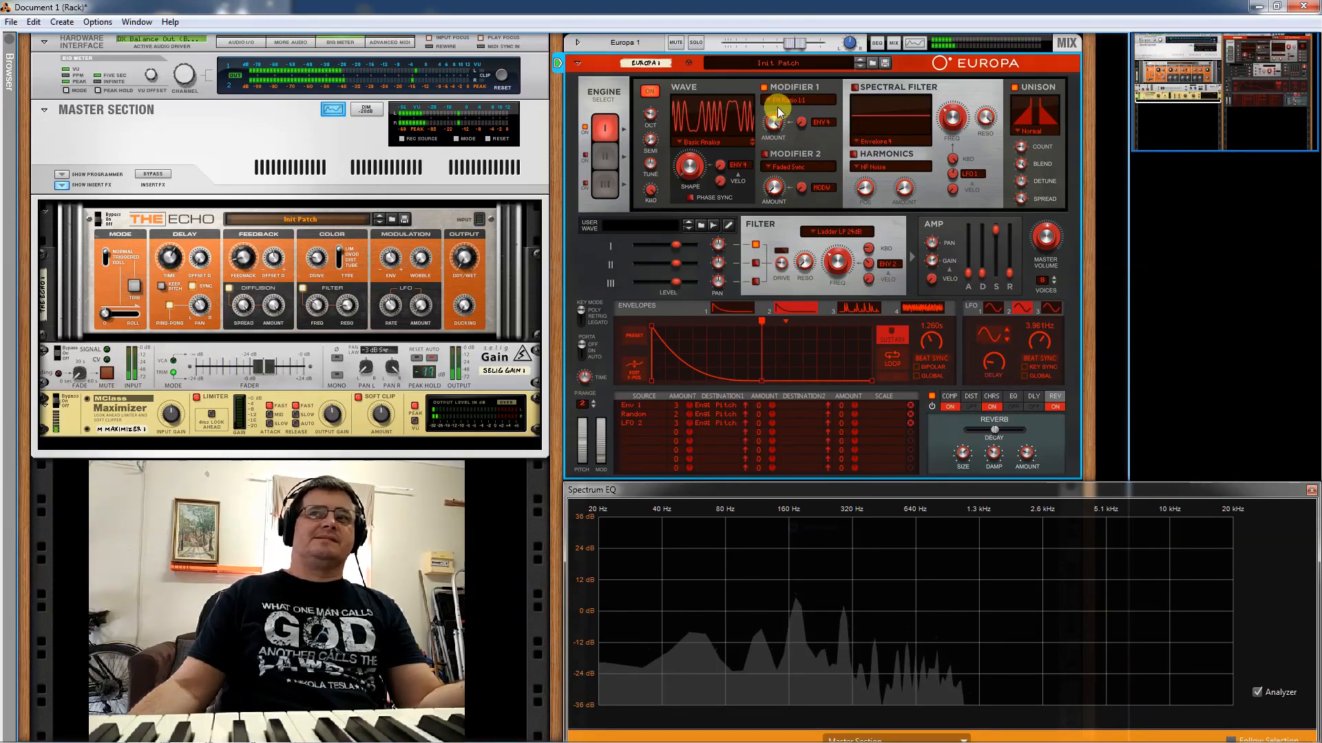
left_click(766, 100)
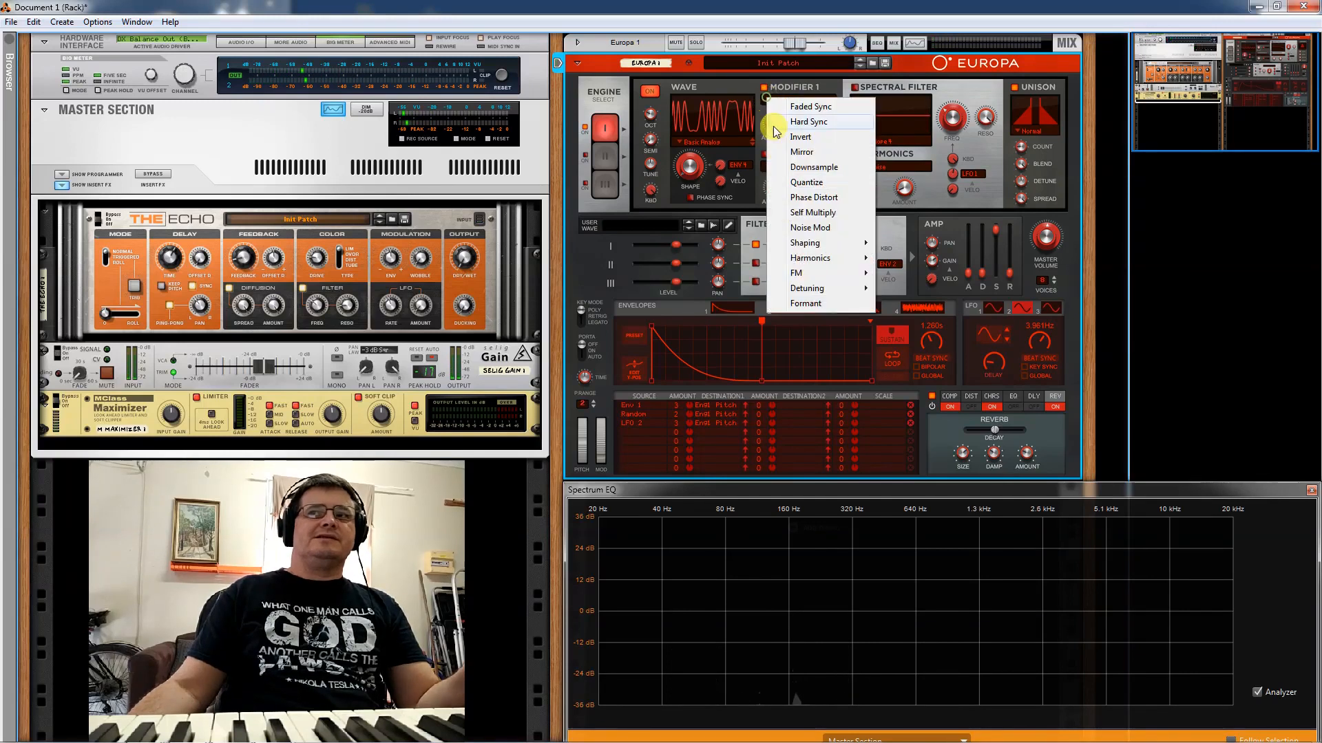
mouse_move(816, 274)
left_click(884, 289)
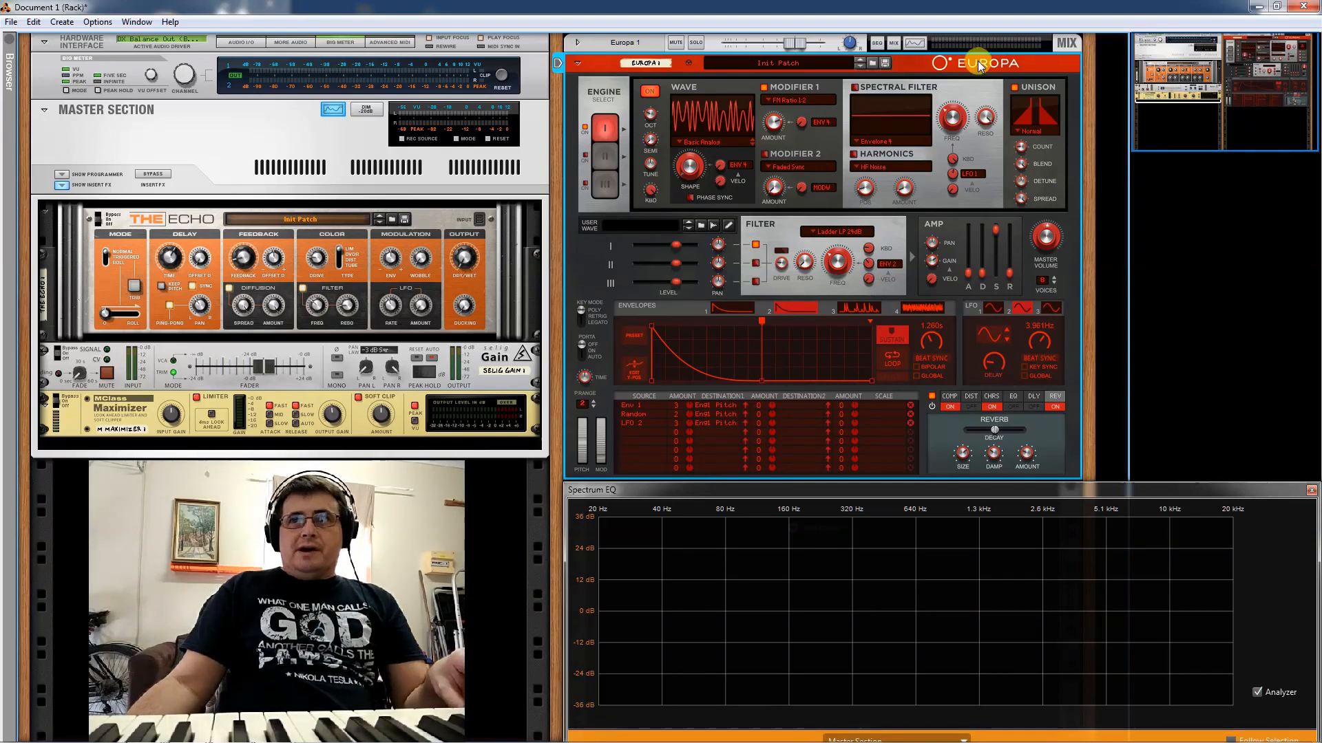
- Set the wave to Envelope 3-4 with Modifier 1 off, and raise envelope 2's sustain point before lowering it back to the minimum
left_click_drag(761, 377, 762, 352)
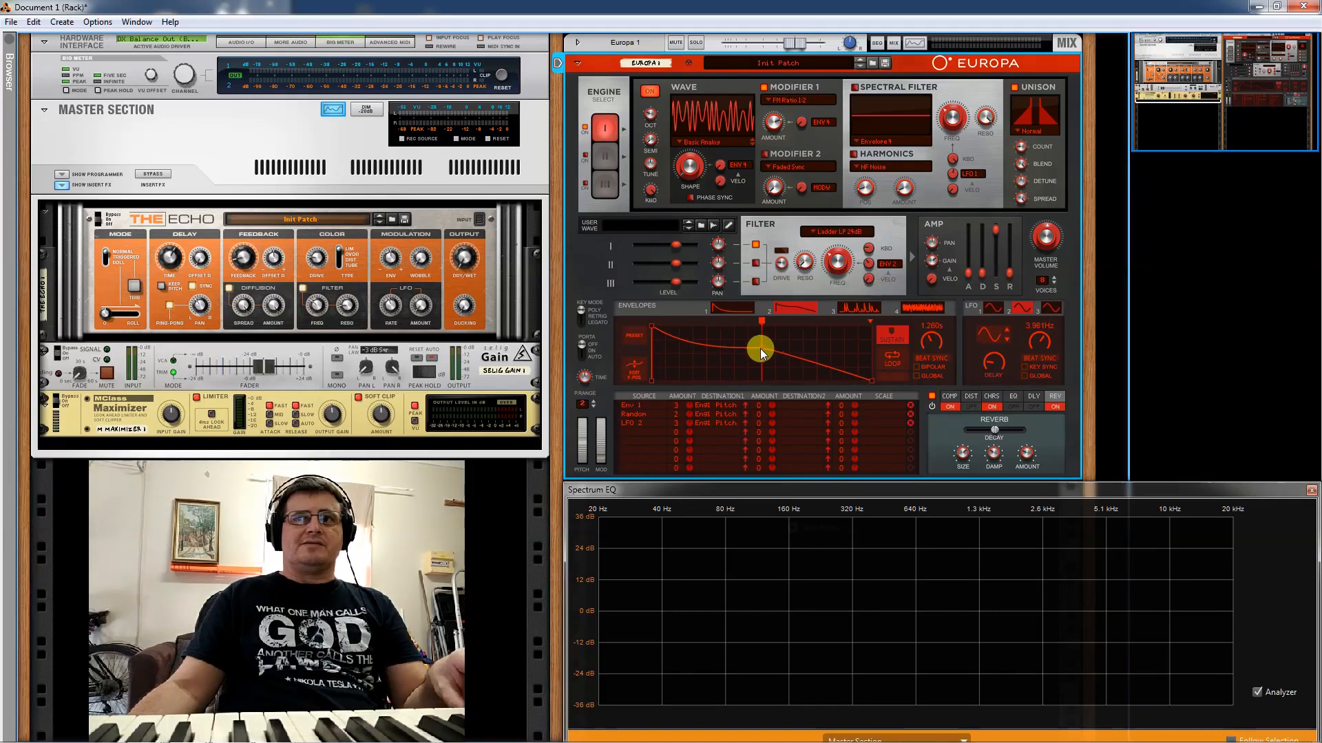
left_click(712, 142)
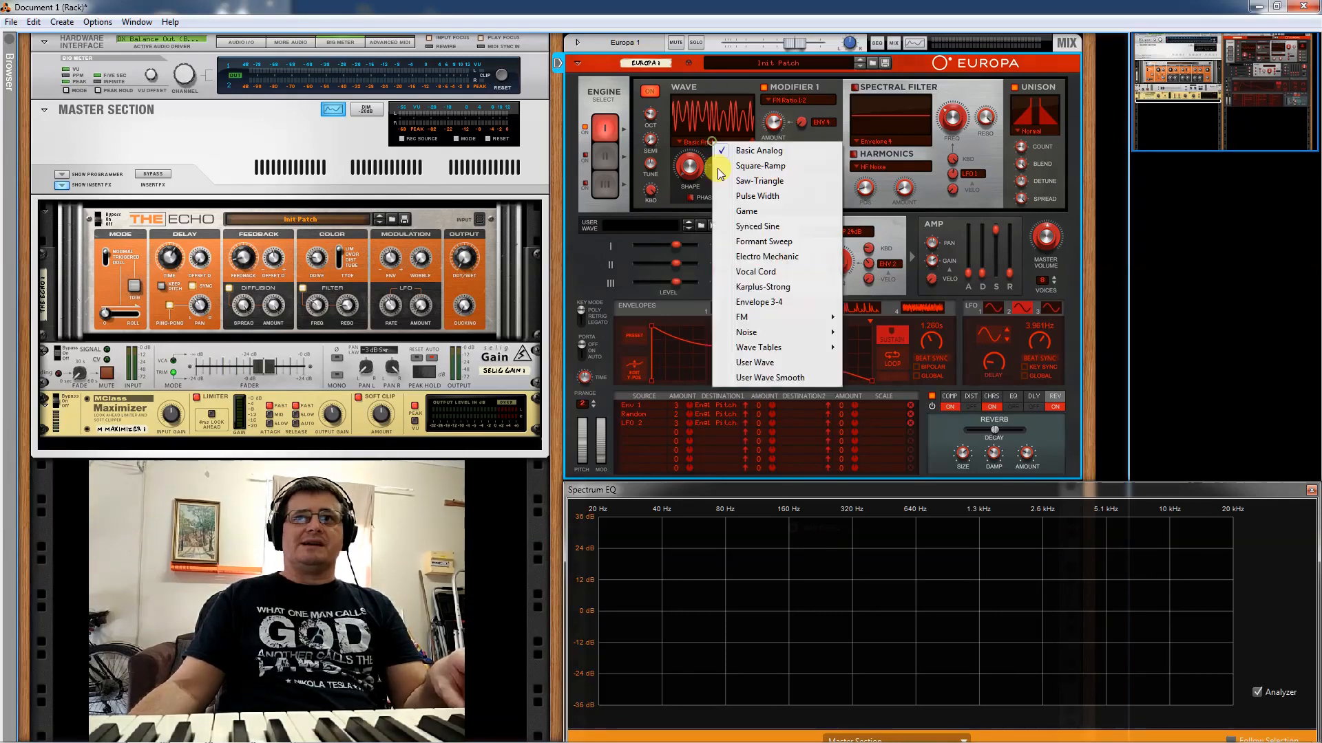
left_click(786, 303)
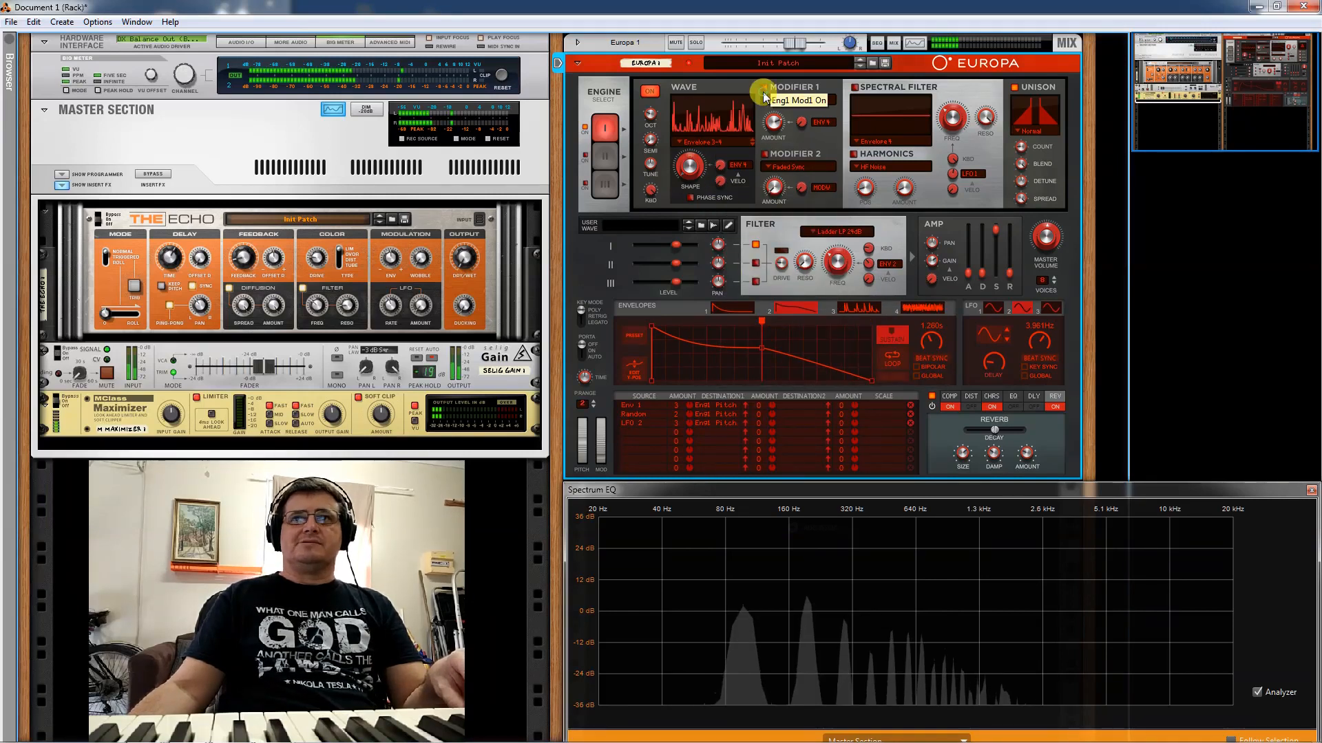
left_click_drag(761, 348, 762, 390)
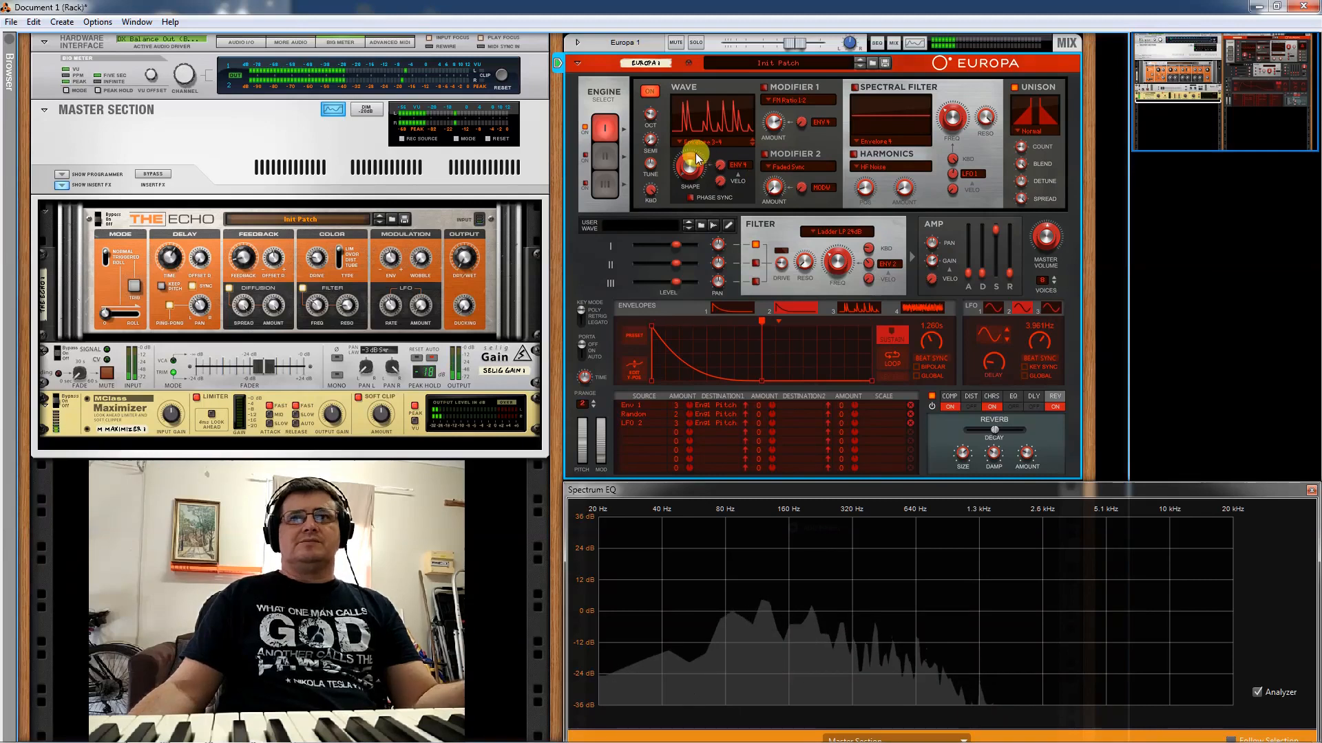
- Load the simple falling-slope preset into envelope 3 and reshape it with added points into a deep early dip and a high late peak
left_click(861, 308)
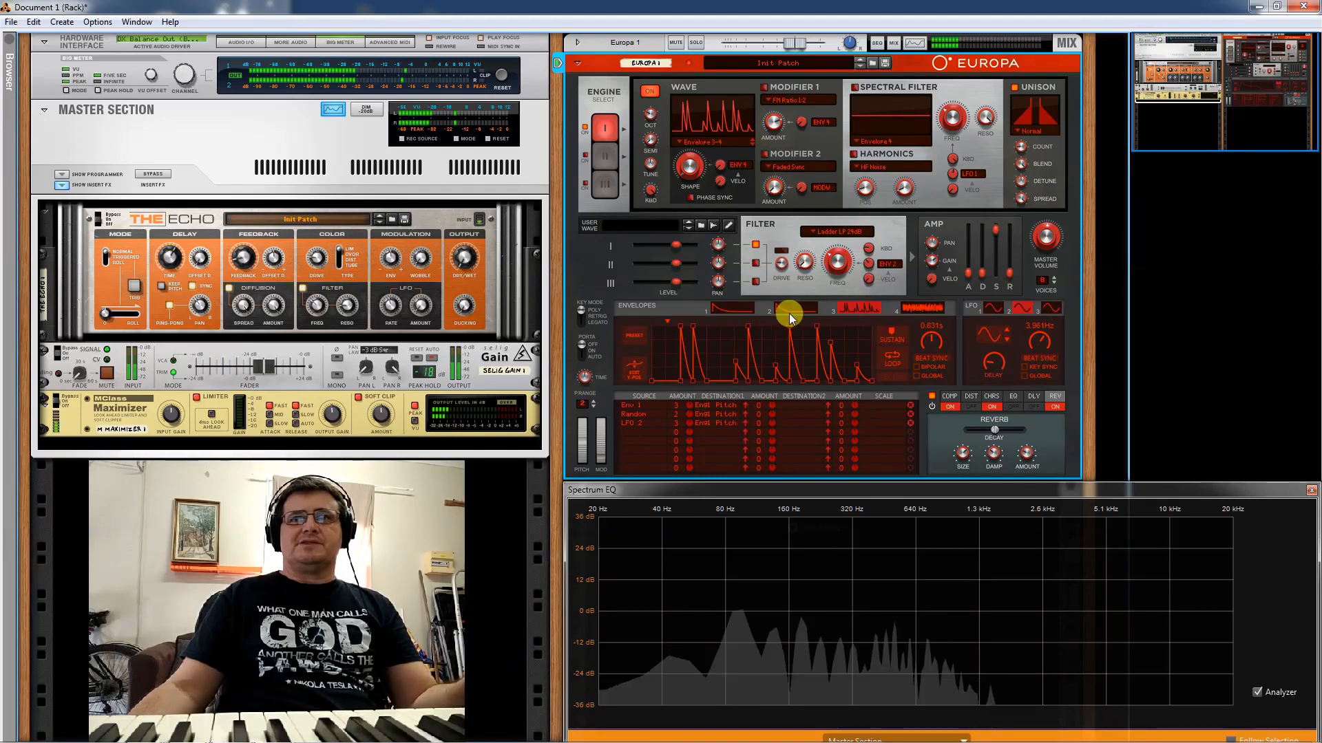
left_click(641, 336)
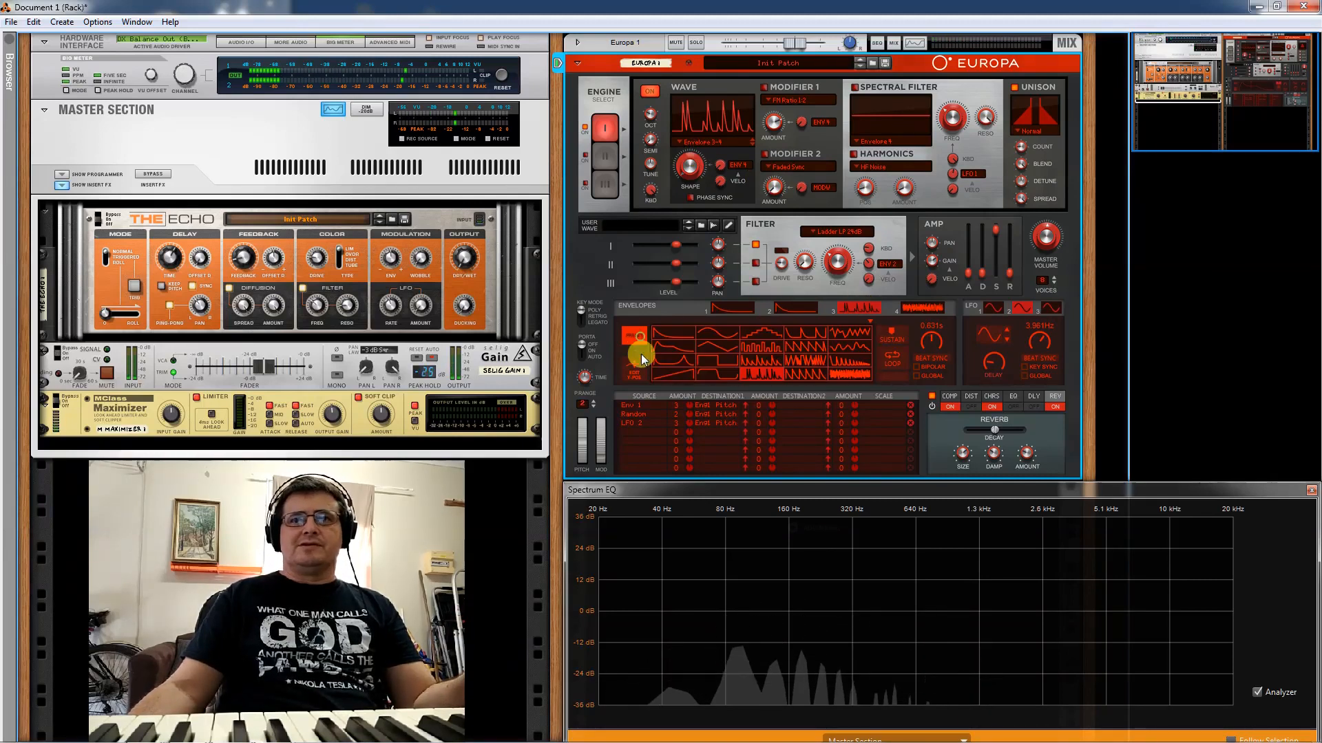
left_click(679, 335)
left_click_drag(755, 345, 772, 330)
double_click(767, 344)
double_click(789, 340)
left_click_drag(762, 351, 709, 391)
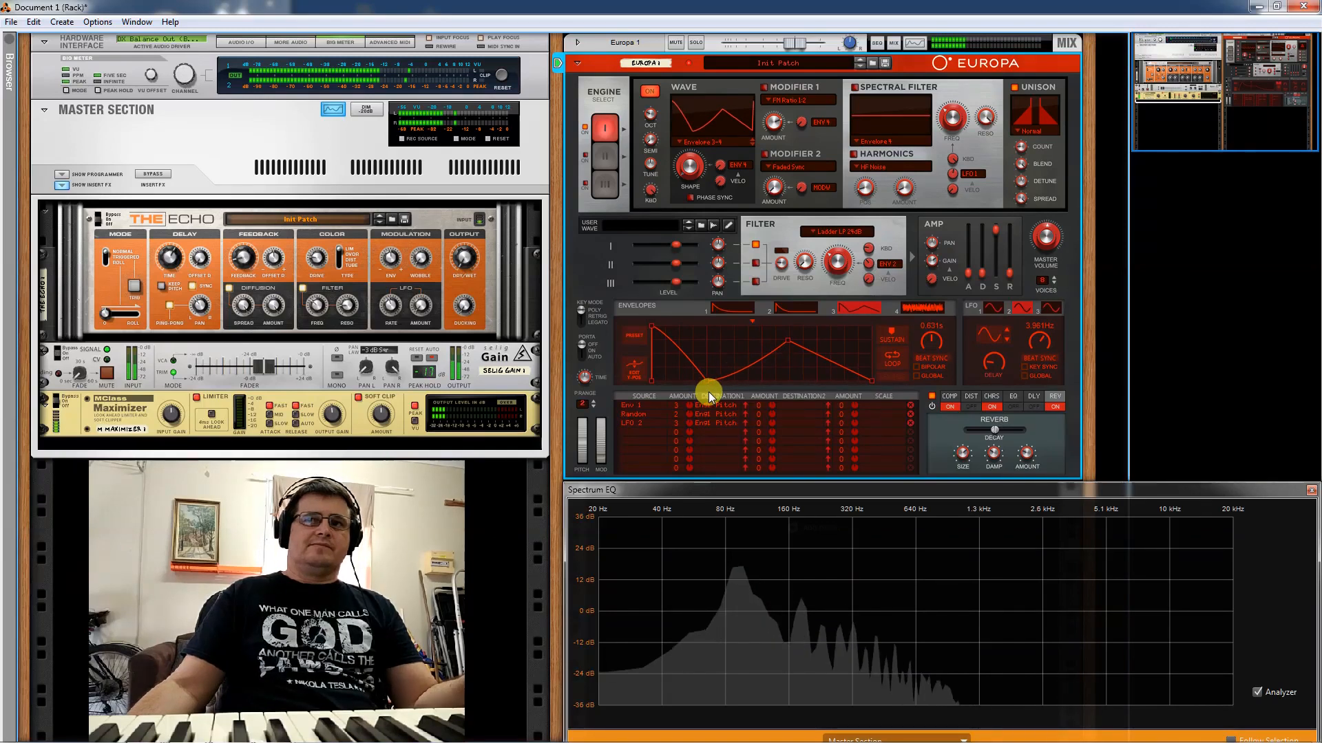
left_click_drag(788, 340, 845, 326)
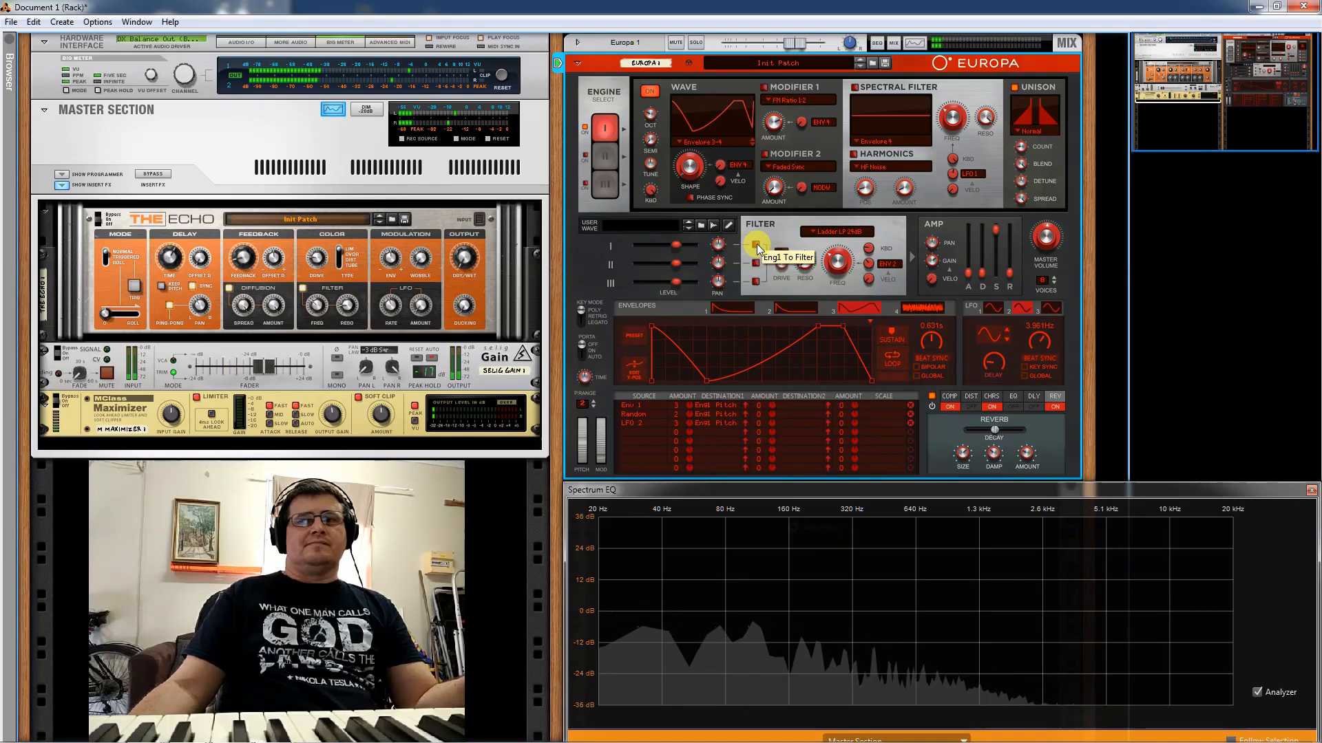
- Load the simple falling-slope preset curve into envelope 4
left_click(919, 308)
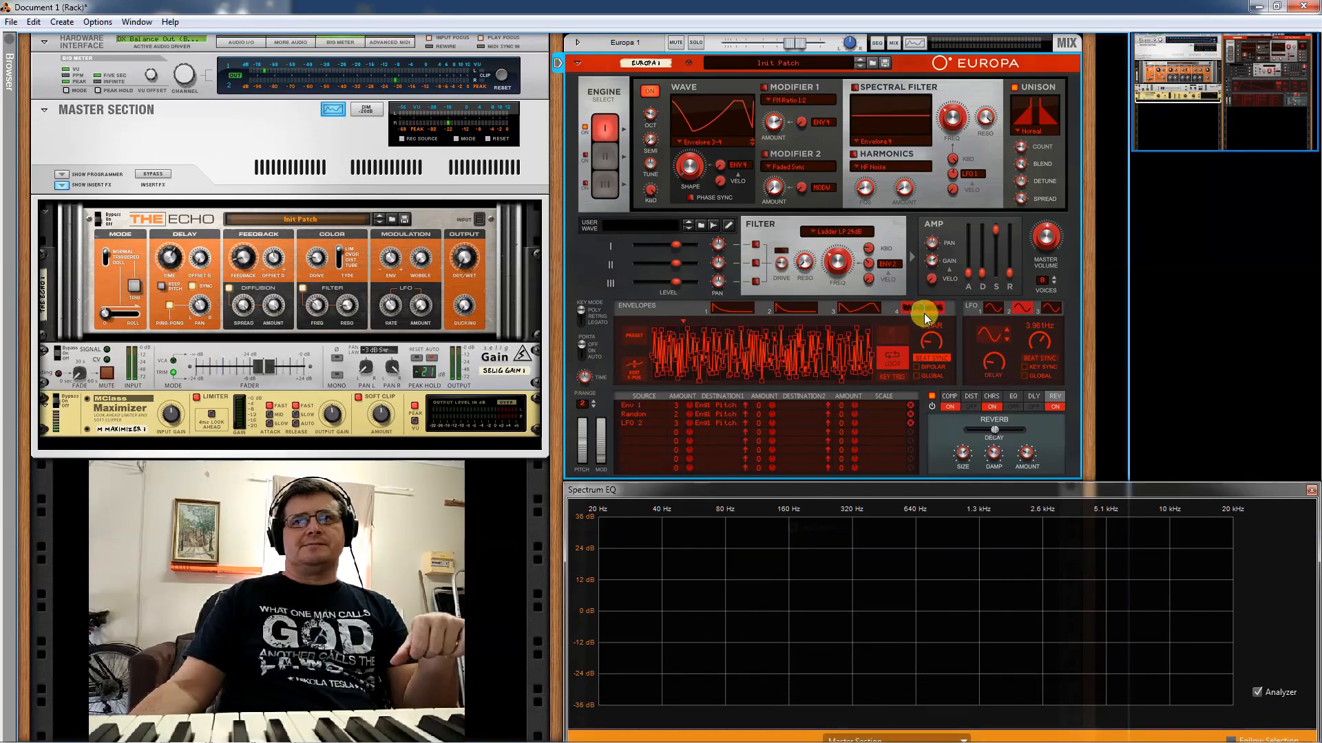
left_click(629, 336)
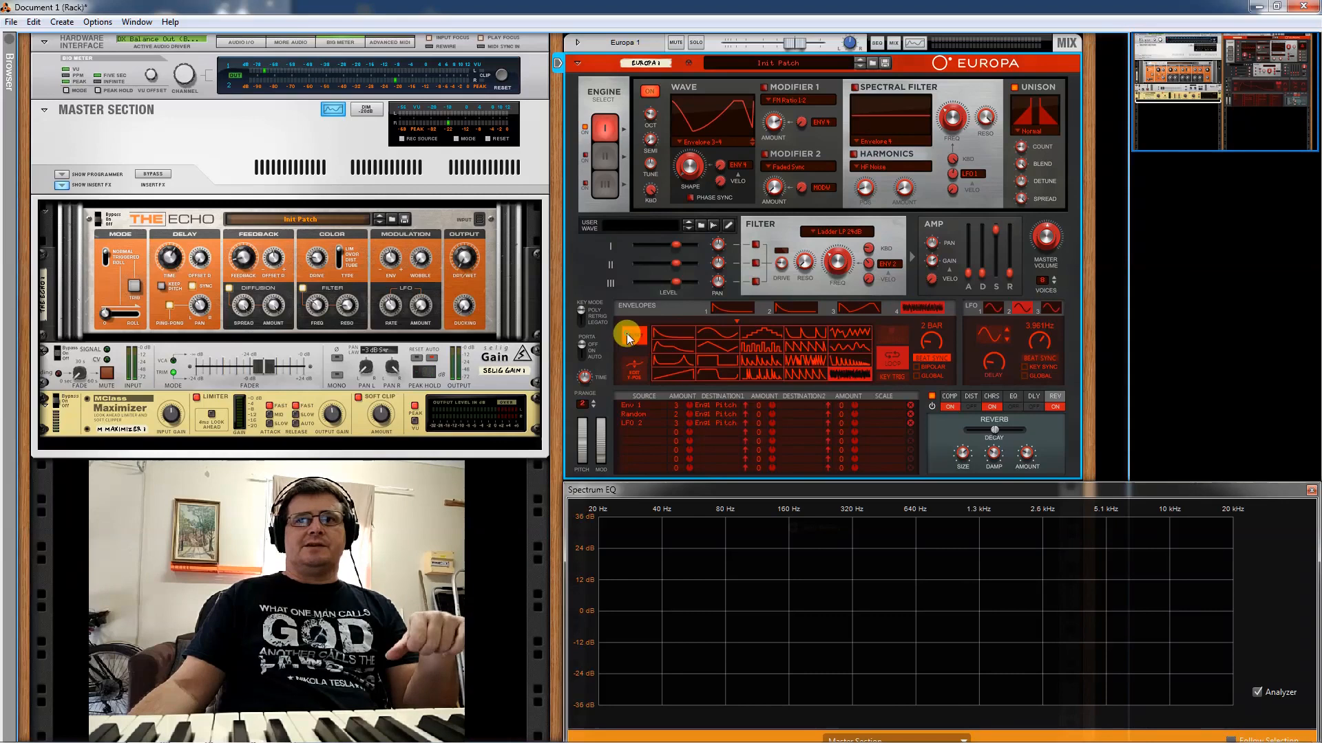
left_click(674, 332)
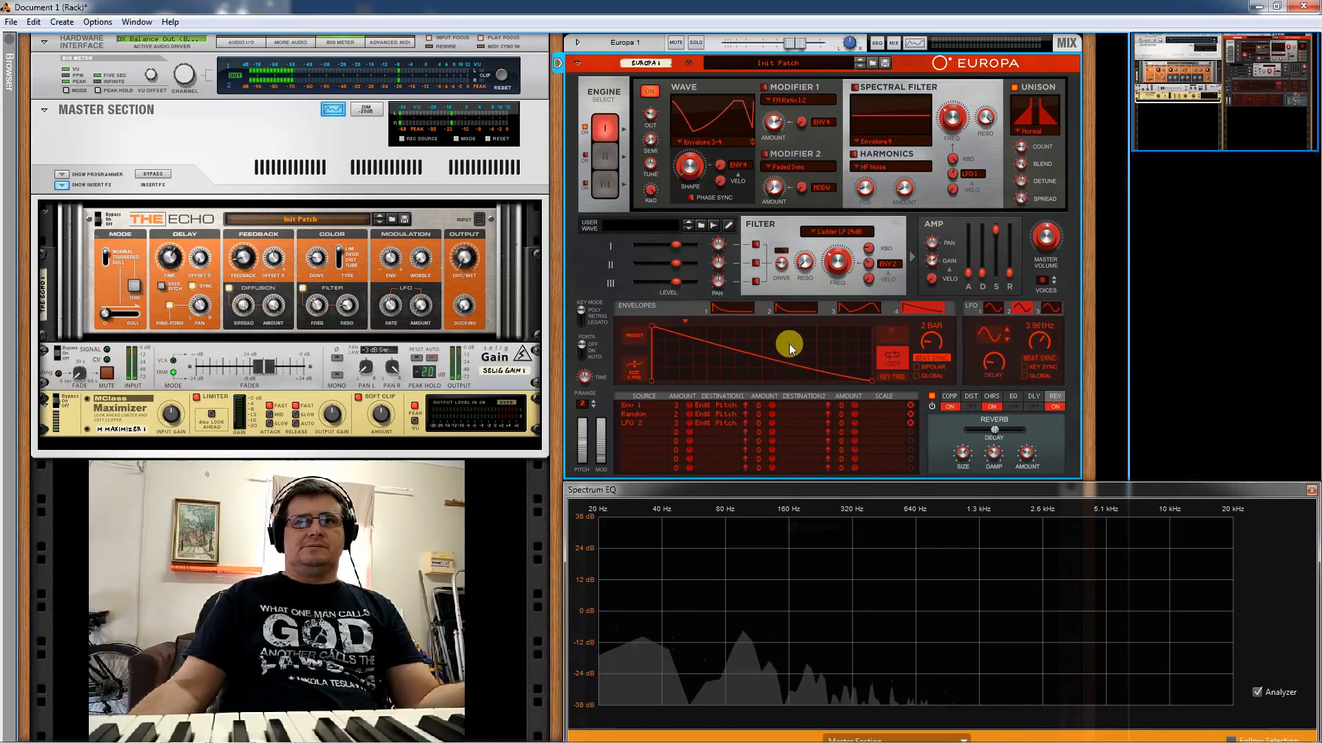
- Sweep engine 1's Shape between the envelope 3 and 4 waves, and switch off unison, chorus and reverb
mouse_move(689, 169)
left_mouse_down()
mouse_move(707, 96)
mouse_move(700, 404)
mouse_move(699, 245)
left_mouse_up()
left_click_drag(692, 171, 694, 100)
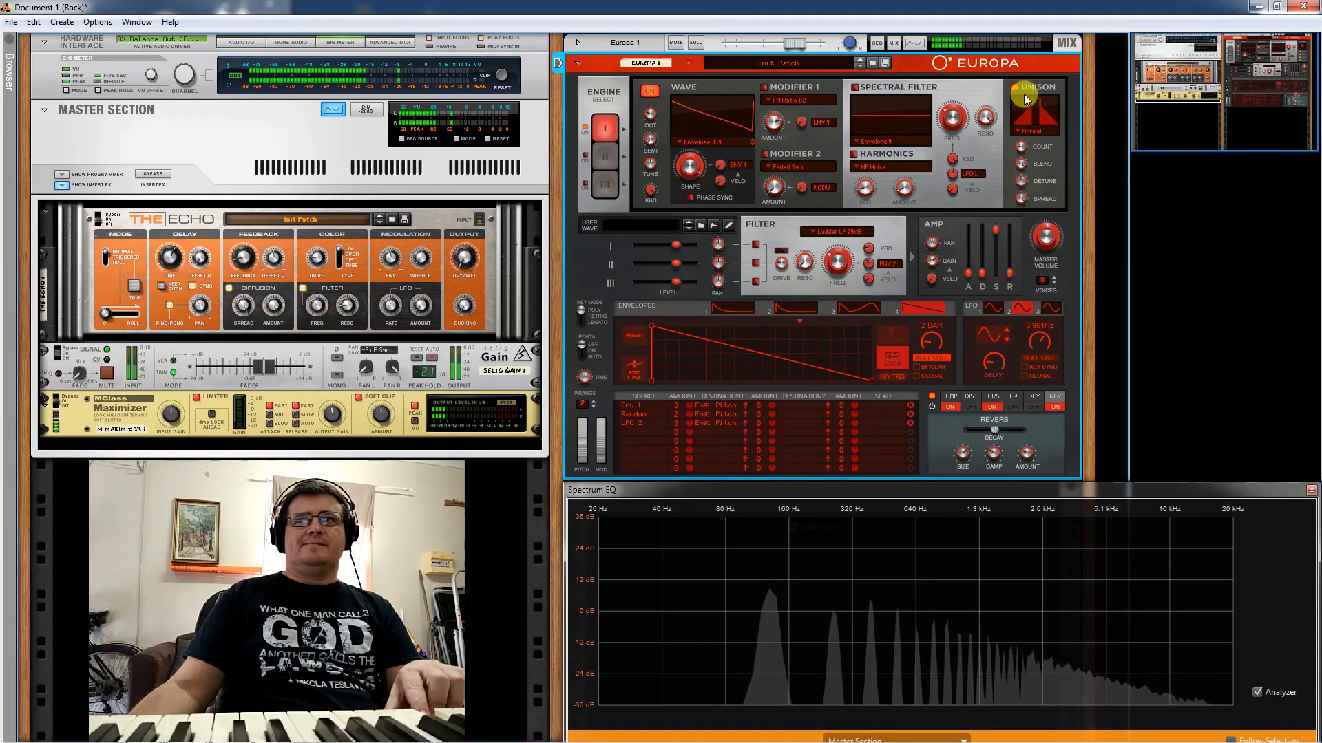
left_click(988, 407)
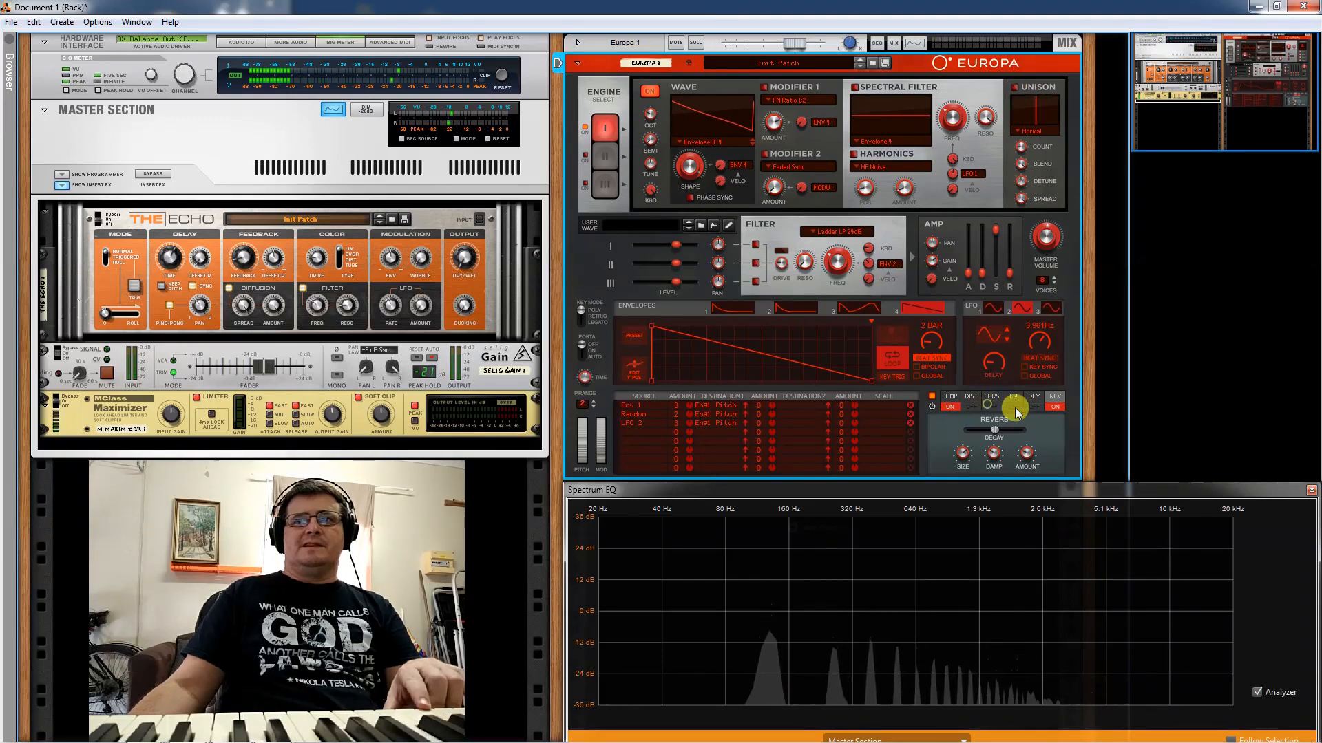
left_click(1053, 407)
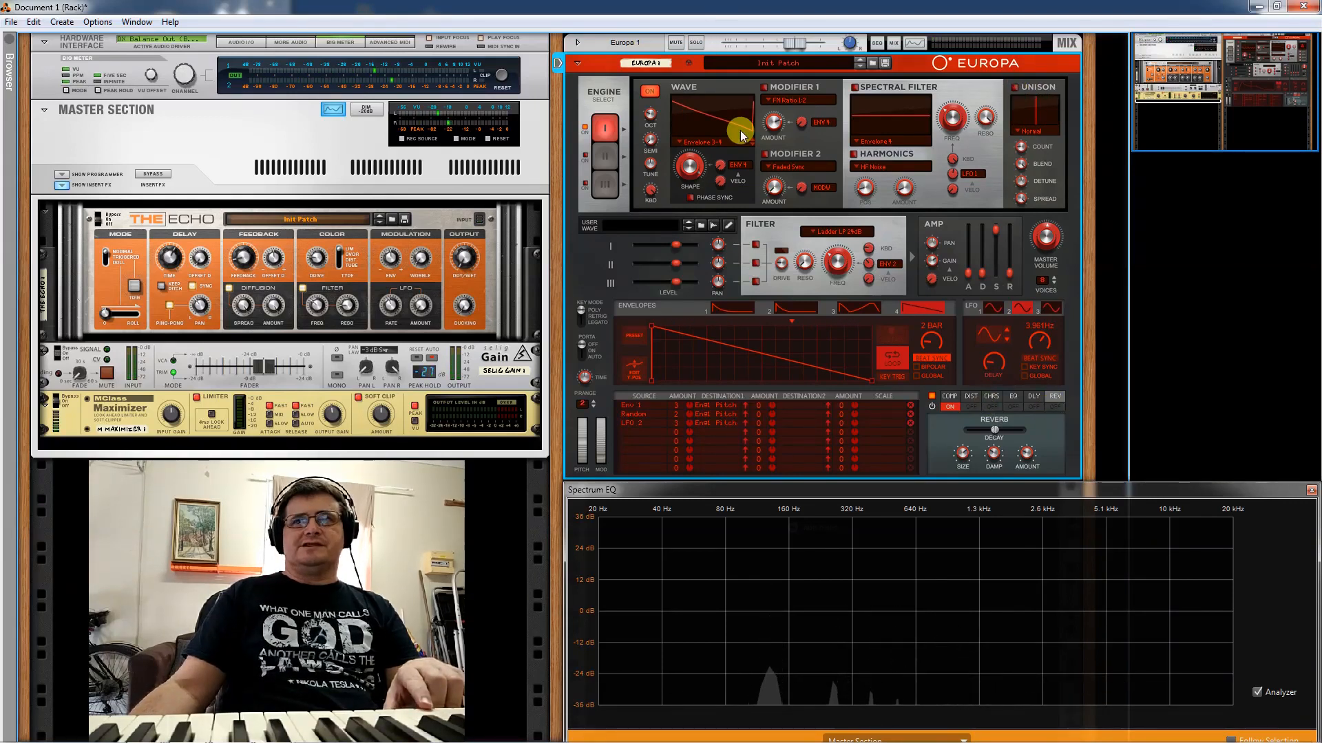
- Set engine 1's Shape to 0% and move envelope 3's middle low point to form a long flat bottom before the late peak
left_click_drag(694, 162, 708, 29)
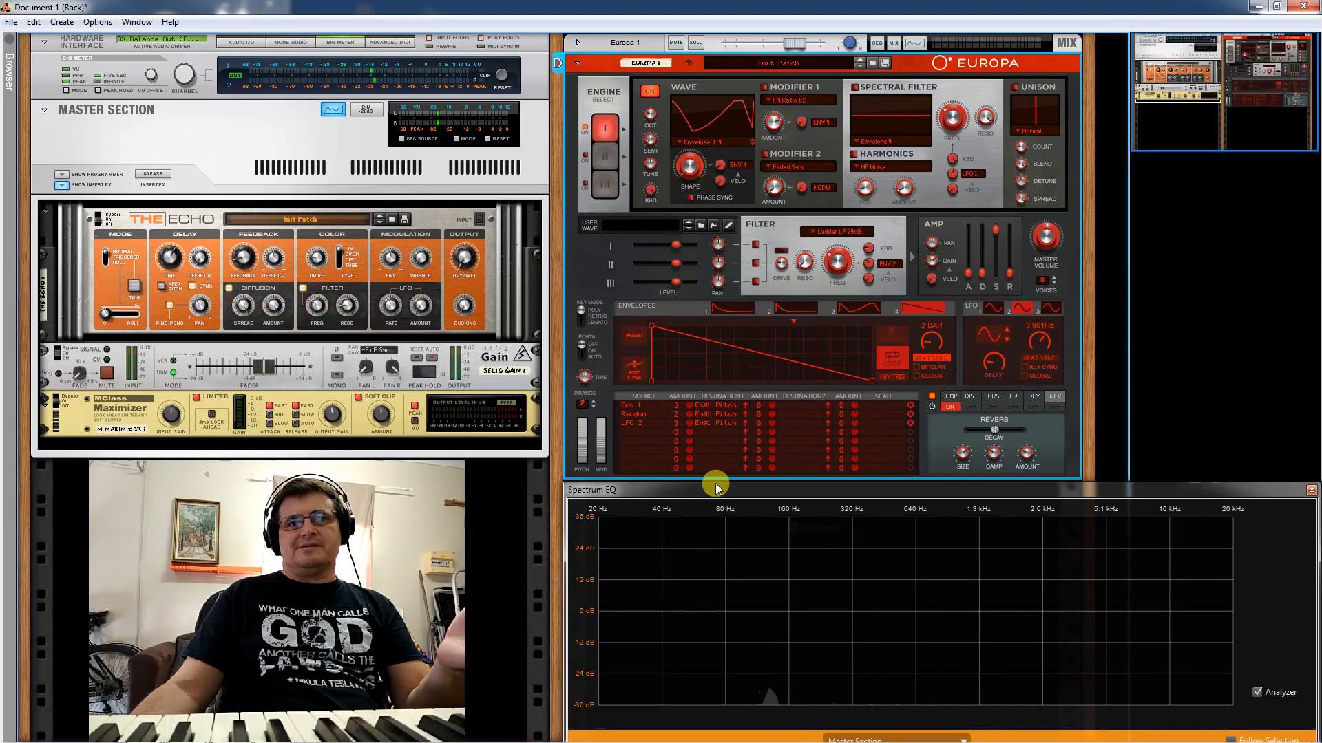
left_click_drag(687, 168, 691, 407)
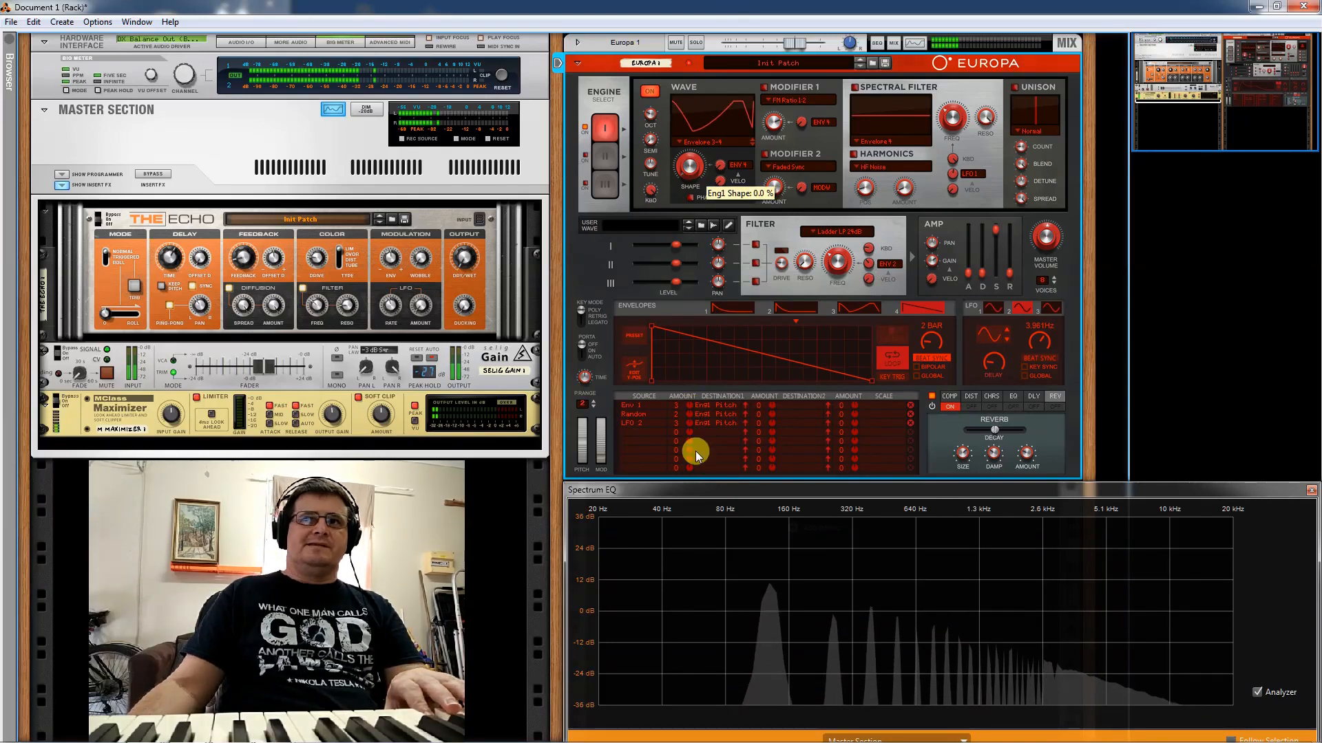
left_click(866, 310)
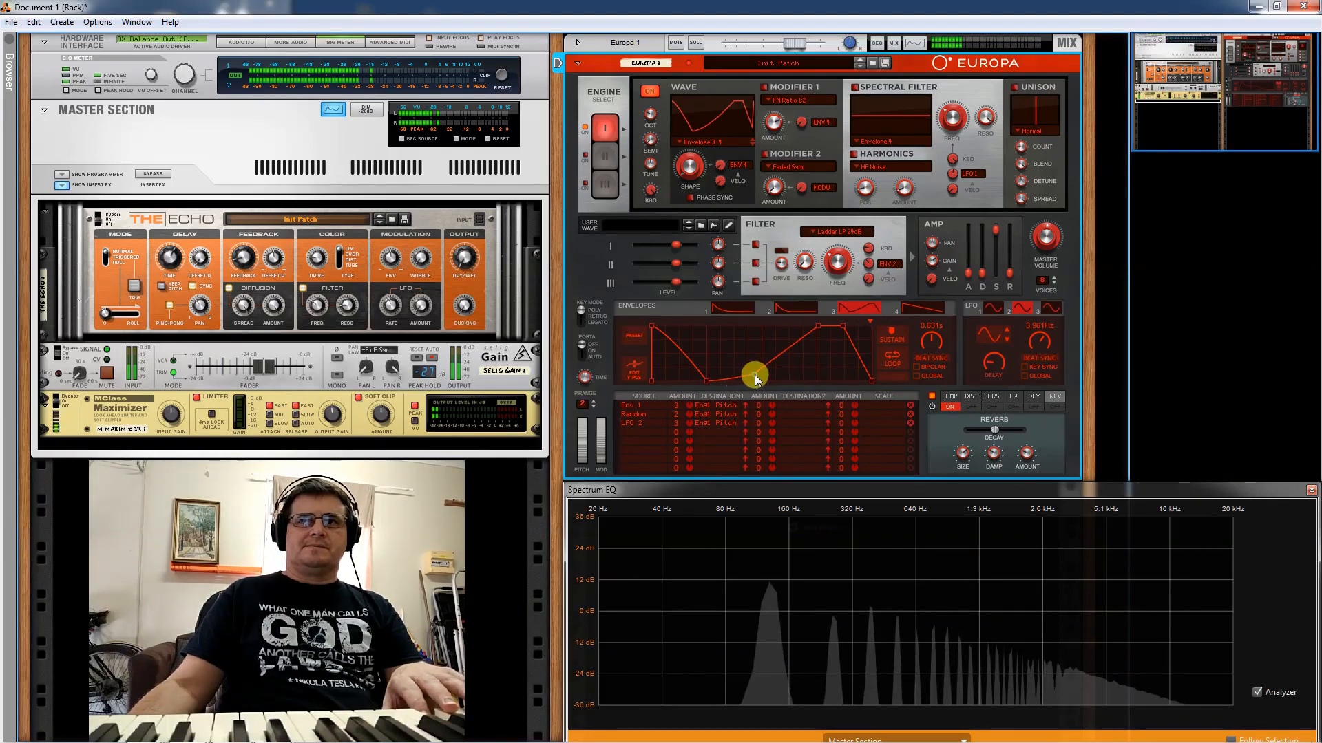
left_click_drag(754, 377, 789, 413)
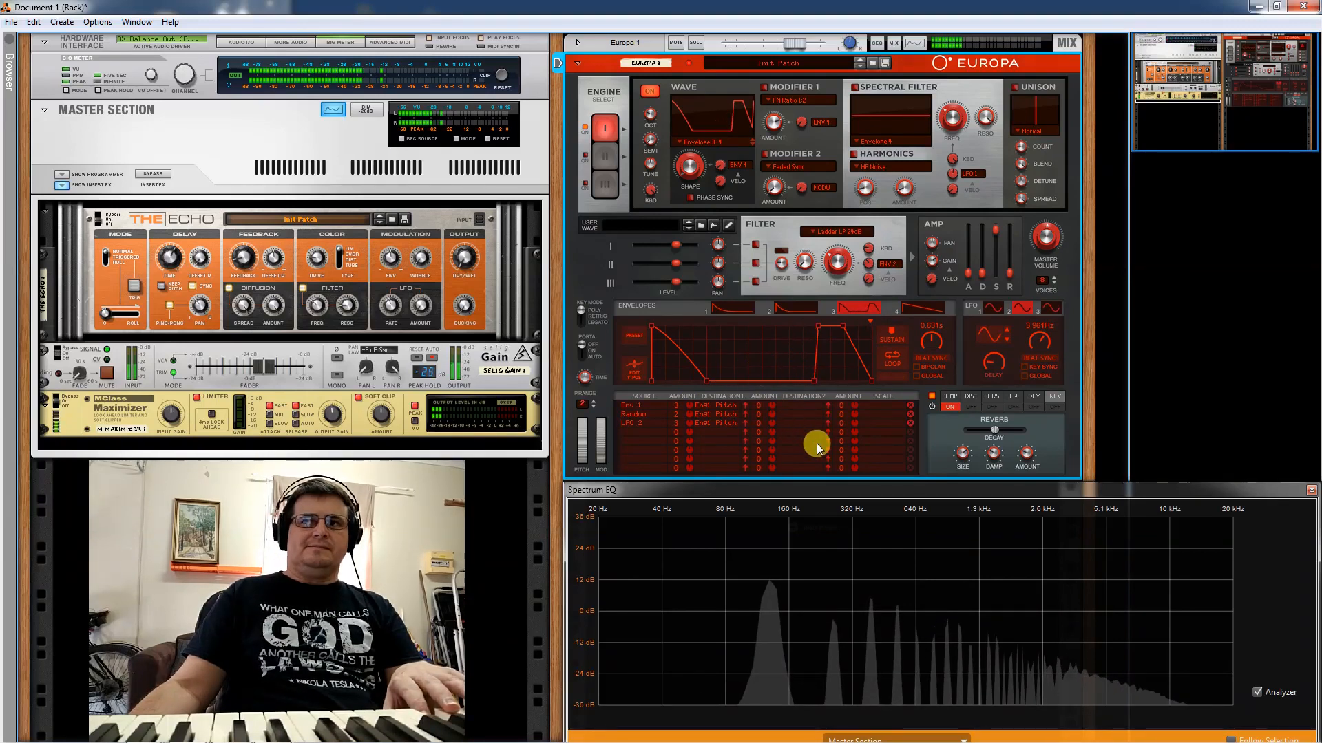
- Route engine 1 through the filter and sweep Shape to compare the two envelope waves, finishing at 0%
left_click_drag(691, 164, 698, 60)
left_click_drag(696, 191, 694, 392)
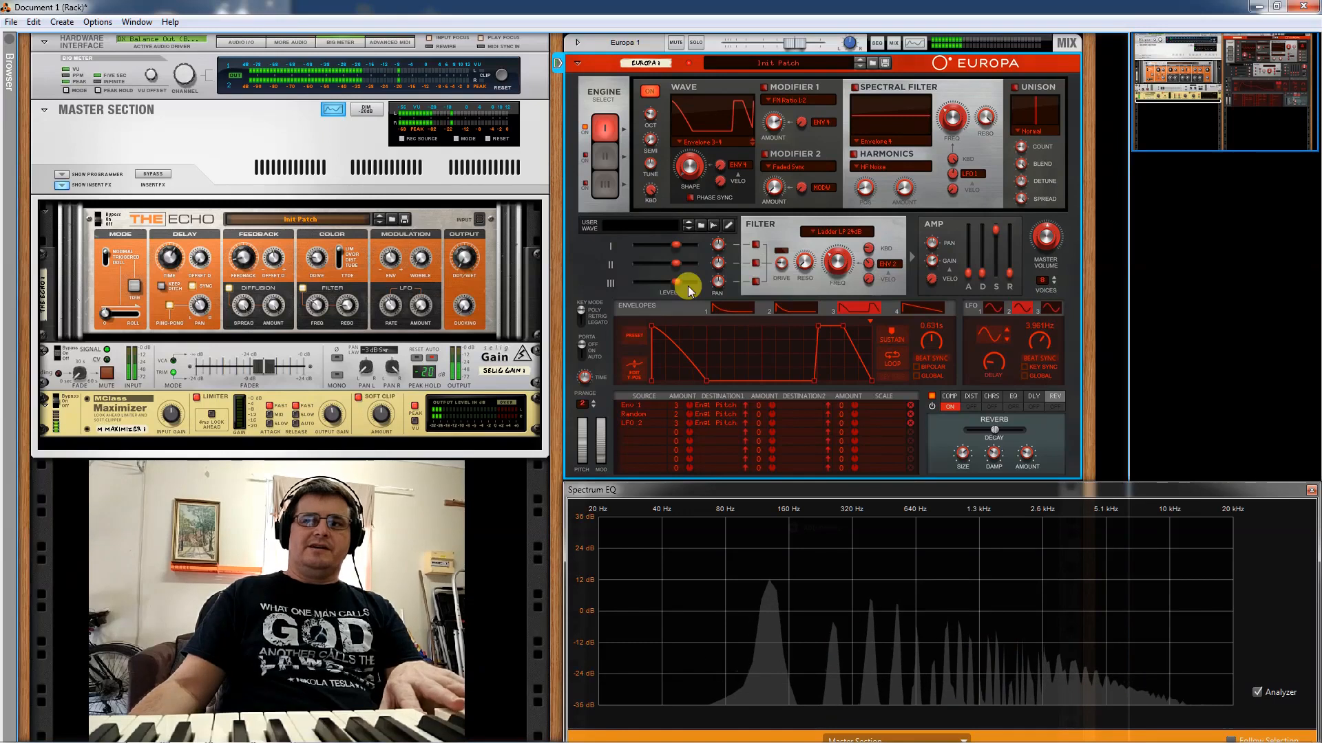
left_click_drag(694, 170, 723, 537)
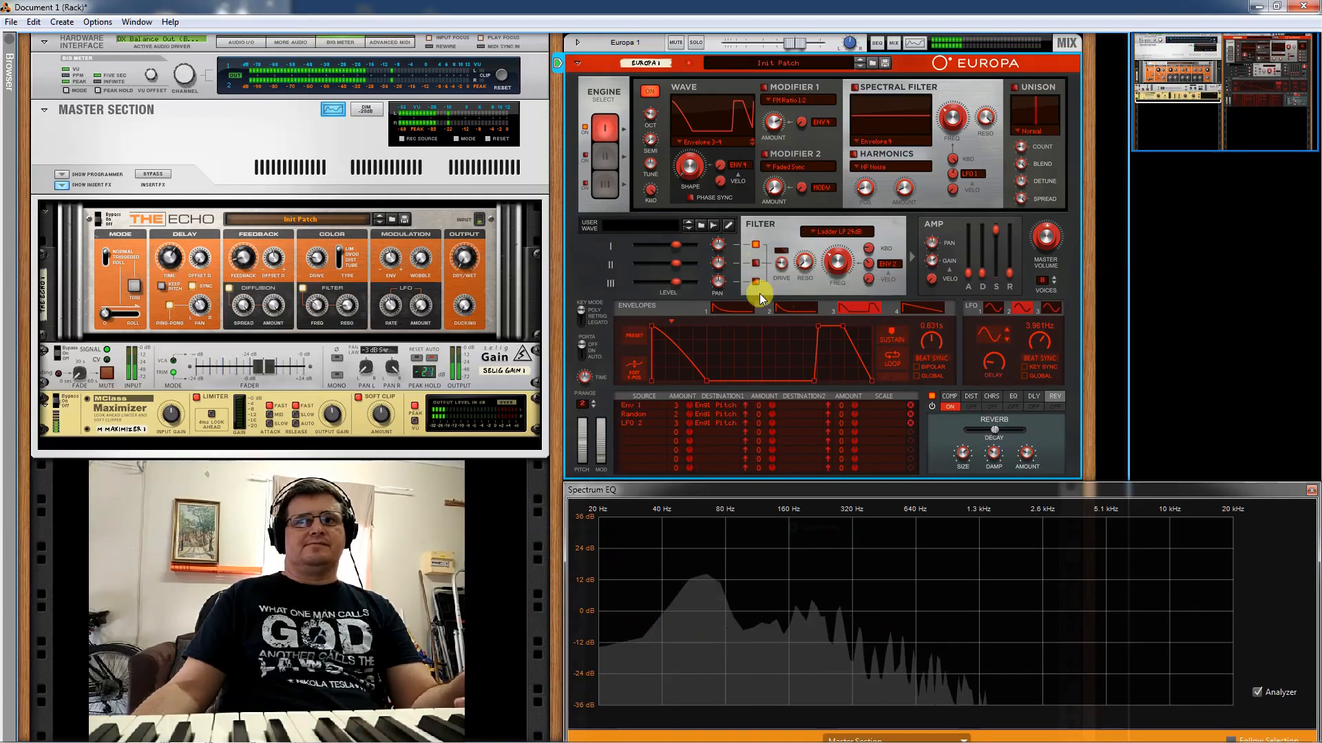
mouse_move(691, 178)
left_mouse_down()
mouse_move(678, 132)
mouse_move(698, 101)
mouse_move(687, 328)
mouse_move(700, 397)
mouse_move(684, 97)
mouse_move(704, 378)
left_mouse_up()
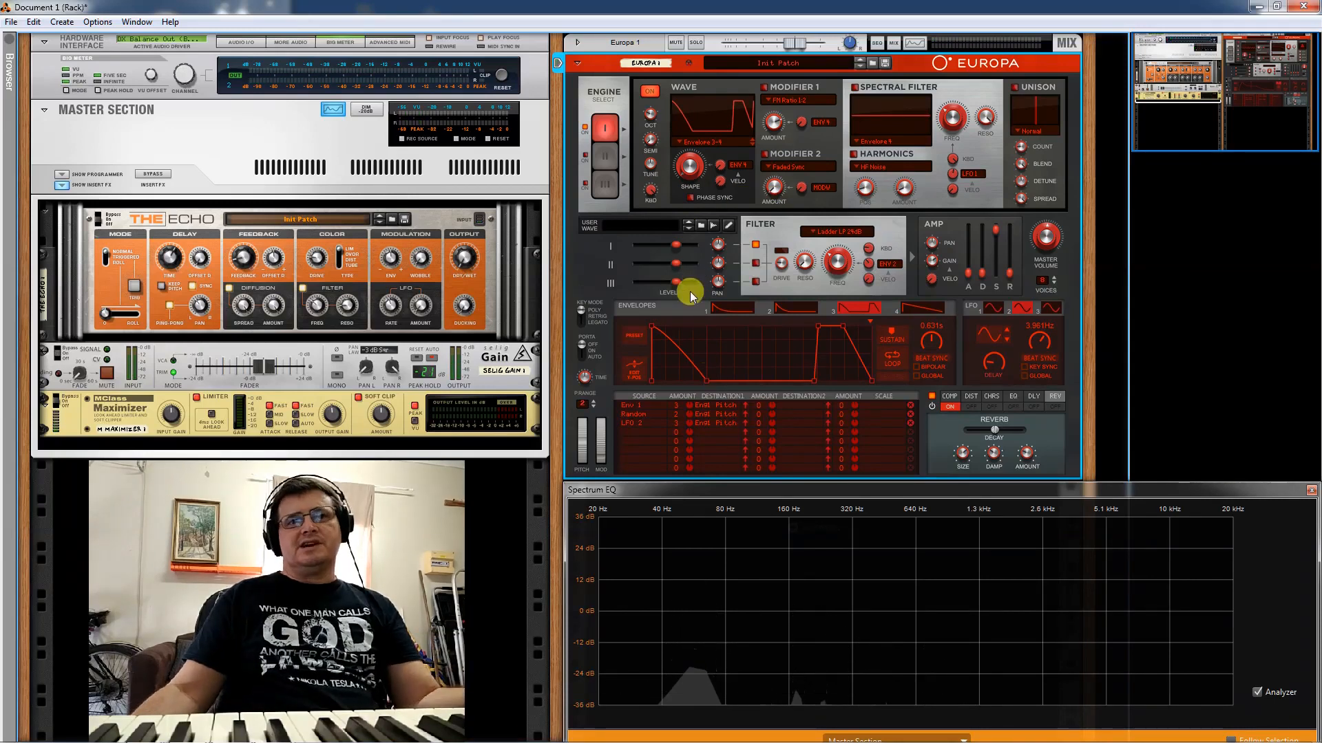
mouse_move(688, 174)
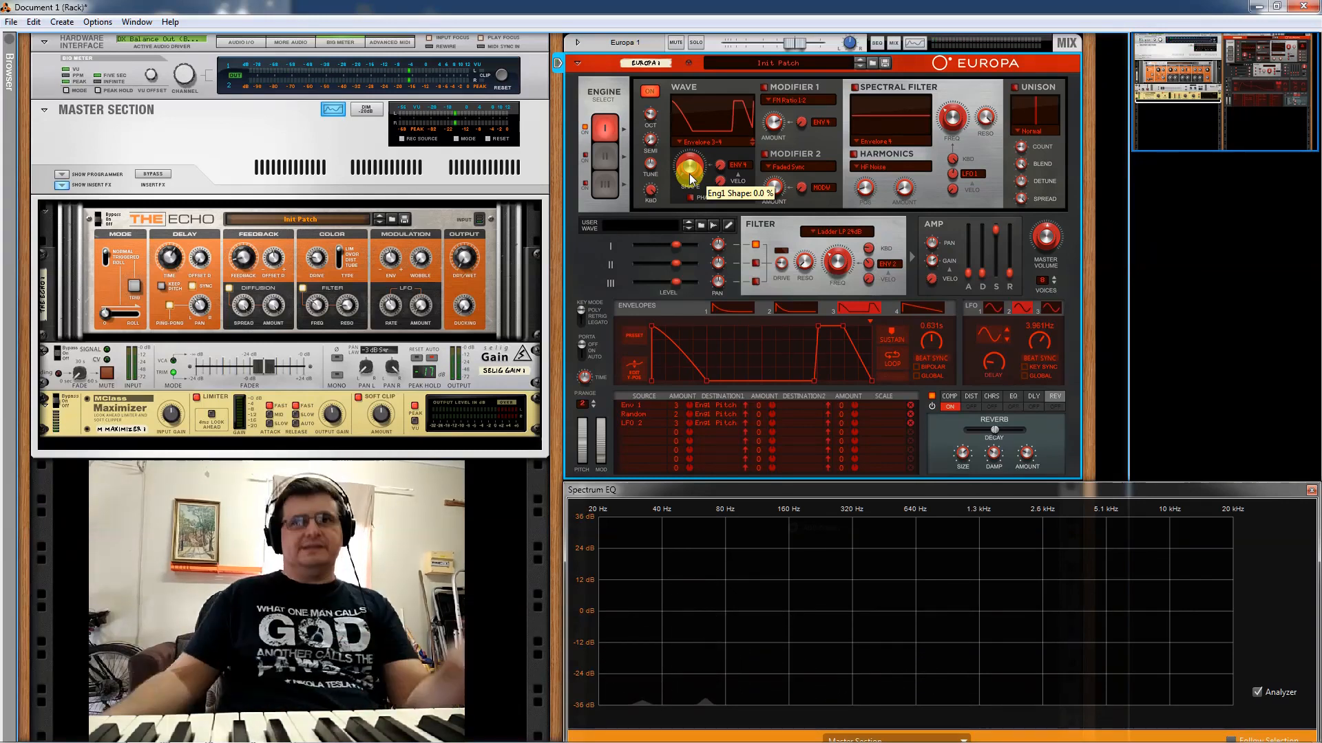
left_click_drag(693, 172, 692, 246)
left_click_drag(699, 306, 708, 389)
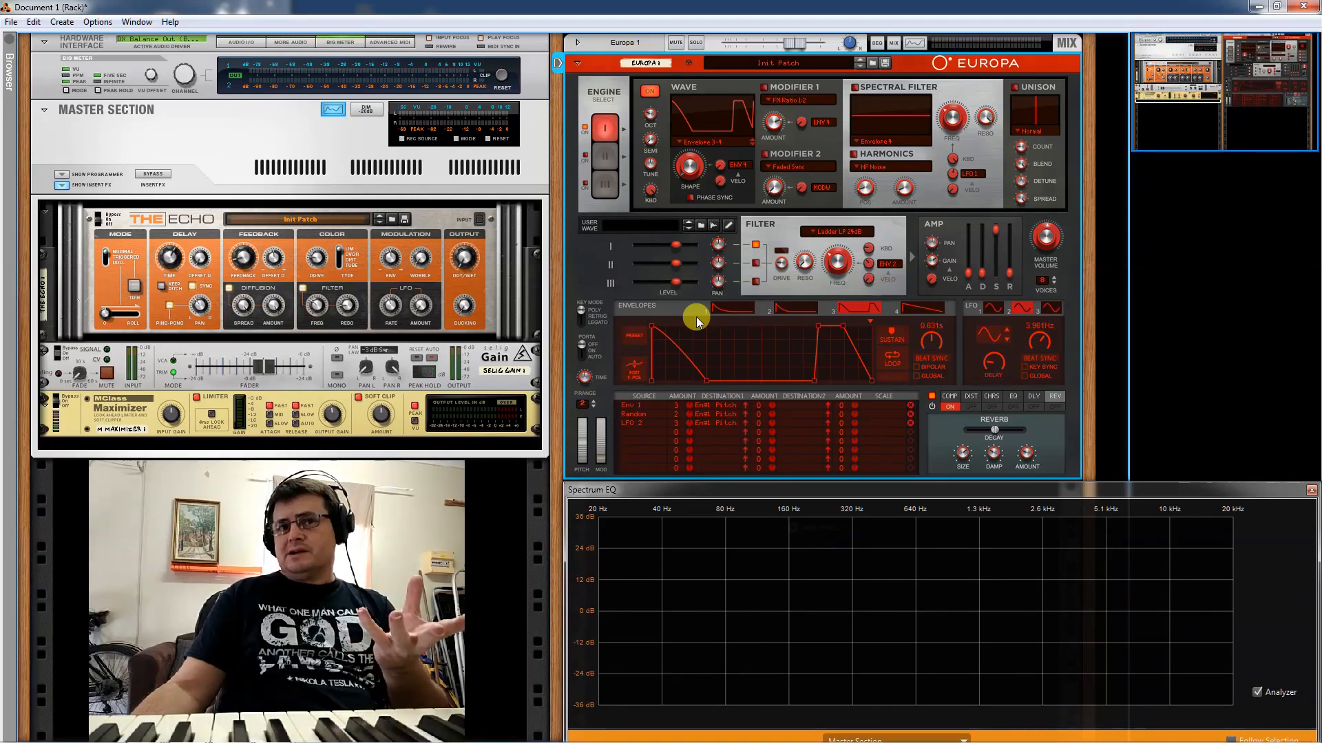
- Raise engine 1's Shape to 100% so the wave follows envelope 4's falling slope
left_click(680, 143)
left_click(663, 150)
left_click_drag(680, 167, 702, 38)
left_click_drag(687, 163, 717, 77)
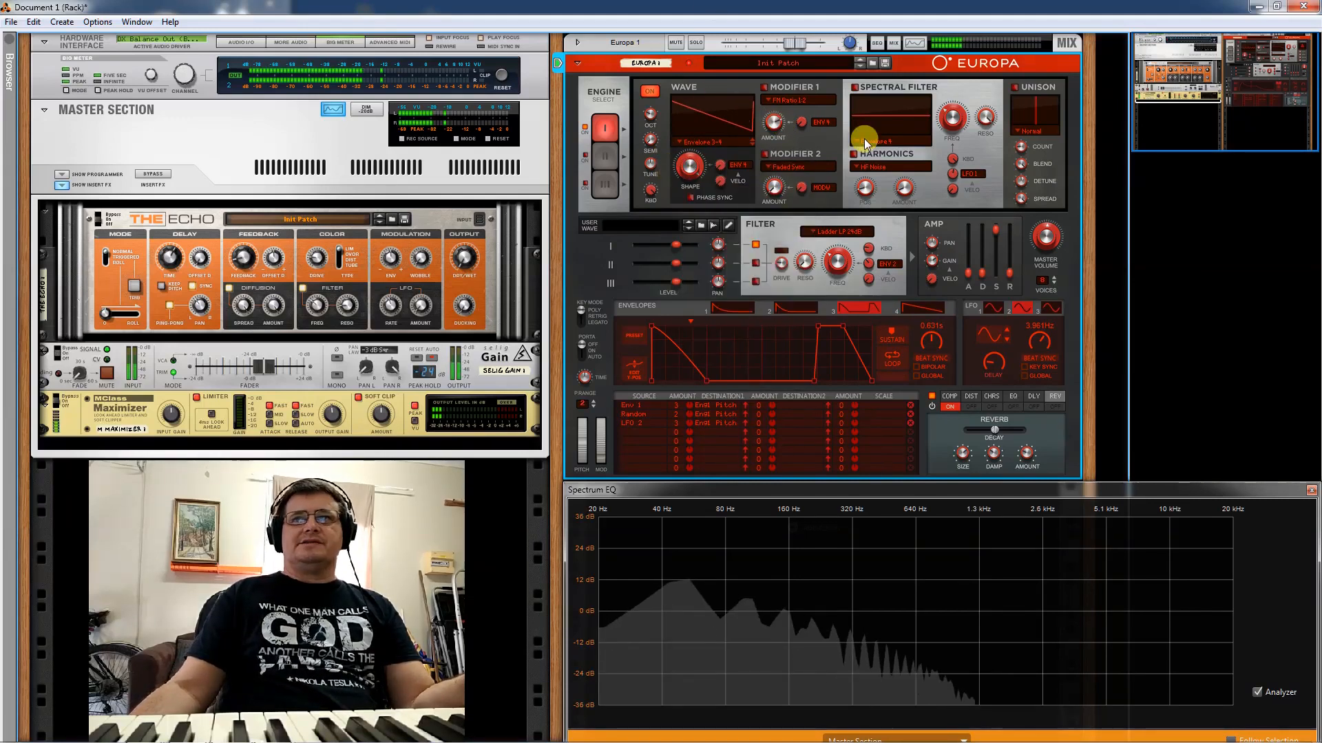
- Turn on the distortion effect and set its type to Dist
left_click(968, 405)
left_click(969, 397)
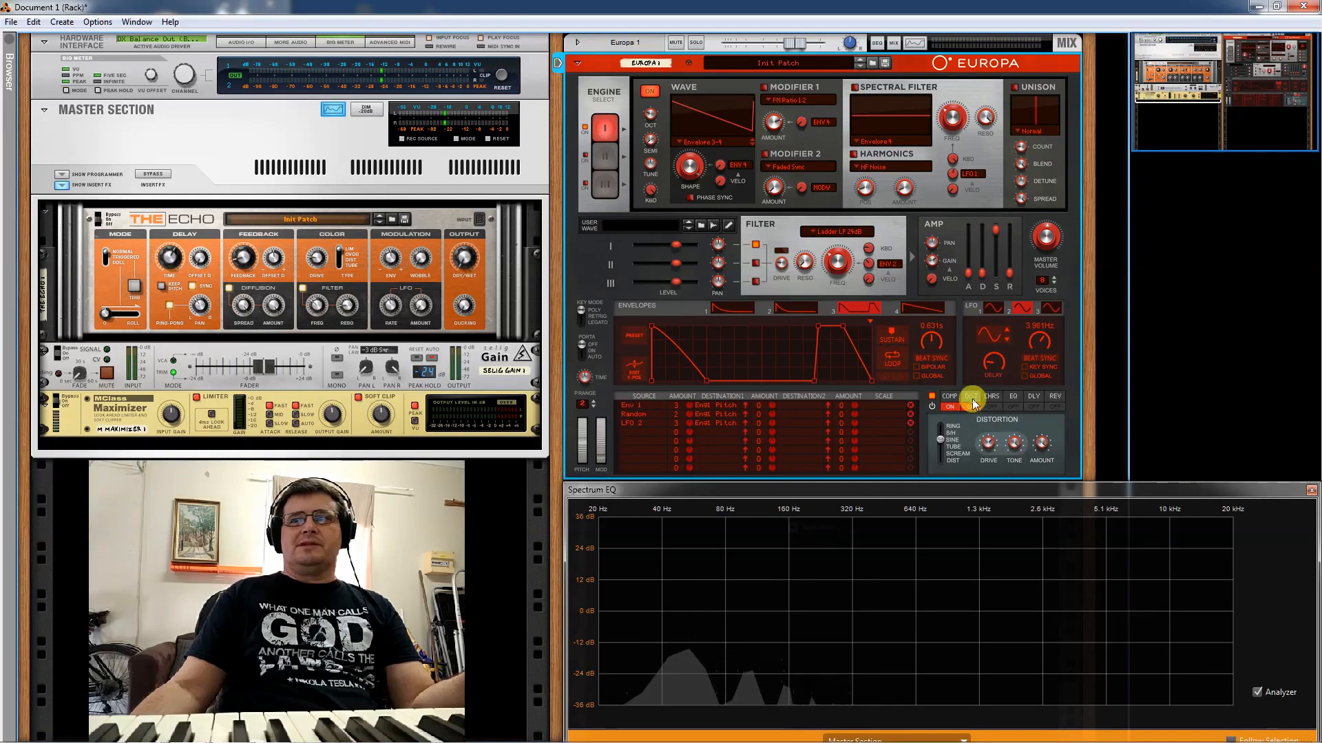
left_click_drag(941, 445, 942, 461)
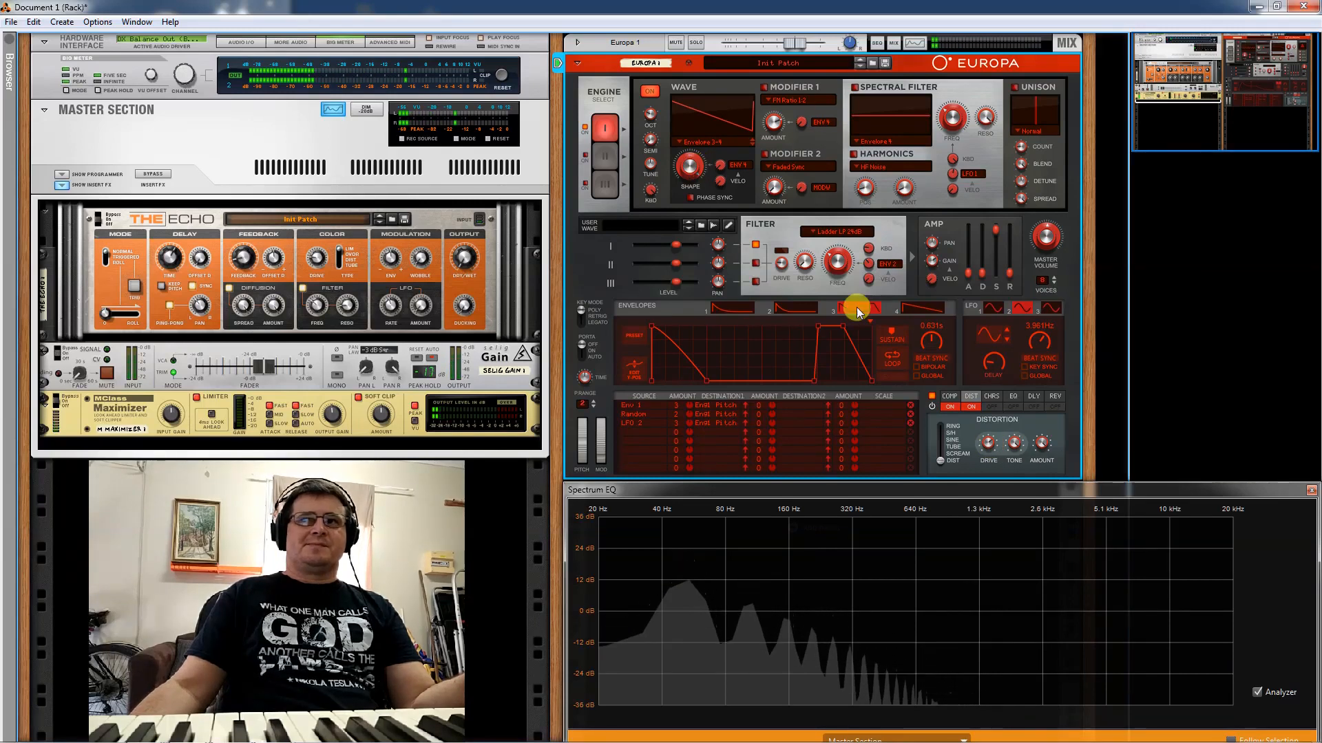
- Toggle the distortion off and on while moving Shape between 0% and 100% to compare both envelope waves
left_click(971, 406)
left_click_drag(688, 166, 742, 412)
mouse_move(689, 164)
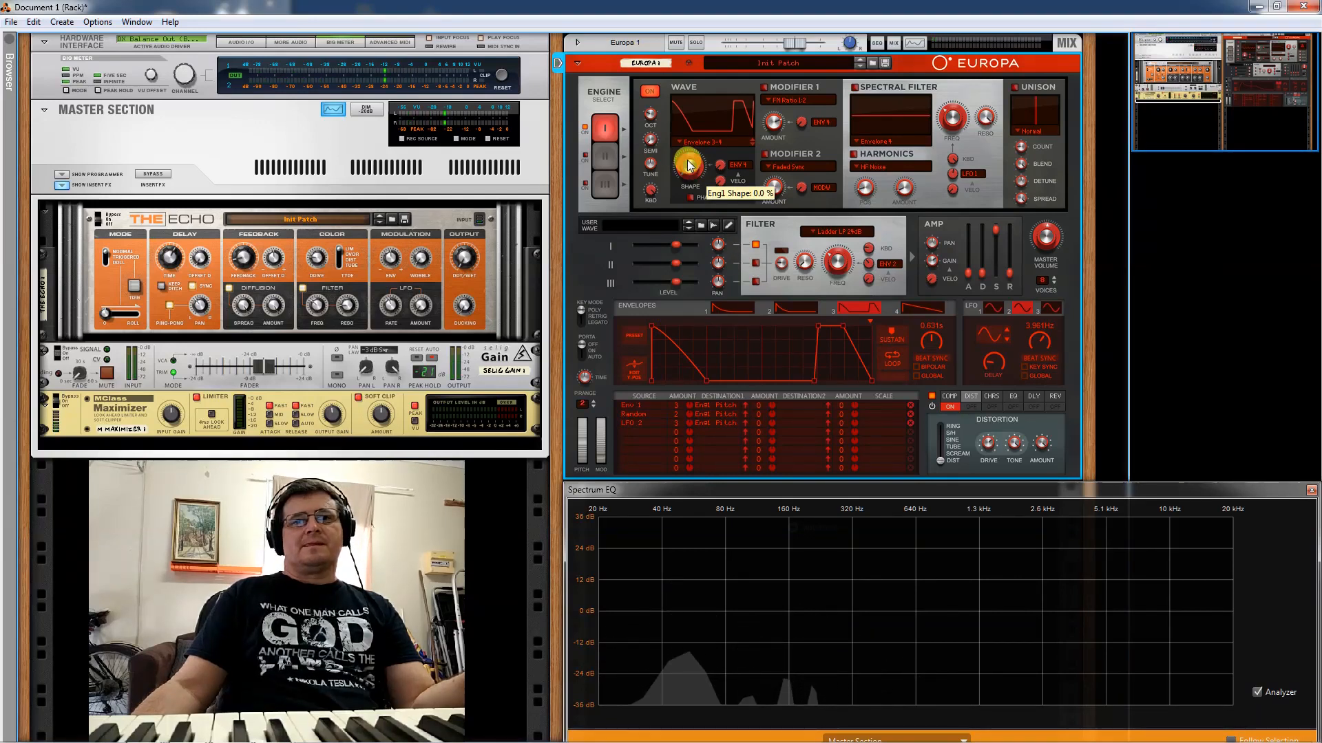
left_click(968, 407)
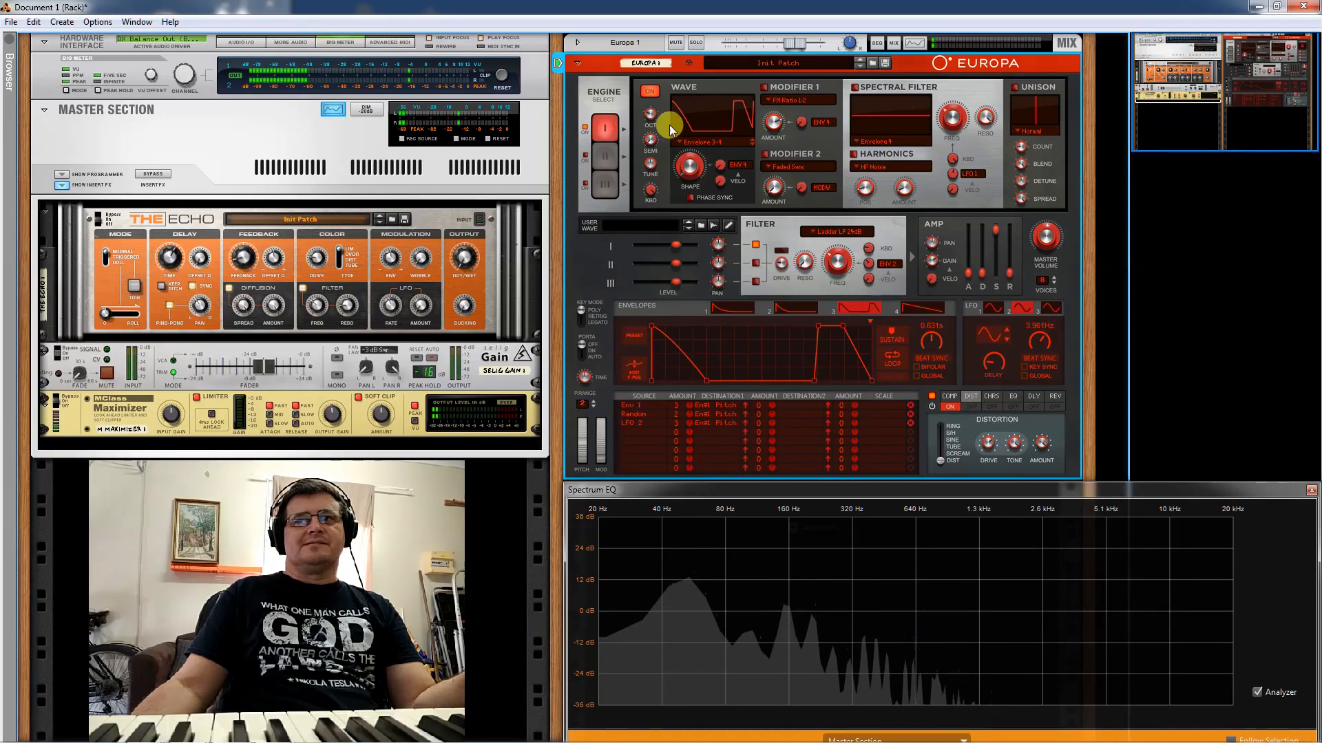
left_click_drag(669, 126, 707, 102)
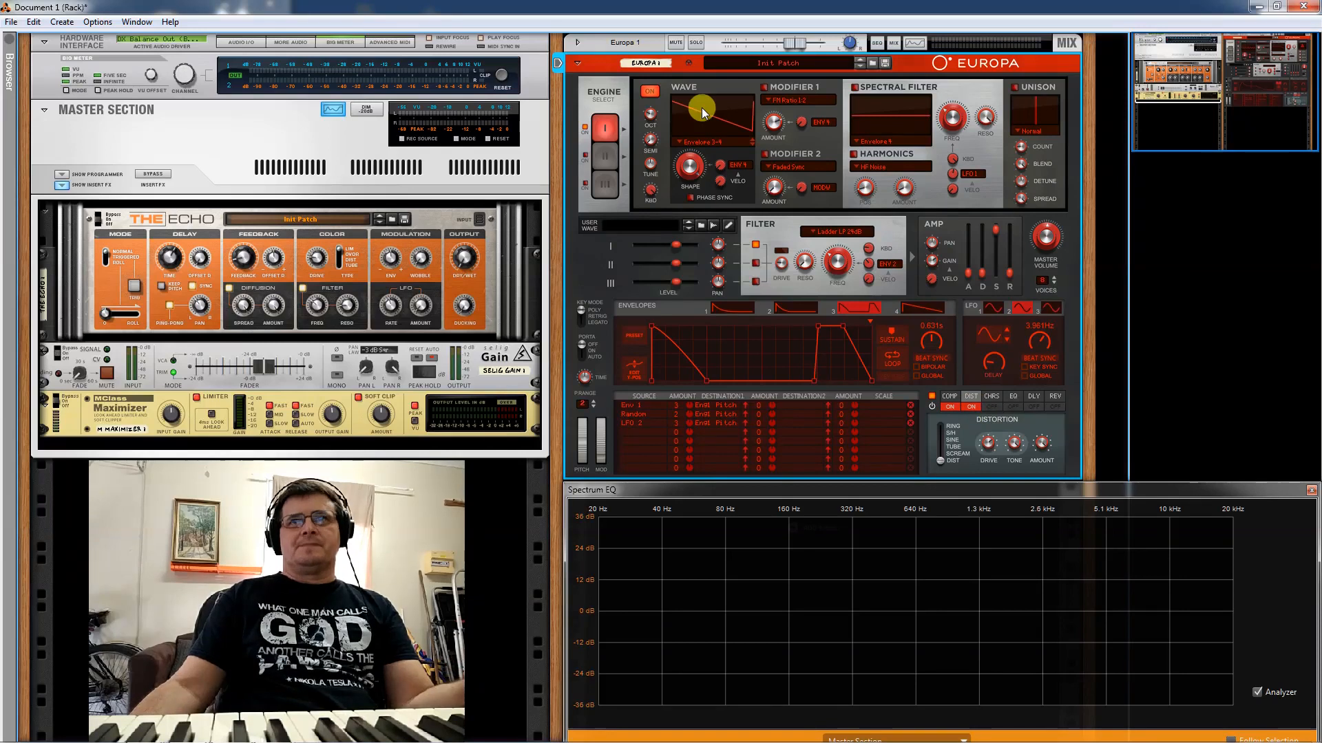
left_click_drag(685, 166, 723, 304)
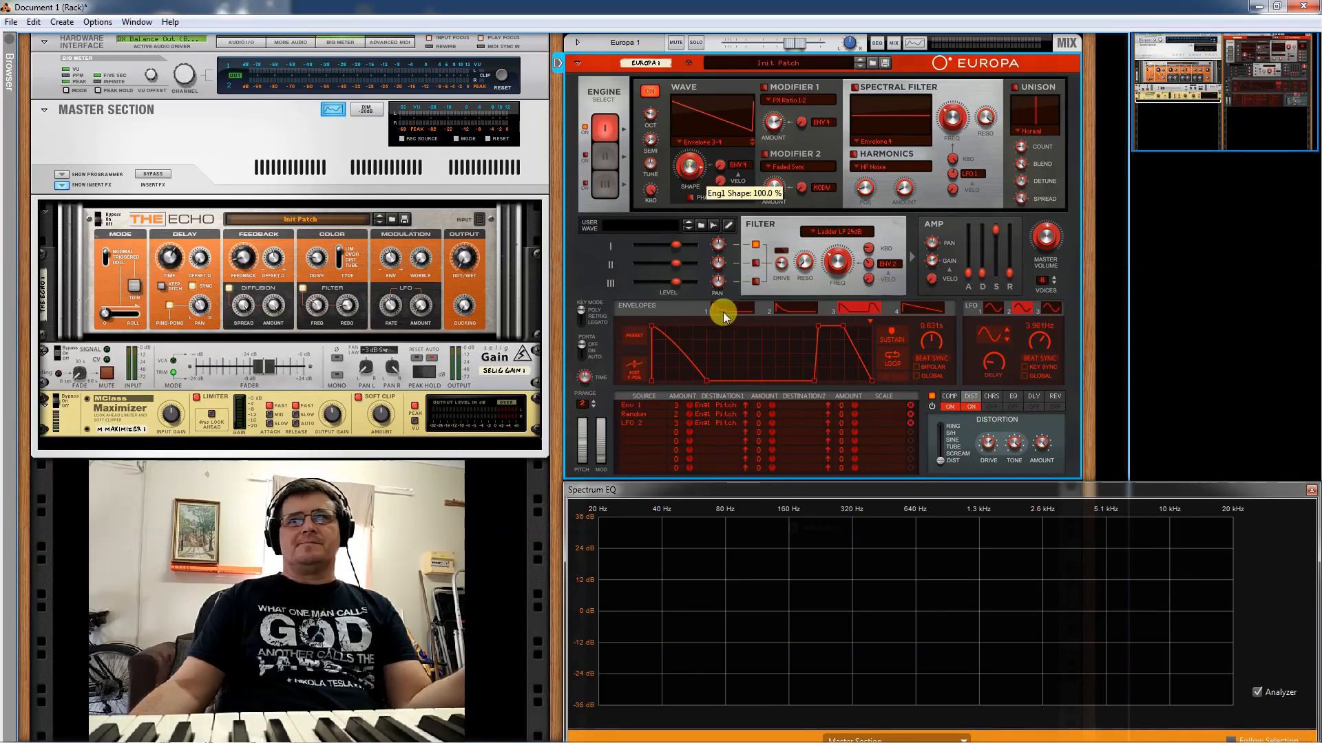
left_click(970, 406)
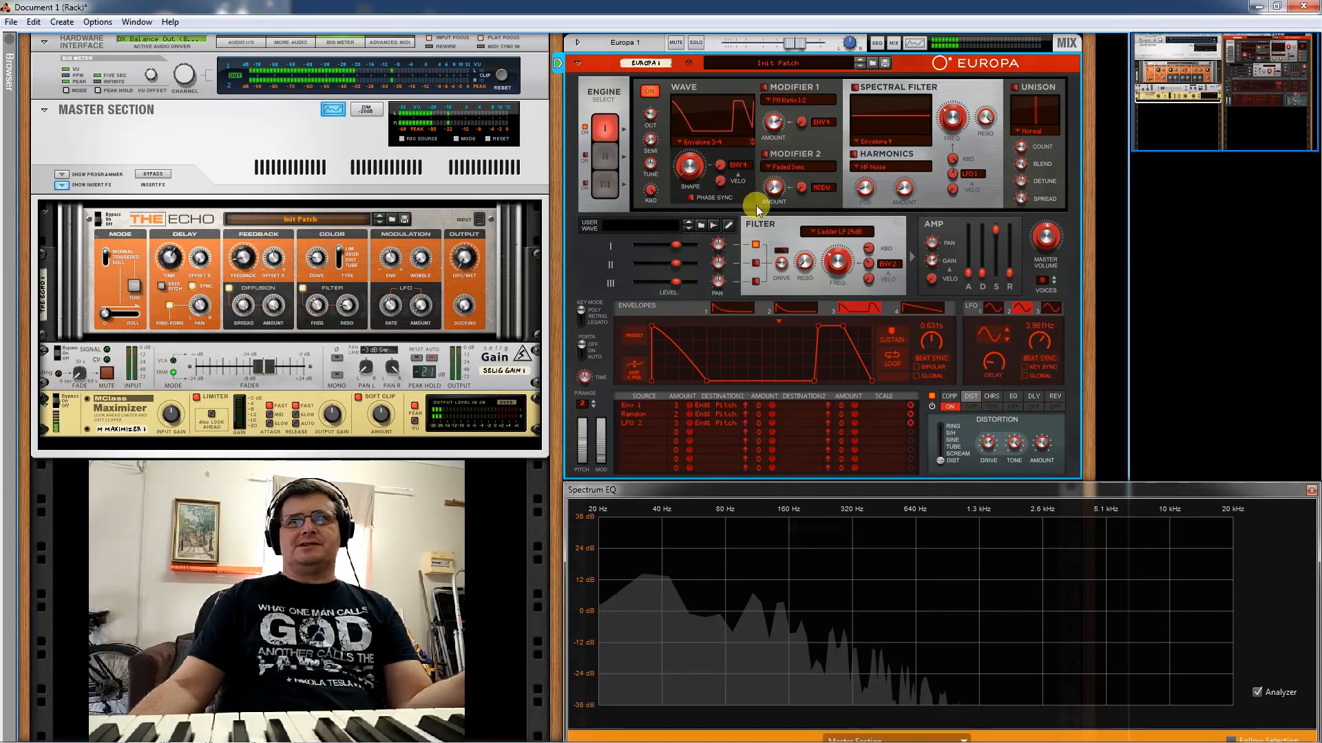
left_click(969, 406)
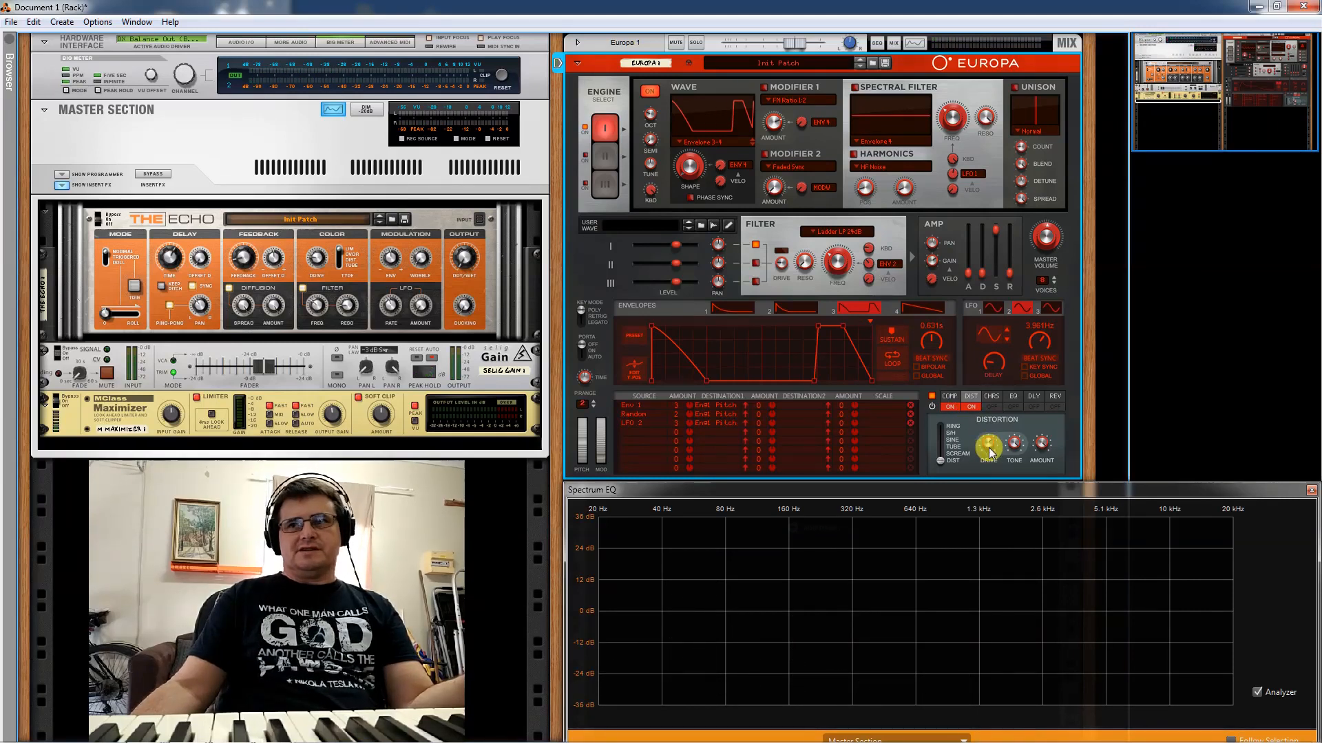
- Set the distortion drive to 46.5% and its type to Sine, toggling the effect off and on to compare
left_click_drag(994, 483, 998, 512)
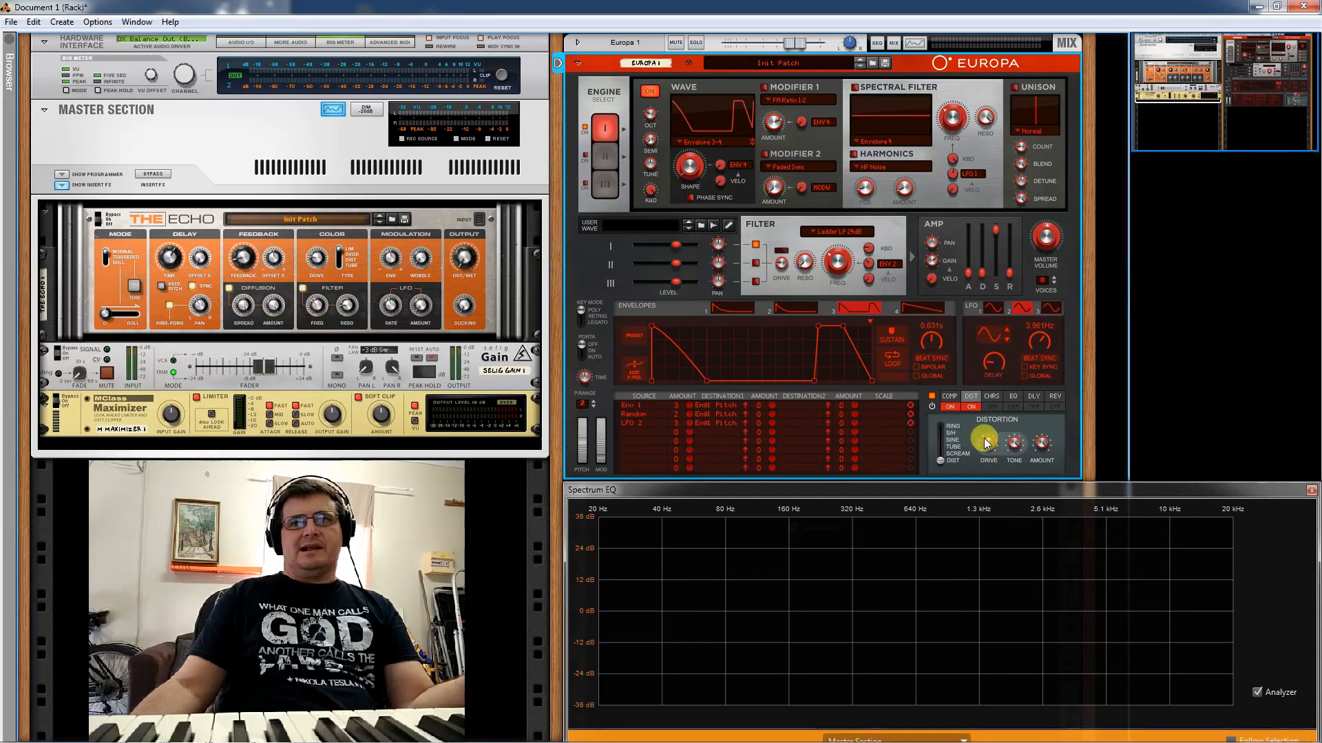
mouse_move(991, 452)
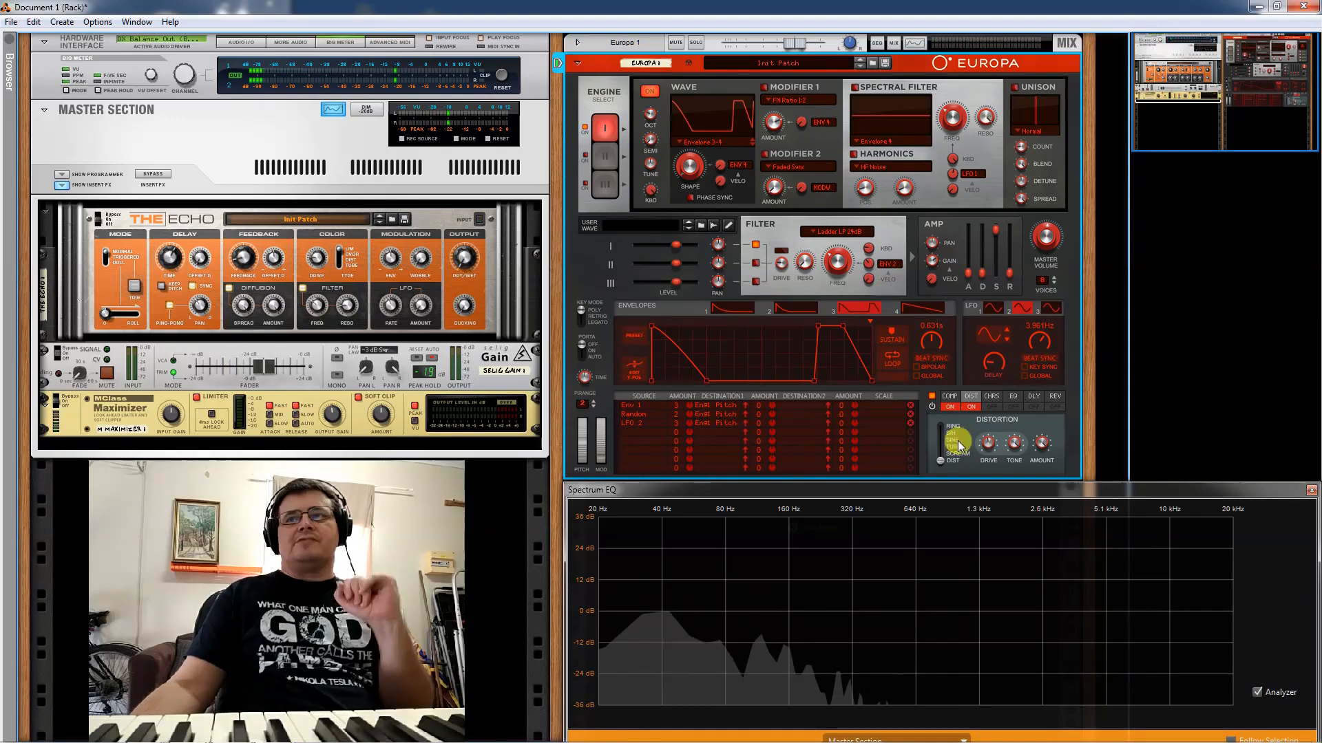
left_click(972, 407)
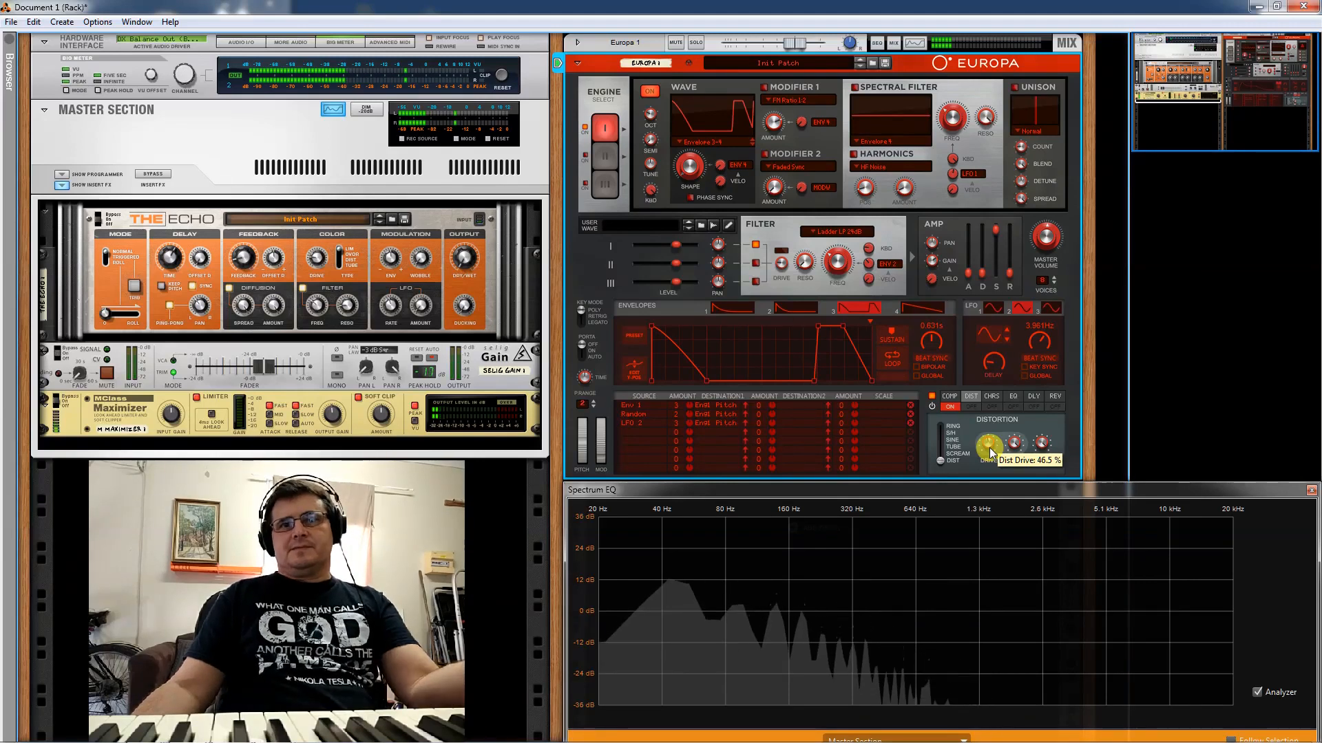
left_click(971, 406)
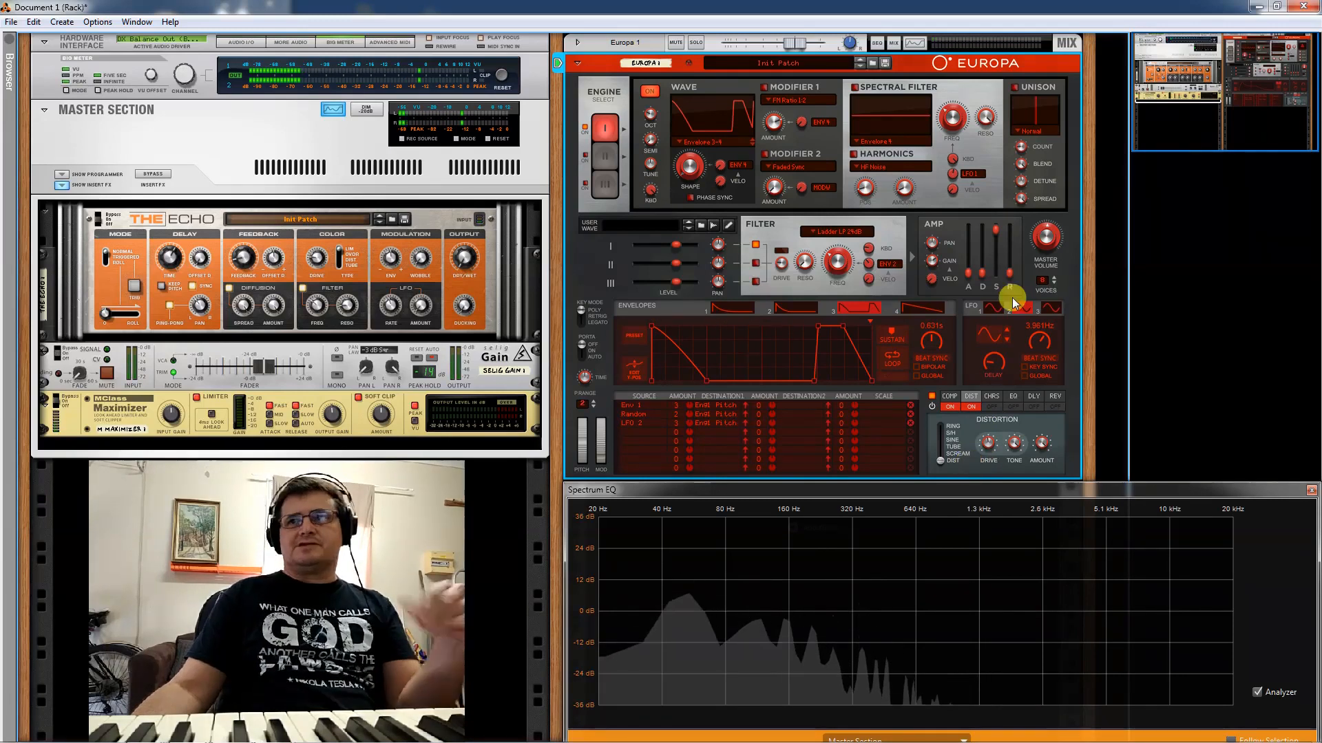
left_click(973, 406)
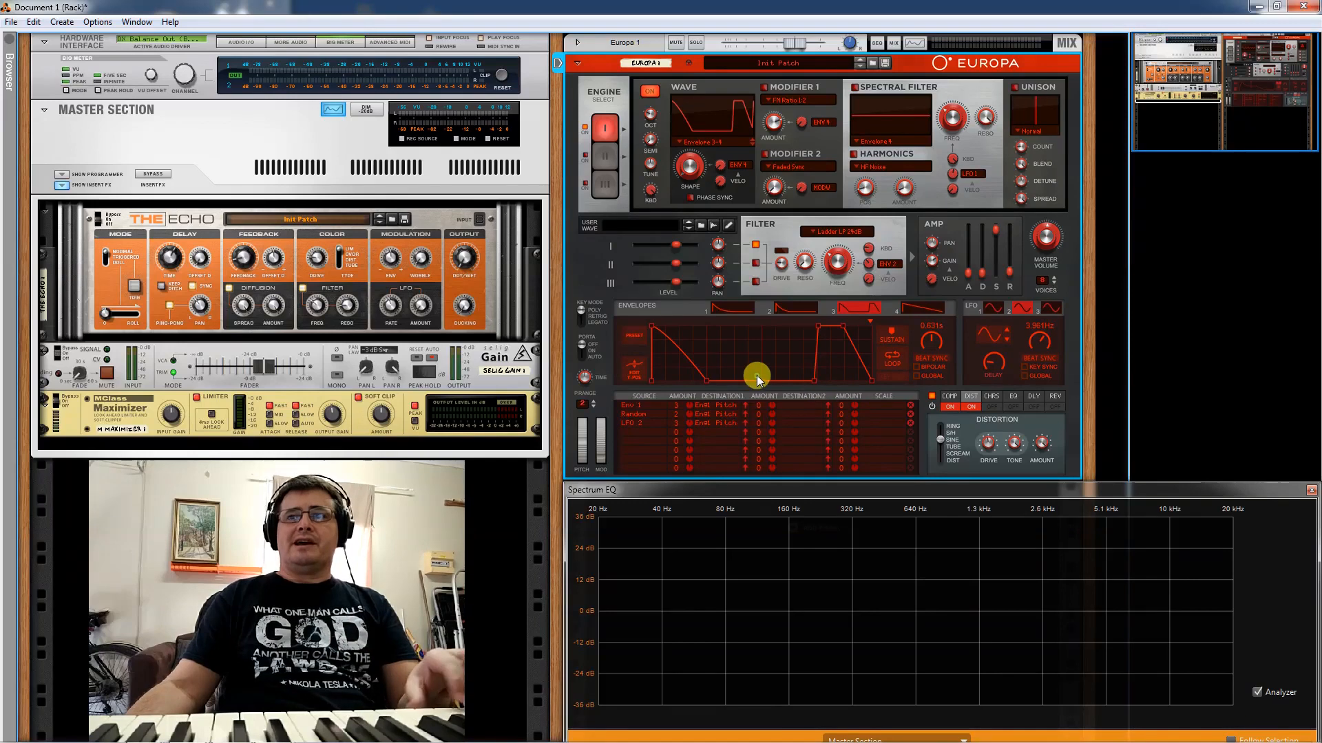
- Try reshaping envelope 3's flat bottom with an added point just after the early dip
left_click_drag(758, 375, 704, 347)
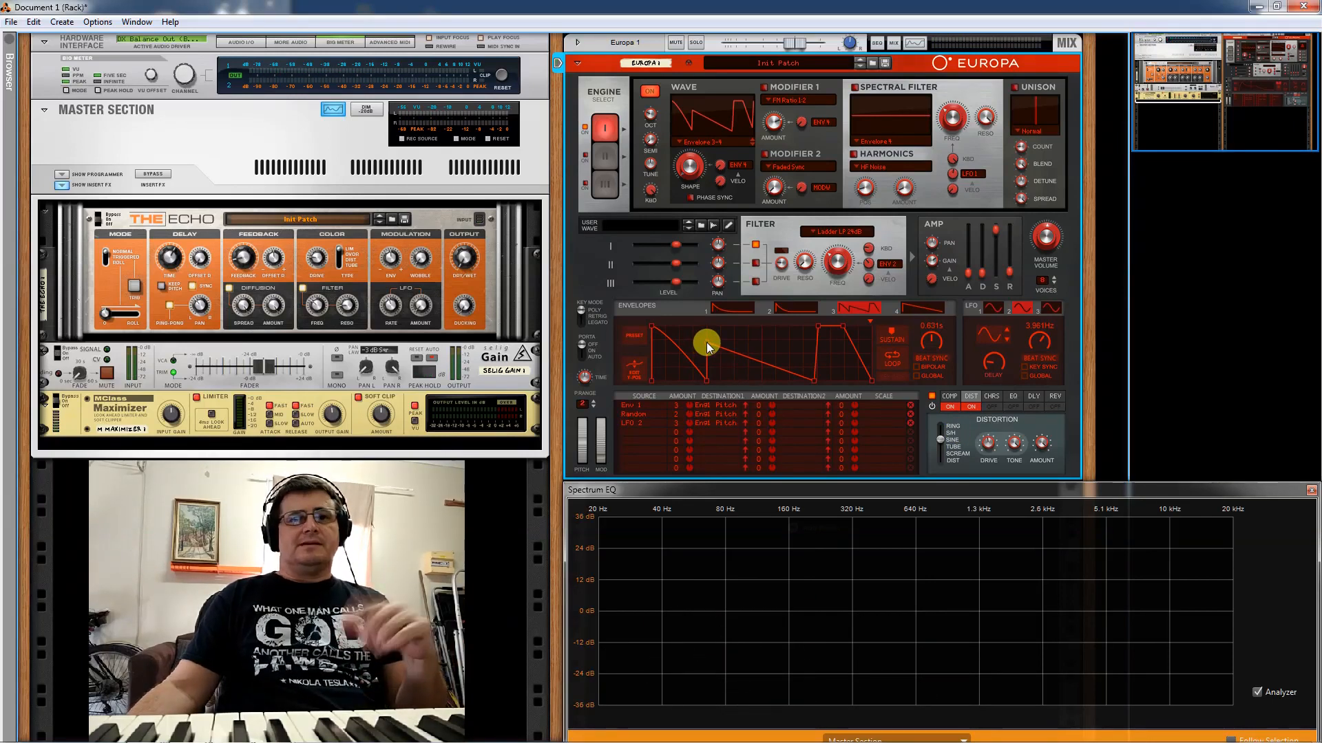
left_click_drag(708, 346, 718, 378)
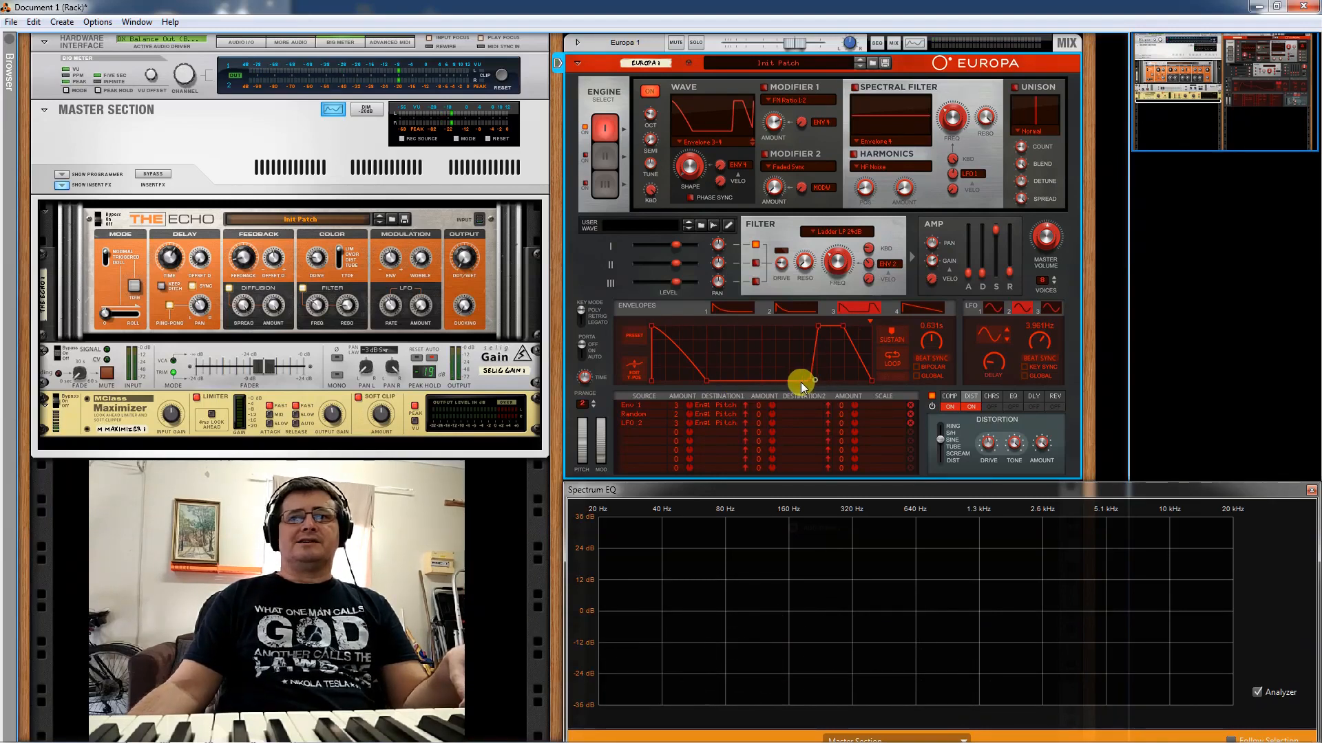
left_click_drag(716, 354, 818, 411)
double_click(718, 364)
left_click_drag(717, 362, 703, 356)
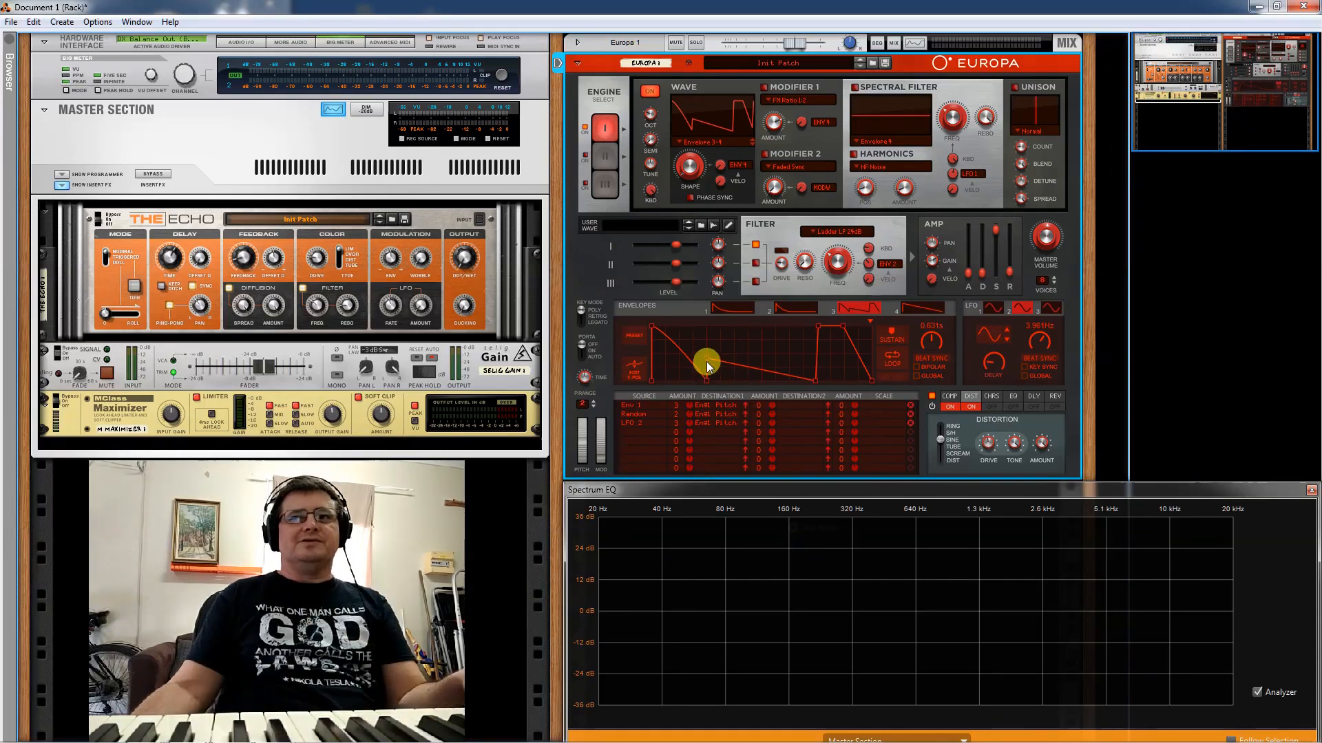
- Load the triangle preset into envelope 3 and add a raised point at its midpoint to create a steep jump
left_click(637, 337)
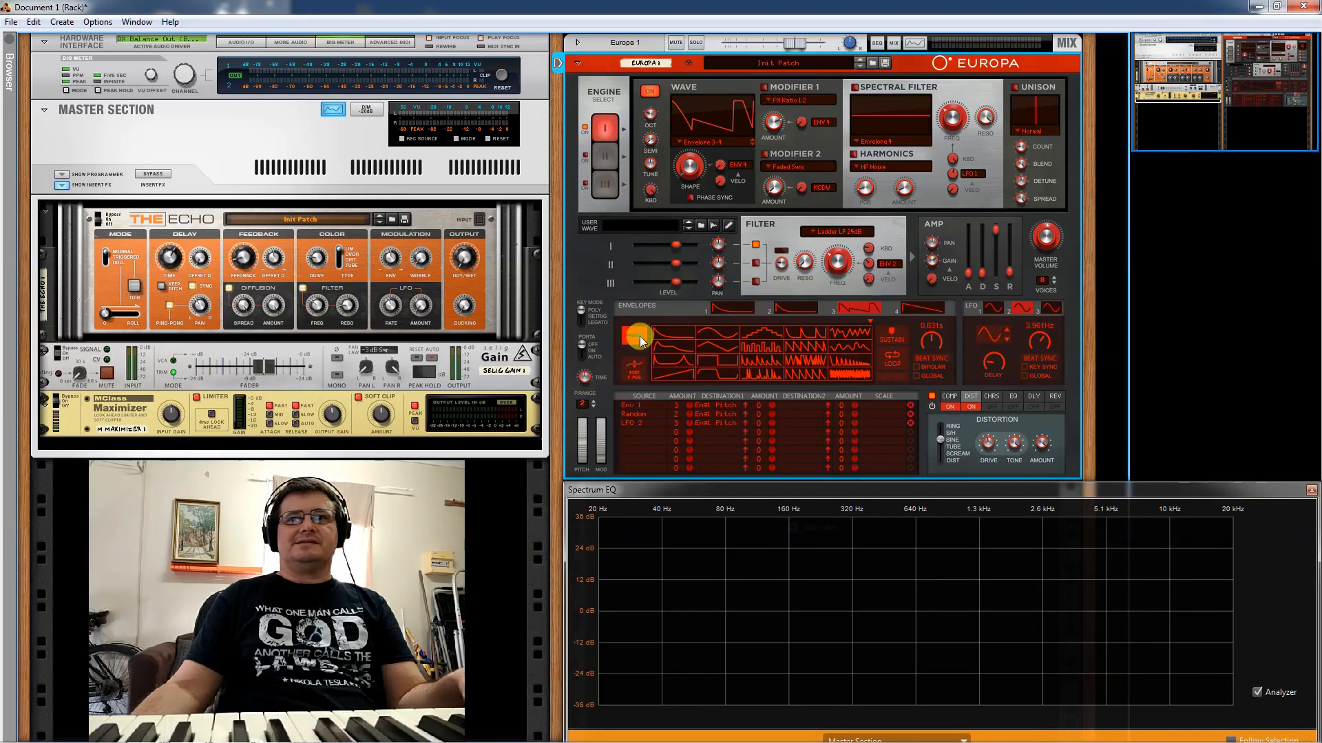
left_click(714, 350)
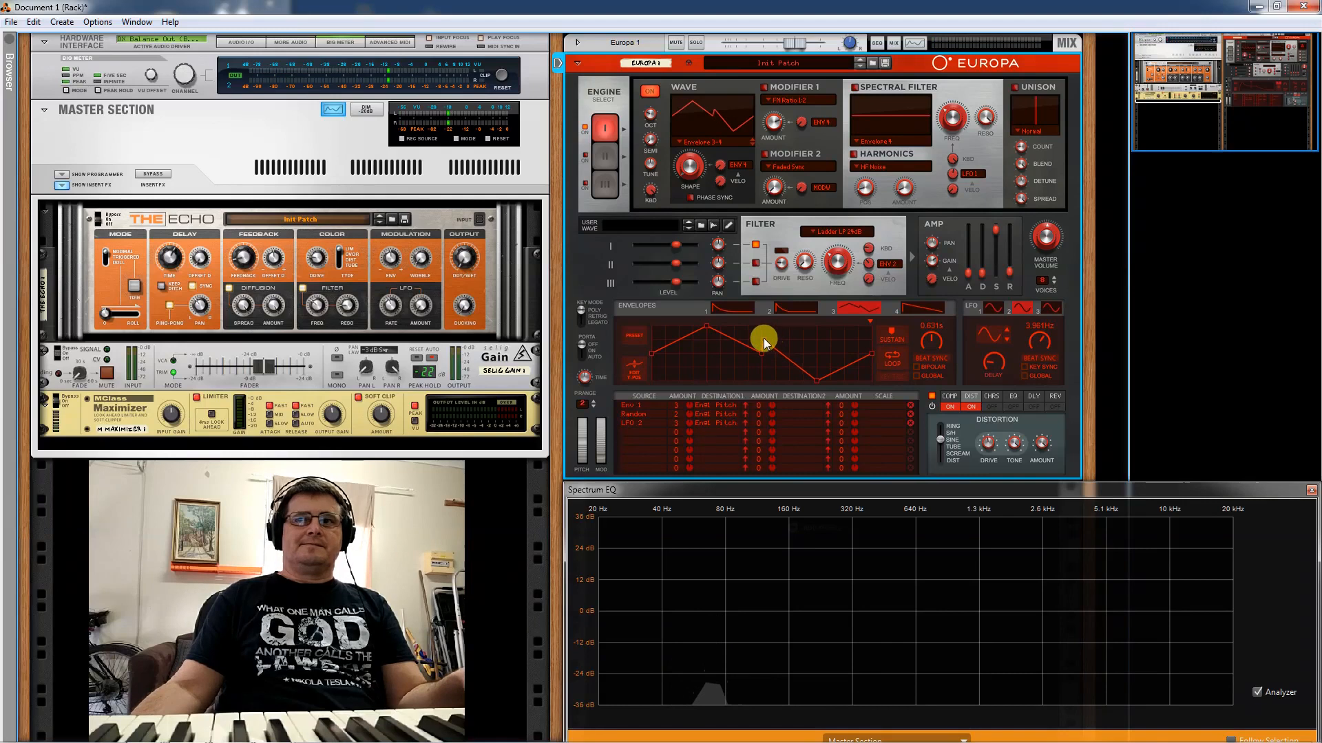
left_click_drag(758, 337, 760, 328)
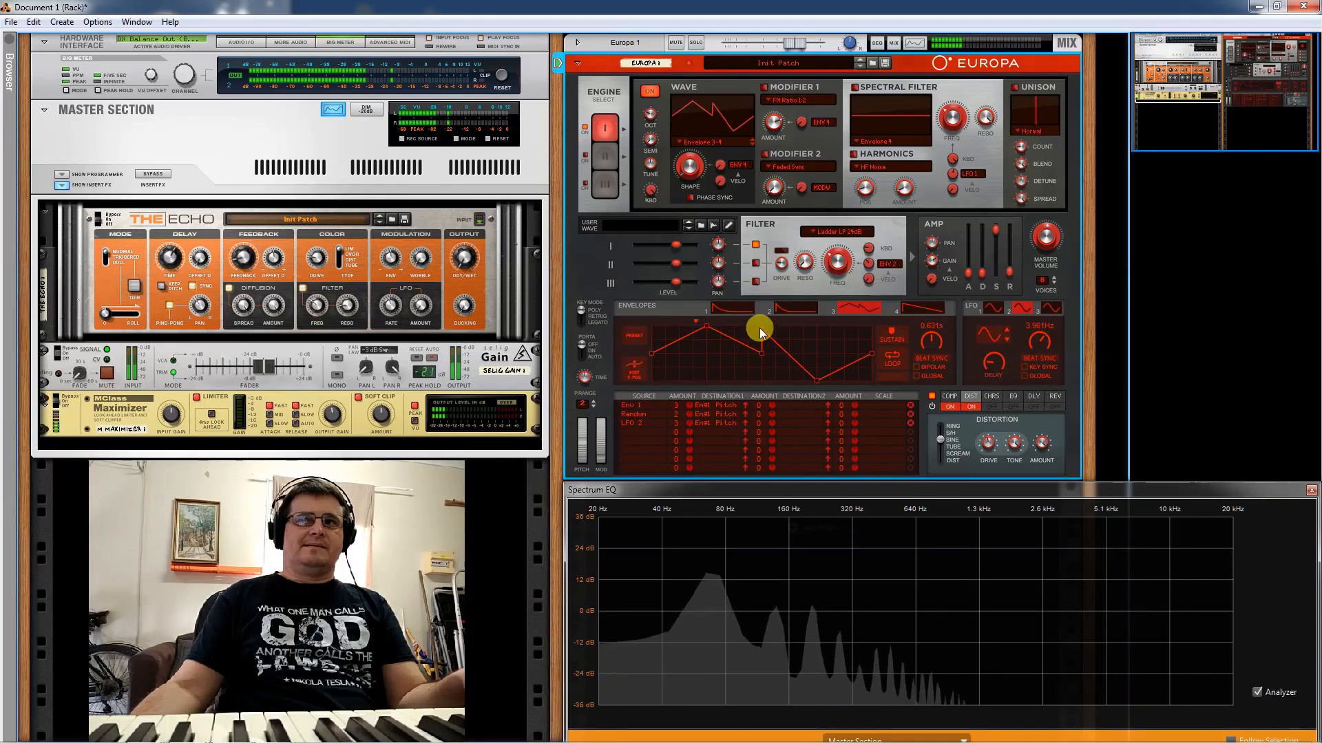